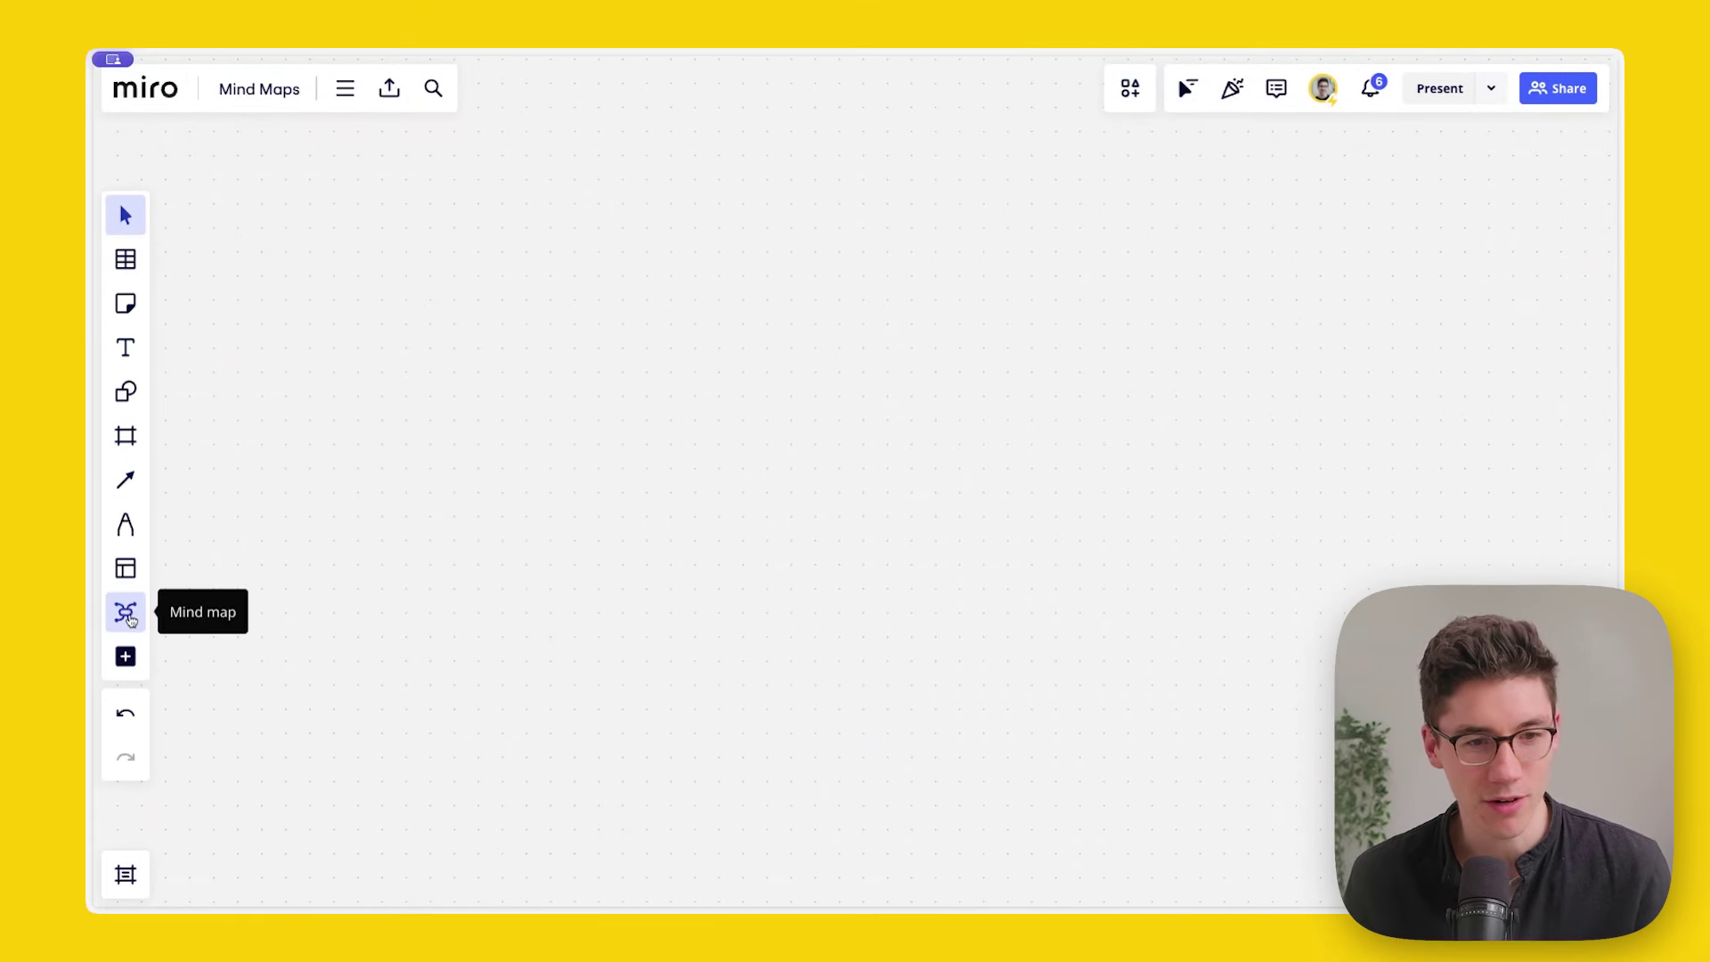
Step: Search the apps for 'mind map' and browse the mind map templates without adding one
{"action": "left_click", "coordinate": [125, 657]}
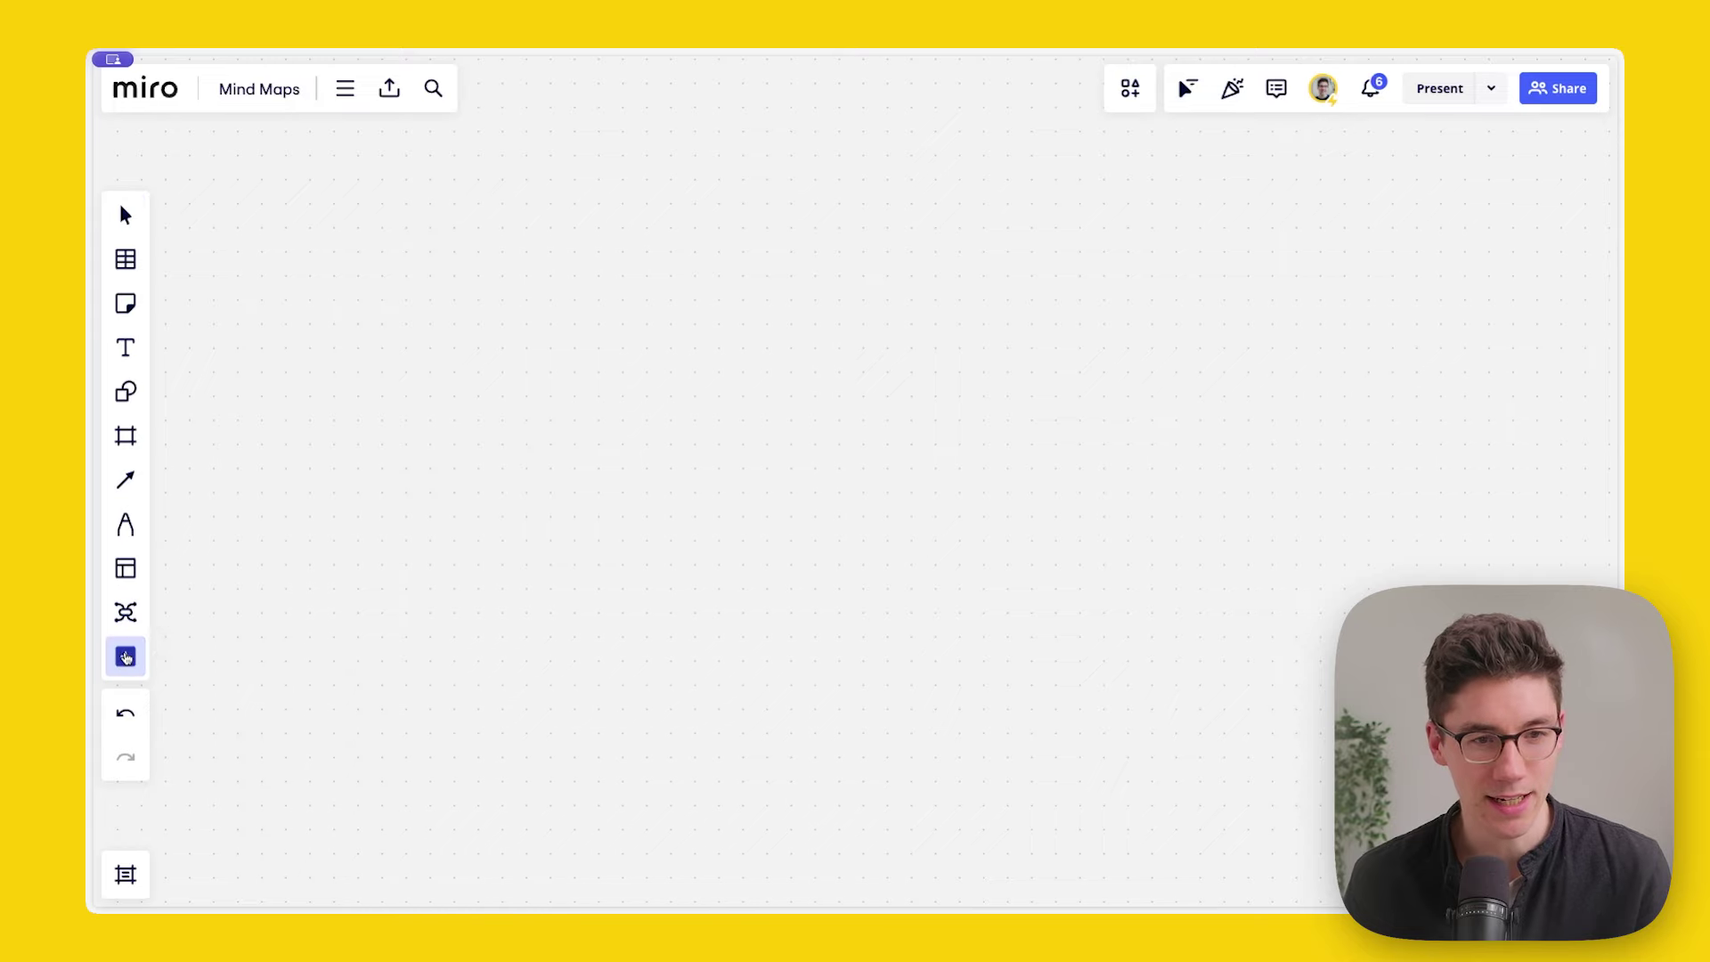
{"action": "type", "text": "mind map"}
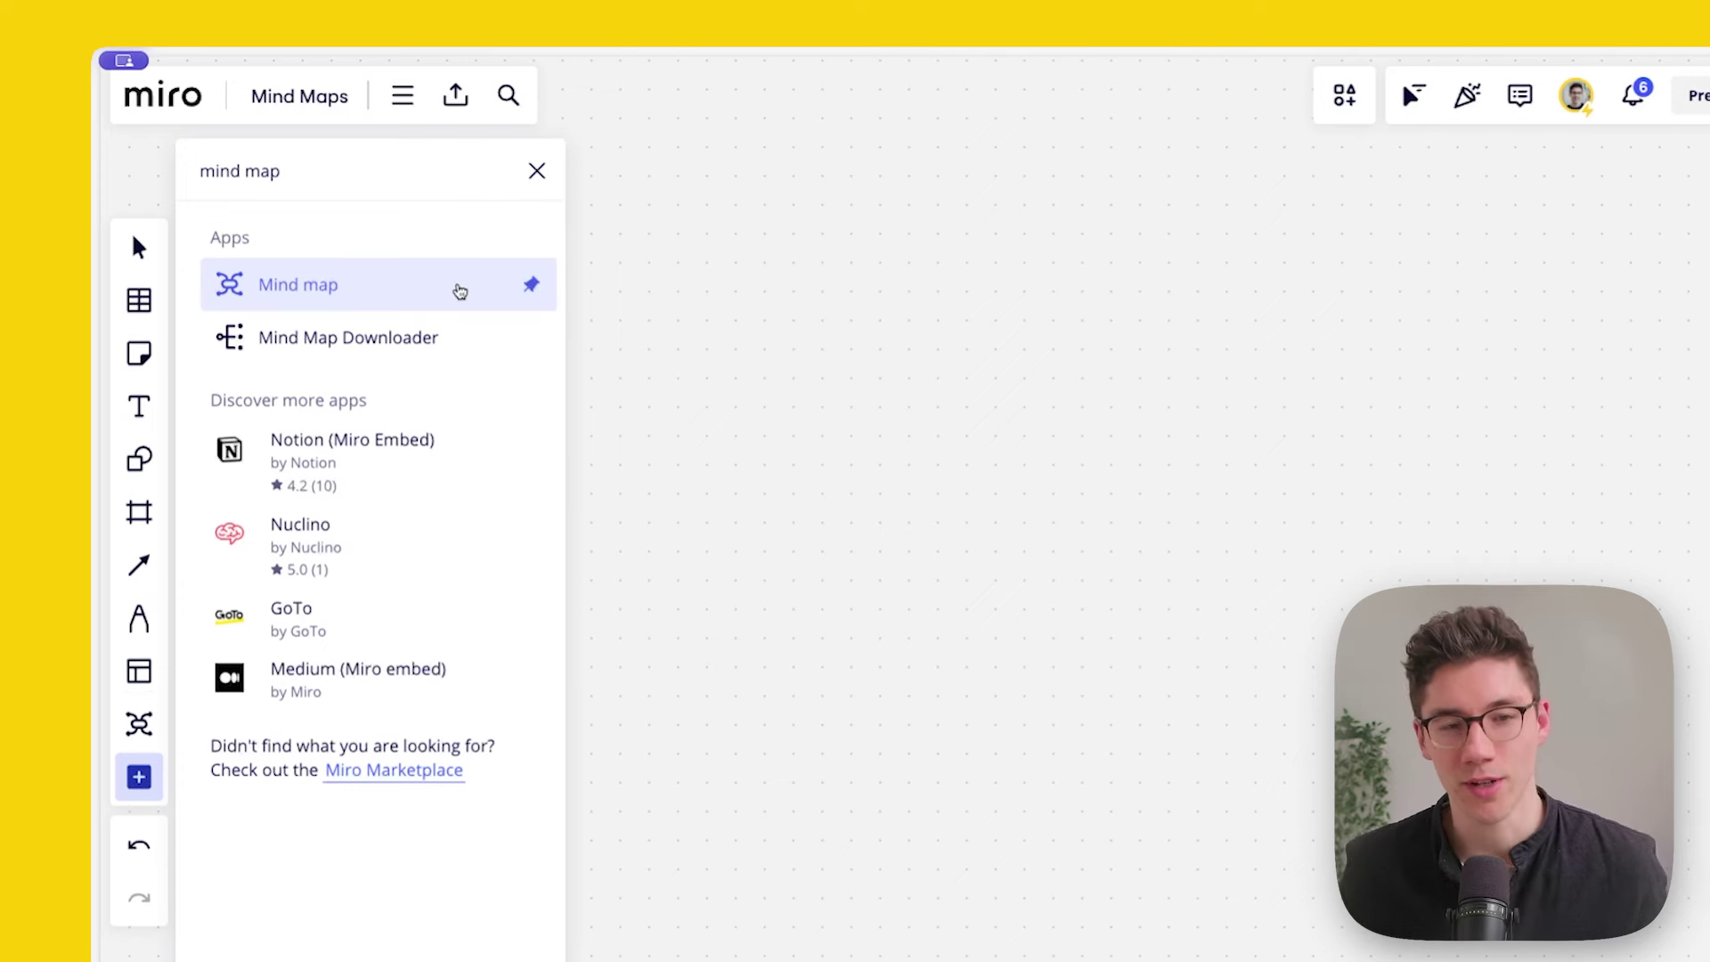
{"action": "key", "text": "Escape"}
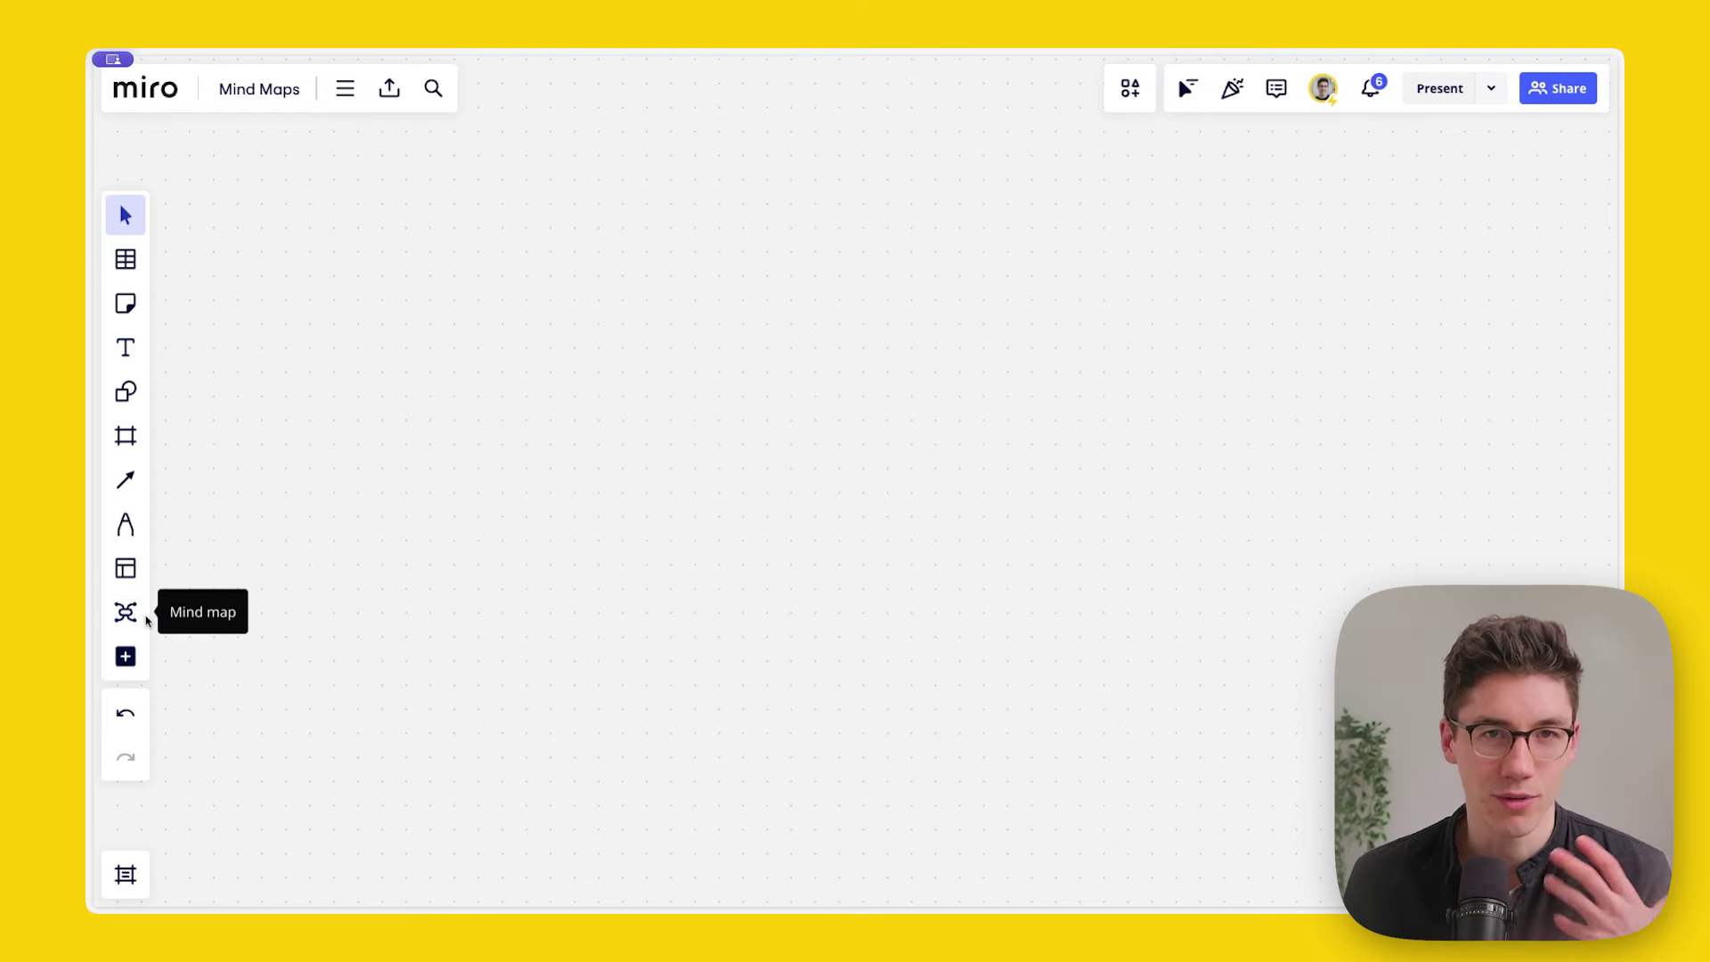
{"action": "left_click", "coordinate": [127, 615]}
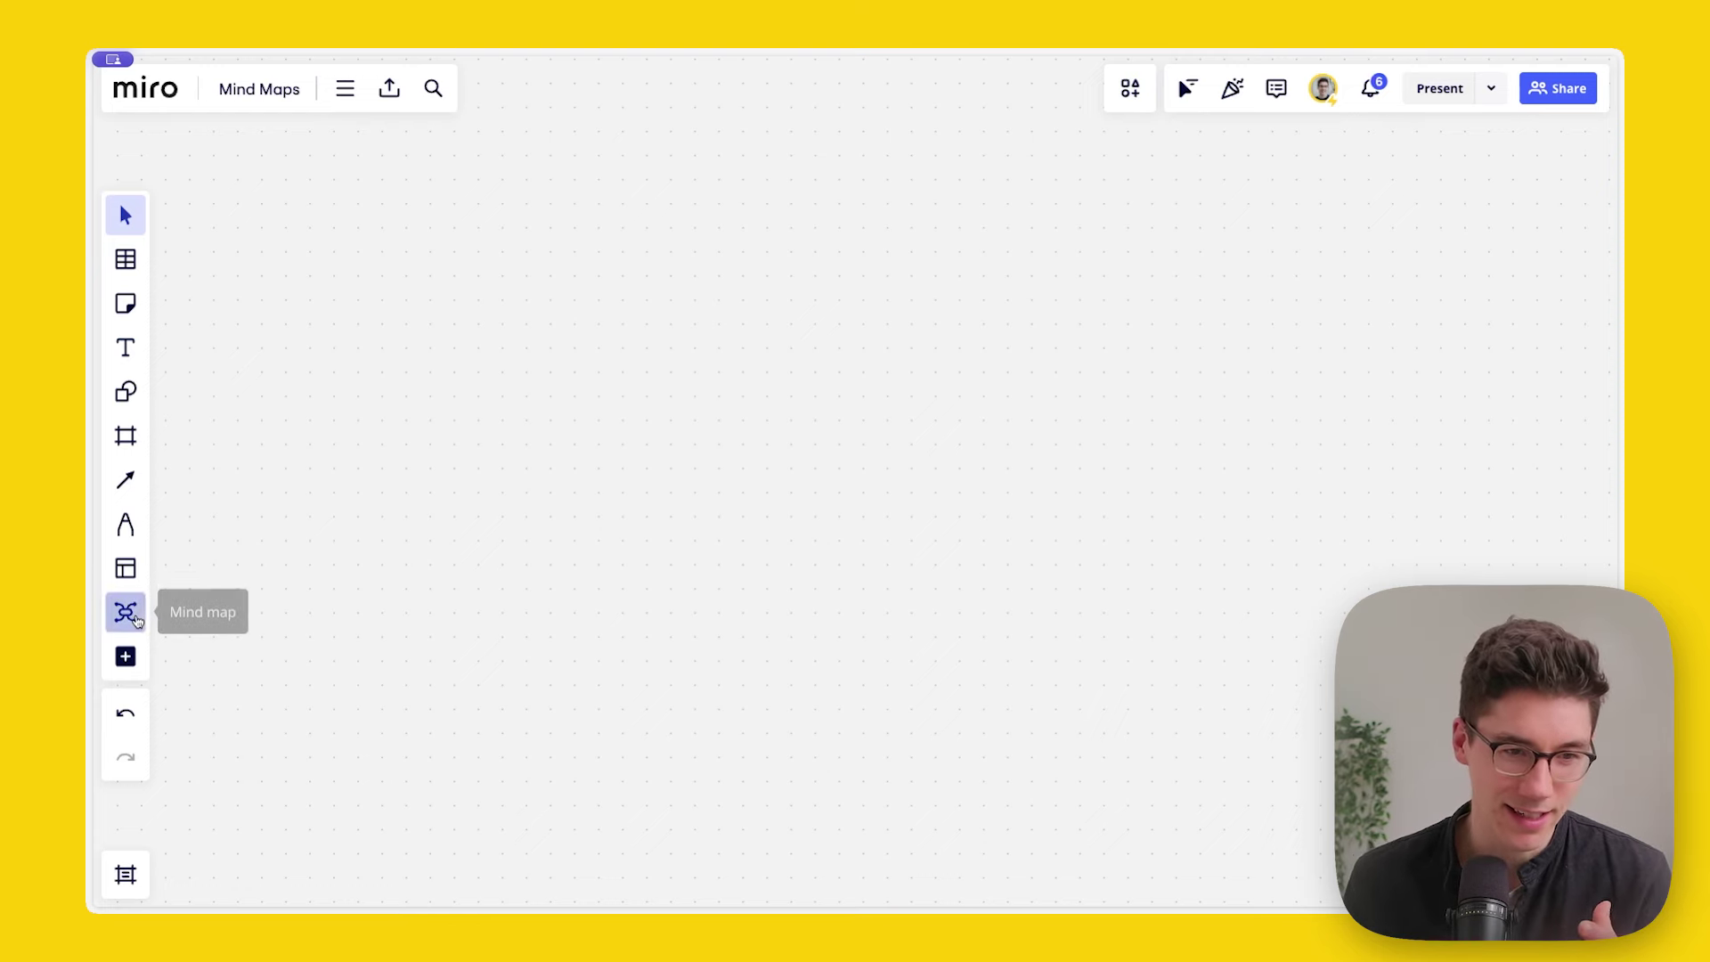
{"action": "mouse_move", "coordinate": [254, 591]}
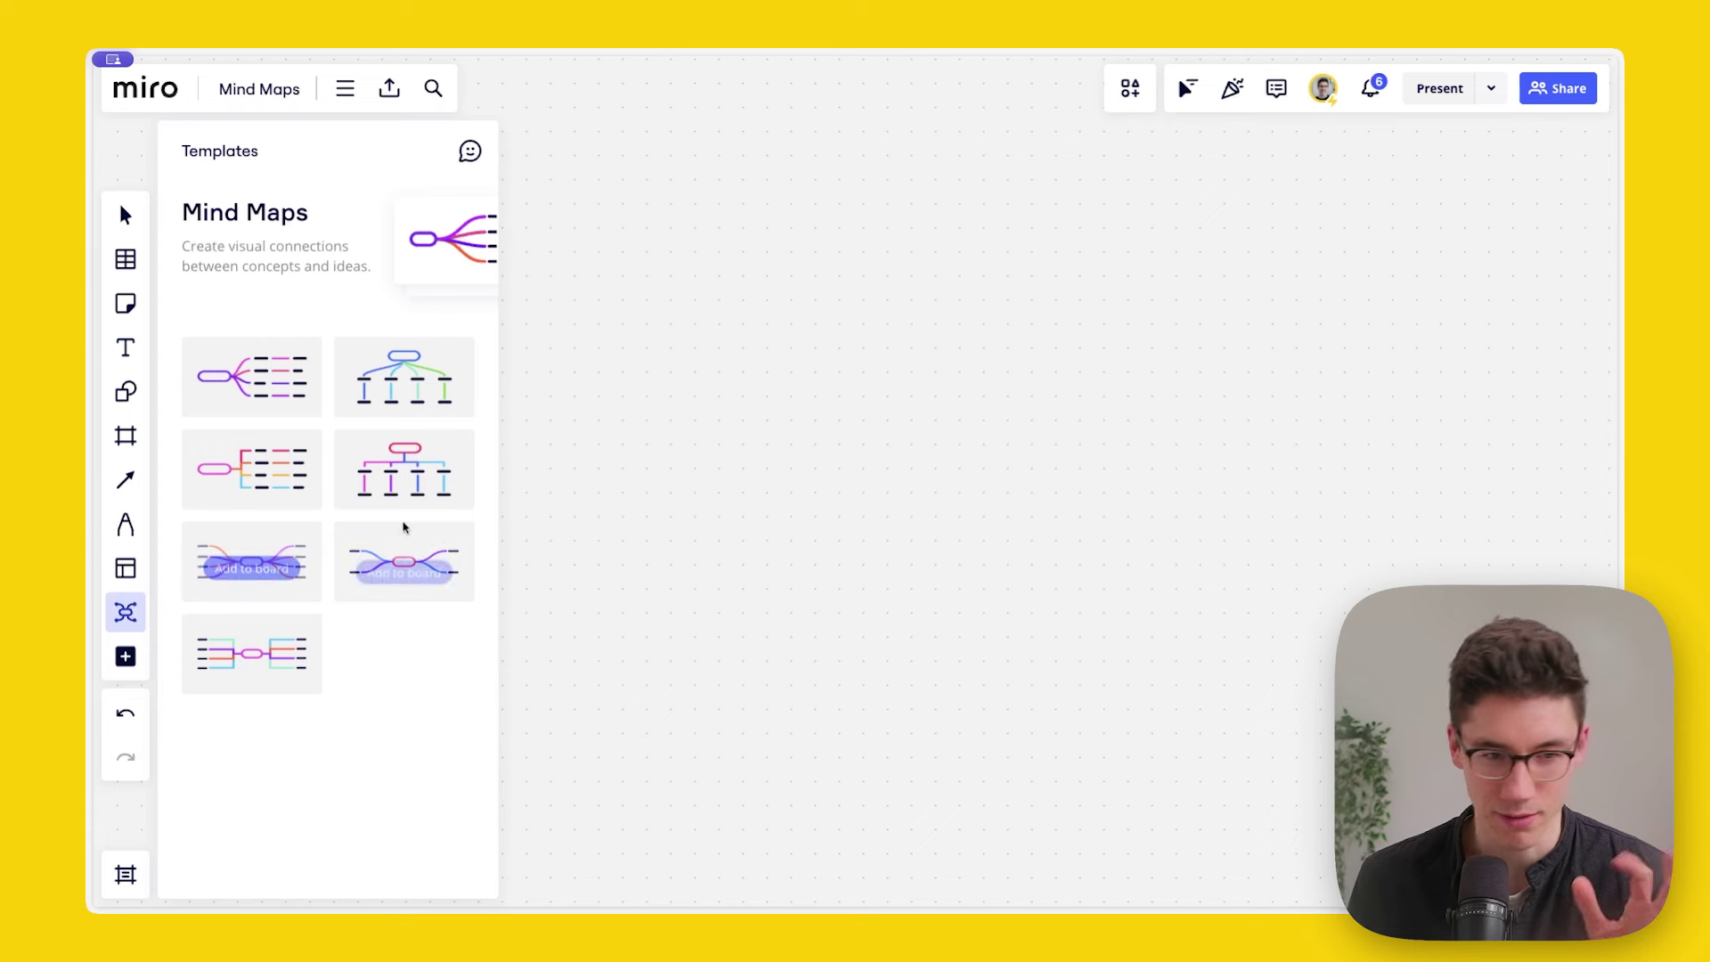
{"action": "mouse_move", "coordinate": [372, 485]}
{"action": "mouse_move", "coordinate": [392, 393]}
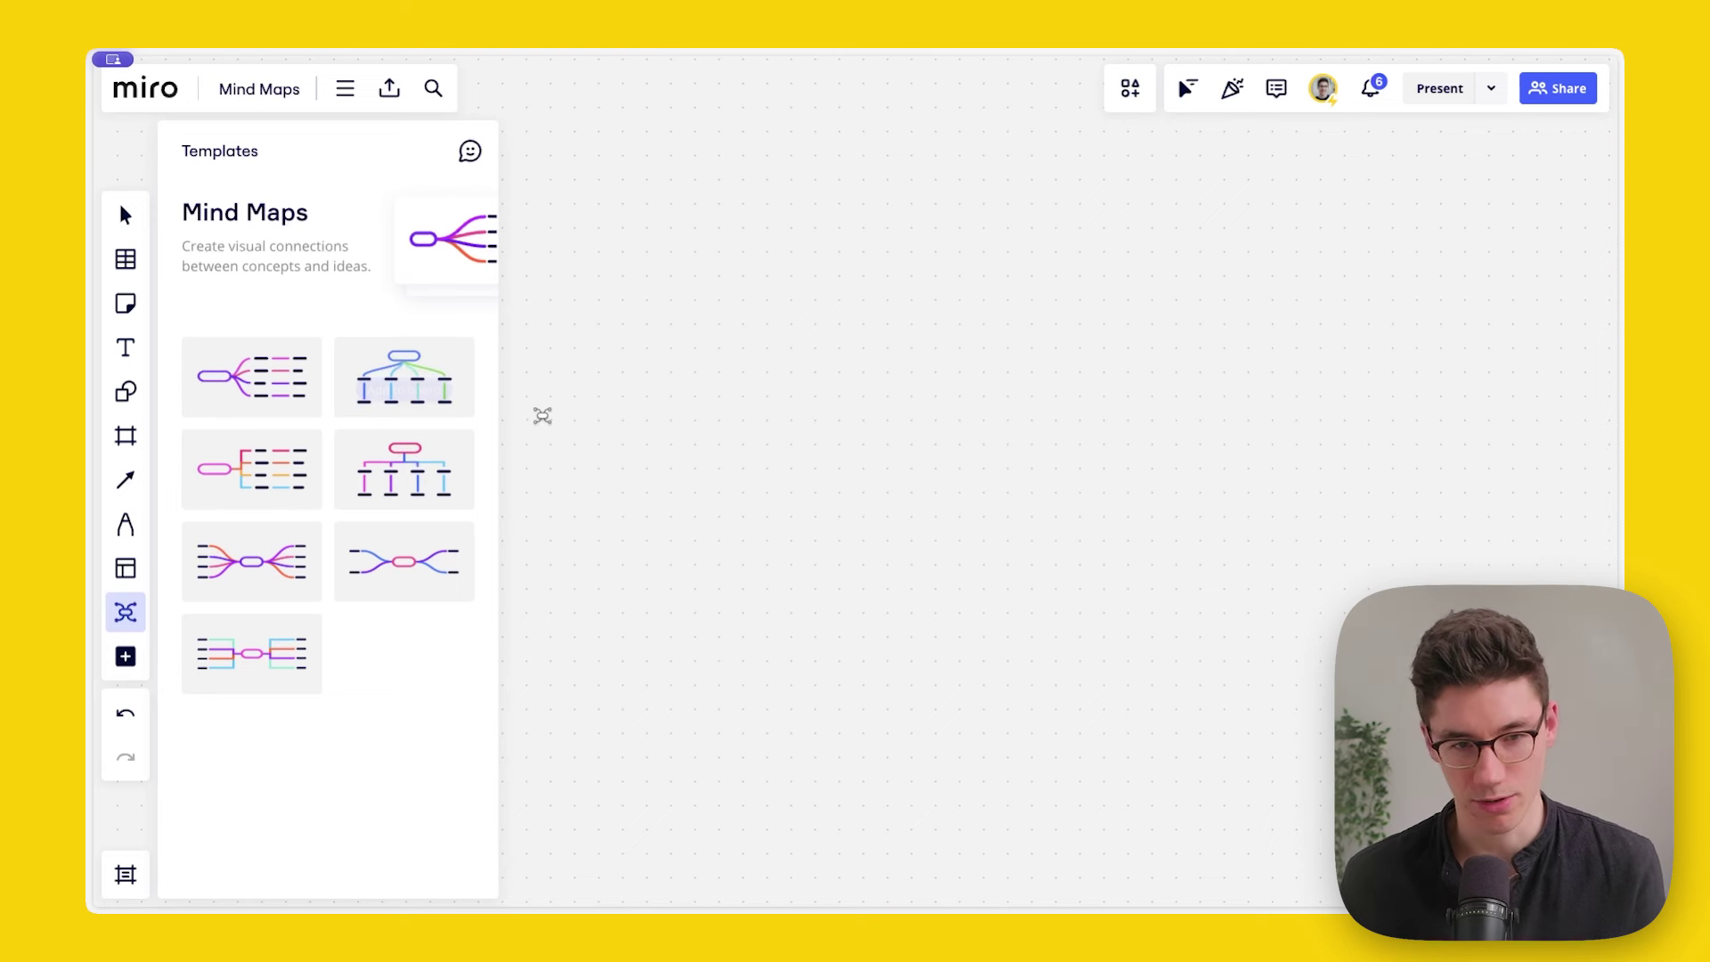
{"action": "left_click", "coordinate": [125, 216]}
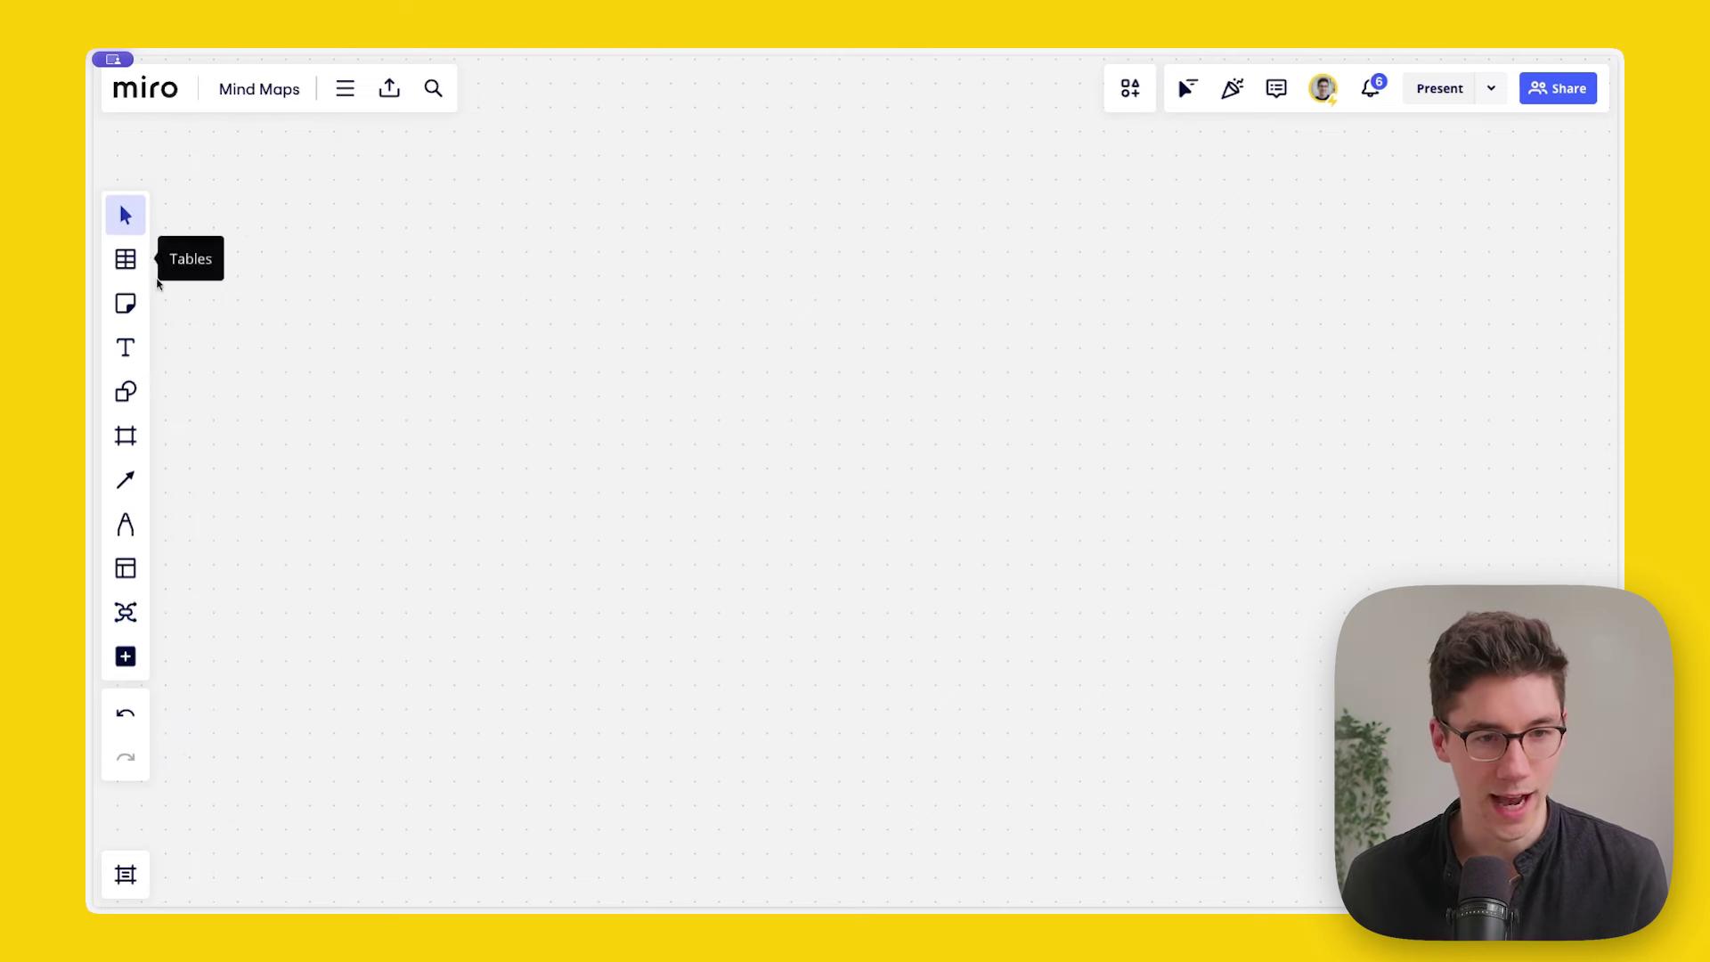
Step: Place a root node reading 'Planning a company retreat' and drag it to the board's centre
{"action": "left_click", "coordinate": [134, 616]}
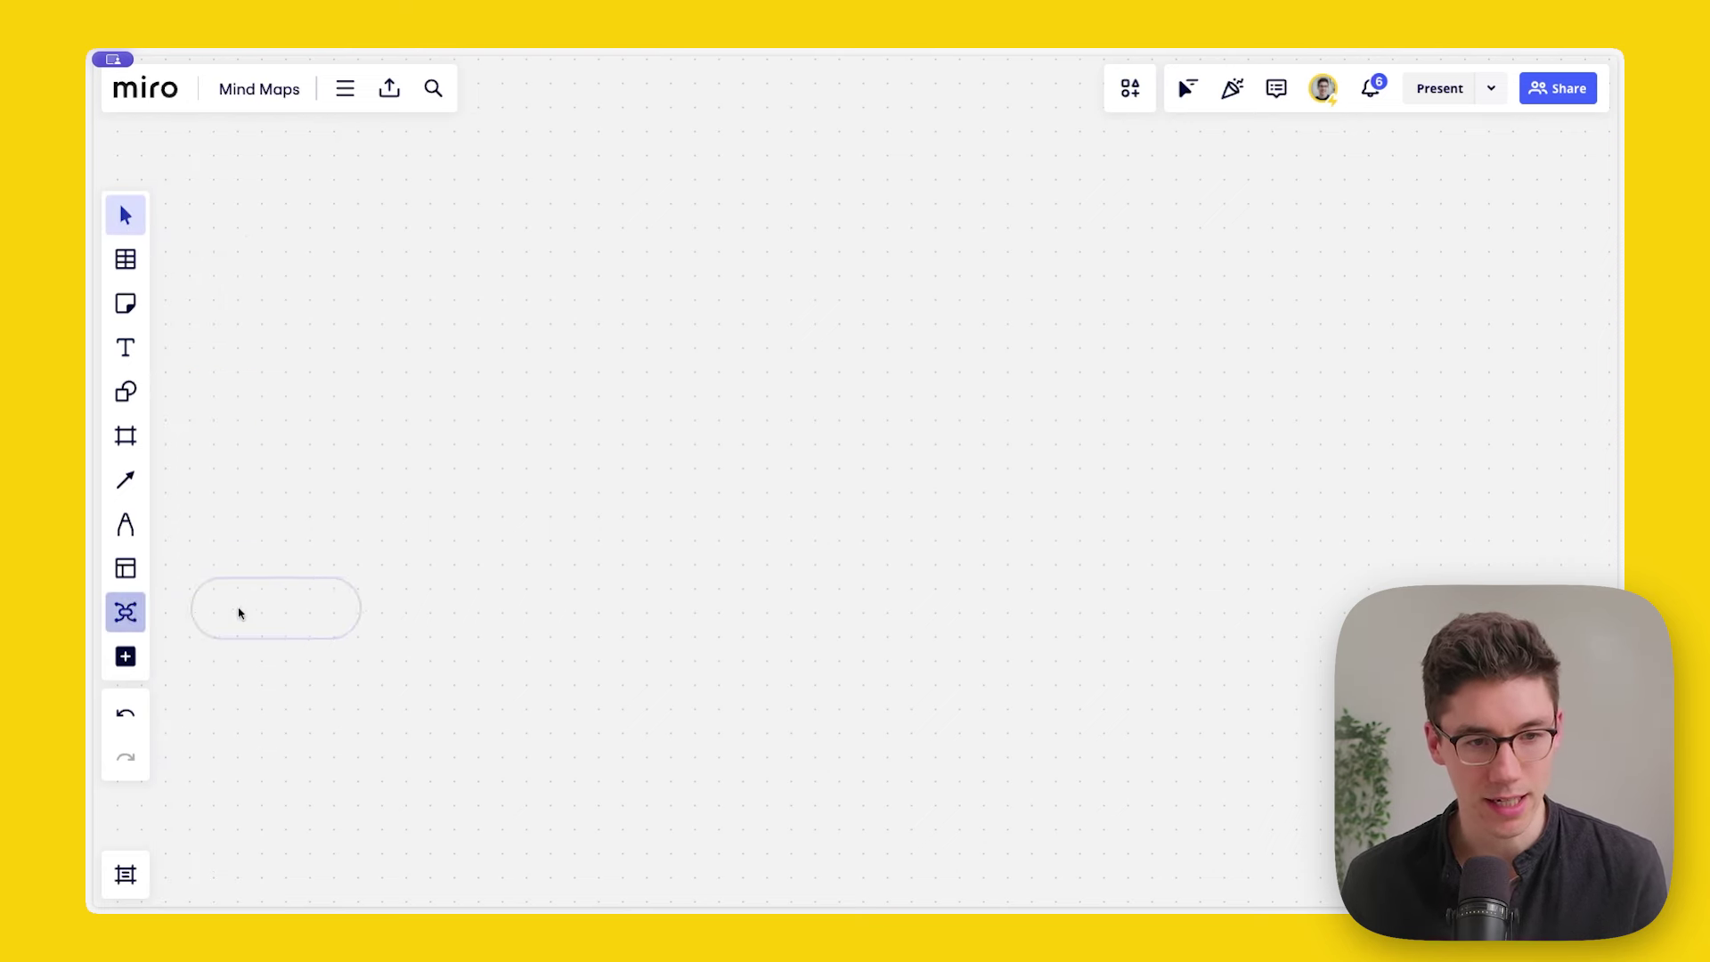
{"action": "left_click", "coordinate": [675, 481]}
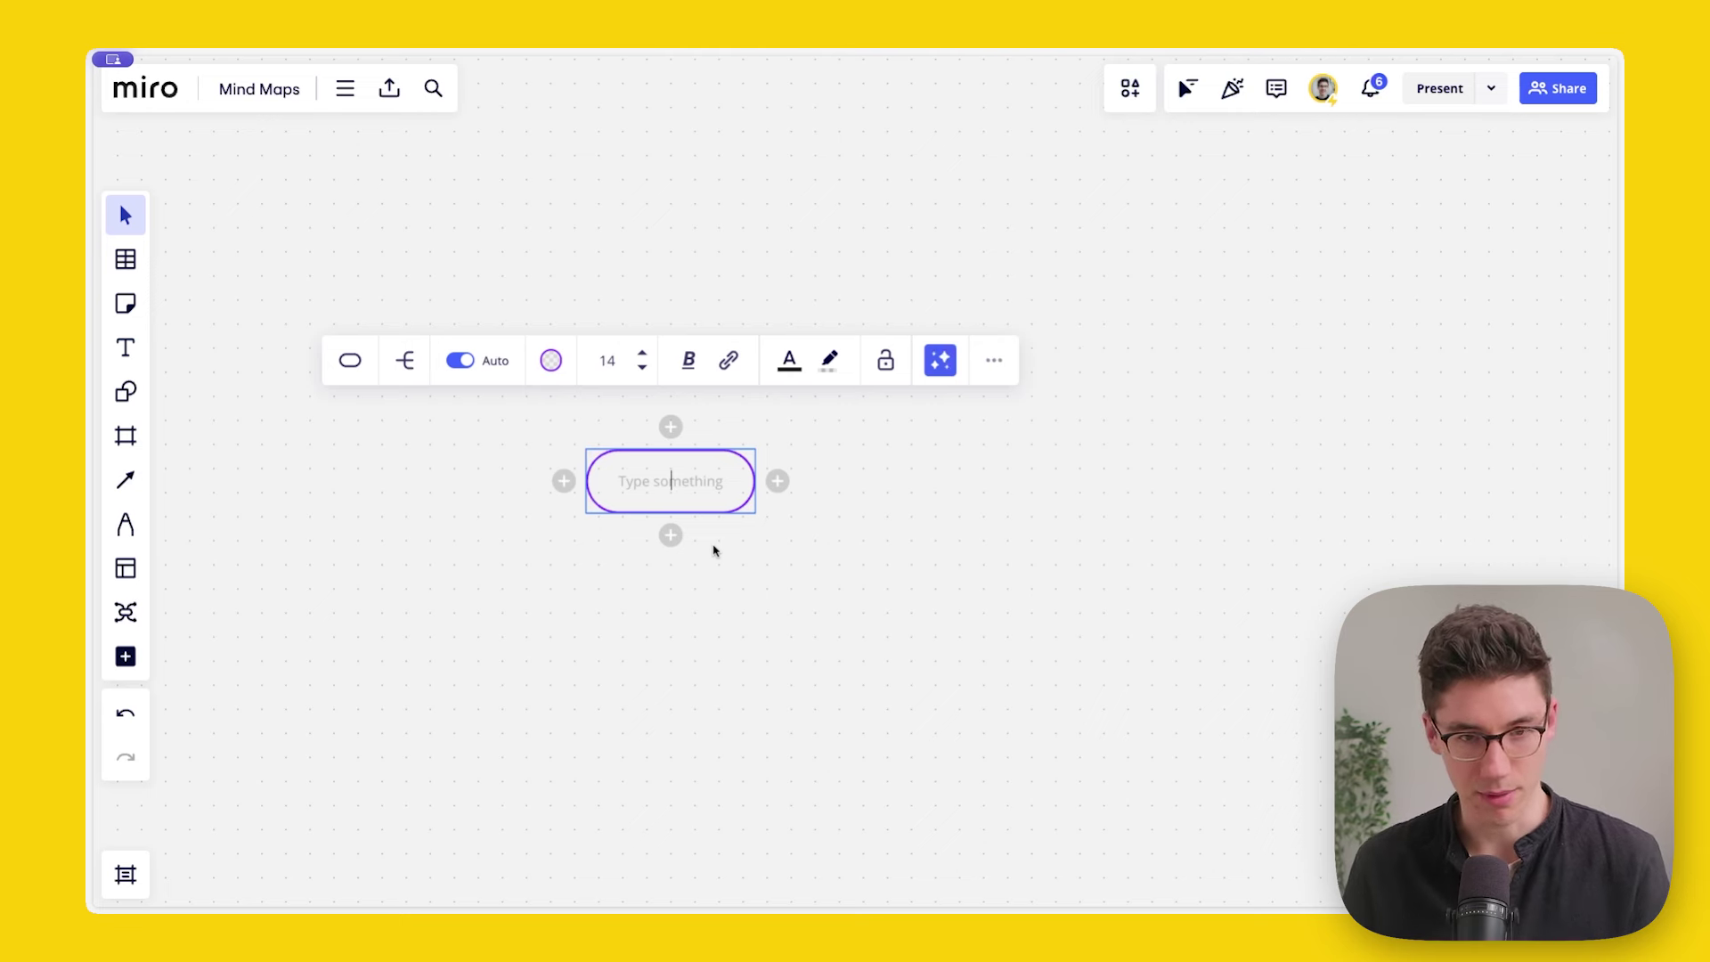
{"action": "type", "text": "Planning"}
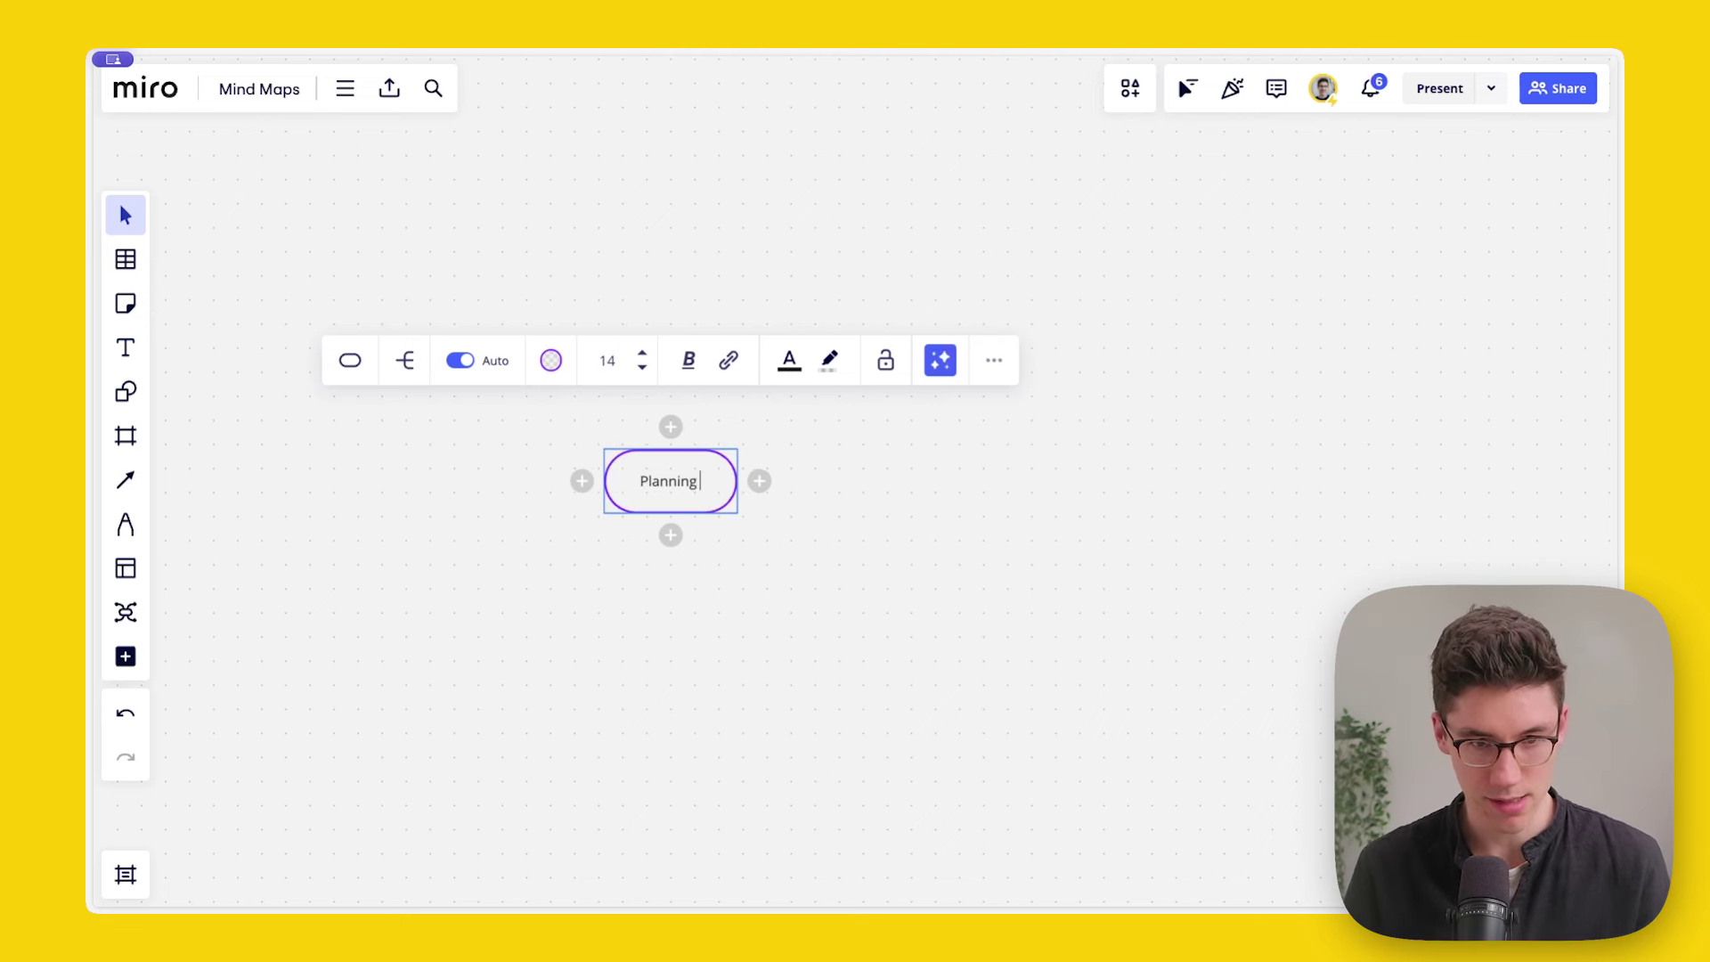
{"action": "type", "text": " a co"}
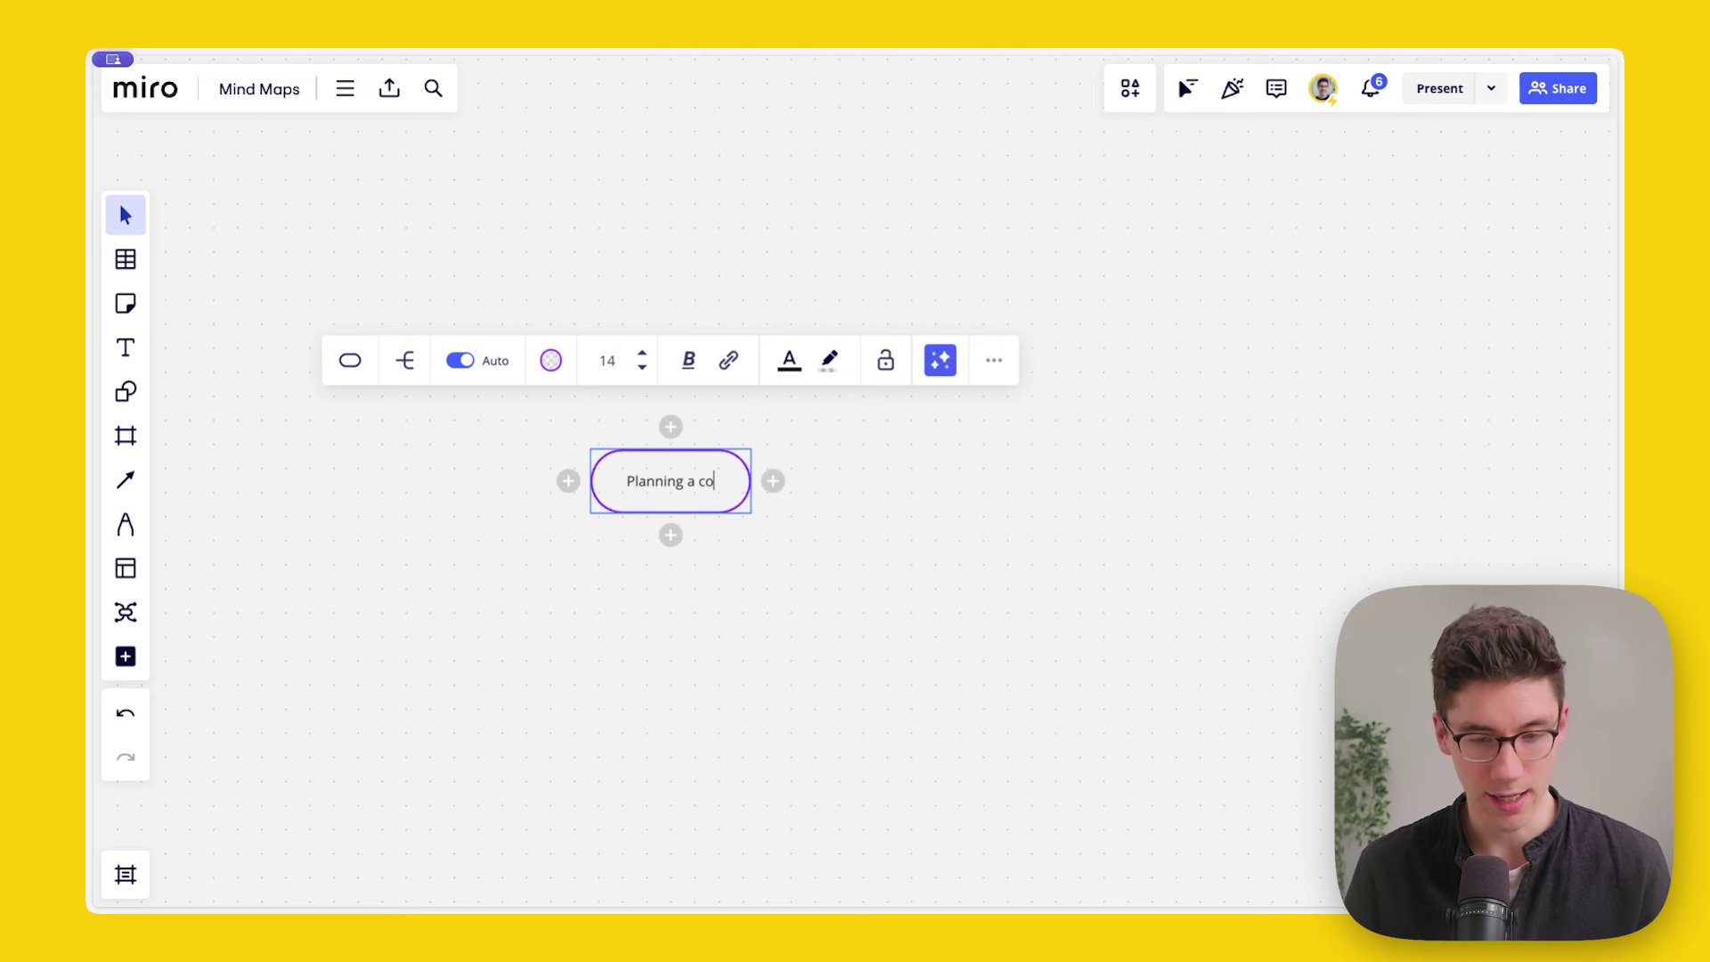
{"action": "type", "text": "mpan retreat"}
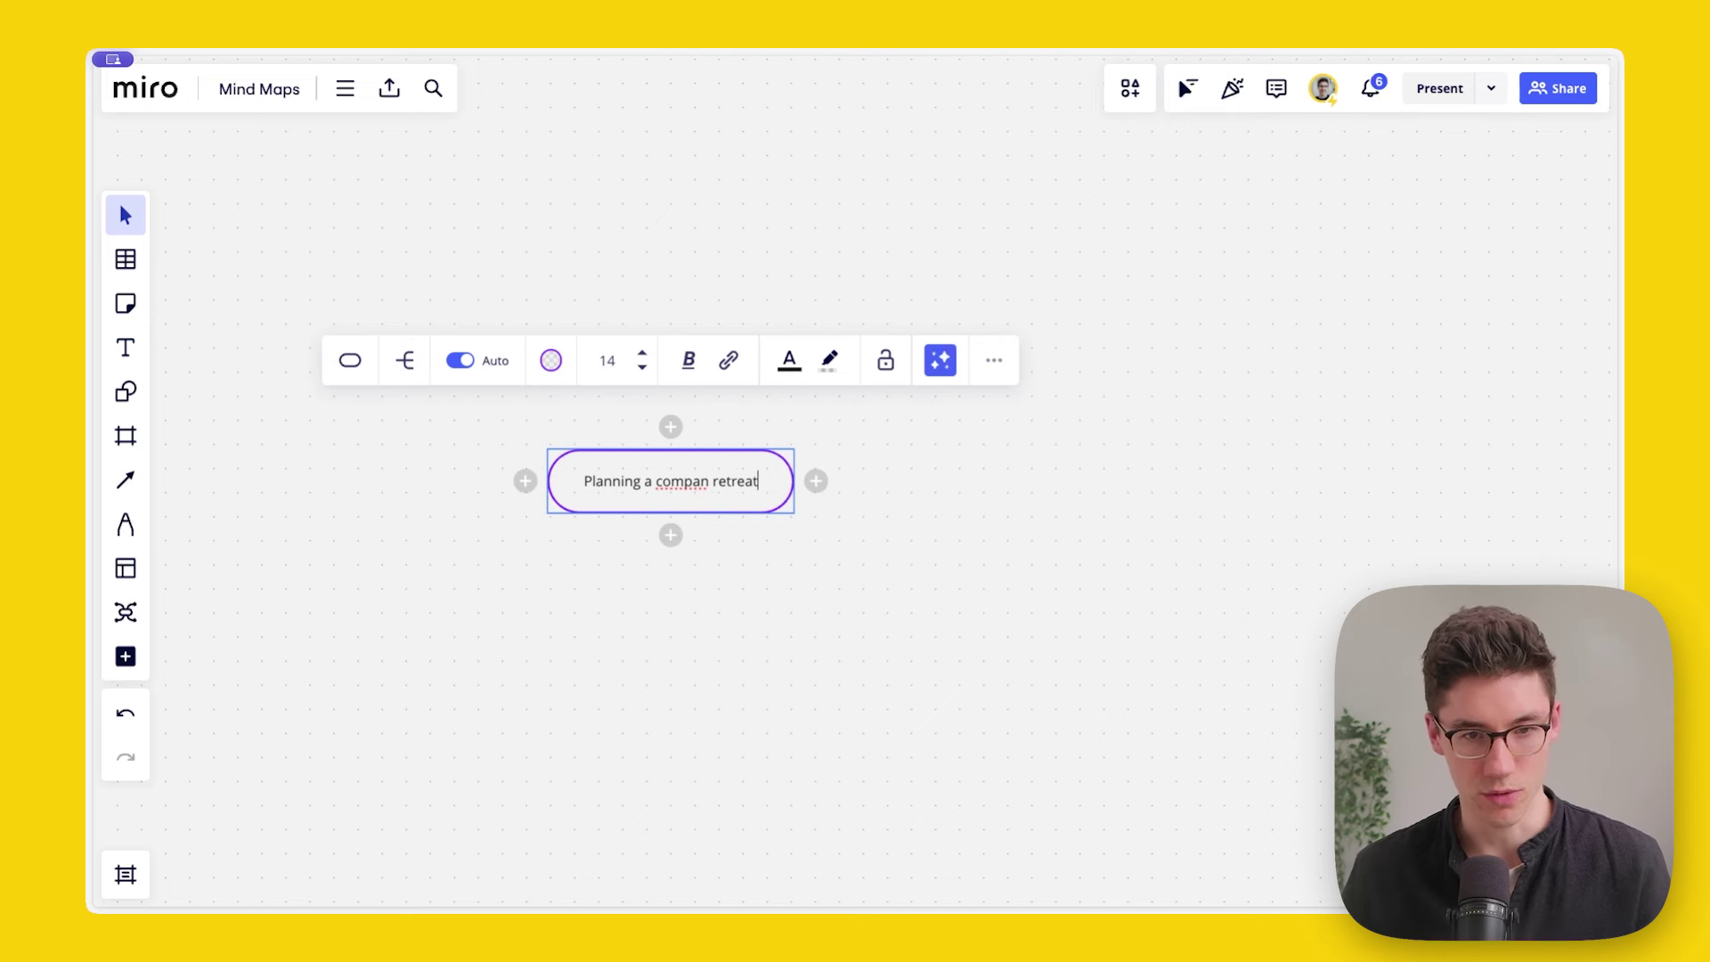
{"action": "type", "text": "y"}
{"action": "left_click", "coordinate": [772, 615]}
{"action": "left_click_drag", "start_coordinate": [730, 481], "coordinate": [878, 467]}
{"action": "scroll", "coordinate": [878, 466], "scroll_direction": "up", "scroll_amount": 5}
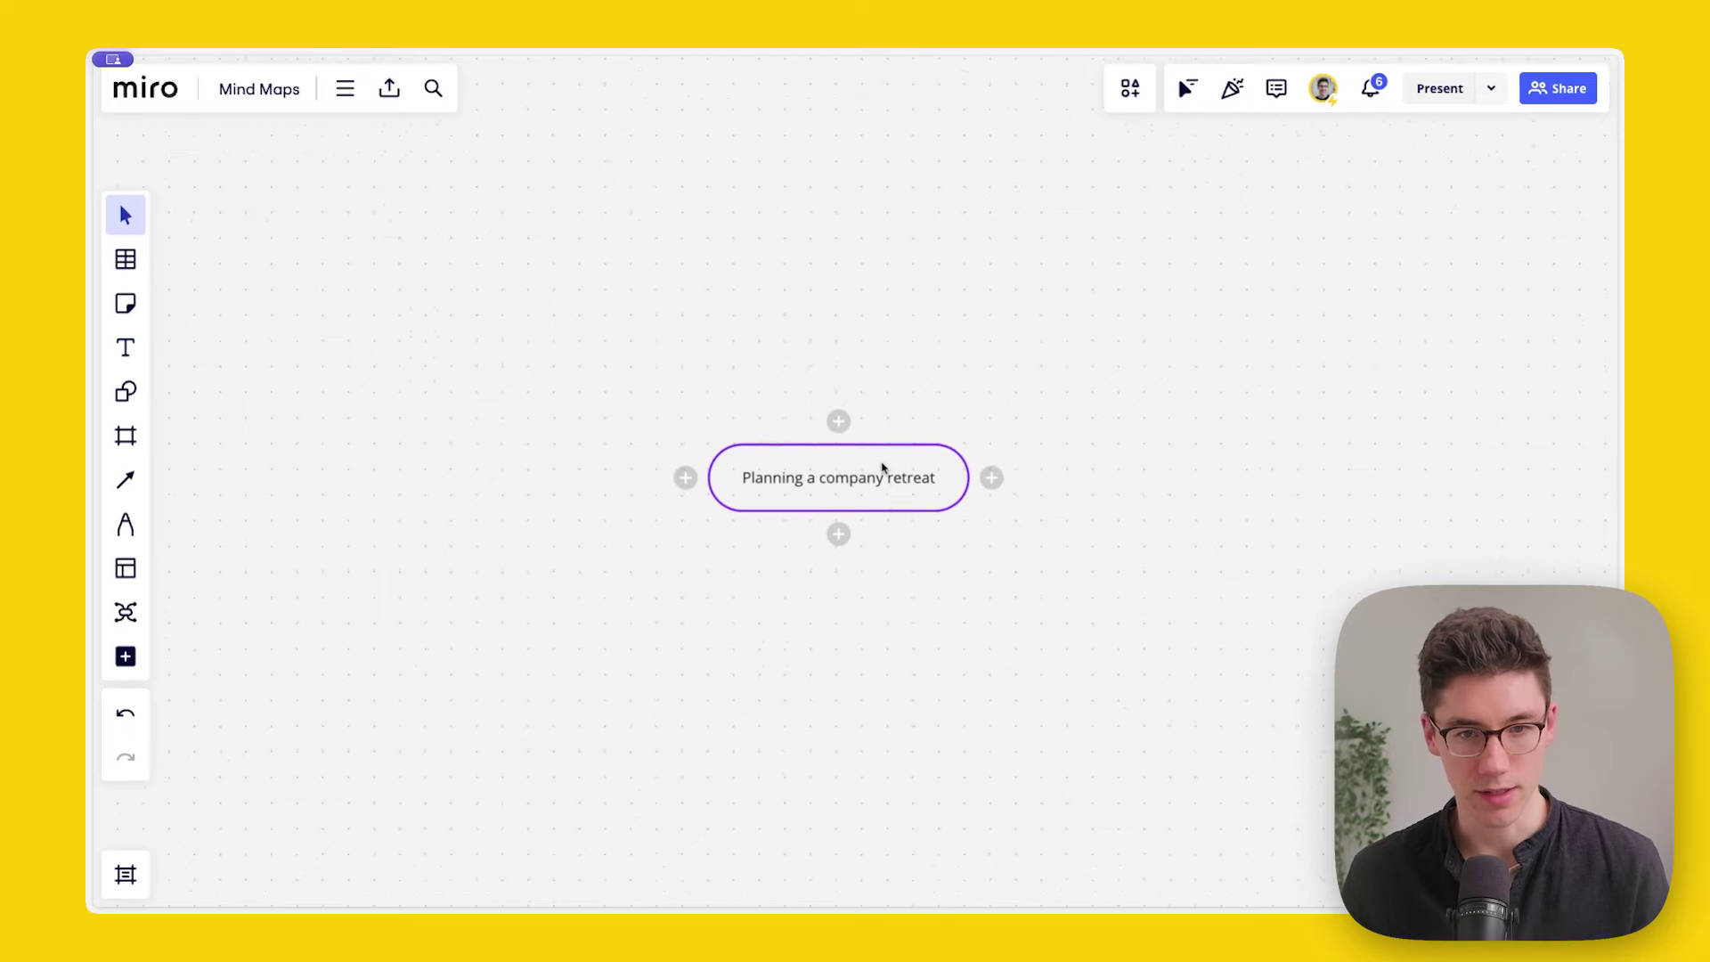
{"action": "scroll", "coordinate": [845, 485], "scroll_direction": "down", "scroll_amount": 1}
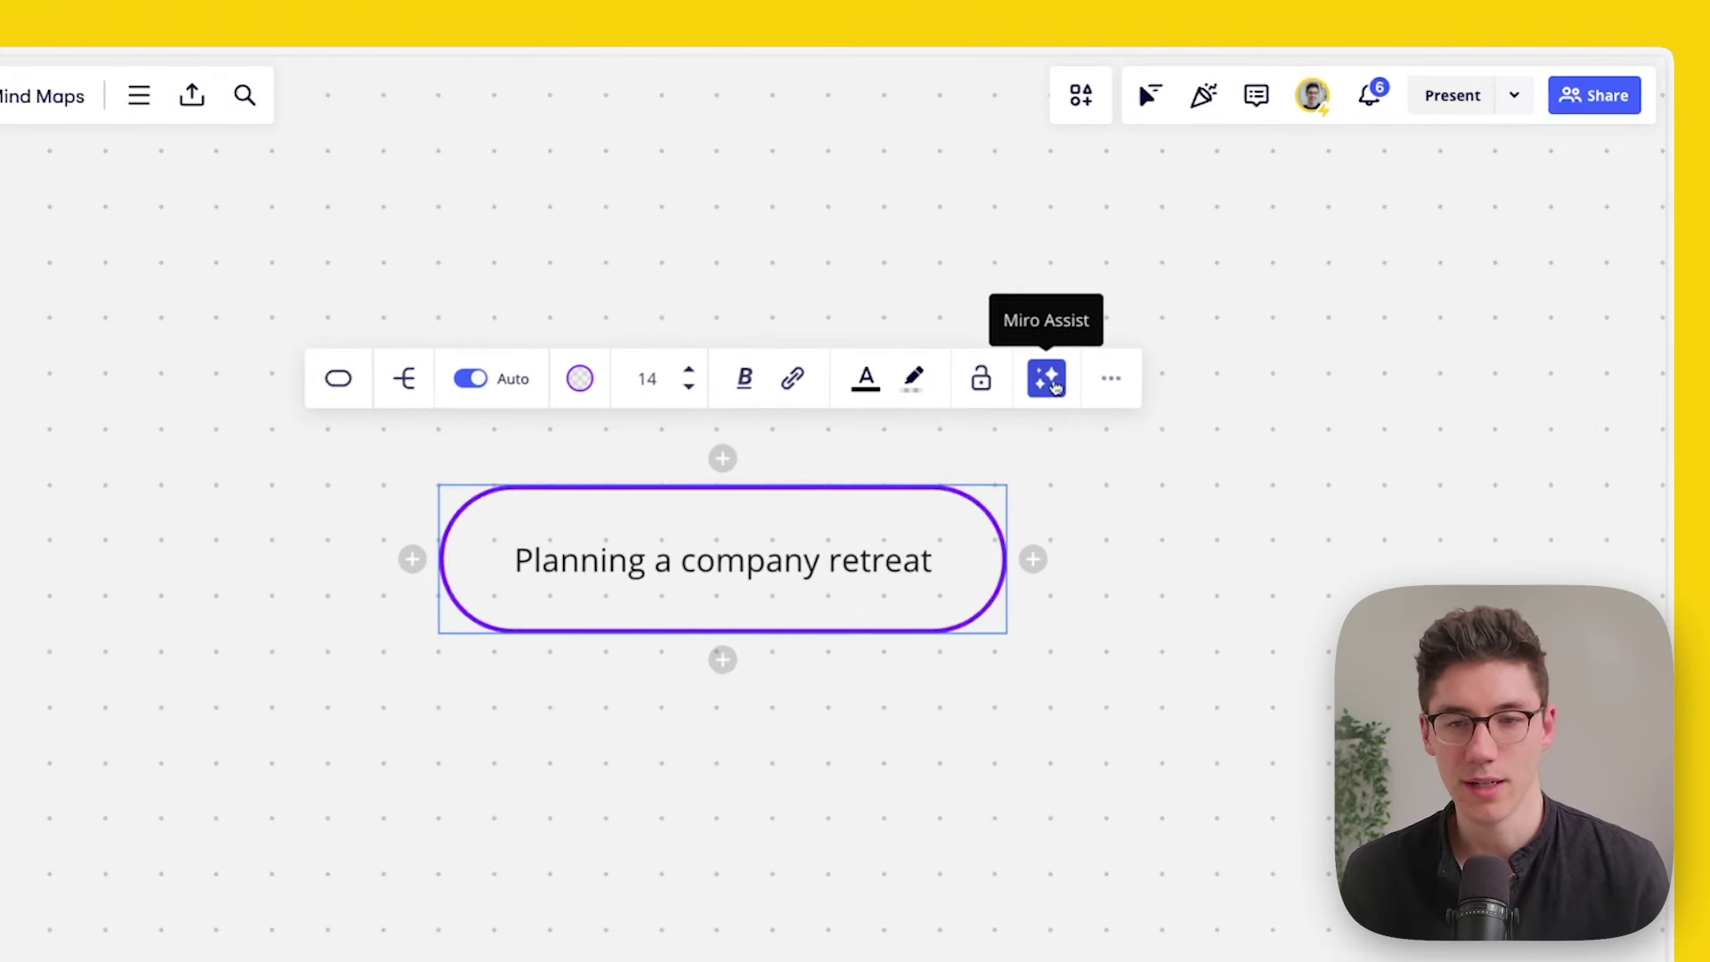
Step: Use Miro Assist to generate Budget, Agenda, Activities and Logistics branches around the node, and keep them
{"action": "left_click", "coordinate": [1045, 380]}
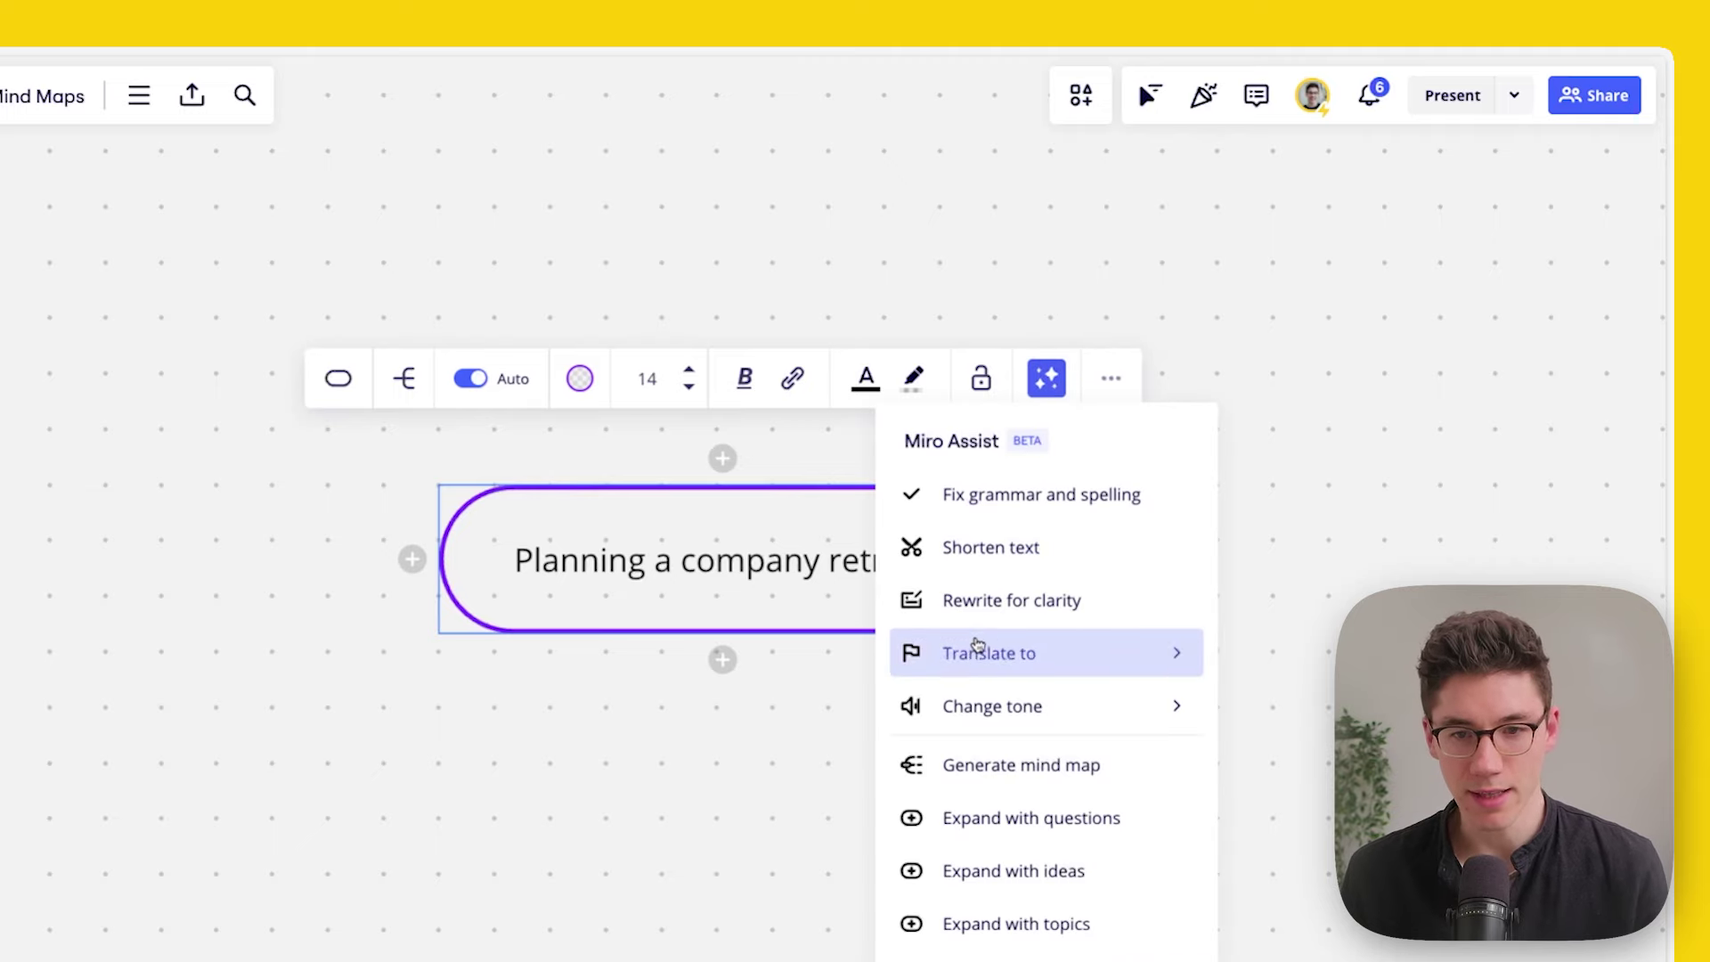
{"action": "left_click", "coordinate": [980, 765]}
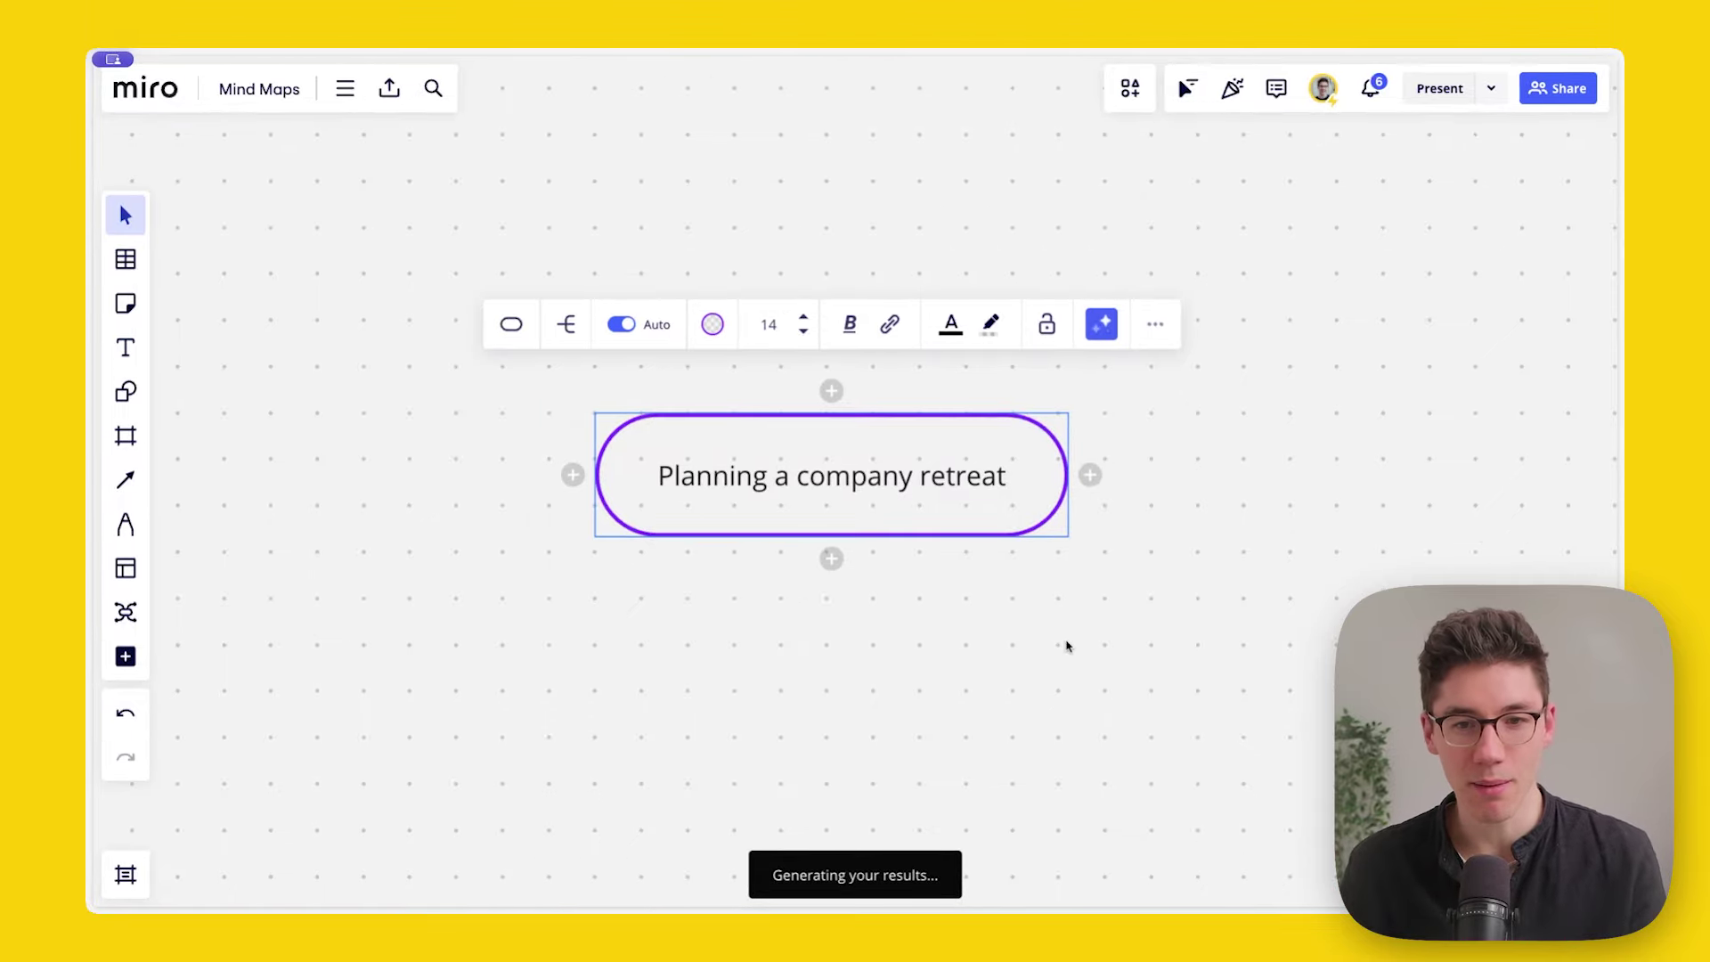
{"action": "scroll", "coordinate": [891, 477], "scroll_direction": "up", "scroll_amount": 5}
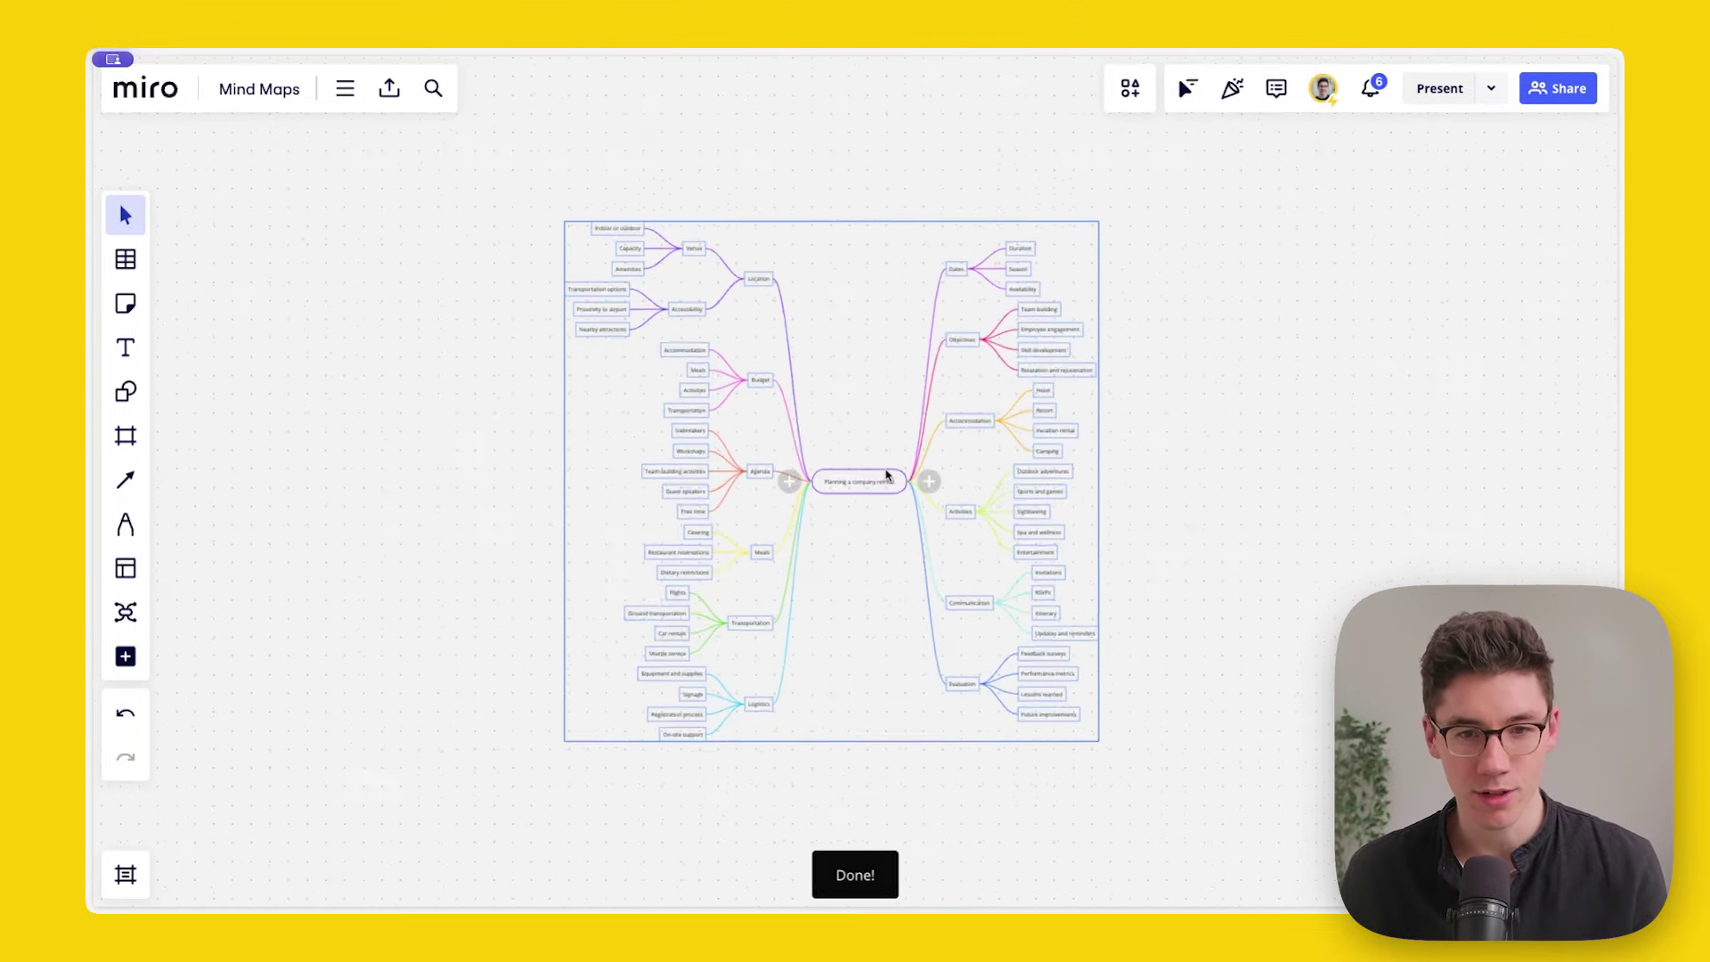
{"action": "scroll", "coordinate": [805, 448], "scroll_direction": "up", "scroll_amount": 2}
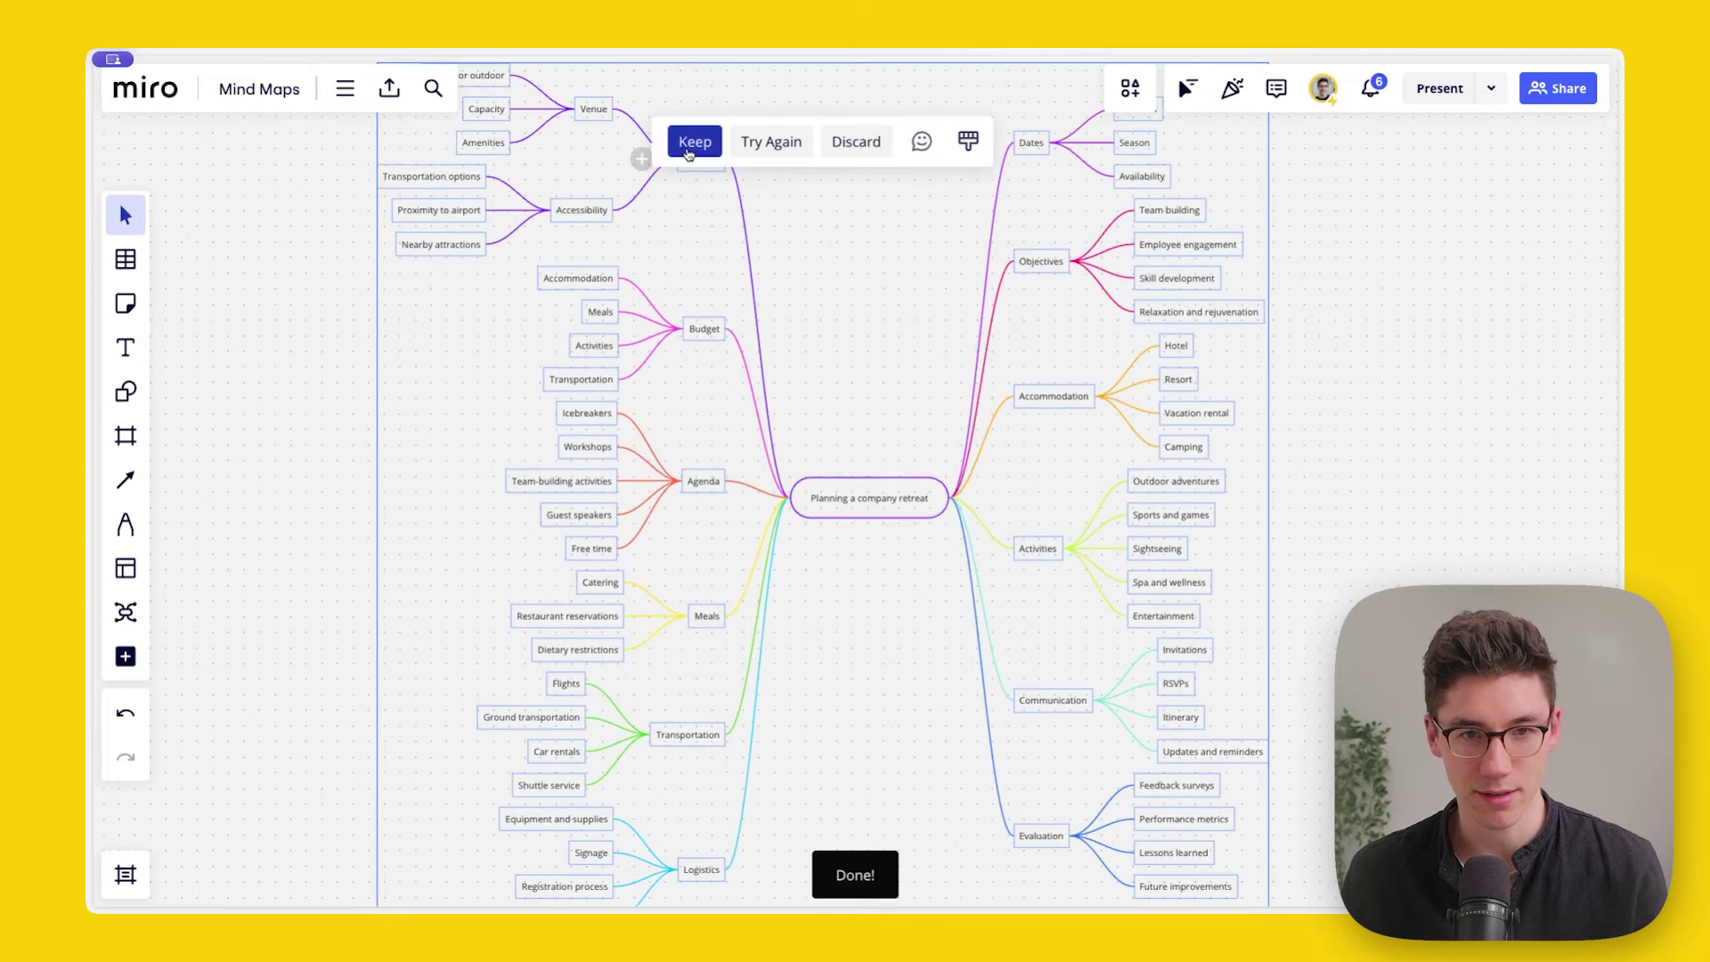
{"action": "left_click", "coordinate": [691, 141]}
{"action": "left_click", "coordinate": [355, 433]}
{"action": "scroll", "coordinate": [691, 259], "scroll_direction": "up", "scroll_amount": 3}
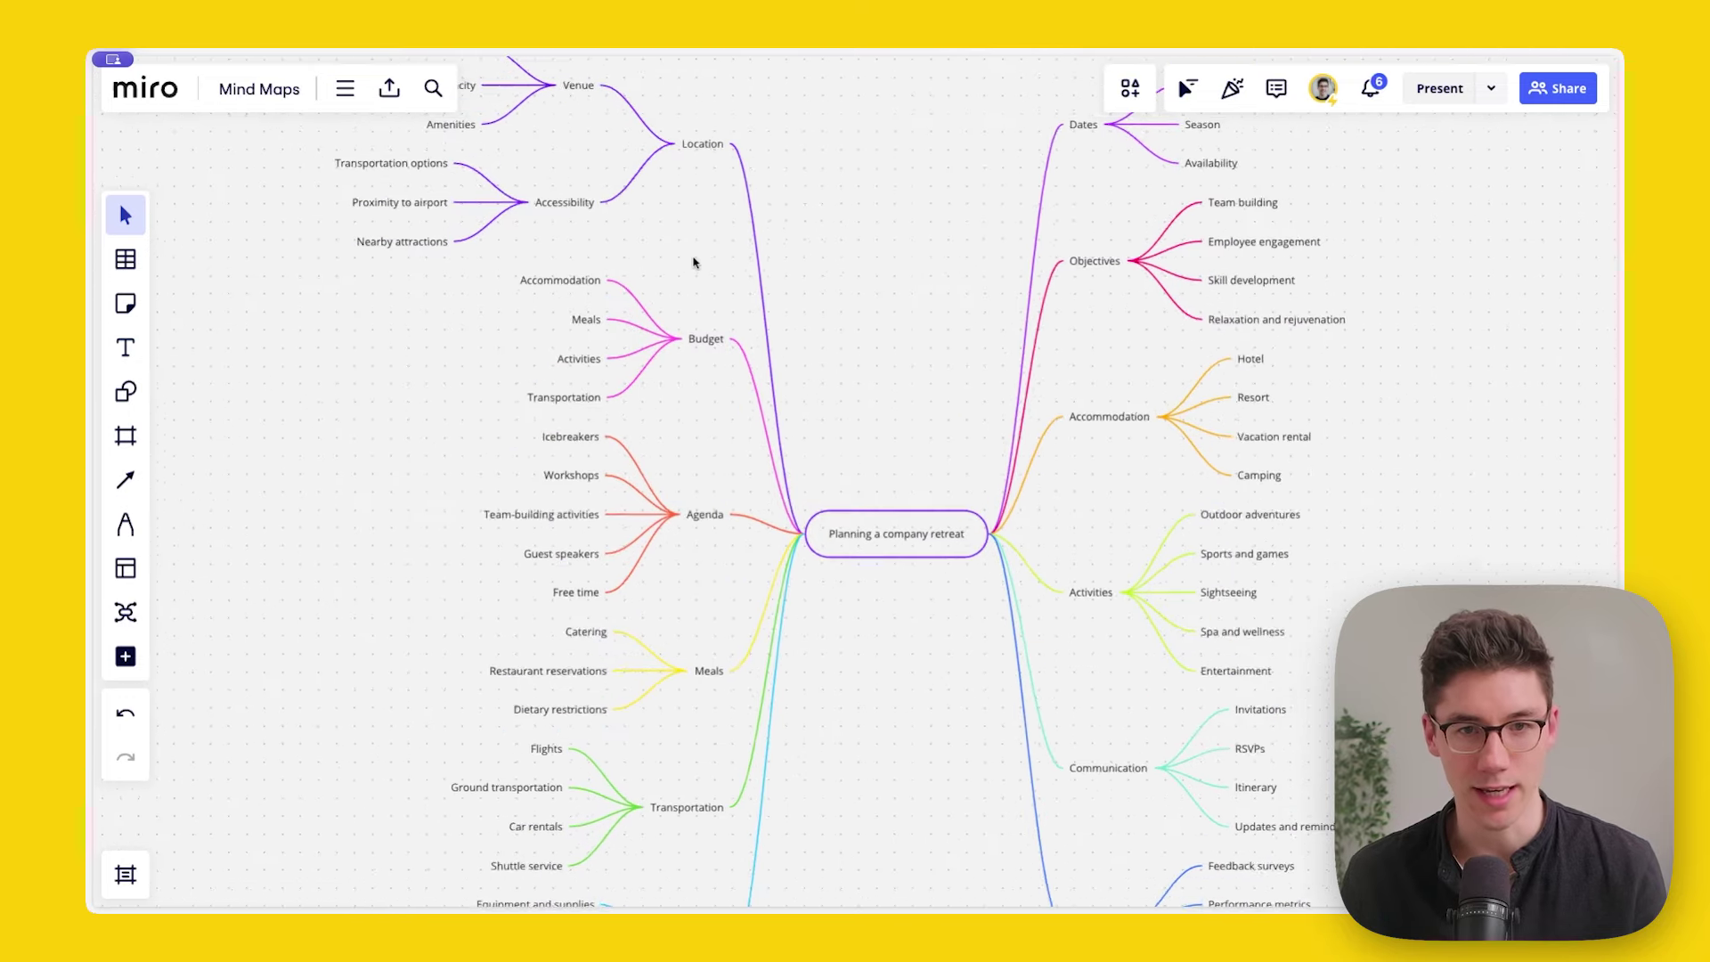
{"action": "scroll", "coordinate": [929, 392], "scroll_direction": "up", "scroll_amount": 2}
{"action": "scroll", "coordinate": [929, 393], "scroll_direction": "up", "scroll_amount": 3}
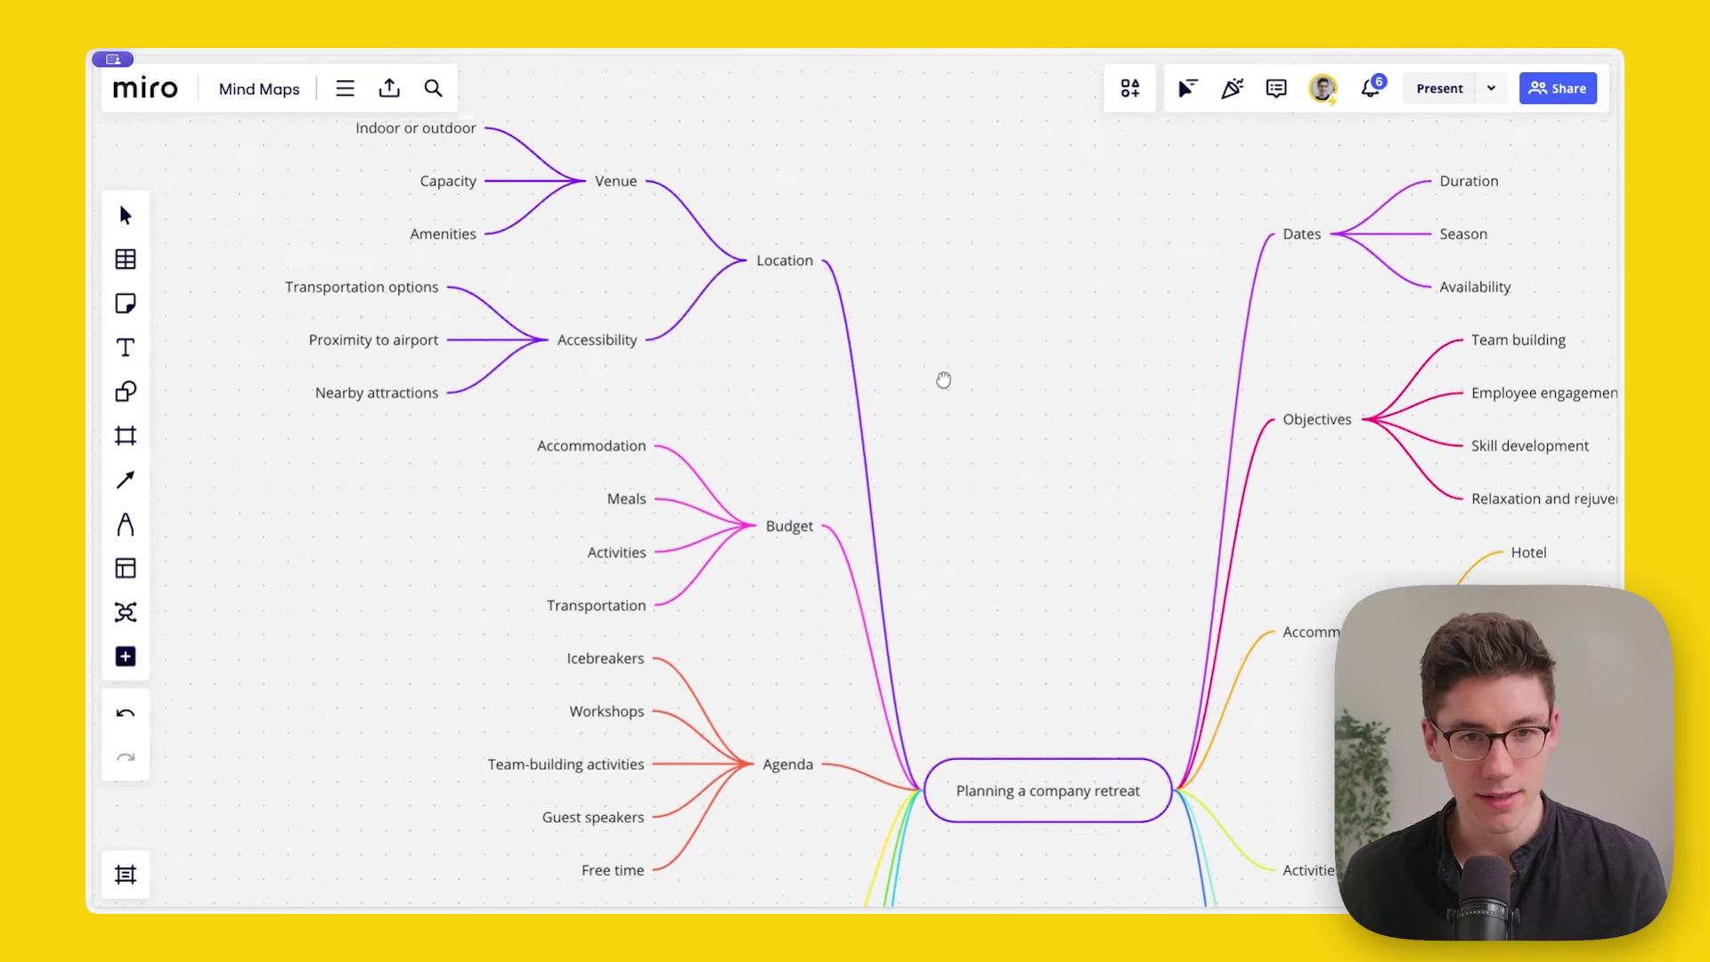
{"action": "scroll", "coordinate": [977, 432], "scroll_direction": "down", "scroll_amount": 3}
{"action": "scroll", "coordinate": [843, 290], "scroll_direction": "up", "scroll_amount": 3}
{"action": "left_click_drag", "start_coordinate": [878, 286], "coordinate": [970, 605]}
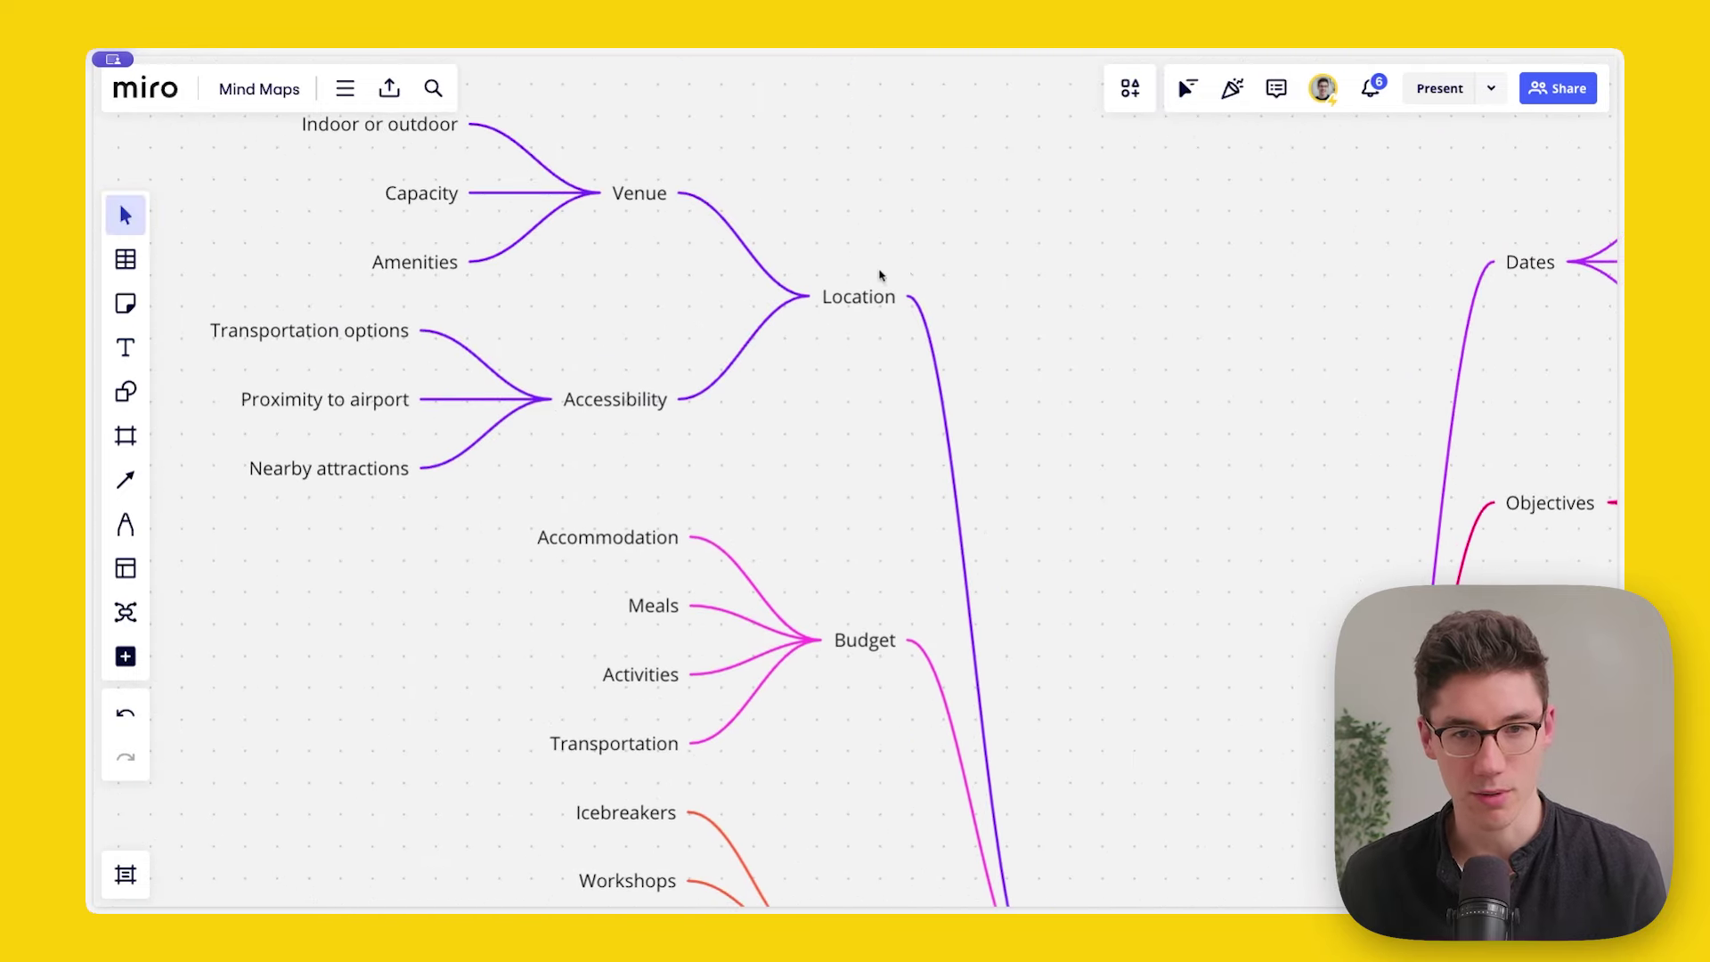
{"action": "scroll", "coordinate": [884, 321], "scroll_direction": "down", "scroll_amount": 3}
{"action": "scroll", "coordinate": [1034, 439], "scroll_direction": "down", "scroll_amount": 6}
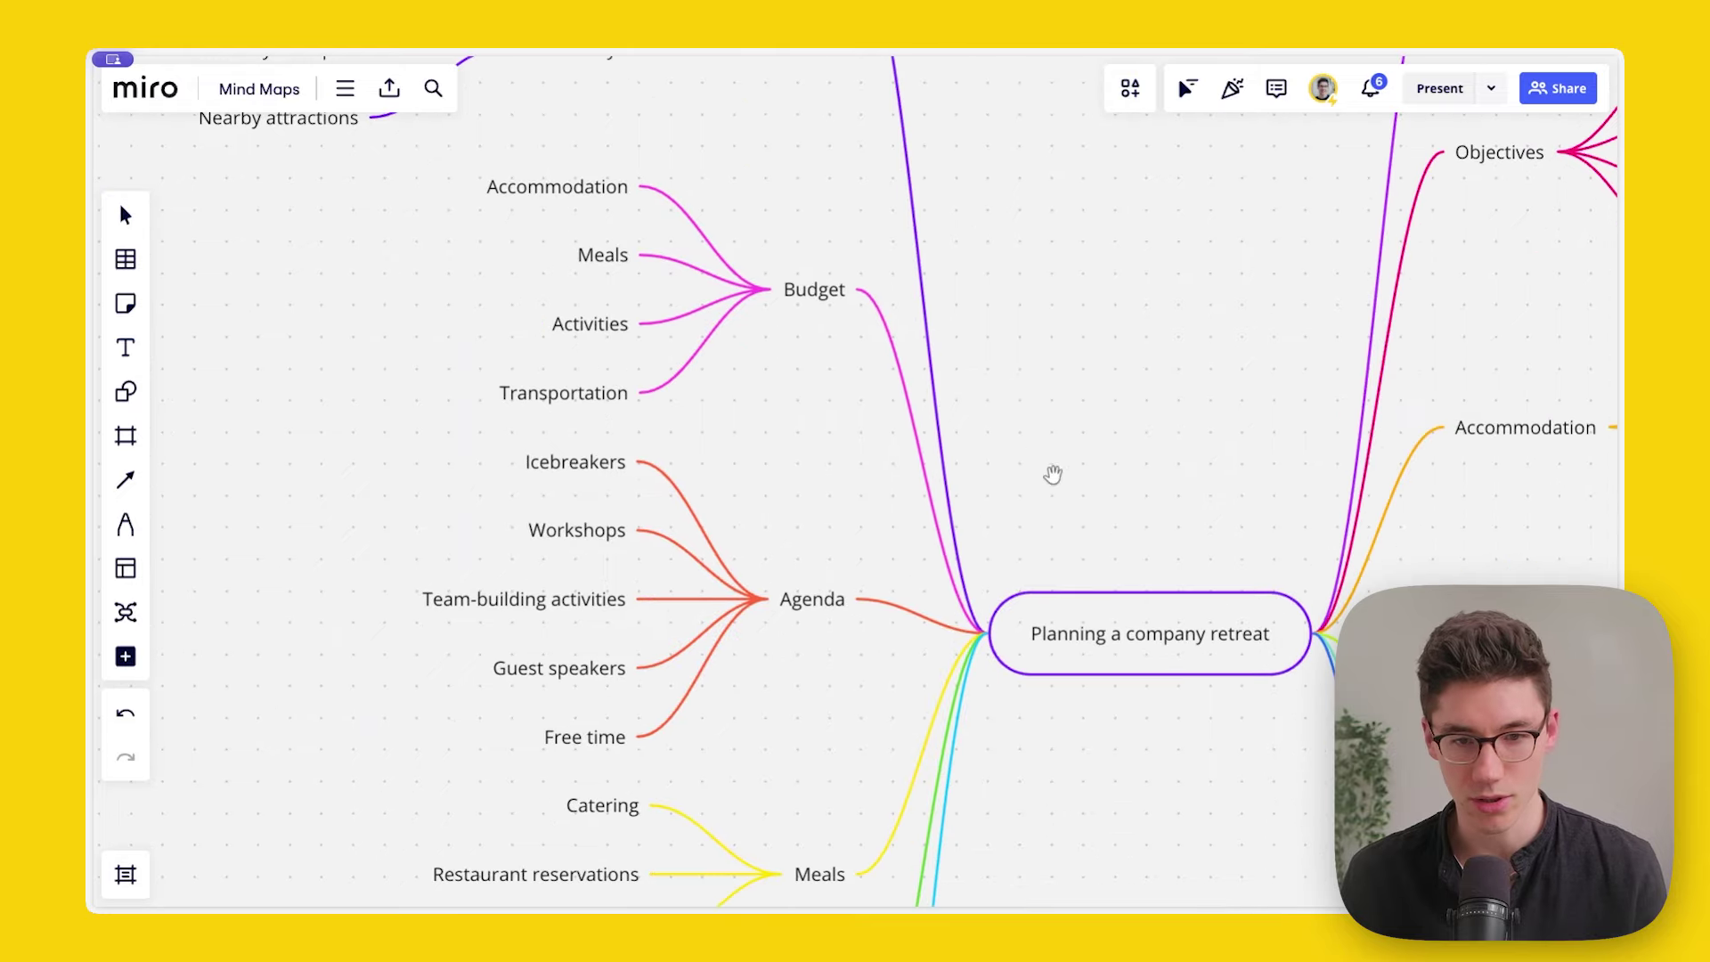
{"action": "scroll", "coordinate": [1081, 534], "scroll_direction": "right", "scroll_amount": 3}
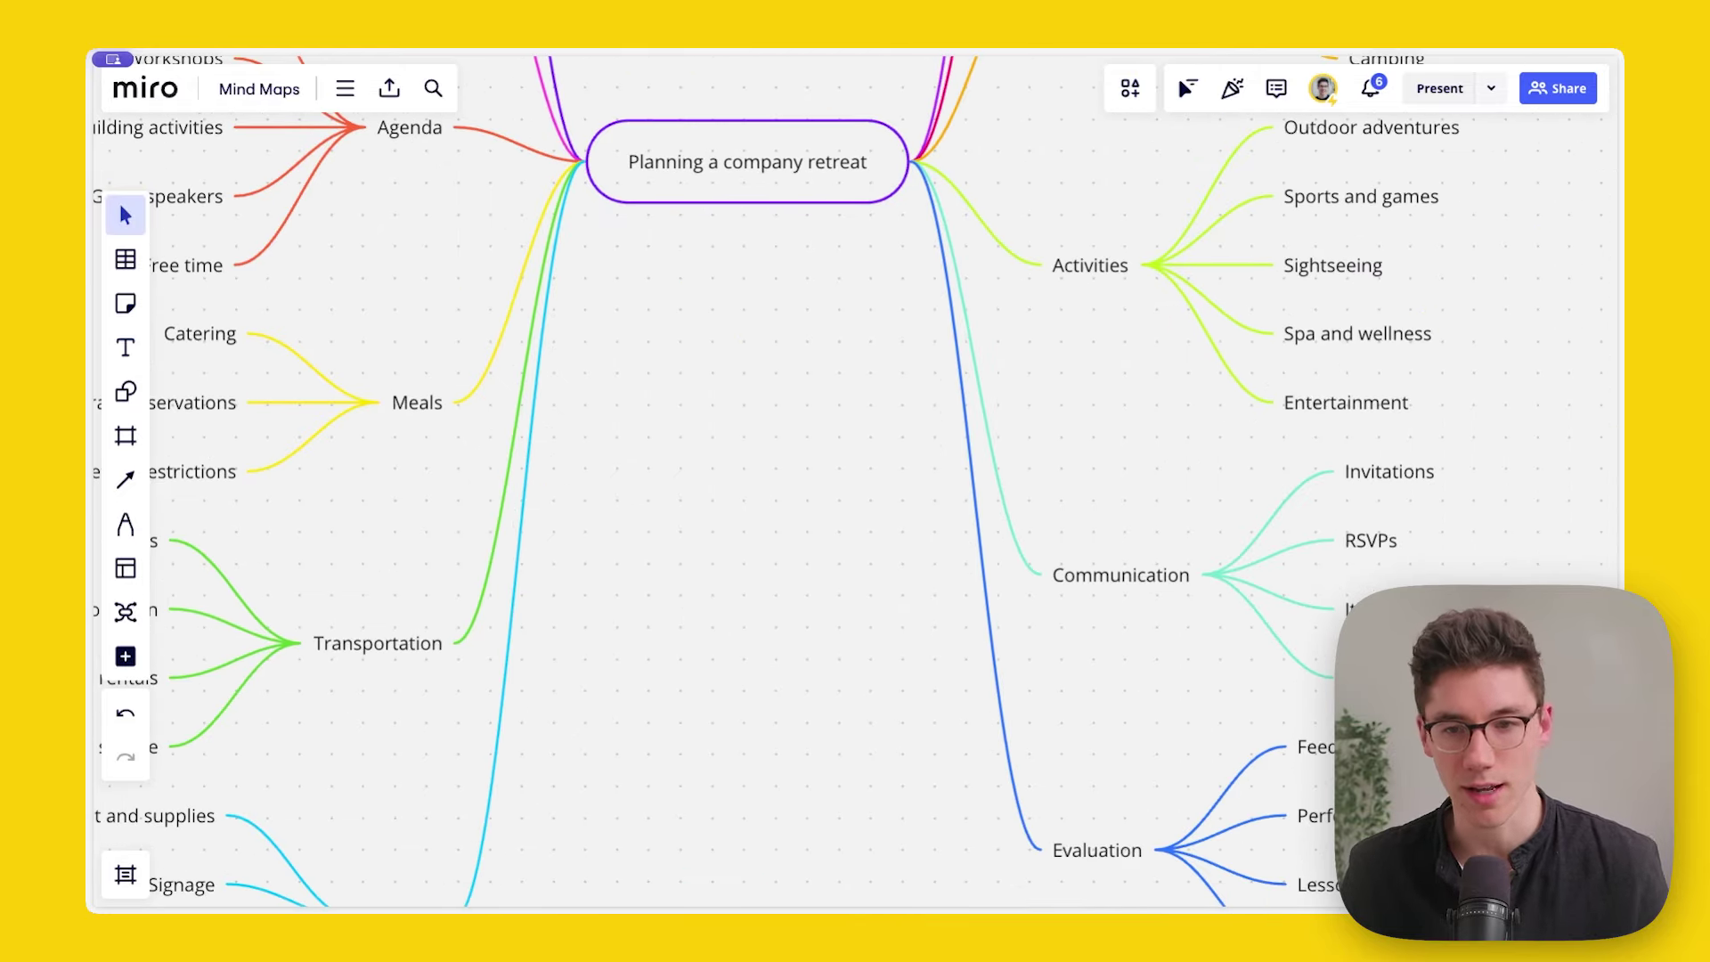
{"action": "scroll", "coordinate": [836, 428], "scroll_direction": "up", "scroll_amount": 4}
{"action": "scroll", "coordinate": [725, 478], "scroll_direction": "left", "scroll_amount": 2}
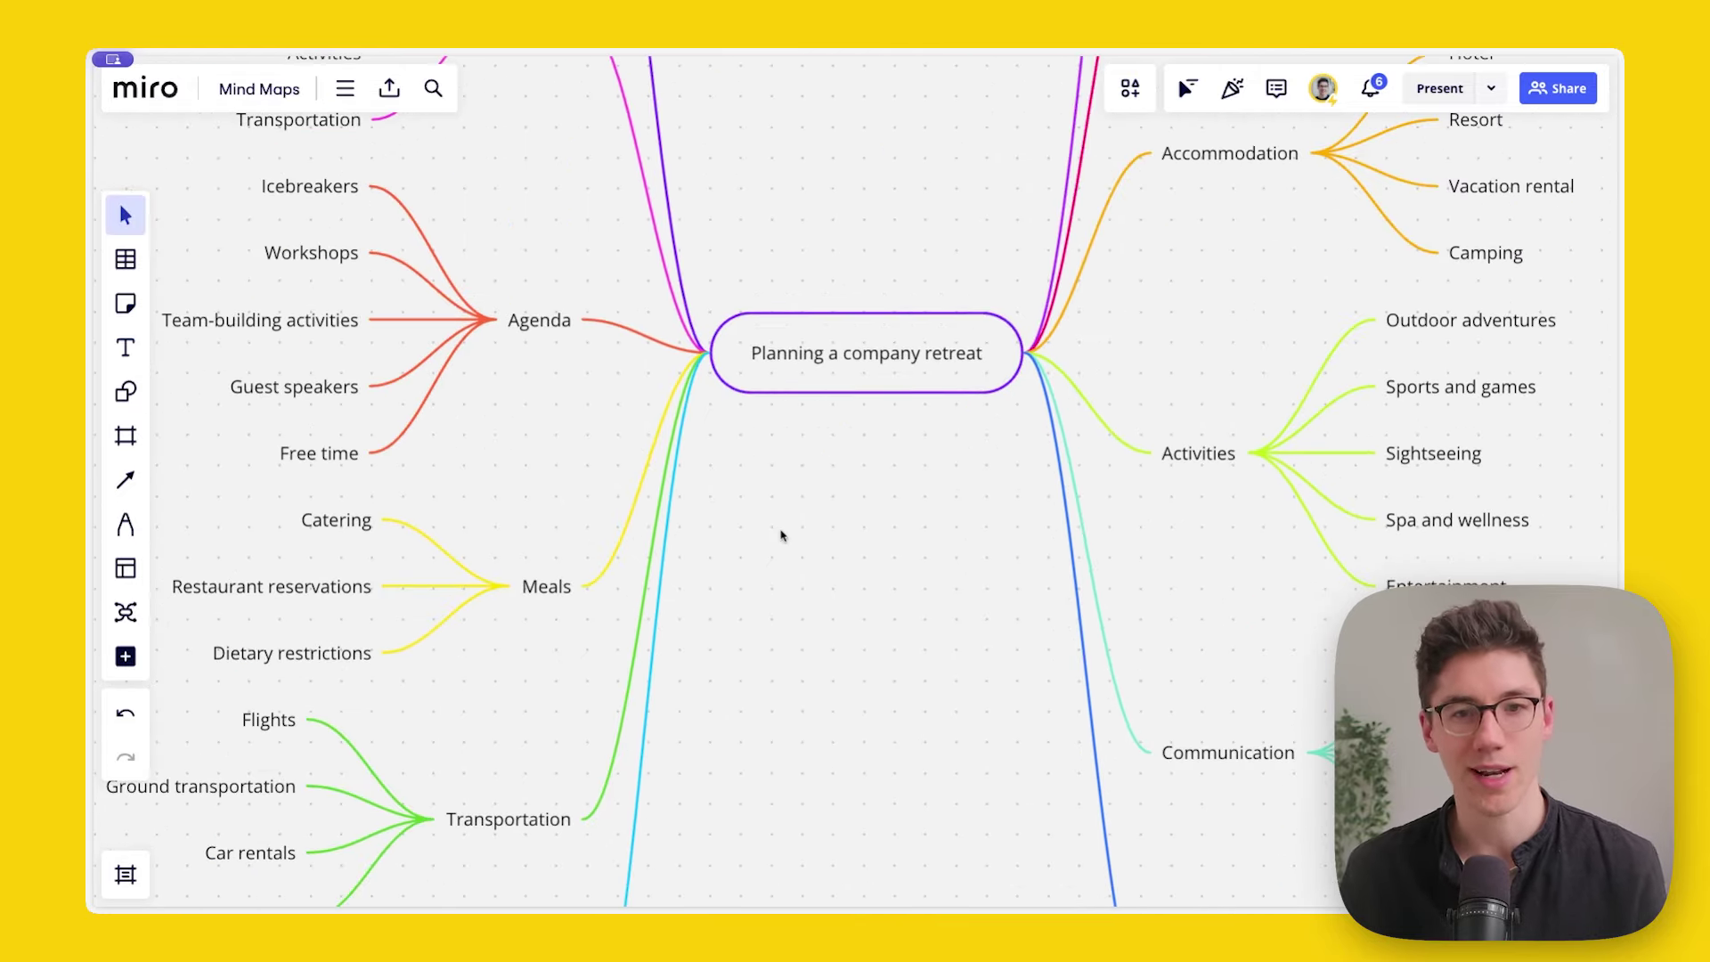
{"action": "scroll", "coordinate": [772, 517], "scroll_direction": "down", "scroll_amount": 3}
{"action": "scroll", "coordinate": [773, 517], "scroll_direction": "left", "scroll_amount": 2}
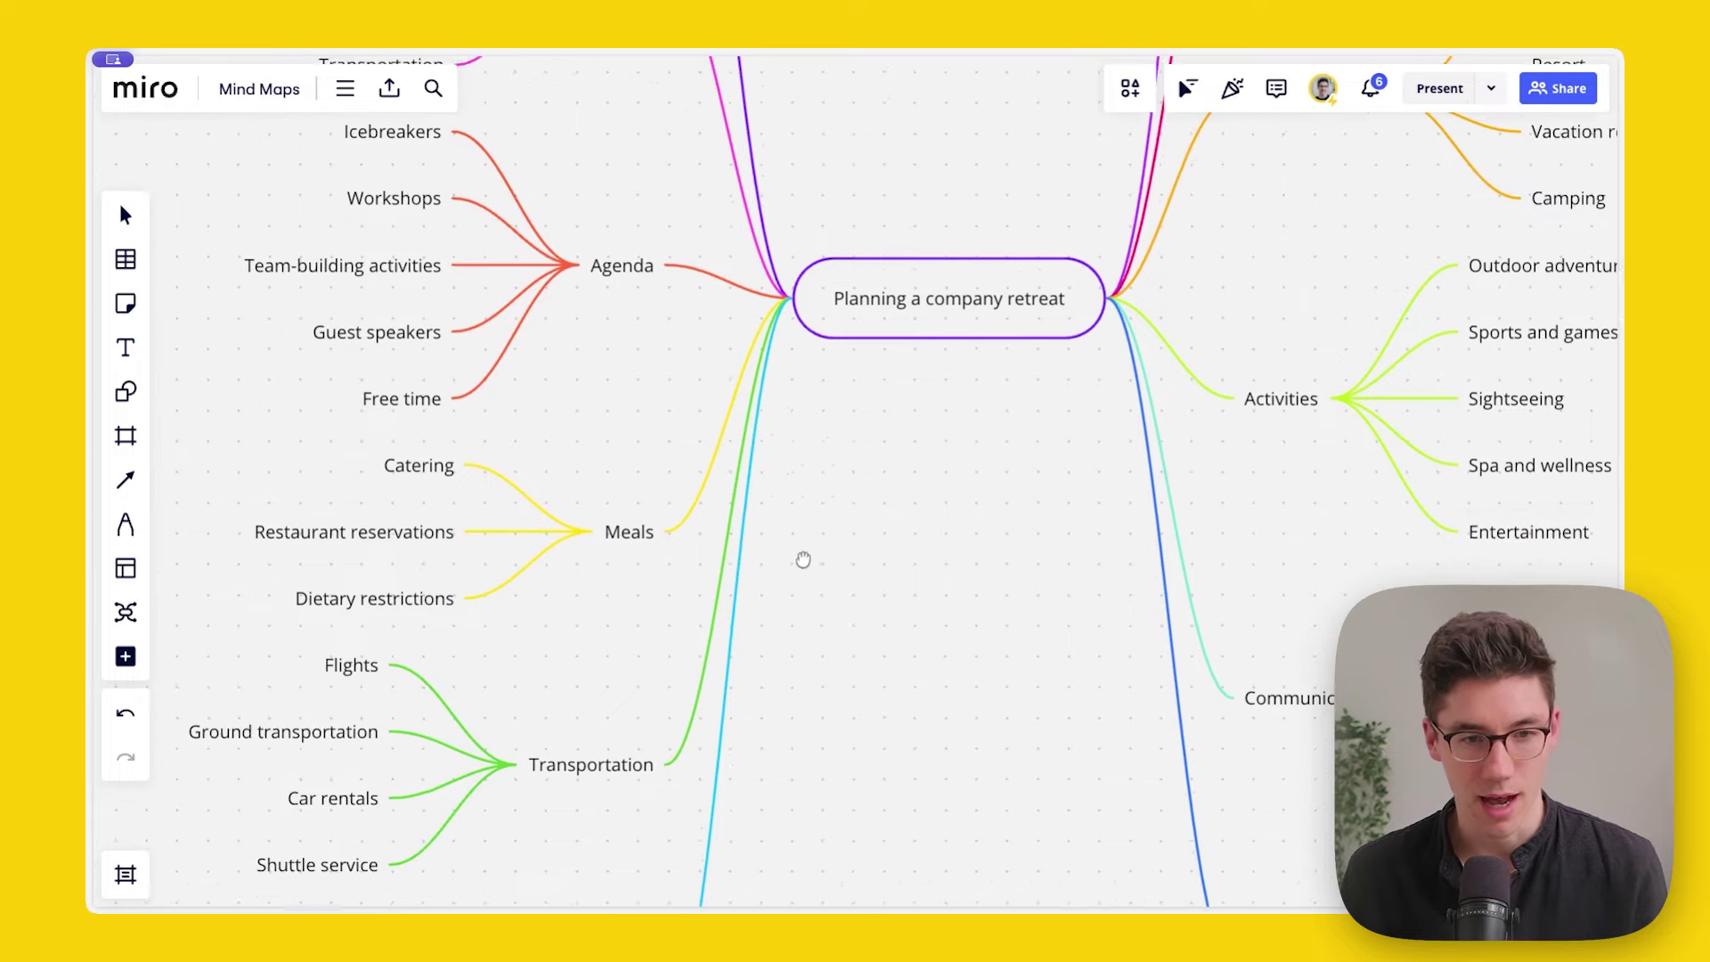
{"action": "scroll", "coordinate": [605, 505], "scroll_direction": "down", "scroll_amount": 2}
{"action": "scroll", "coordinate": [605, 505], "scroll_direction": "left", "scroll_amount": 1}
{"action": "scroll", "coordinate": [623, 481], "scroll_direction": "up", "scroll_amount": 4}
{"action": "scroll", "coordinate": [703, 477], "scroll_direction": "down", "scroll_amount": 2}
{"action": "scroll", "coordinate": [720, 463], "scroll_direction": "up", "scroll_amount": 5}
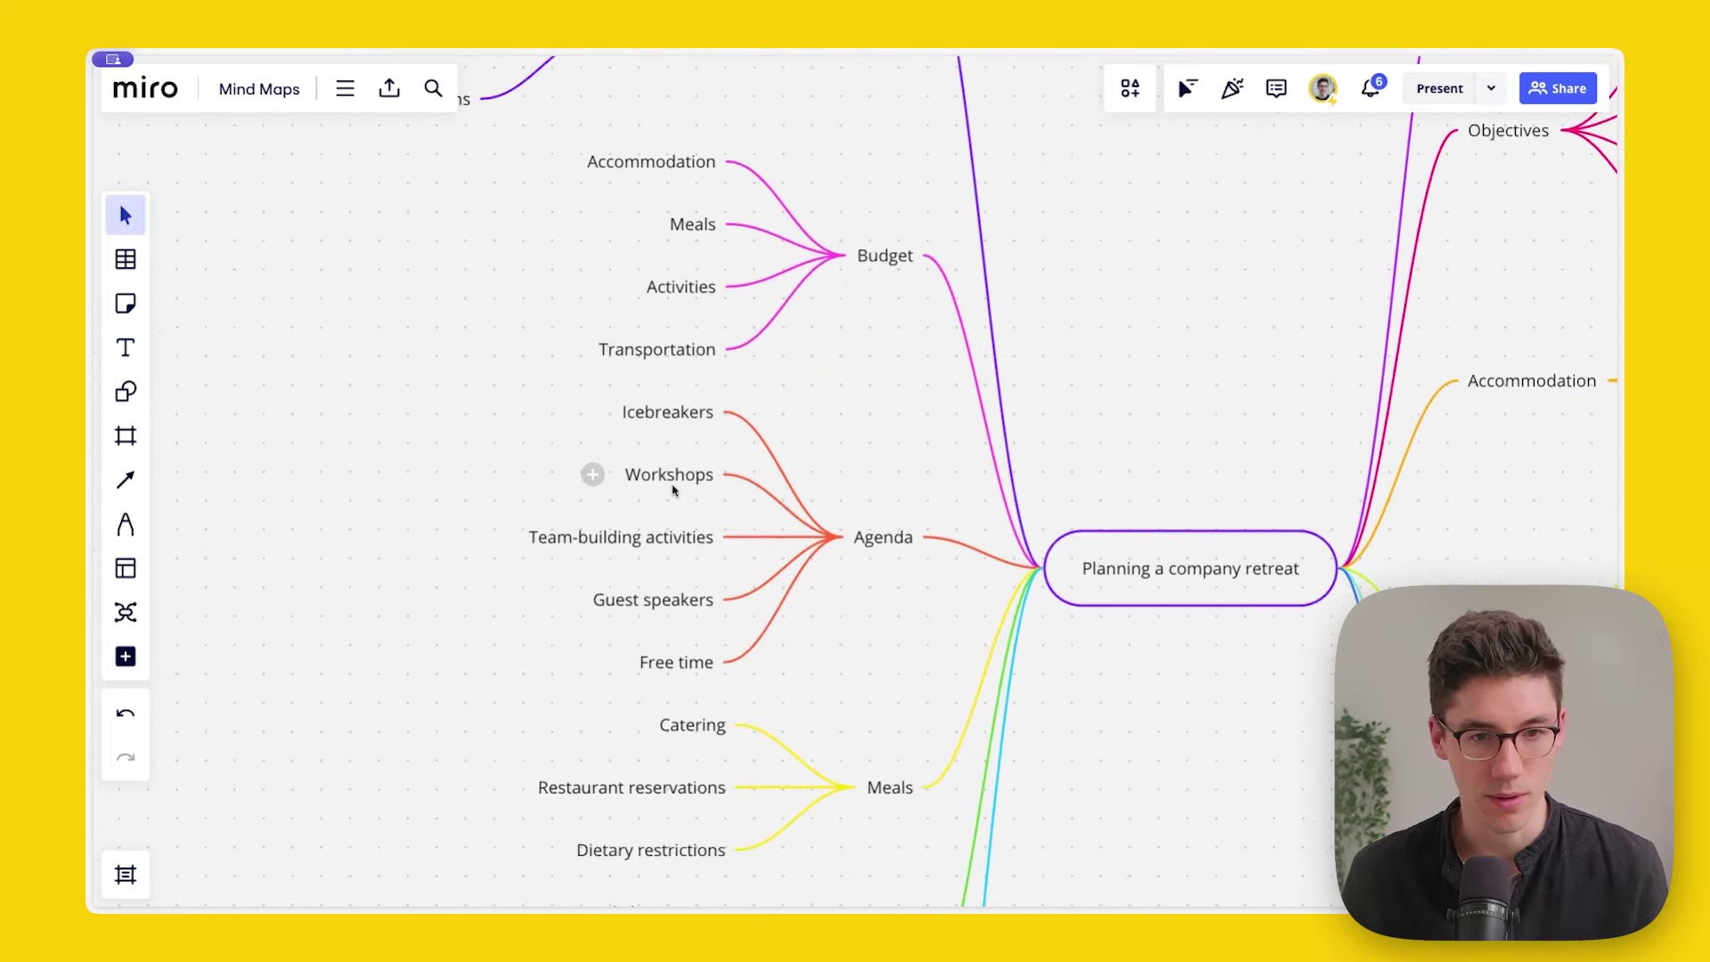
{"action": "scroll", "coordinate": [534, 498], "scroll_direction": "down", "scroll_amount": 1}
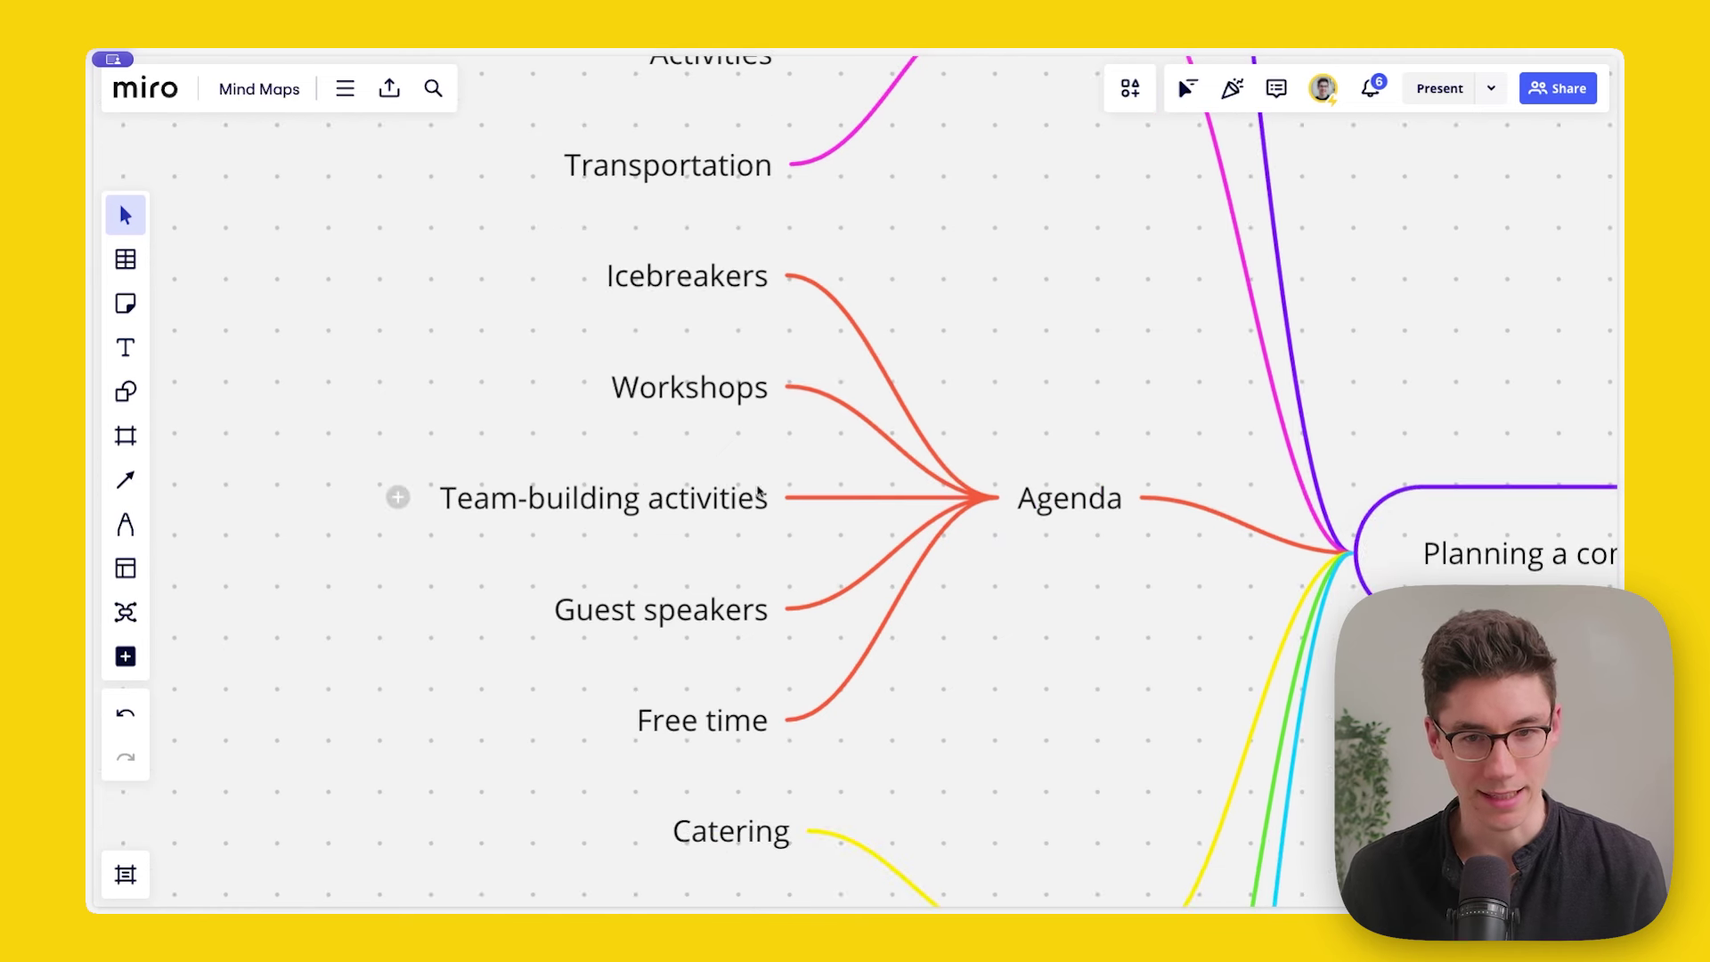
Step: Generate AI ideas under the Team-building activities node, then discard them
{"action": "left_click", "coordinate": [575, 497]}
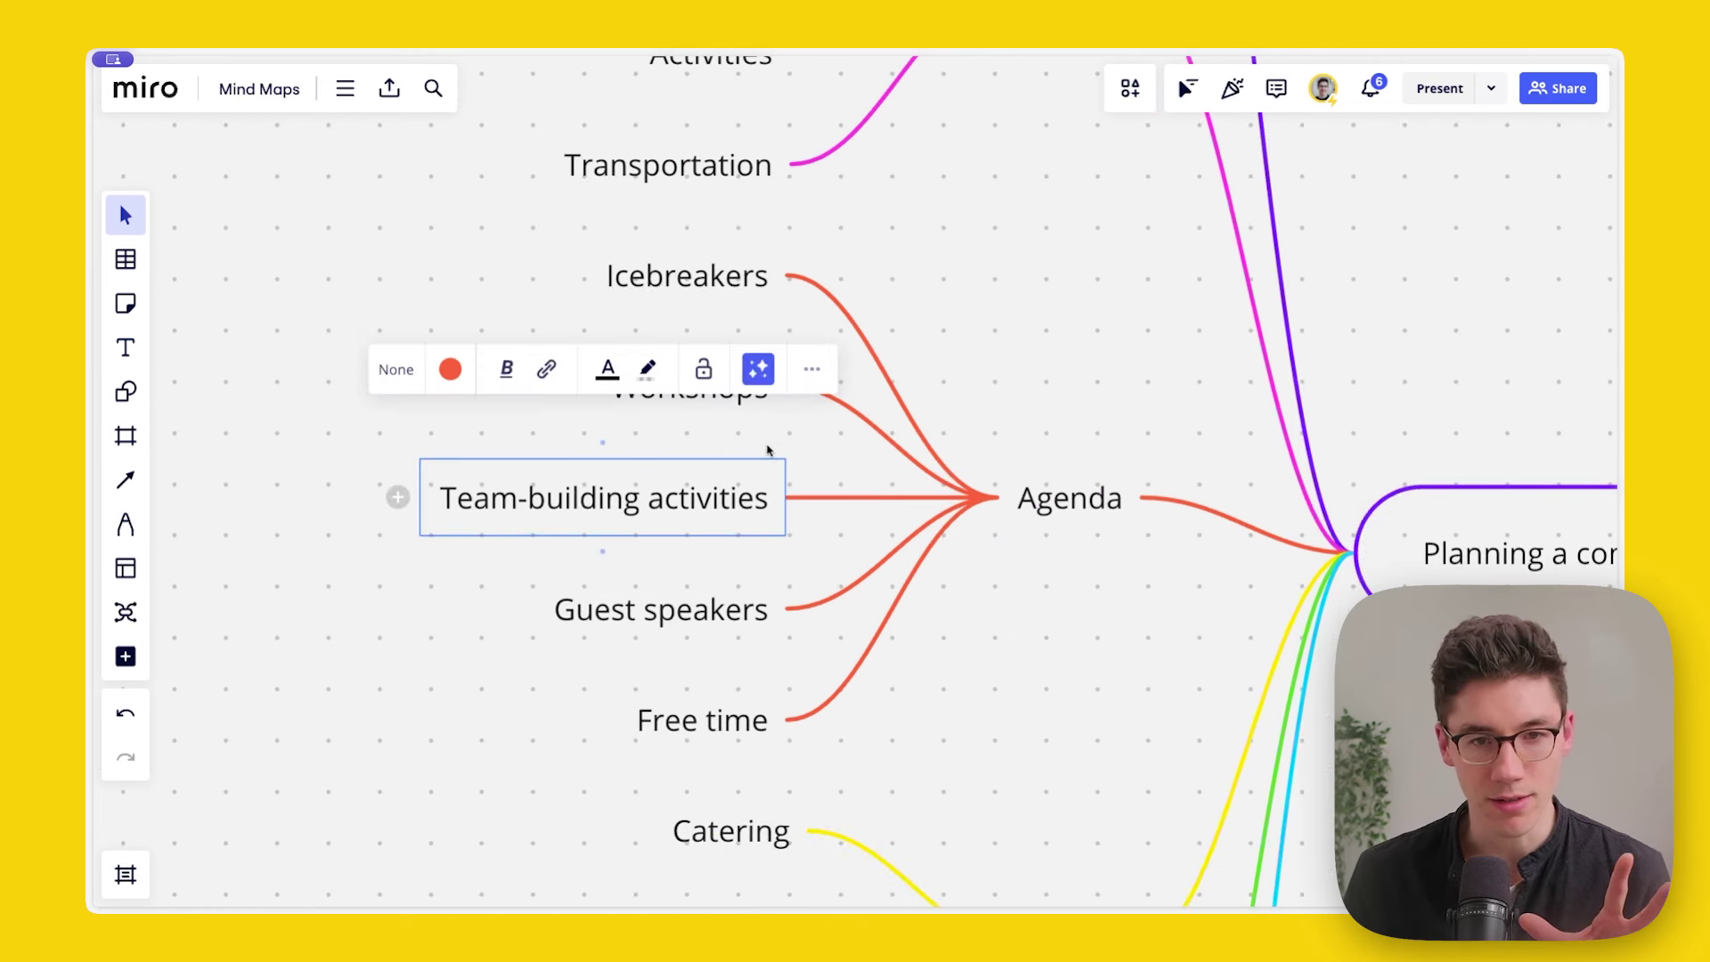
{"action": "left_click", "coordinate": [758, 369]}
{"action": "mouse_move", "coordinate": [755, 662]}
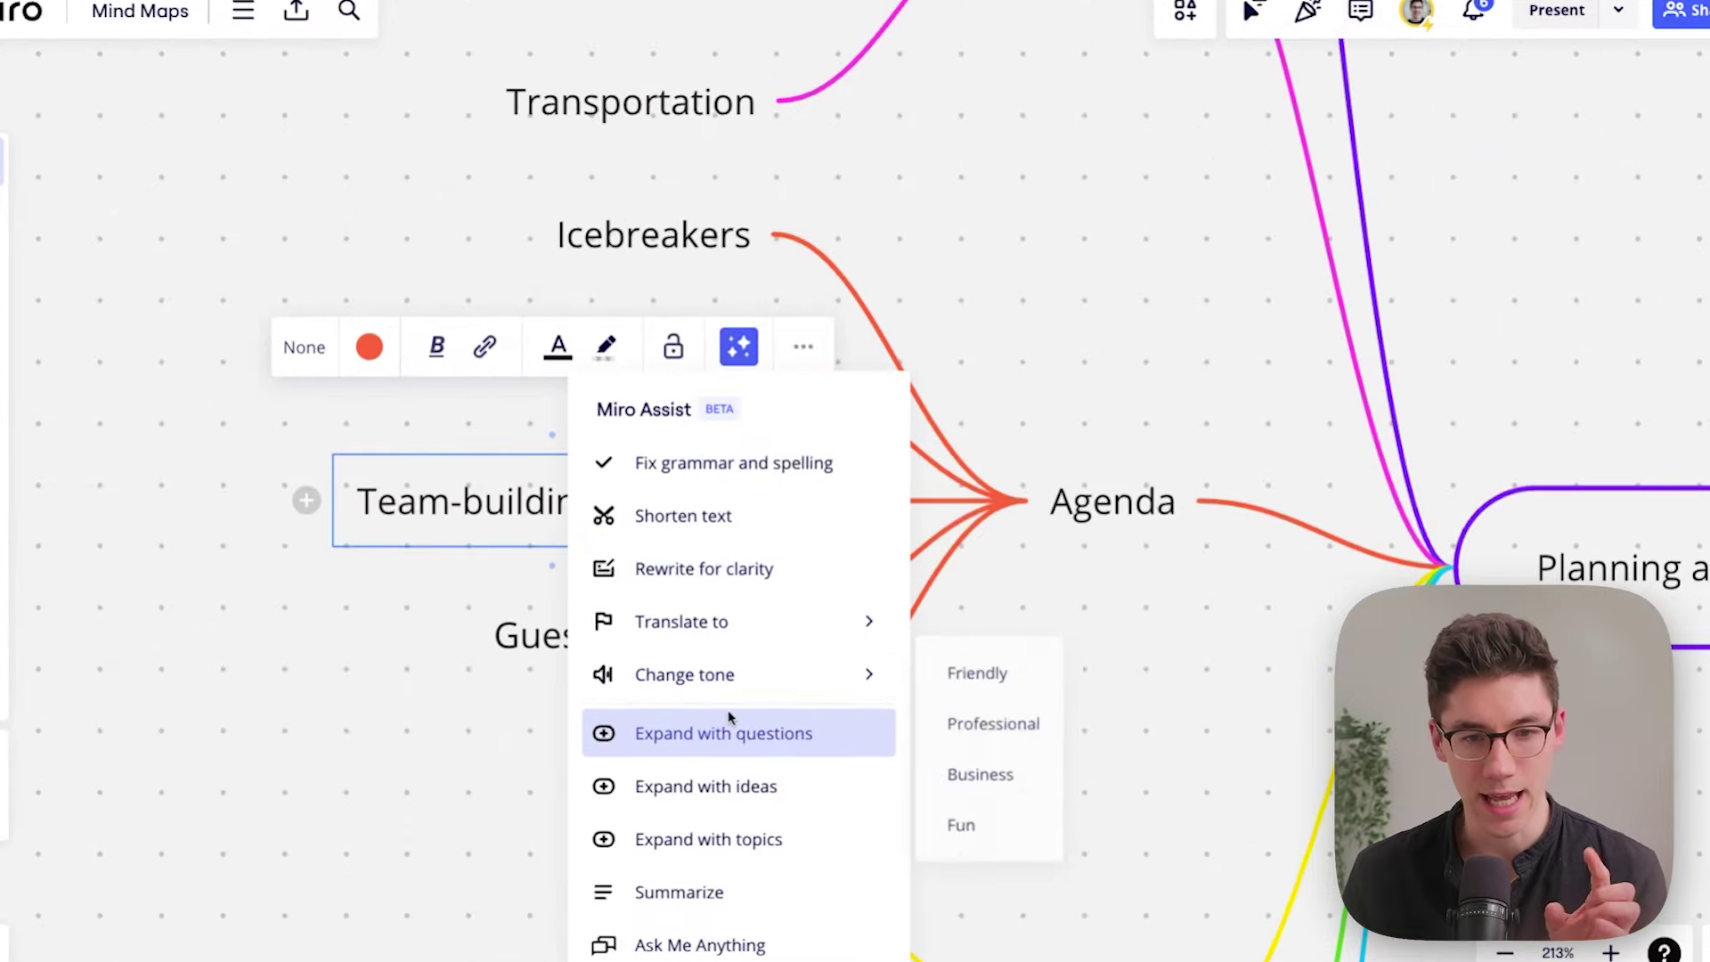
{"action": "left_click", "coordinate": [713, 793]}
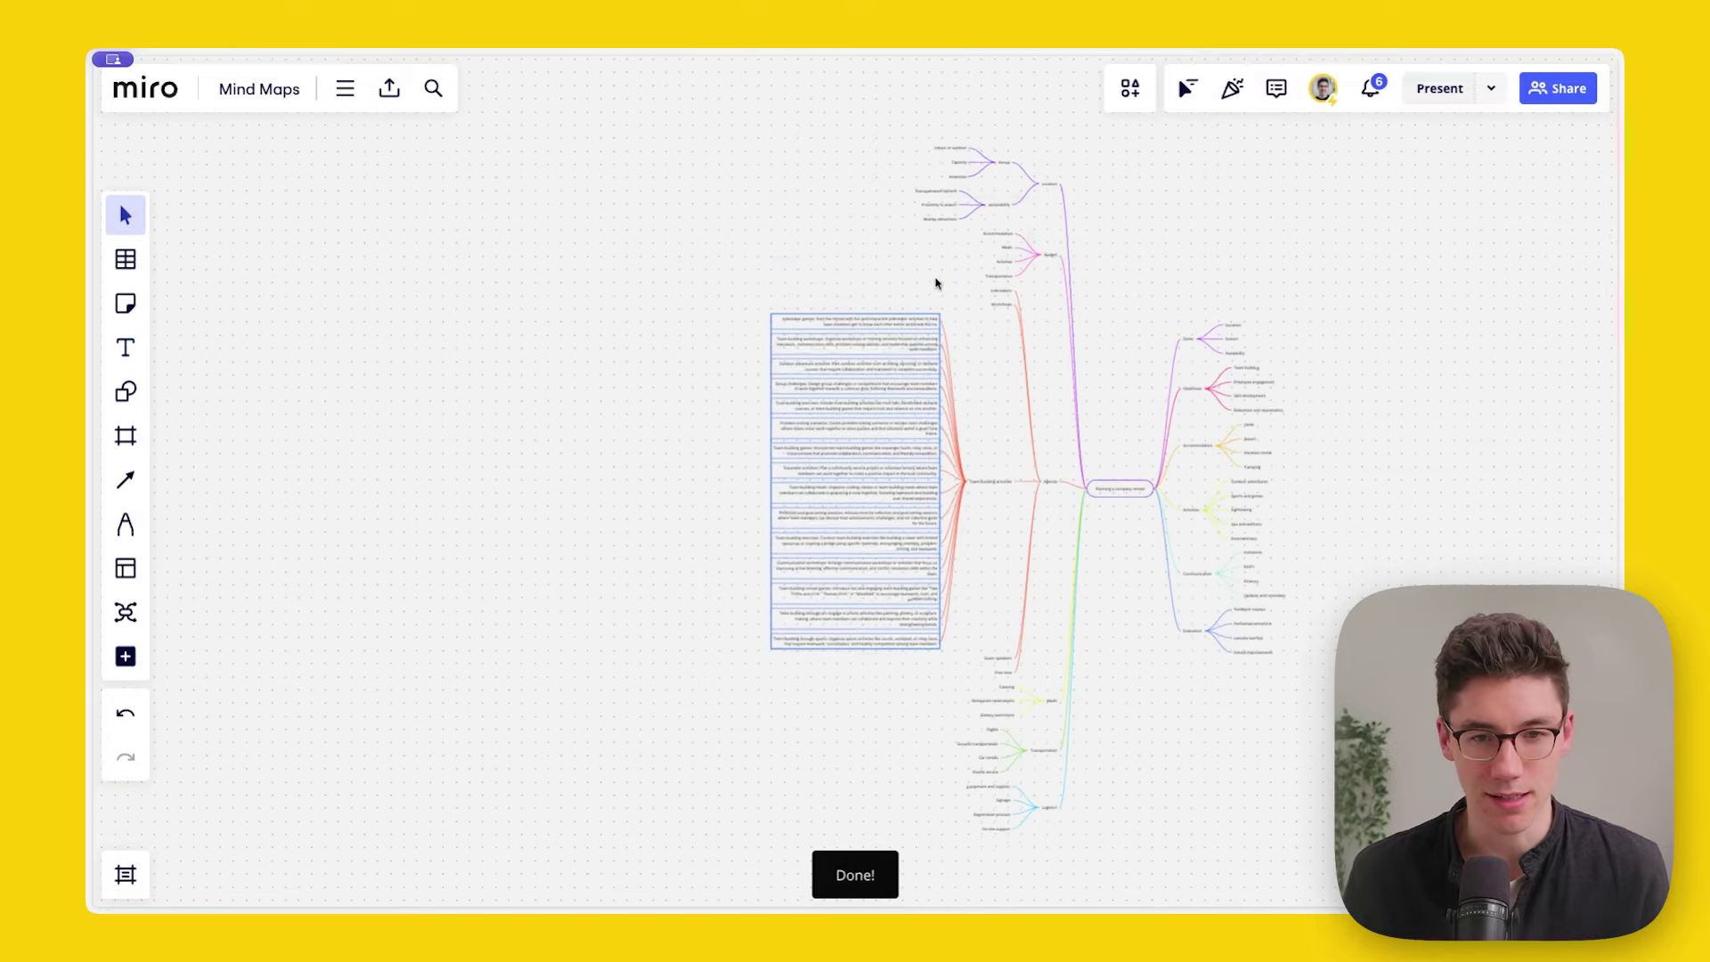
{"action": "scroll", "coordinate": [853, 343], "scroll_direction": "up", "scroll_amount": 10}
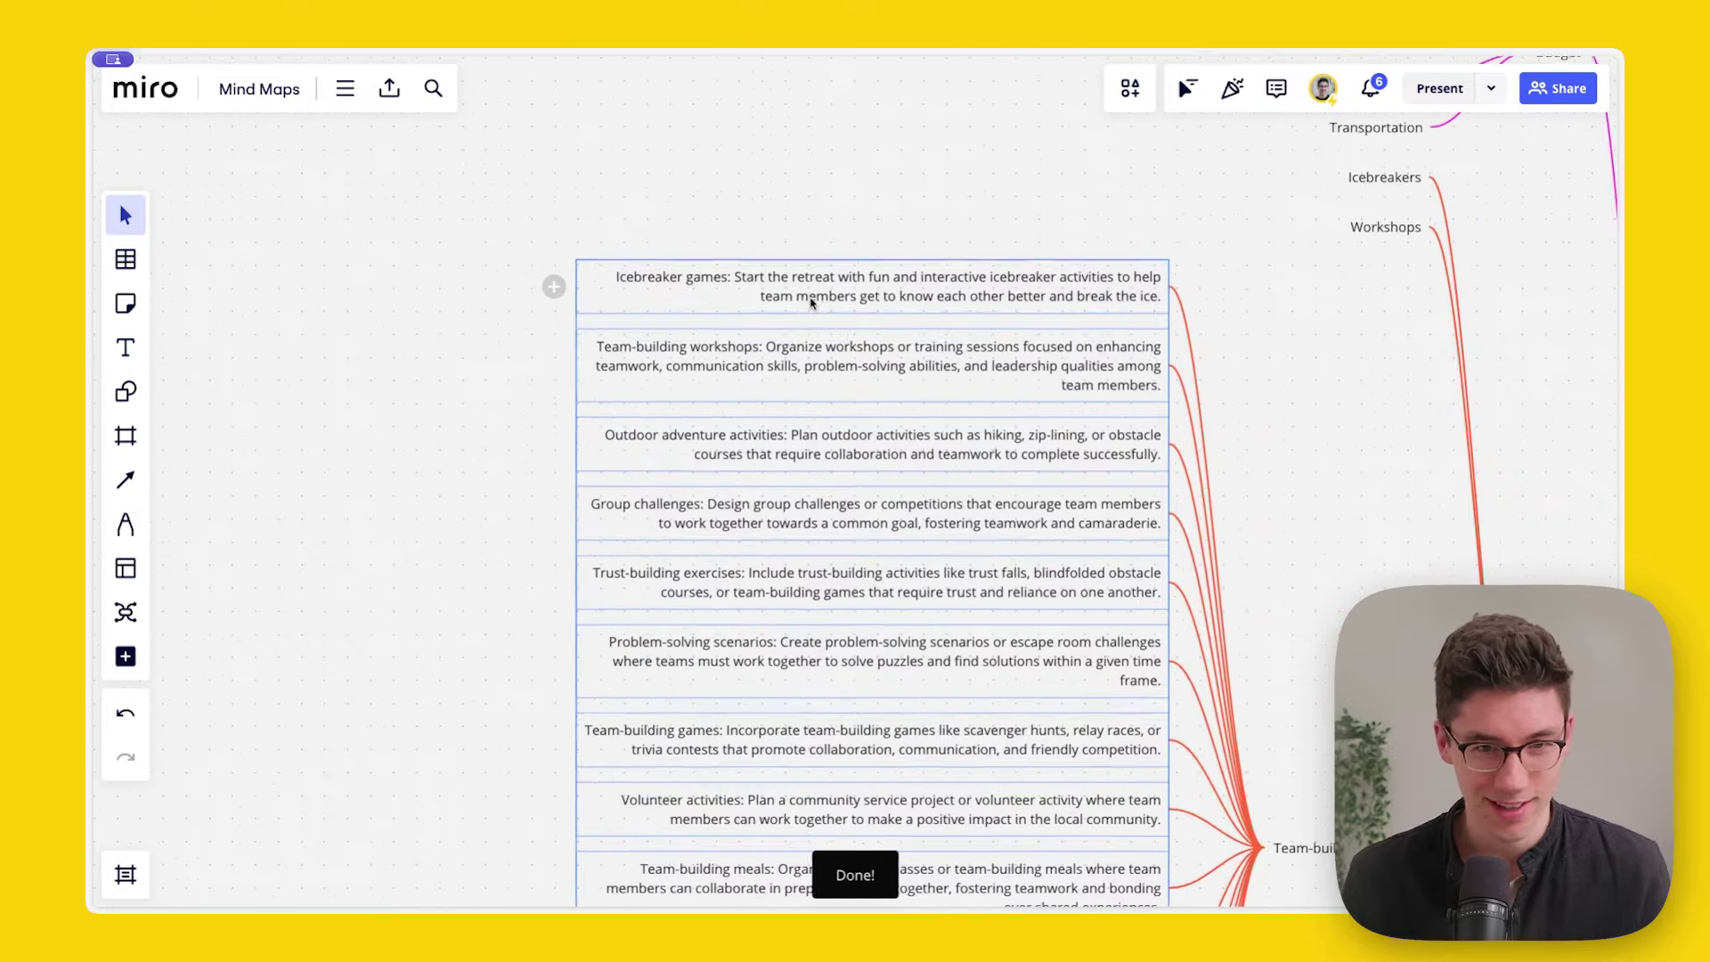
{"action": "scroll", "coordinate": [815, 303], "scroll_direction": "up", "scroll_amount": 3}
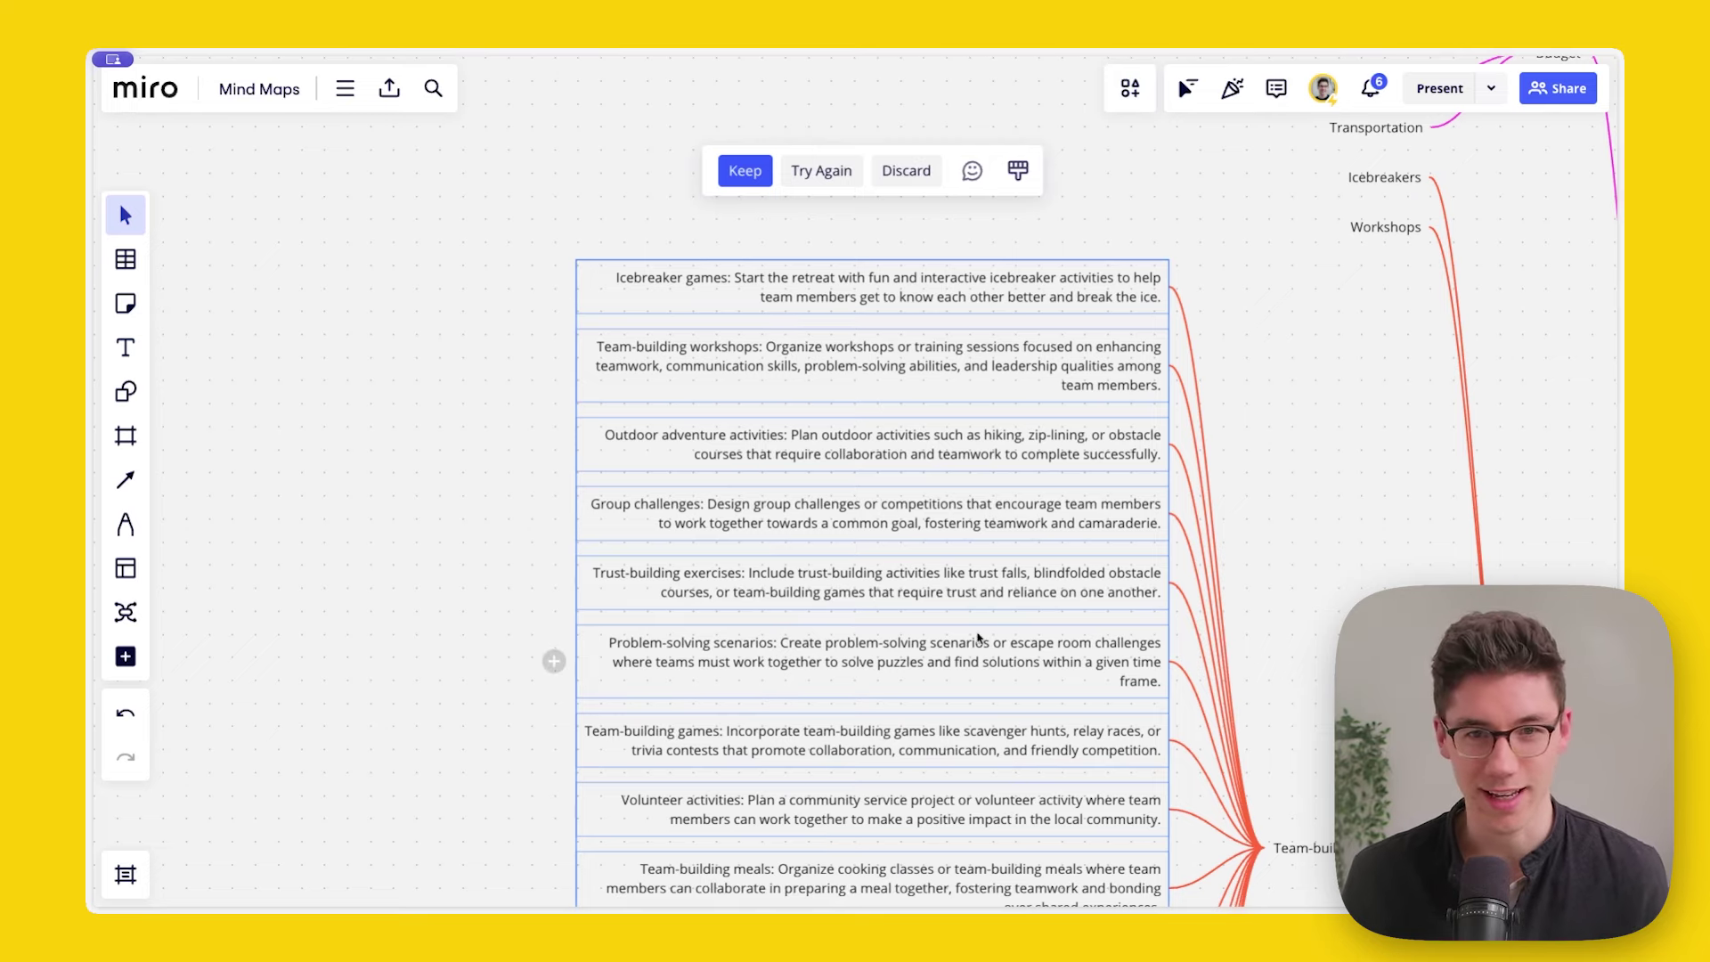
{"action": "left_click", "coordinate": [905, 170]}
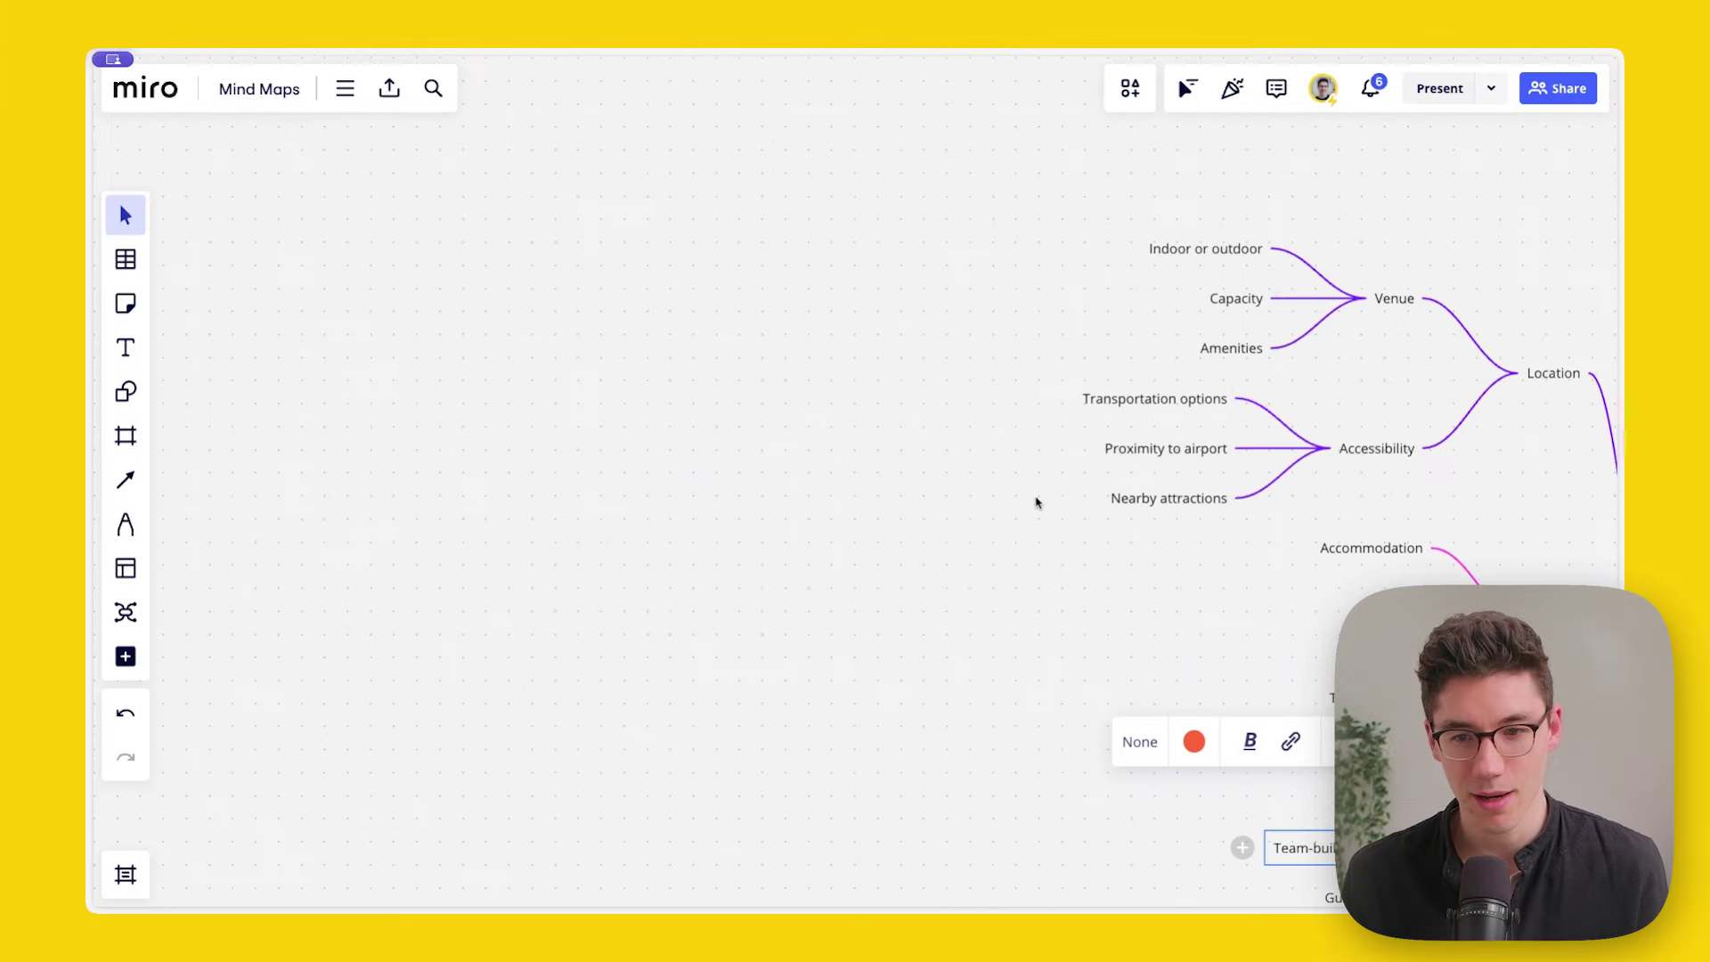
Step: Pan the view to centre the map on 'Planning a company retreat'
{"action": "left_click_drag", "start_coordinate": [1036, 503], "coordinate": [723, 442]}
{"action": "left_click_drag", "start_coordinate": [1291, 532], "coordinate": [825, 279]}
{"action": "scroll", "coordinate": [825, 332], "scroll_direction": "up", "scroll_amount": 2}
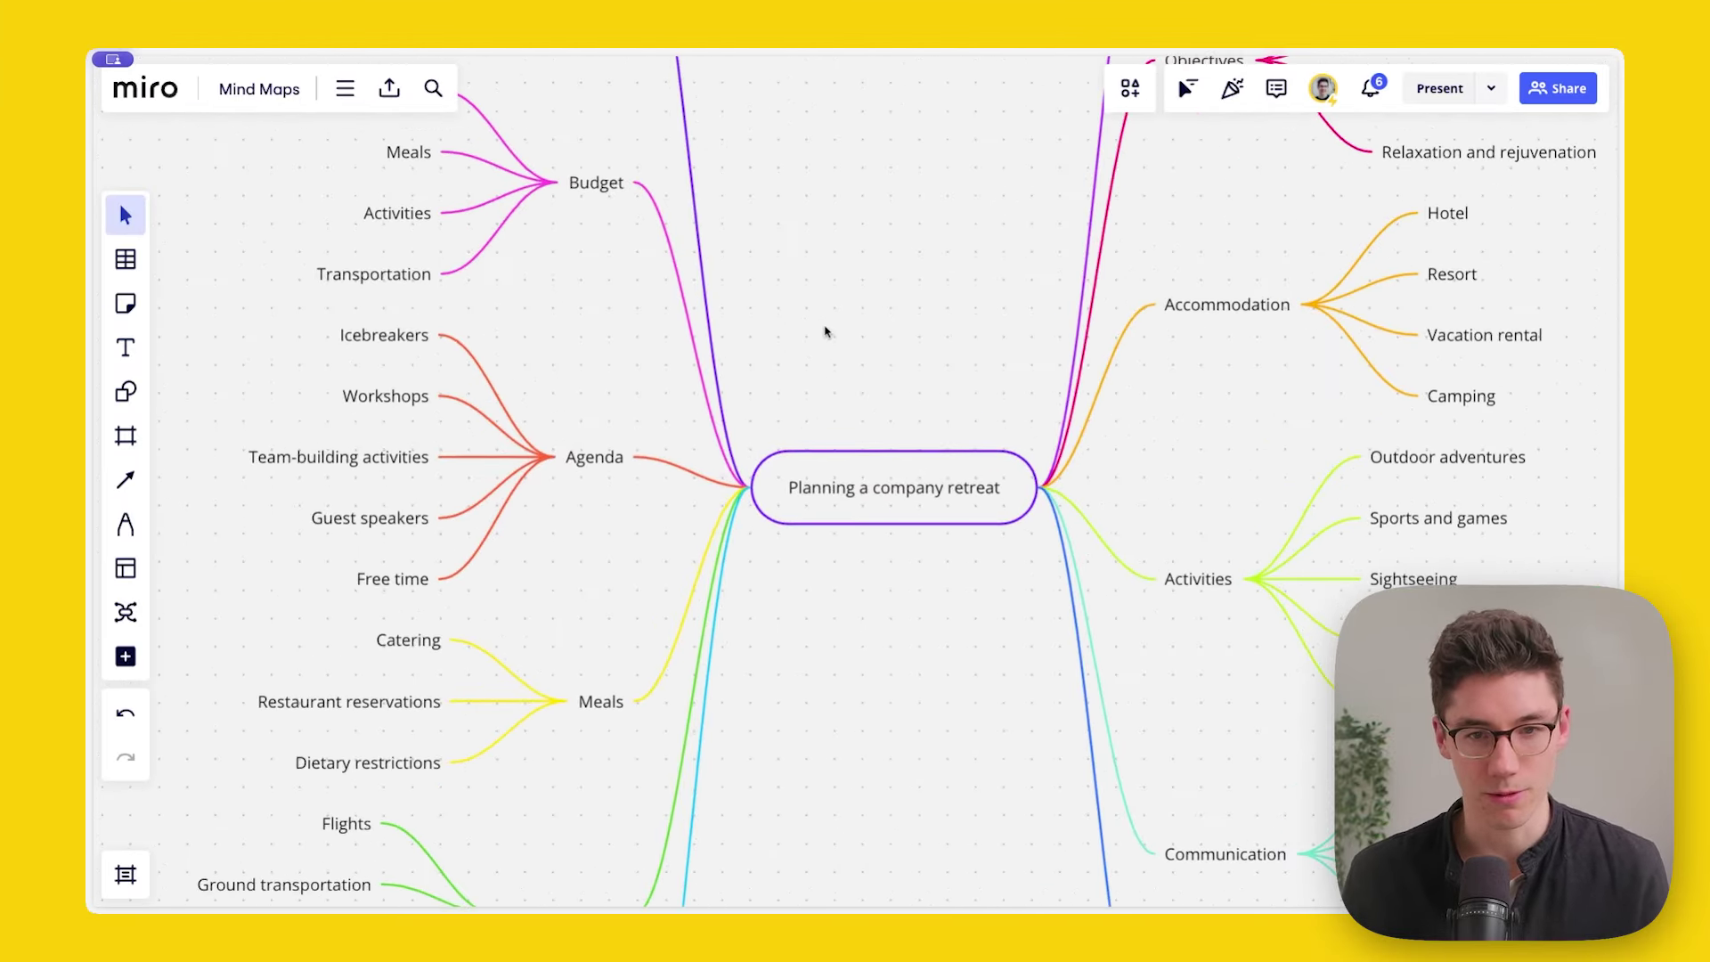
Step: Adjust the zoom and select the central 'Planning a company retreat' node
{"action": "scroll", "coordinate": [824, 333], "scroll_direction": "down", "scroll_amount": 1}
{"action": "scroll", "coordinate": [828, 299], "scroll_direction": "up", "scroll_amount": 3}
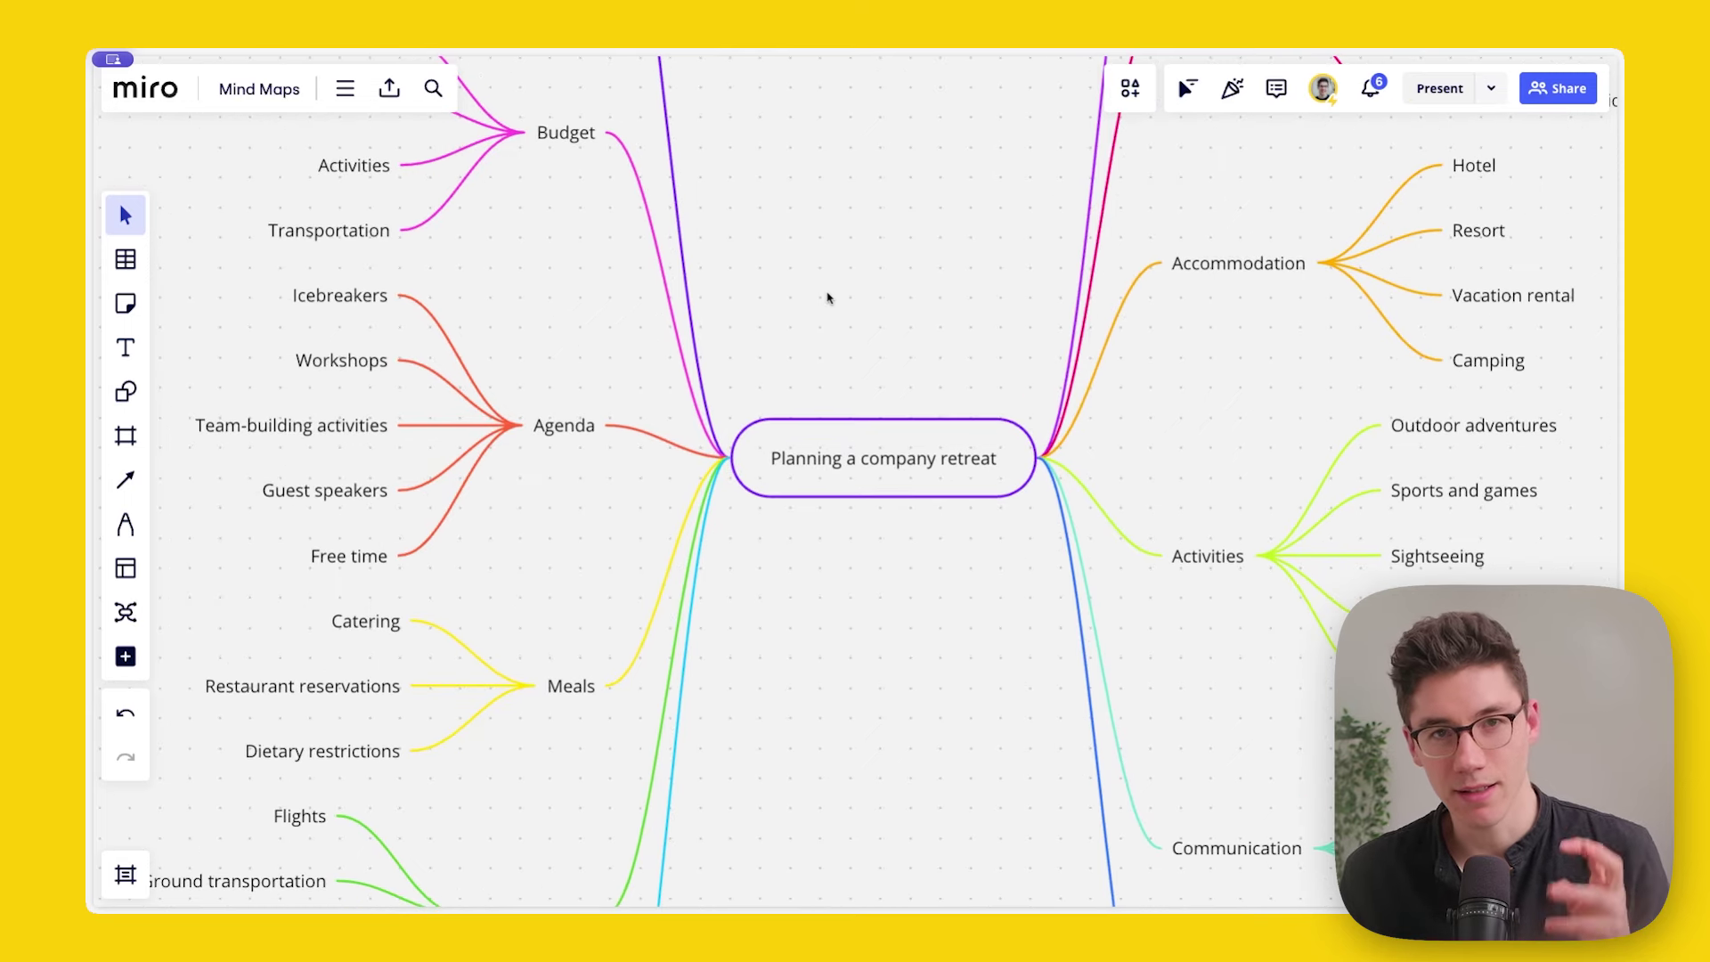
{"action": "left_click_drag", "start_coordinate": [836, 306], "coordinate": [835, 293]}
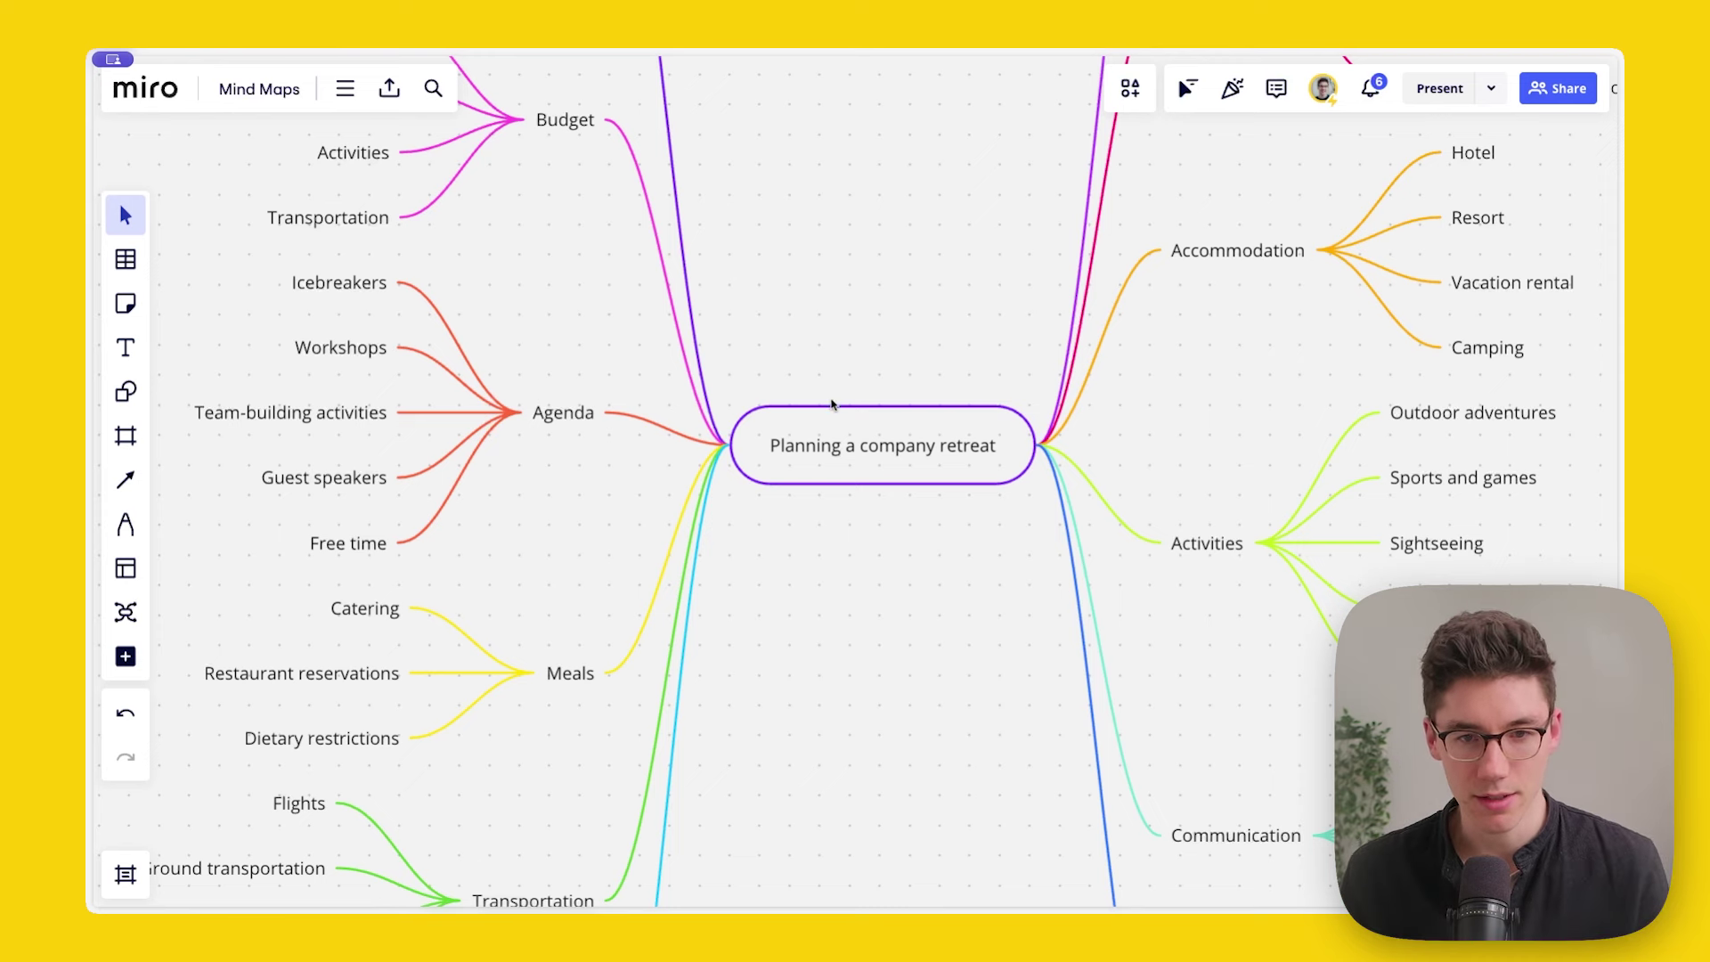
{"action": "left_click", "coordinate": [849, 427]}
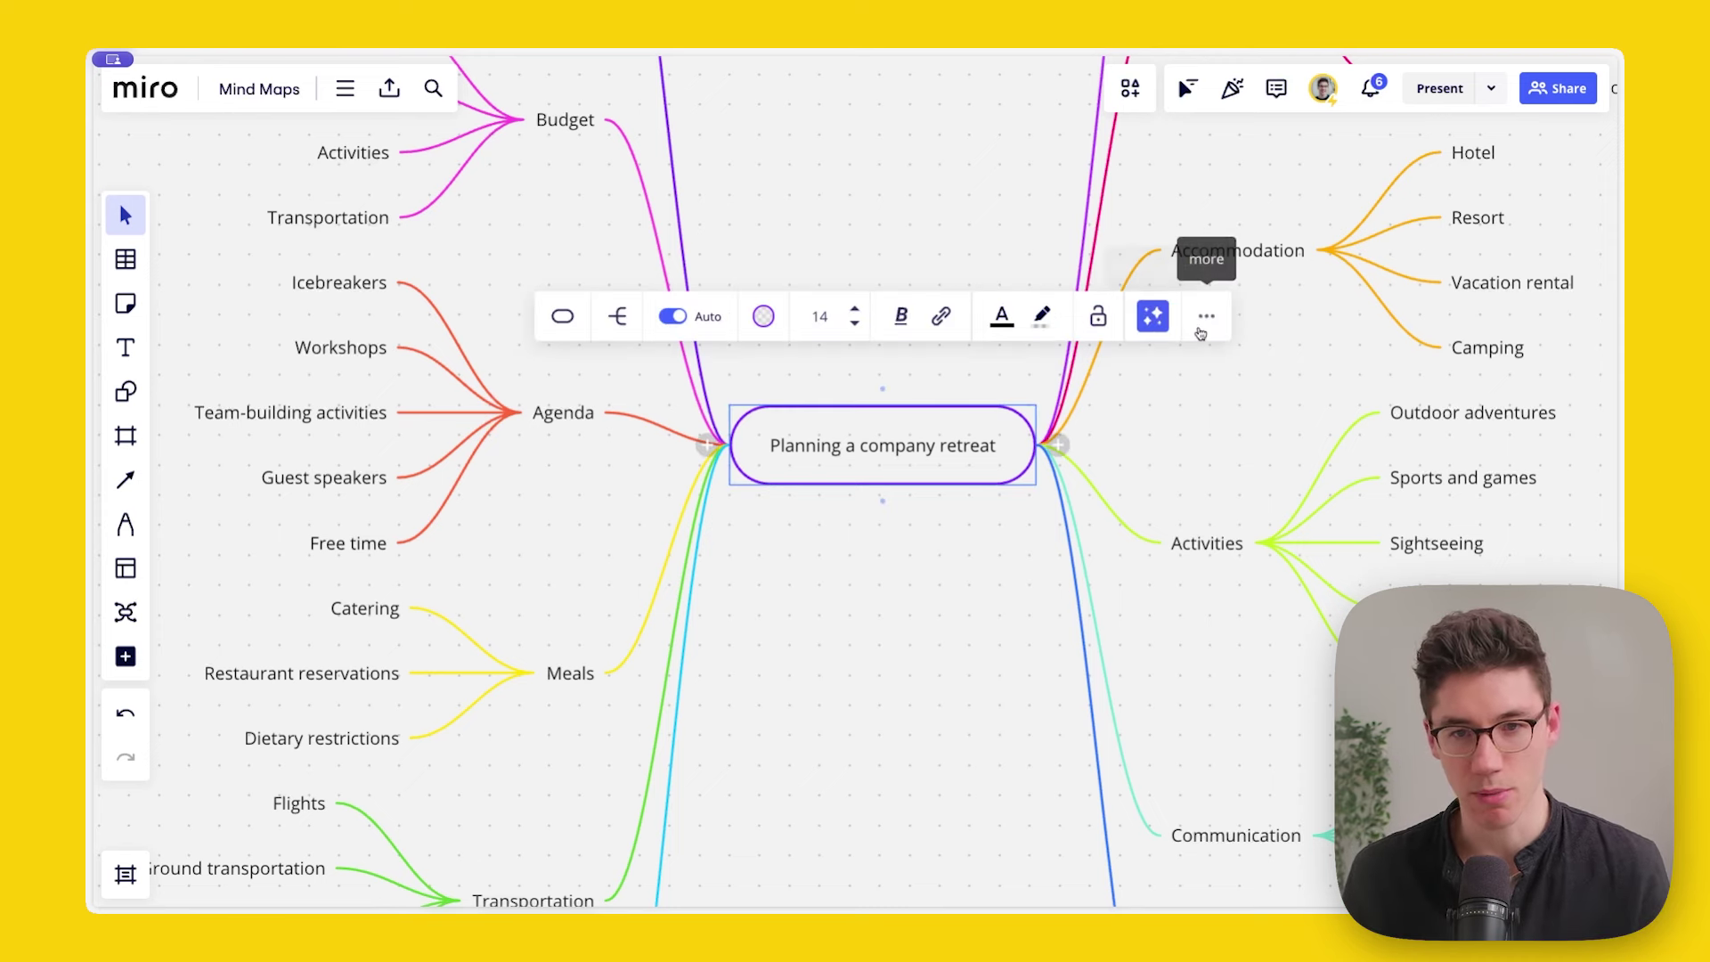
Step: Try rounded and sharp rectangle shapes for the central node, then return it to a pill
{"action": "left_click", "coordinate": [560, 318]}
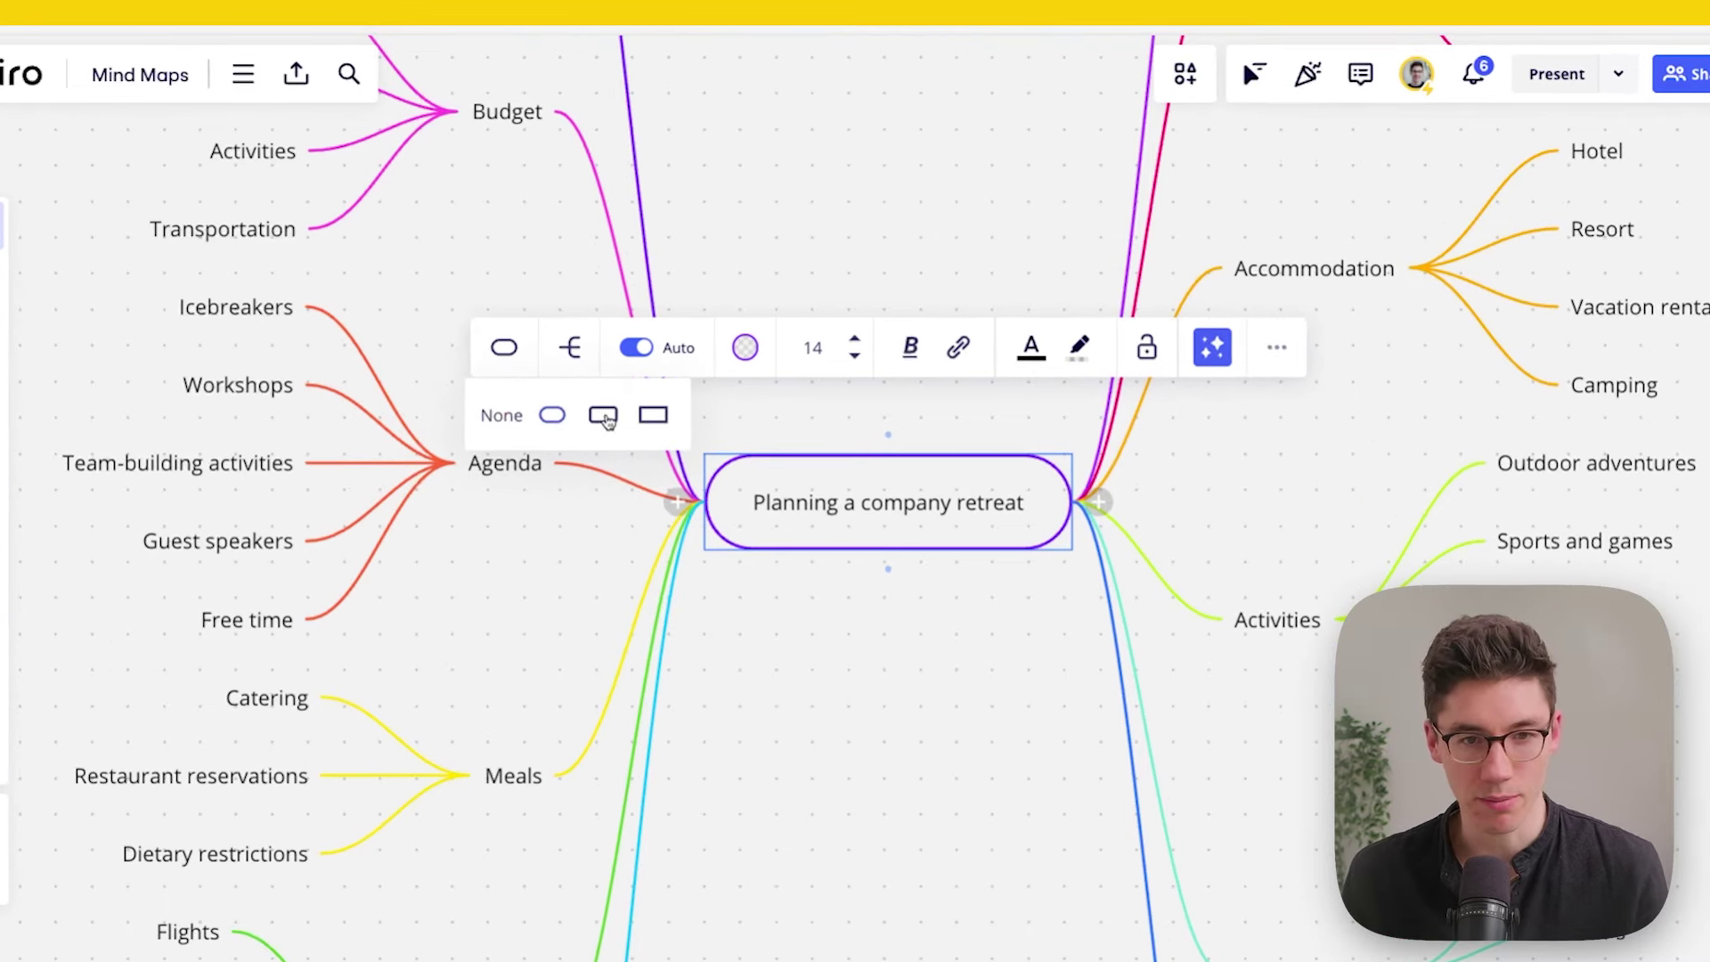
{"action": "left_click", "coordinate": [605, 419]}
{"action": "left_click", "coordinate": [654, 416]}
{"action": "left_click", "coordinate": [552, 415]}
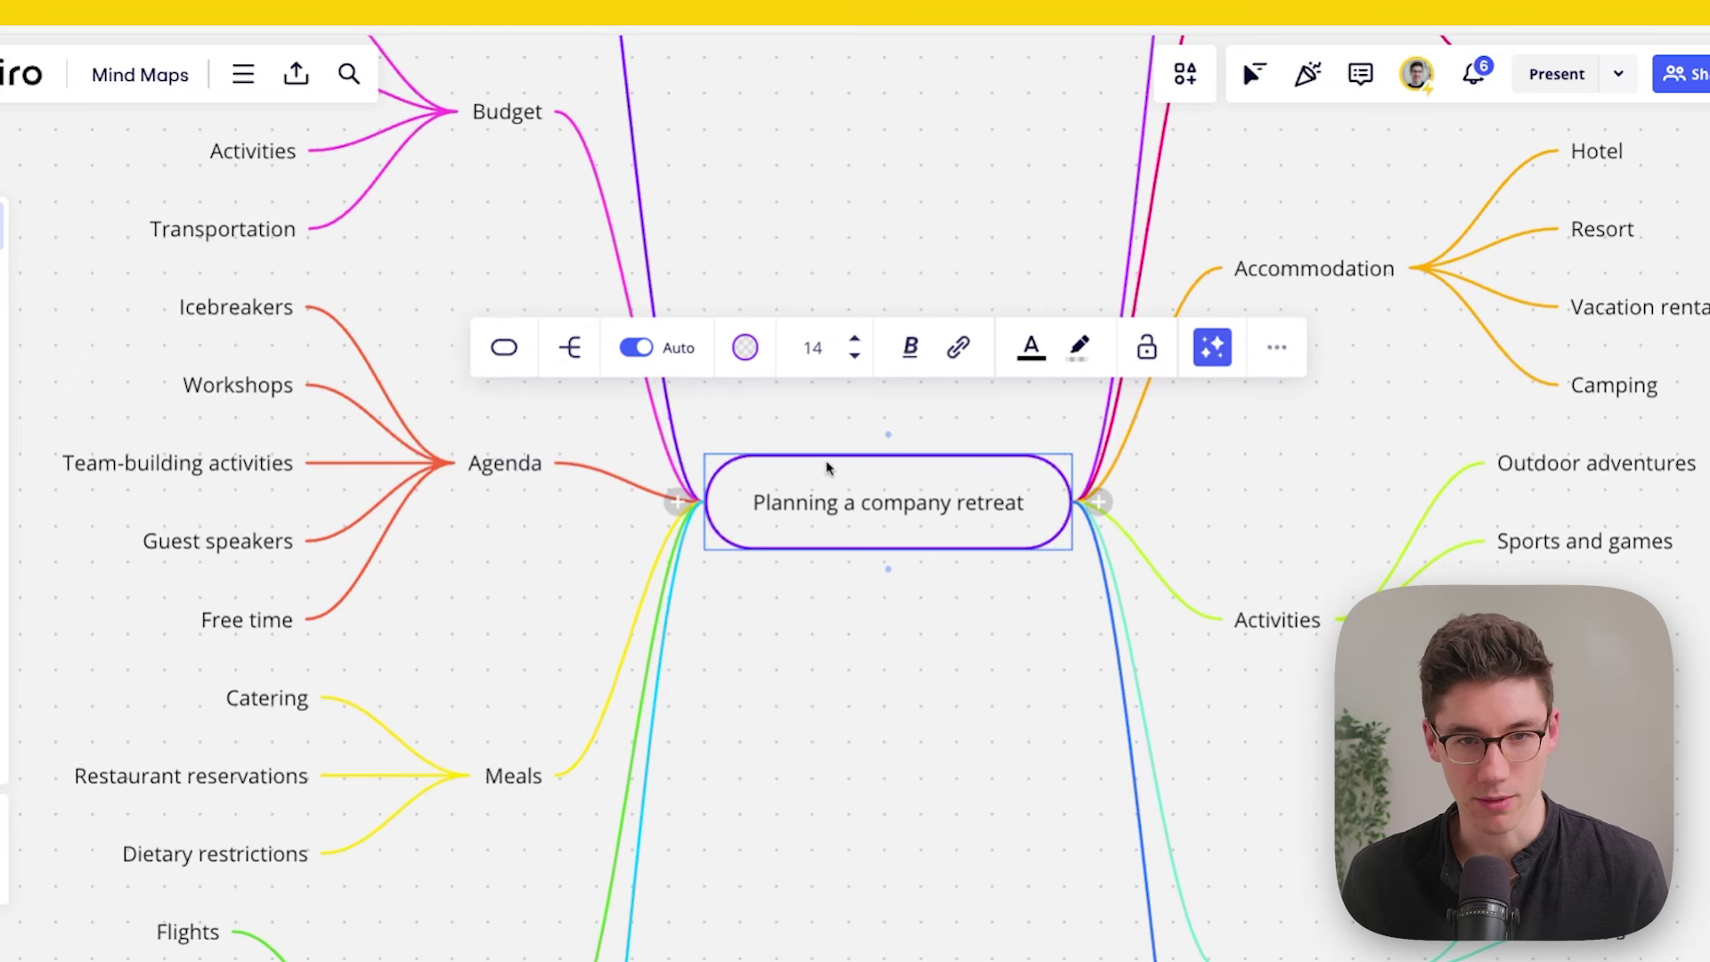
Step: Switch the mind map to a top-down layout, then back to left-right
{"action": "left_click", "coordinate": [574, 357]}
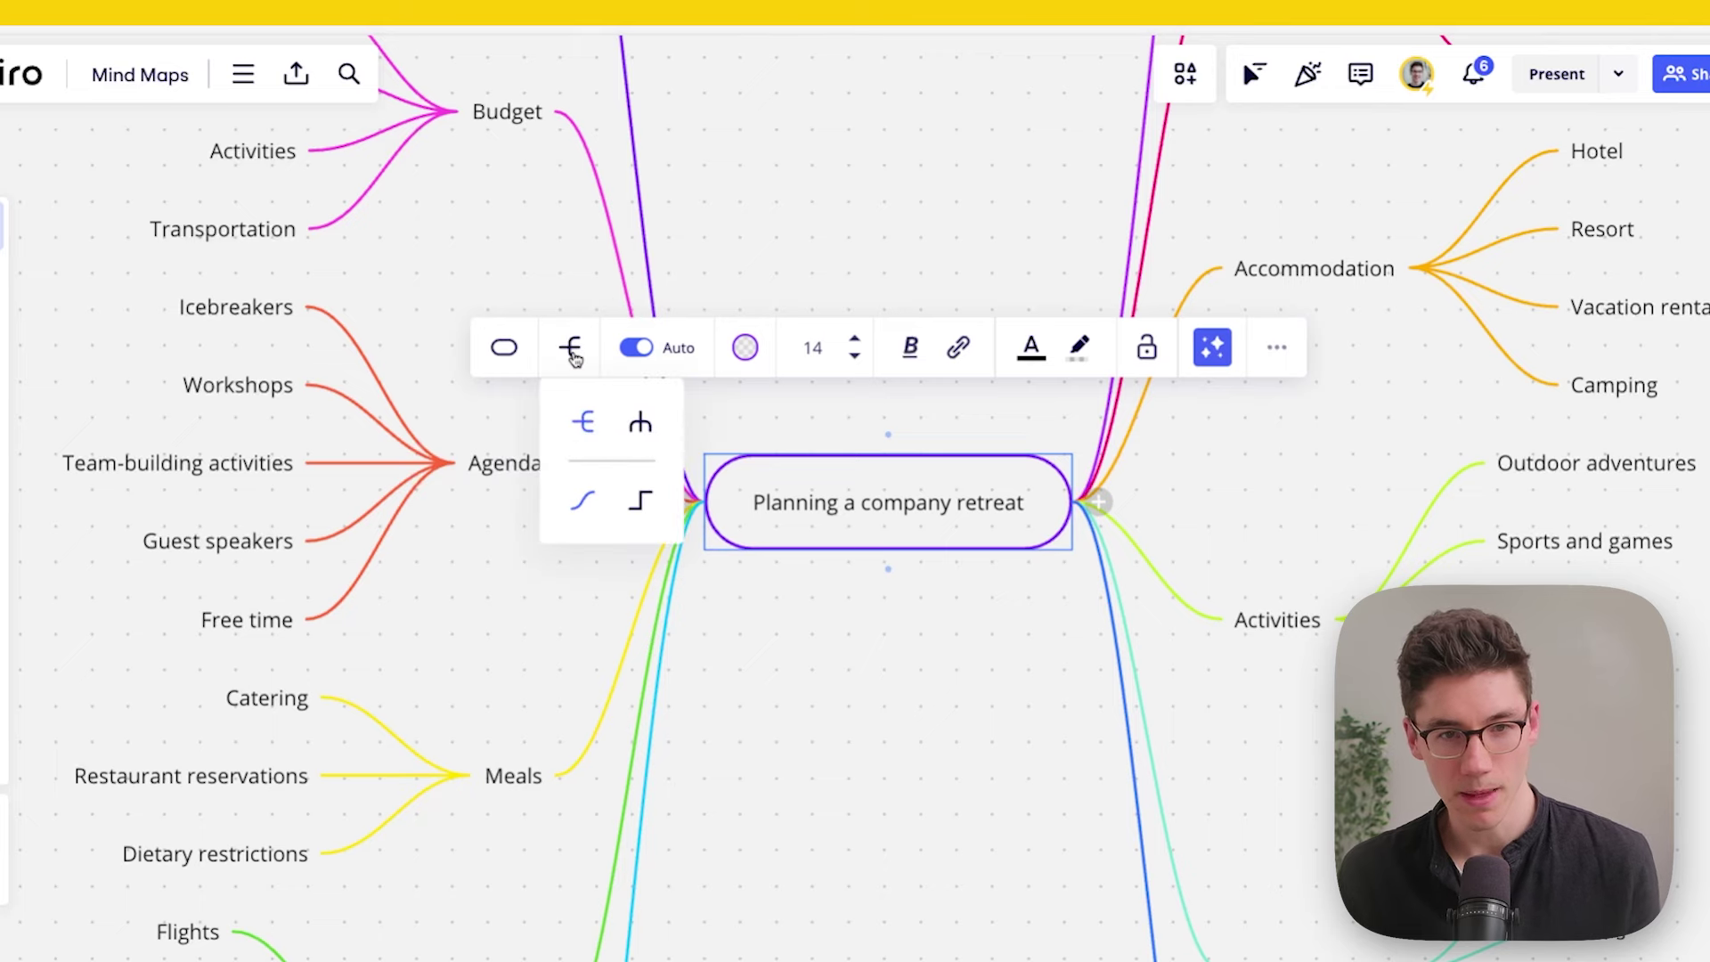
{"action": "left_click", "coordinate": [640, 423]}
{"action": "scroll", "coordinate": [880, 674], "scroll_direction": "down", "scroll_amount": 5}
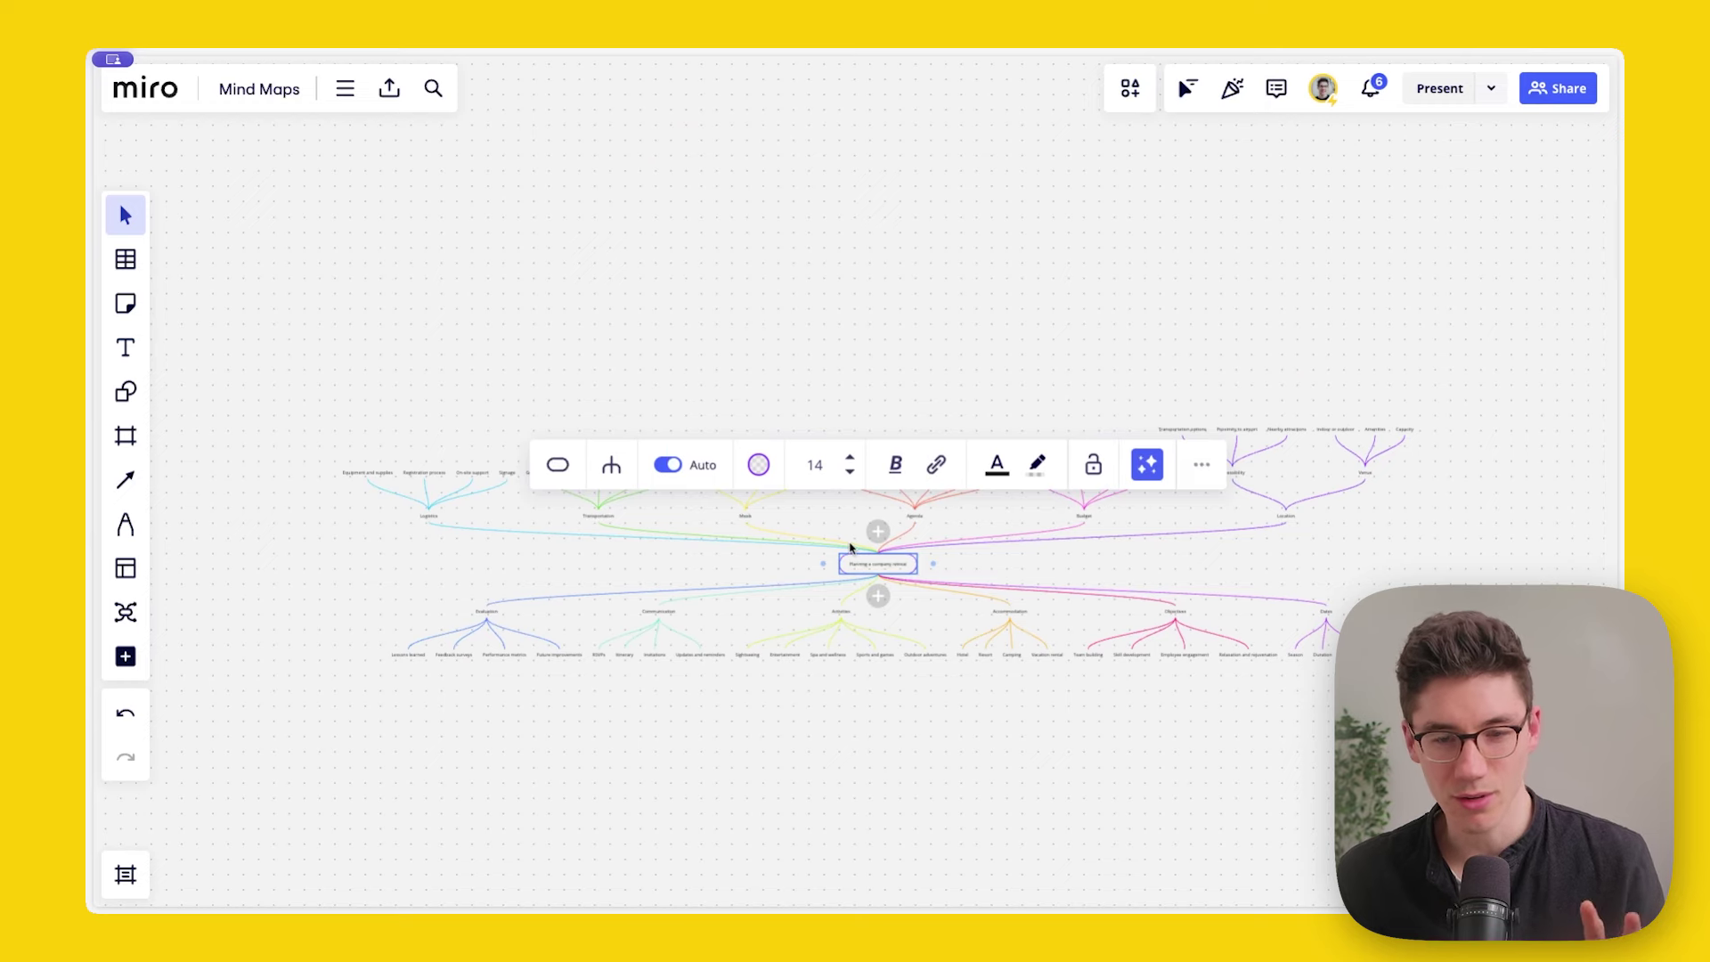
{"action": "scroll", "coordinate": [859, 565], "scroll_direction": "up", "scroll_amount": 2}
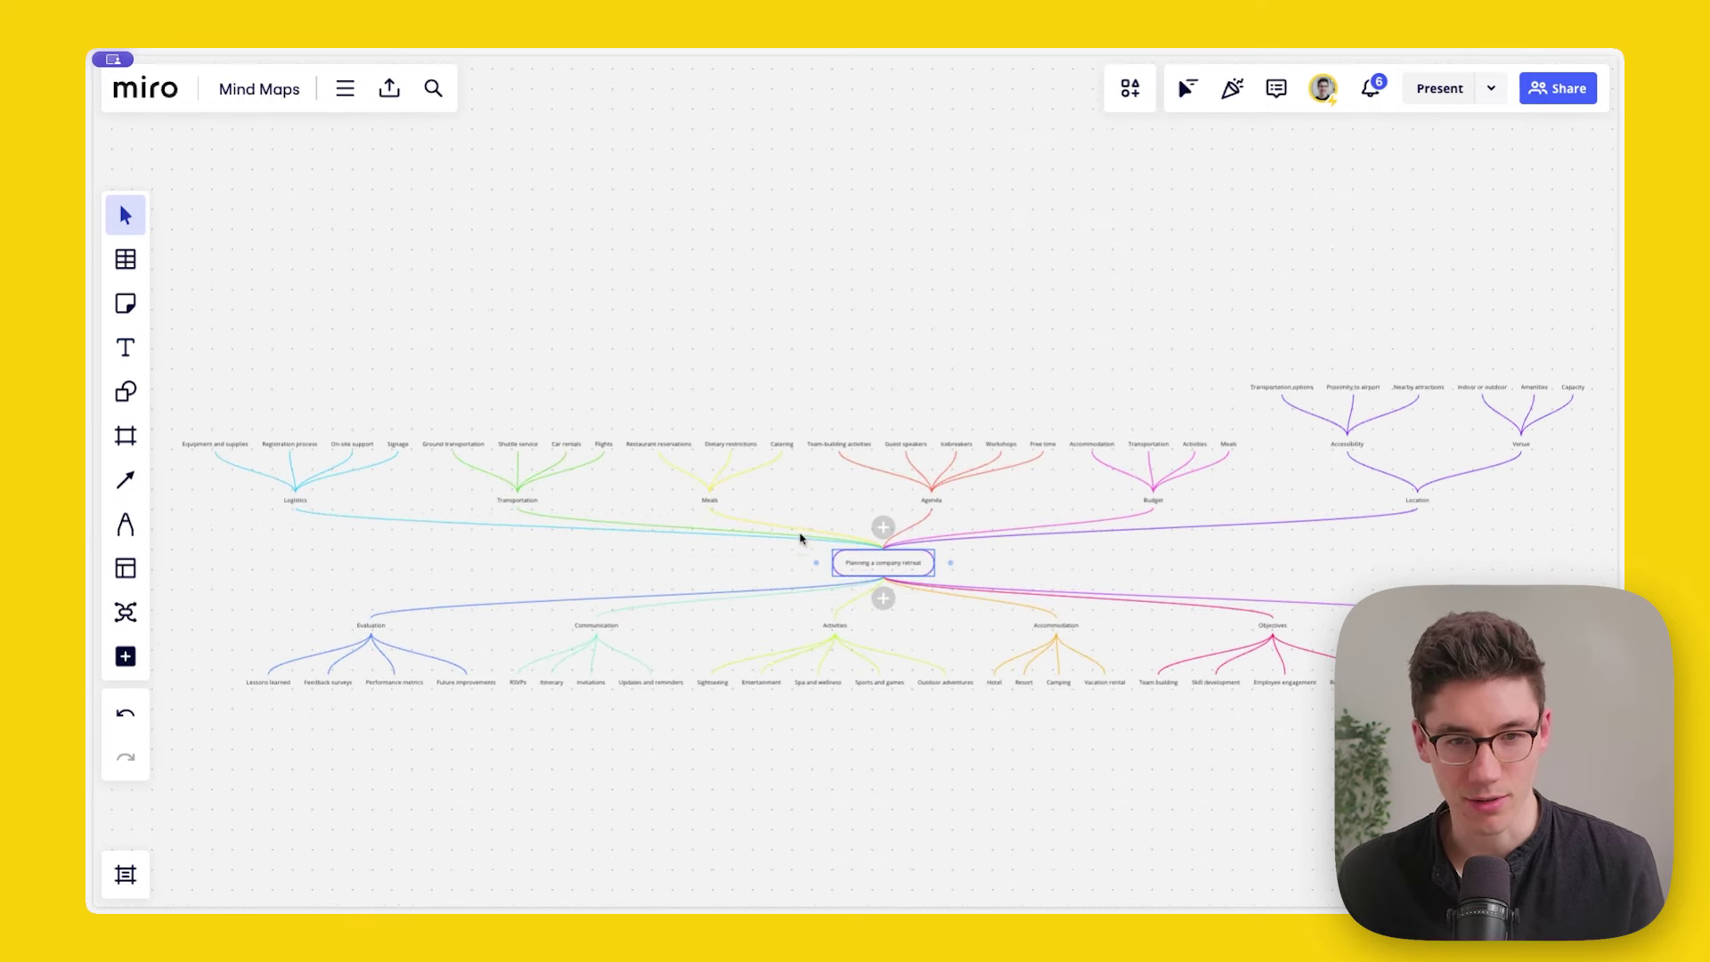
{"action": "left_click", "coordinate": [617, 462]}
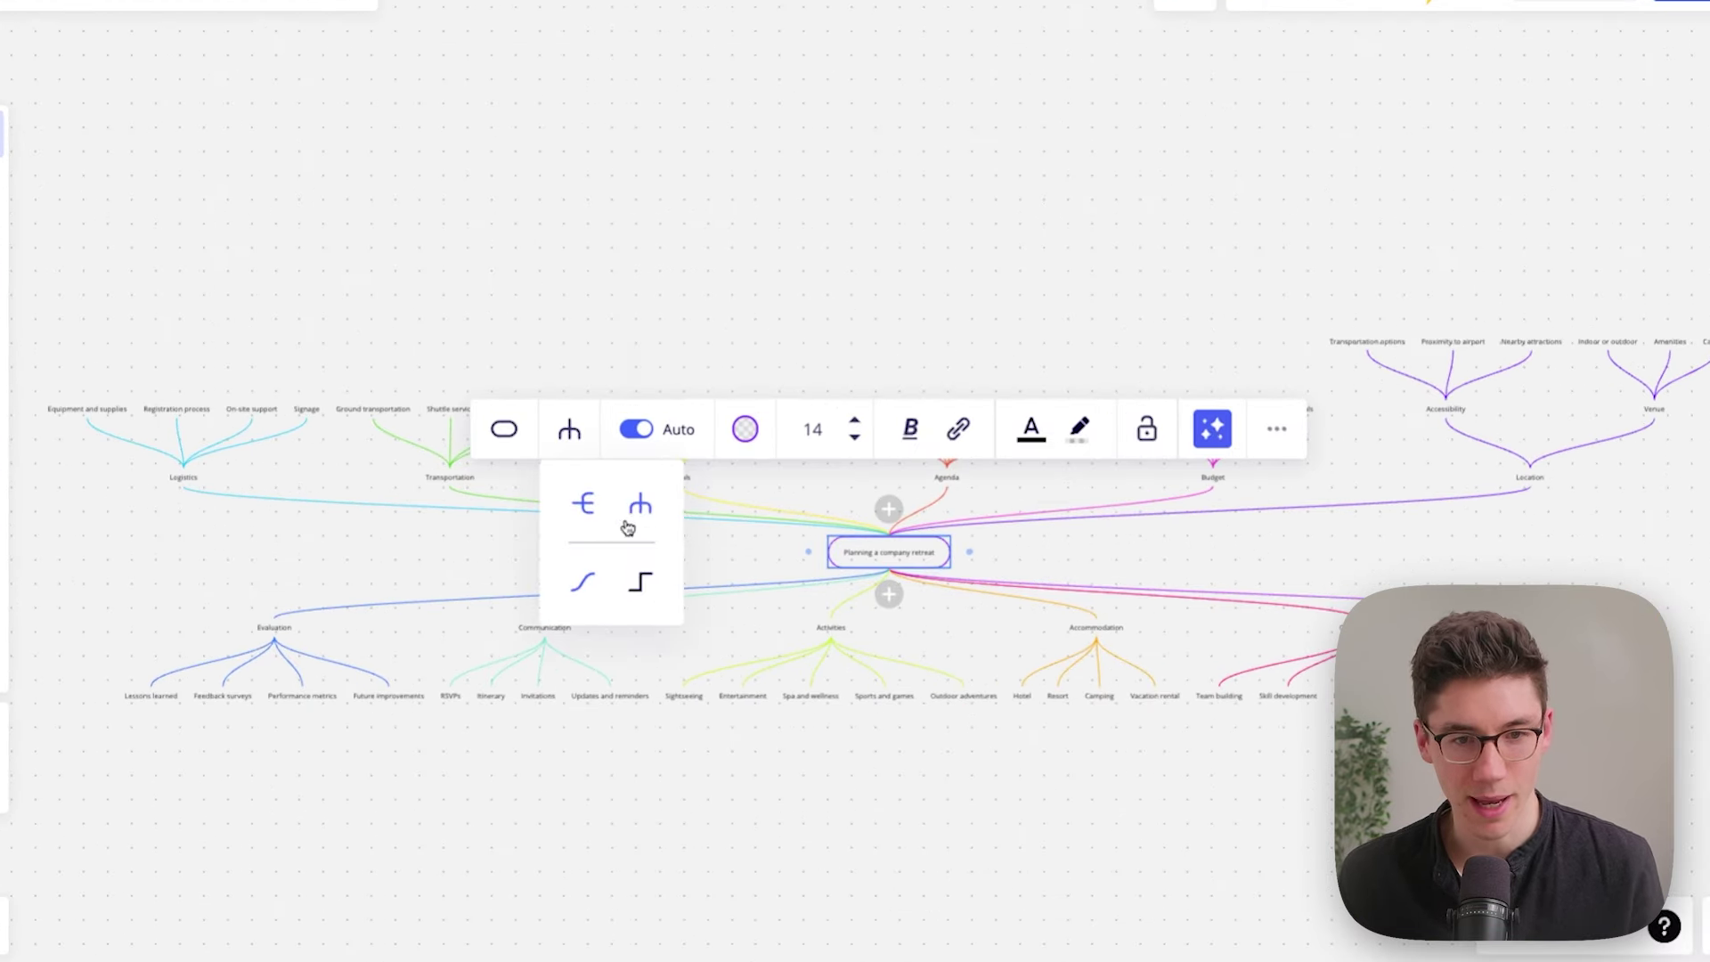
{"action": "left_click", "coordinate": [584, 503]}
Step: Make the branches right-angled elbow connectors
{"action": "left_click", "coordinate": [569, 429]}
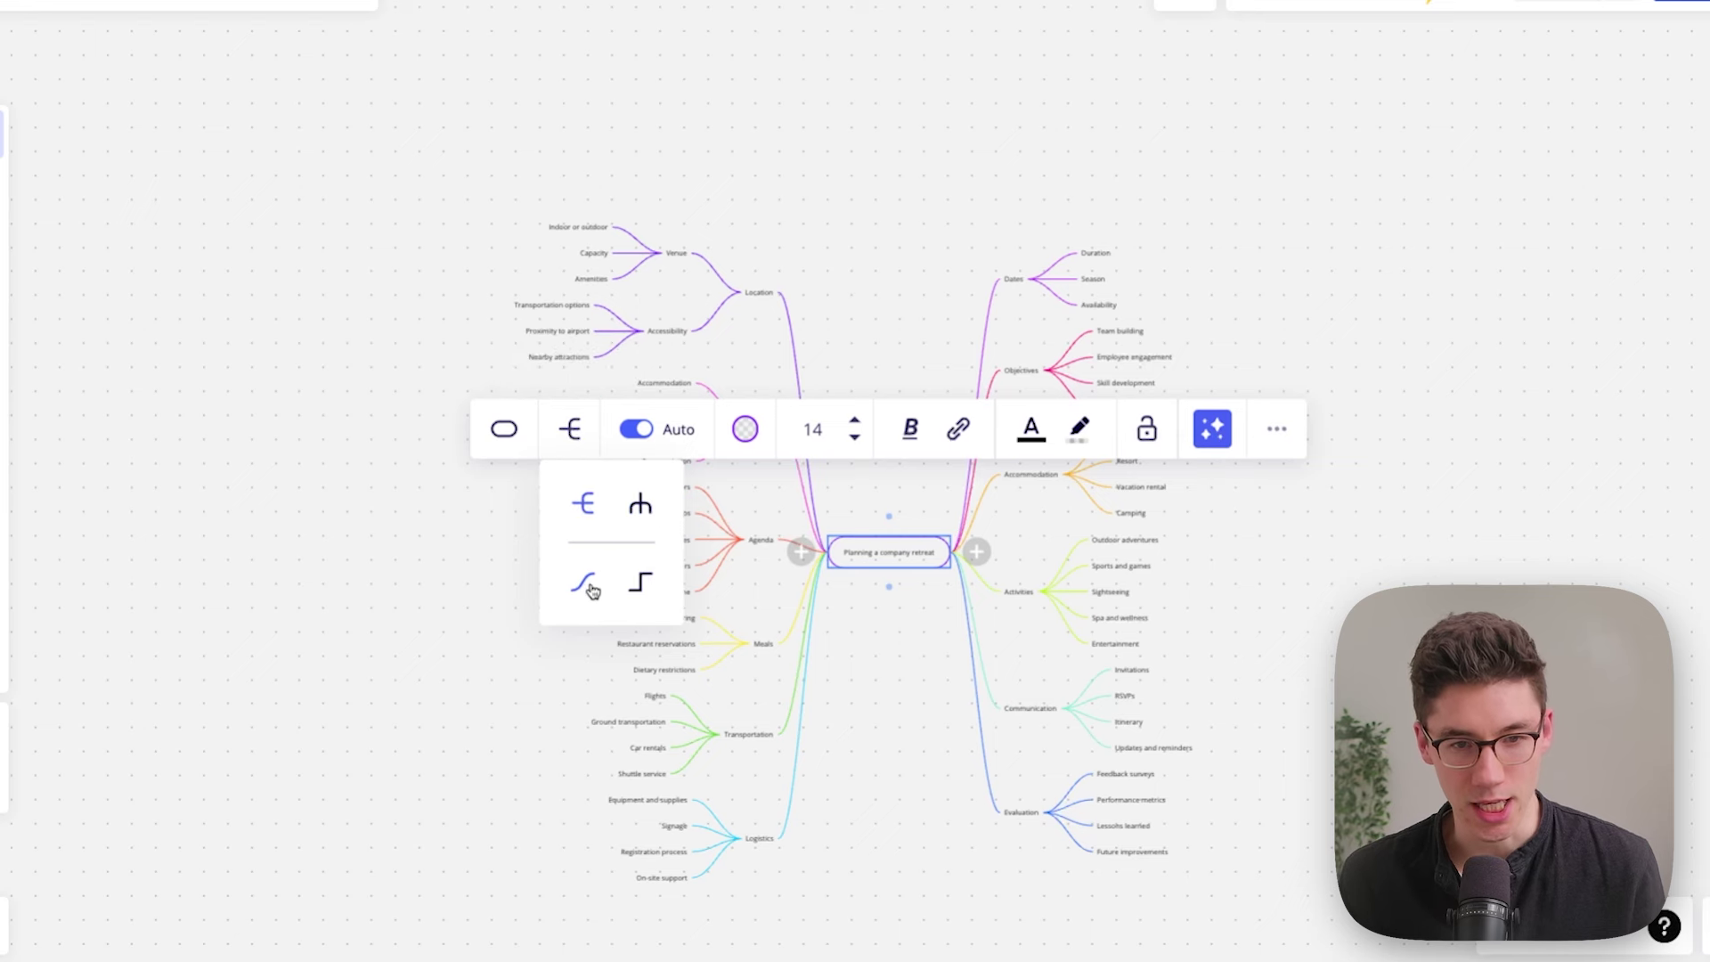
{"action": "left_click", "coordinate": [640, 584]}
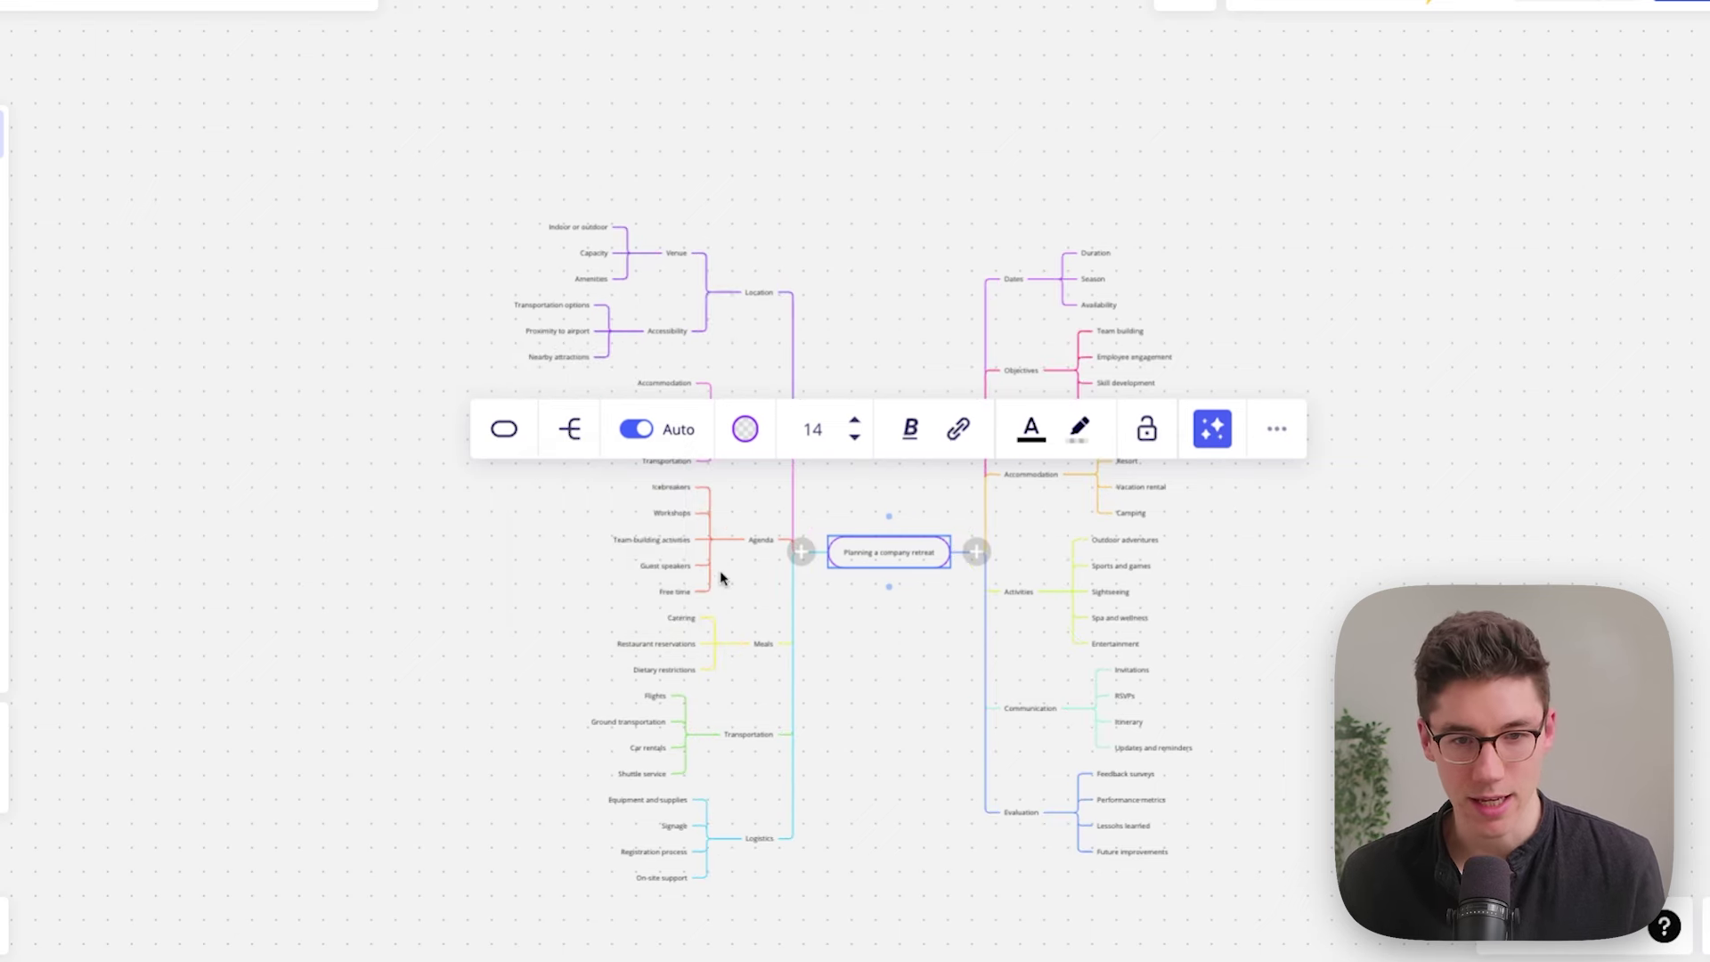
{"action": "left_click", "coordinate": [838, 519]}
{"action": "left_click_drag", "start_coordinate": [848, 487], "coordinate": [431, 268]}
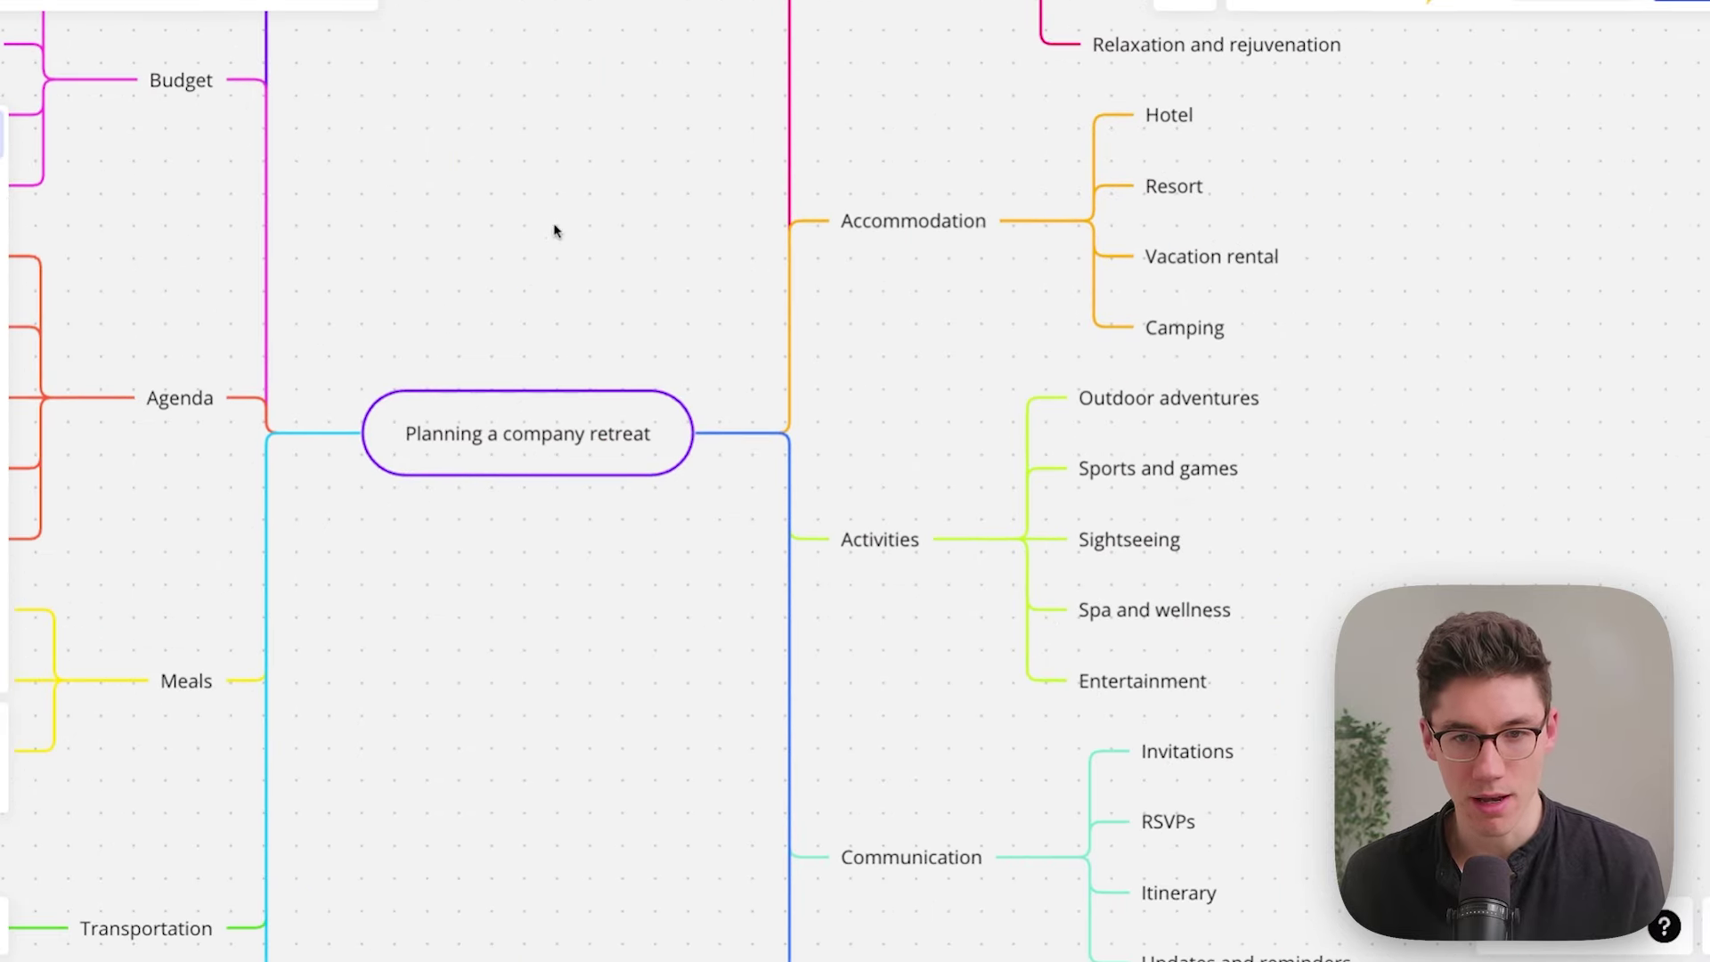
Step: Turn off Auto layout and manually drag the Budget and Agenda branches up and left
{"action": "mouse_move", "coordinate": [753, 462]}
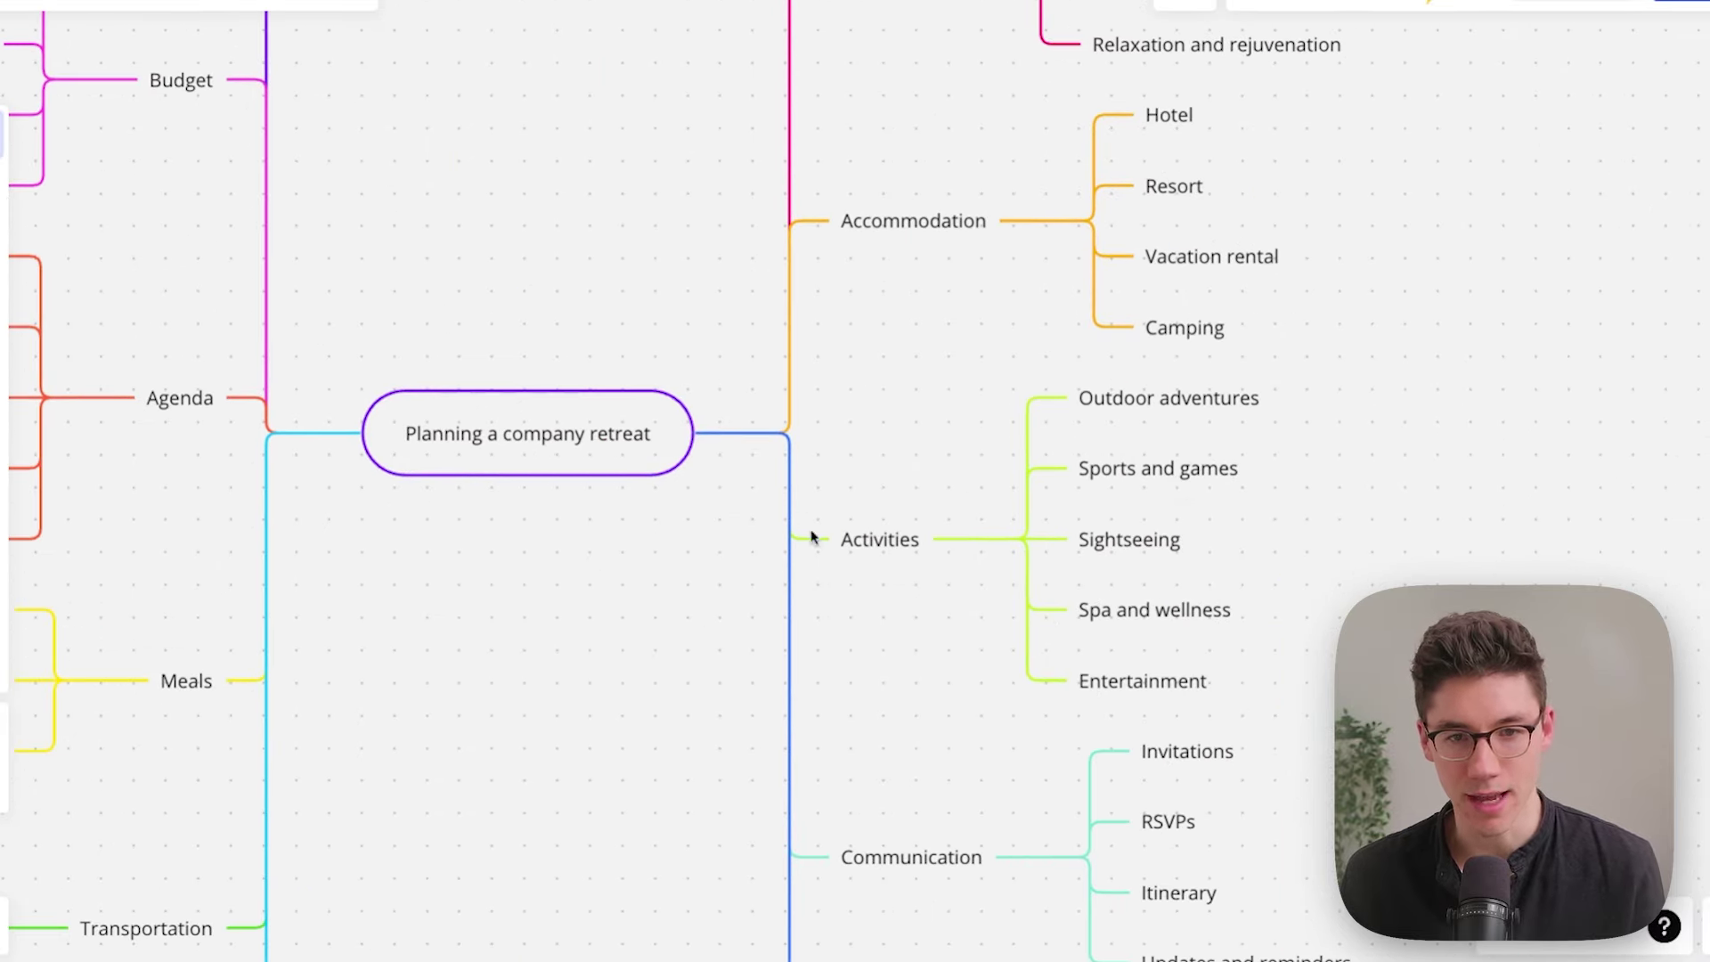
{"action": "scroll", "coordinate": [696, 243], "scroll_direction": "left", "scroll_amount": 1}
{"action": "scroll", "coordinate": [696, 243], "scroll_direction": "left", "scroll_amount": 5}
{"action": "scroll", "coordinate": [697, 243], "scroll_direction": "up", "scroll_amount": 1}
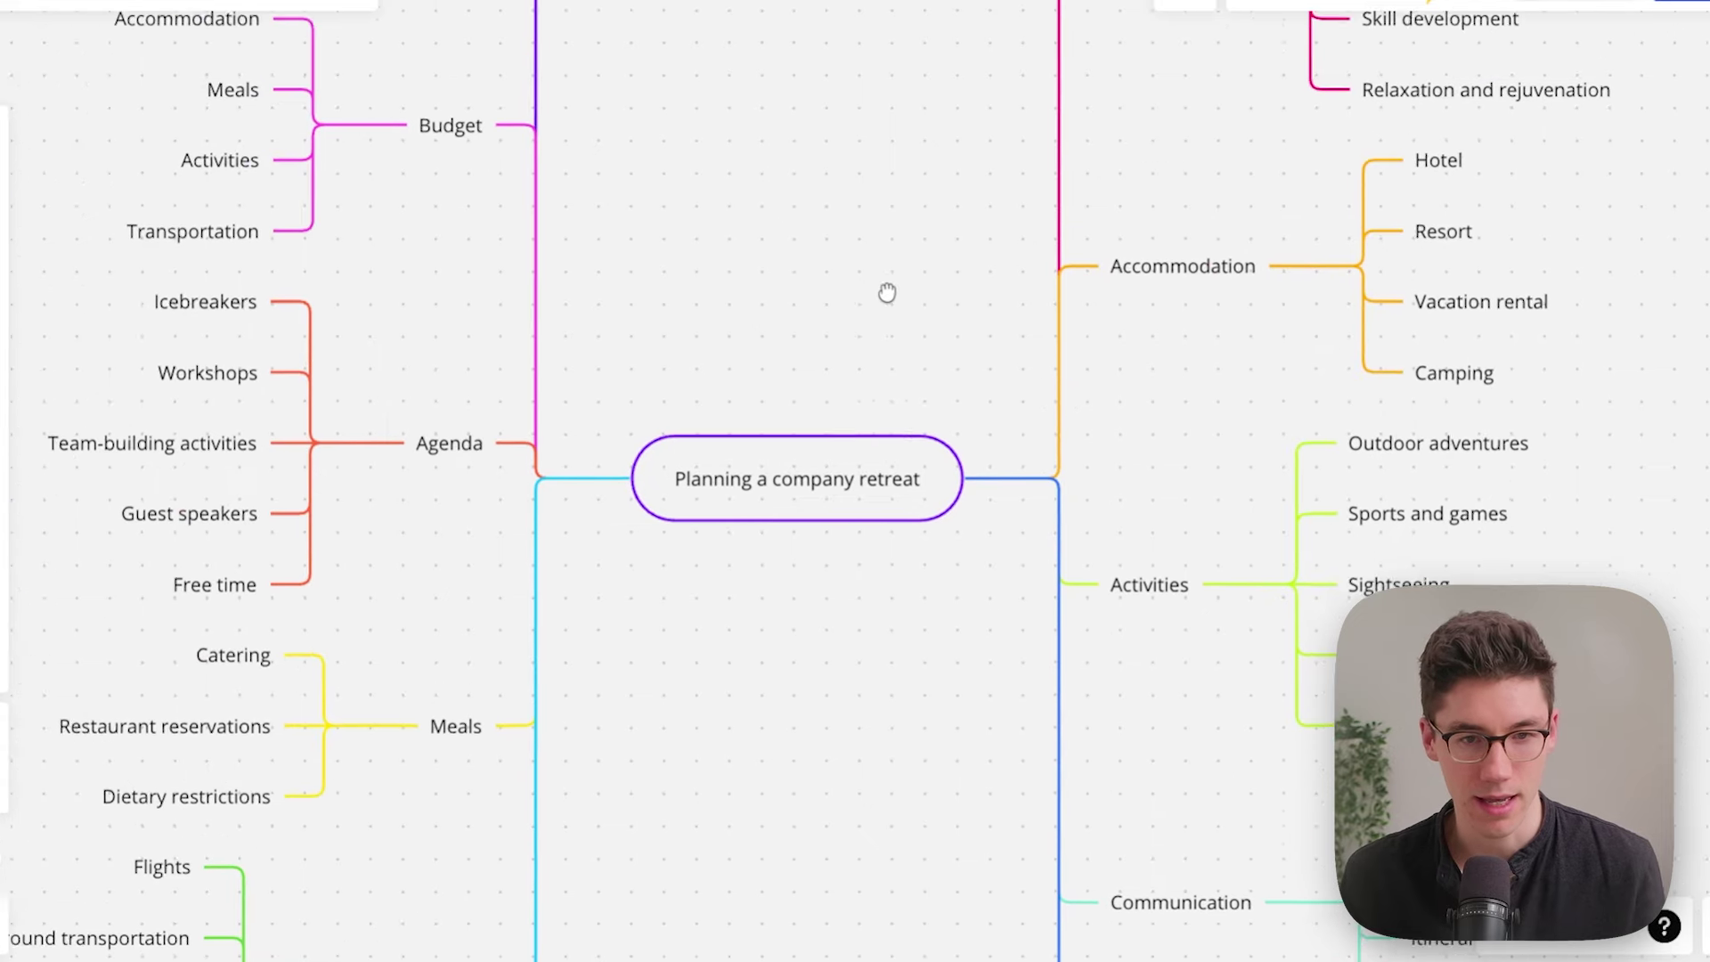
{"action": "left_click", "coordinate": [813, 497]}
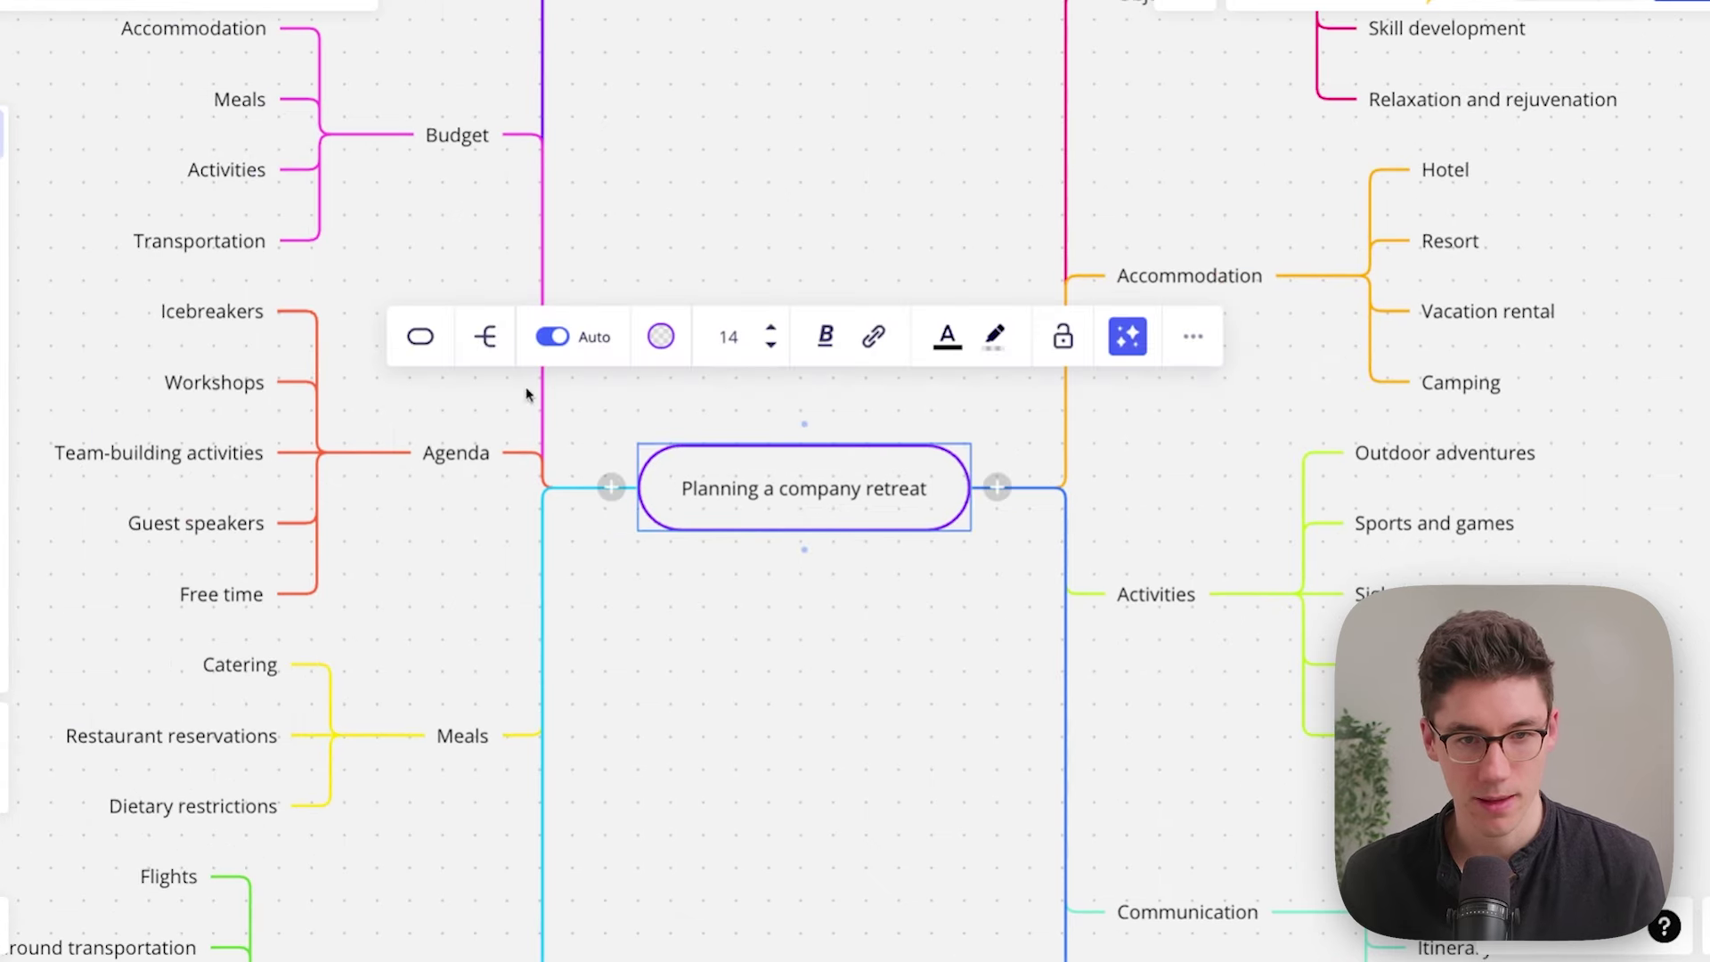
{"action": "left_click", "coordinate": [555, 340]}
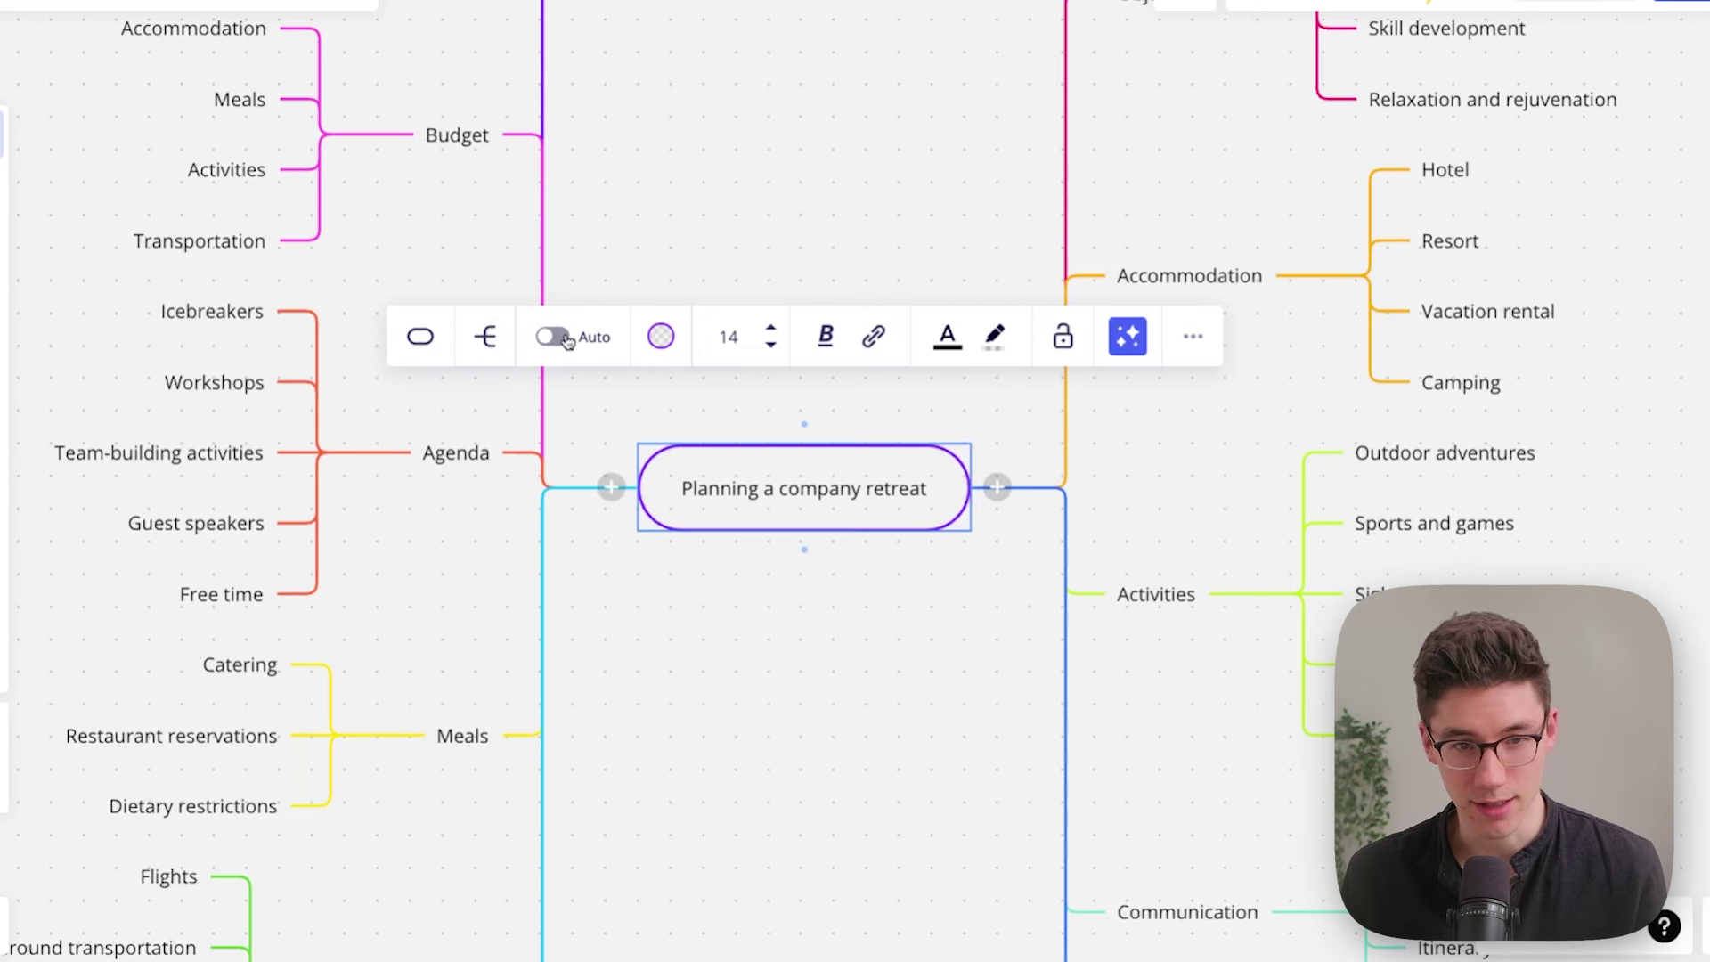
{"action": "left_click", "coordinate": [626, 210]}
{"action": "mouse_move", "coordinate": [462, 142]}
{"action": "left_click_drag", "start_coordinate": [400, 228], "coordinate": [302, 190]}
{"action": "left_click_drag", "start_coordinate": [635, 305], "coordinate": [840, 401]}
{"action": "mouse_move", "coordinate": [726, 587]}
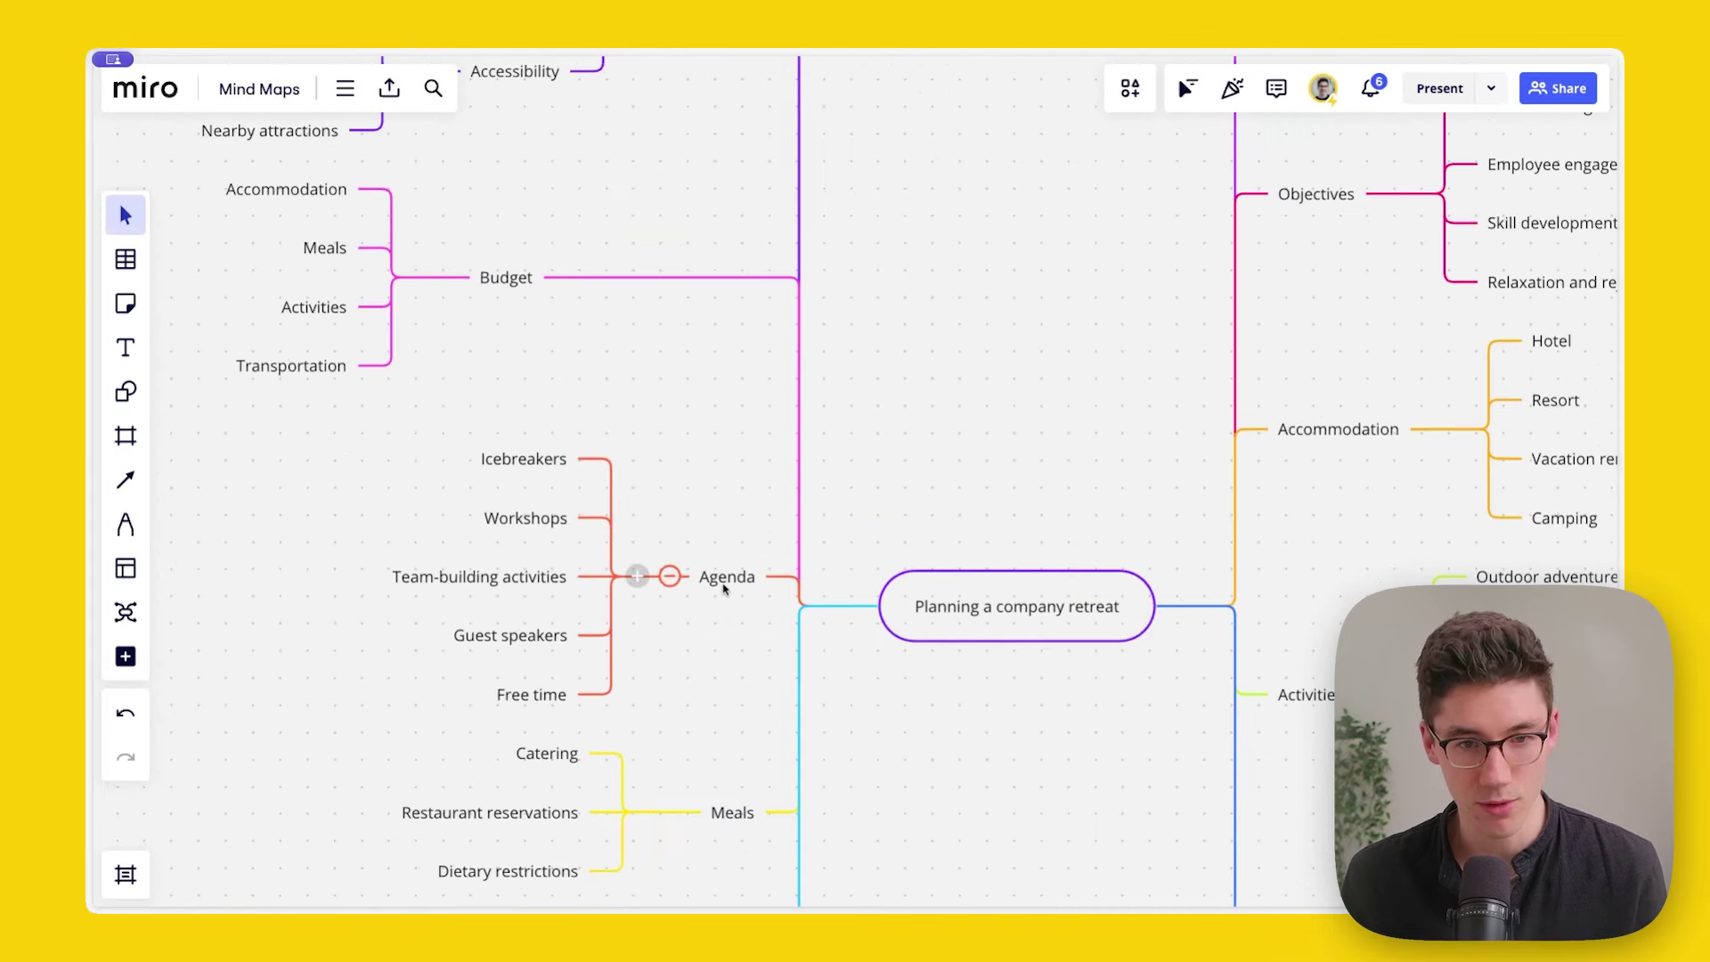
{"action": "left_click_drag", "start_coordinate": [726, 579], "coordinate": [594, 484]}
Step: Re-enable Auto layout, then move Budget below Agenda and back above it
{"action": "left_click", "coordinate": [891, 605]}
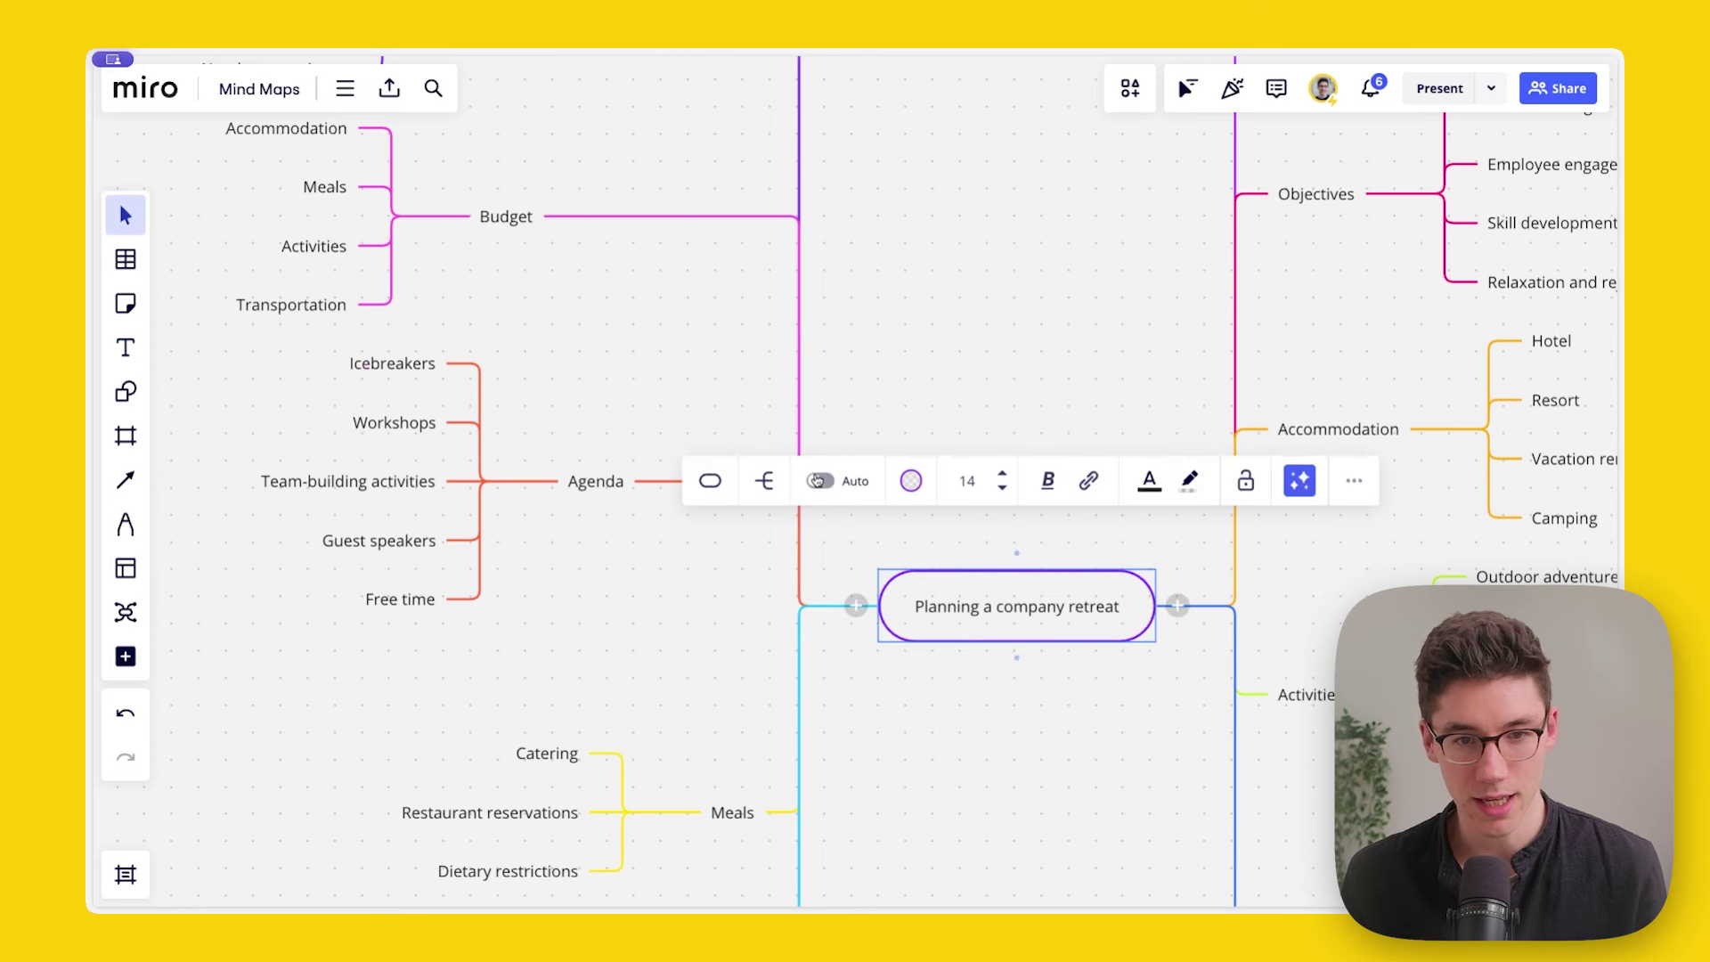
{"action": "left_click", "coordinate": [818, 481]}
{"action": "mouse_move", "coordinate": [724, 580]}
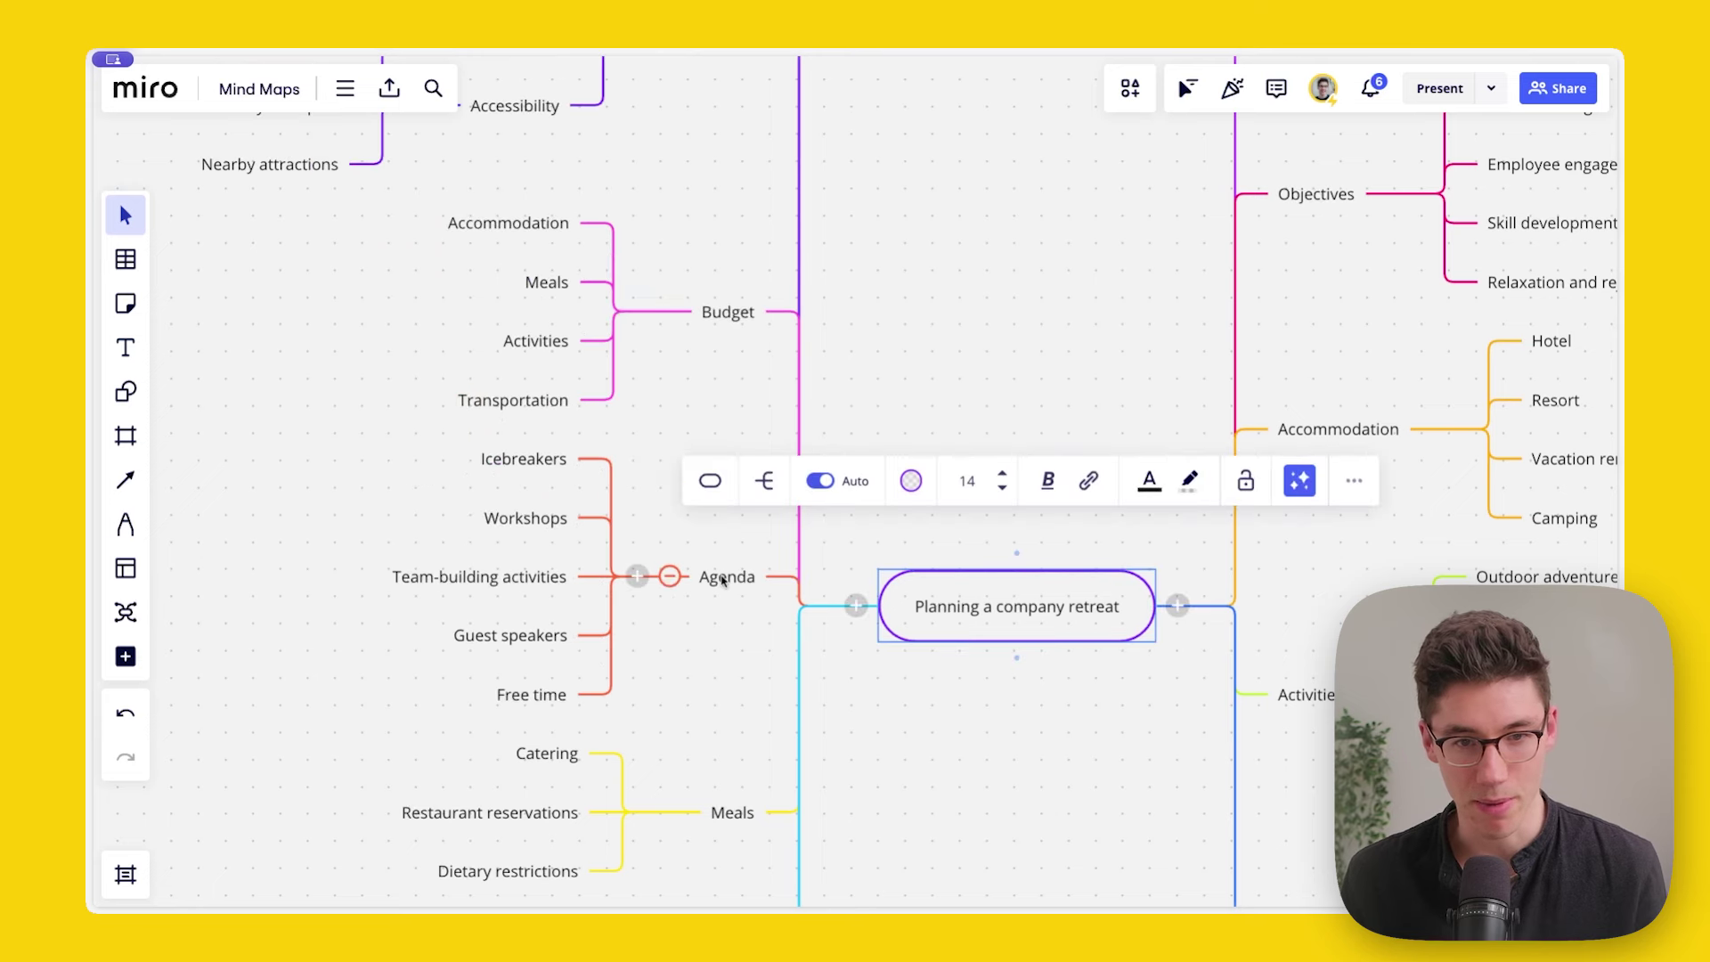
{"action": "left_click", "coordinate": [849, 374]}
{"action": "left_click_drag", "start_coordinate": [851, 332], "coordinate": [901, 309]}
{"action": "mouse_move", "coordinate": [755, 282]}
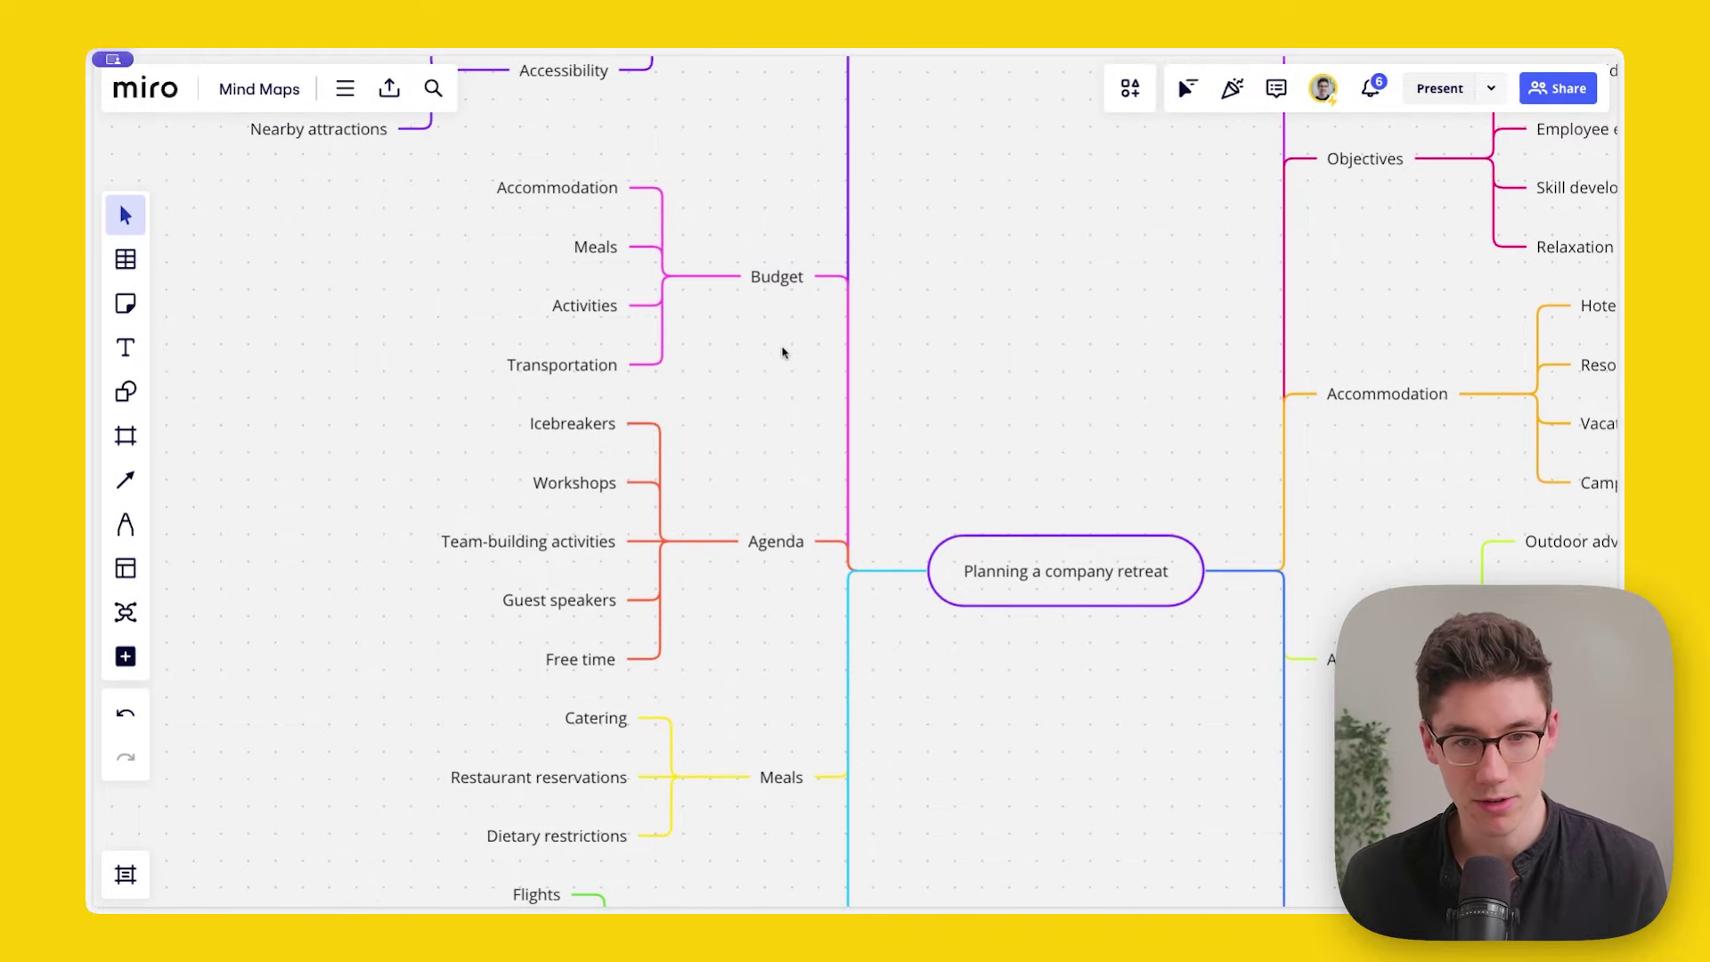
{"action": "left_click_drag", "start_coordinate": [773, 279], "coordinate": [760, 657]}
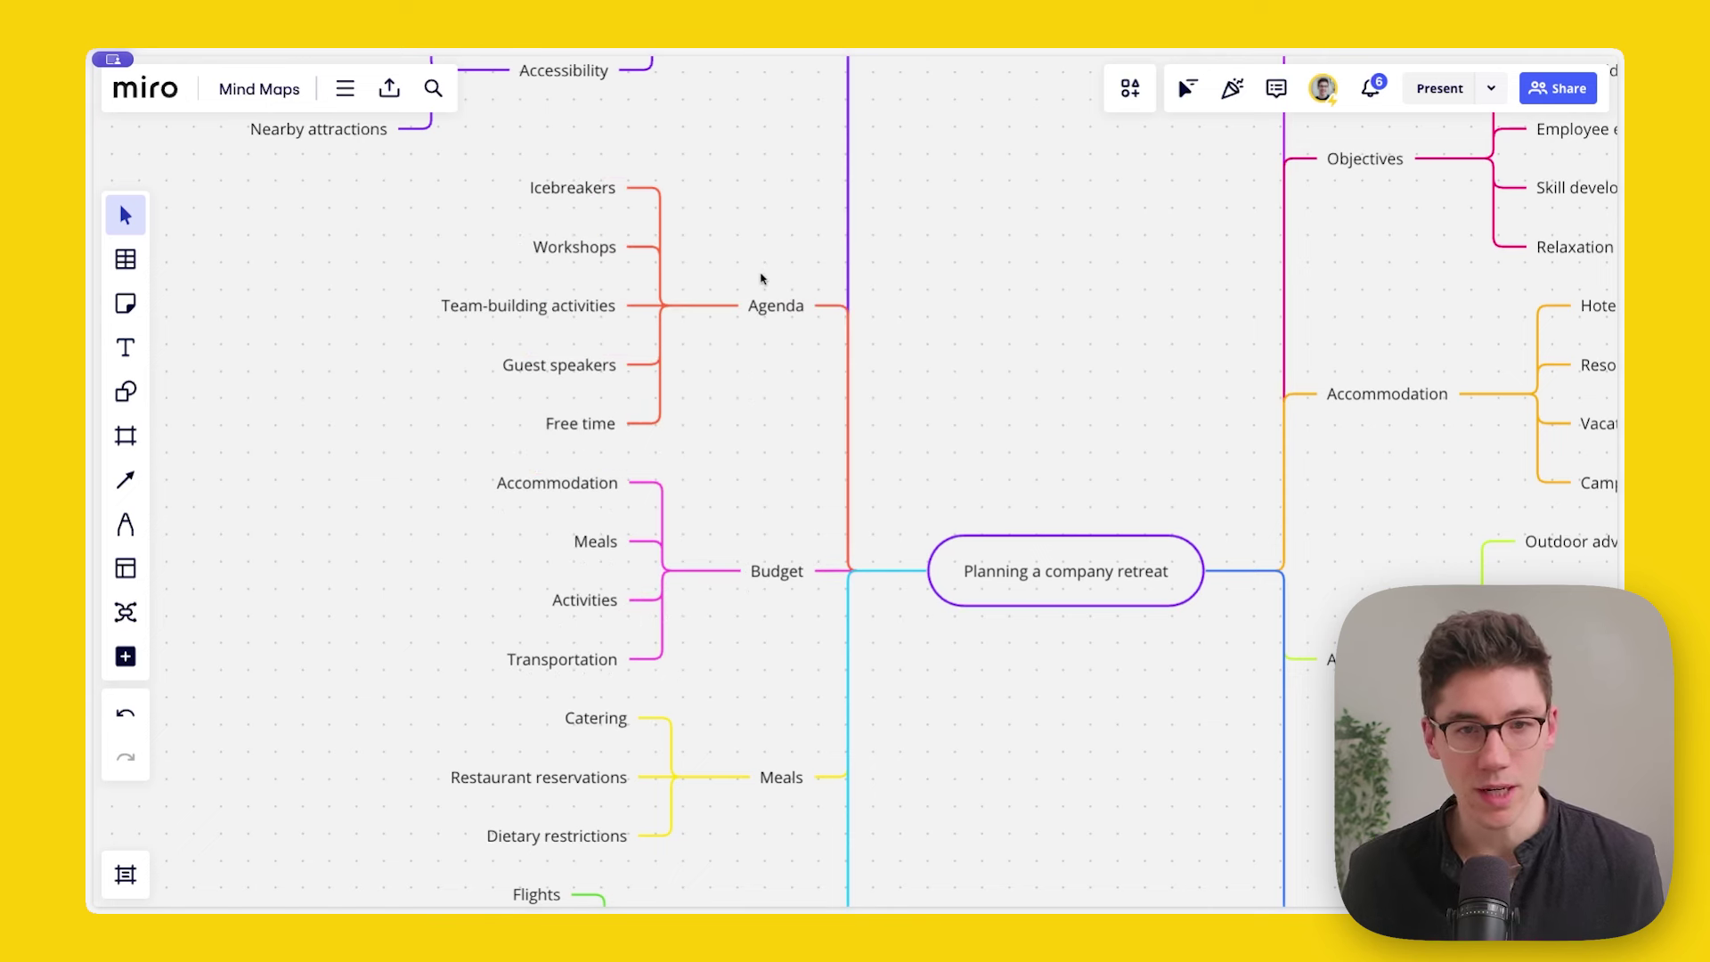
{"action": "mouse_move", "coordinate": [784, 577]}
{"action": "left_click_drag", "start_coordinate": [785, 577], "coordinate": [775, 278]}
{"action": "scroll", "coordinate": [850, 248], "scroll_direction": "down", "scroll_amount": 3}
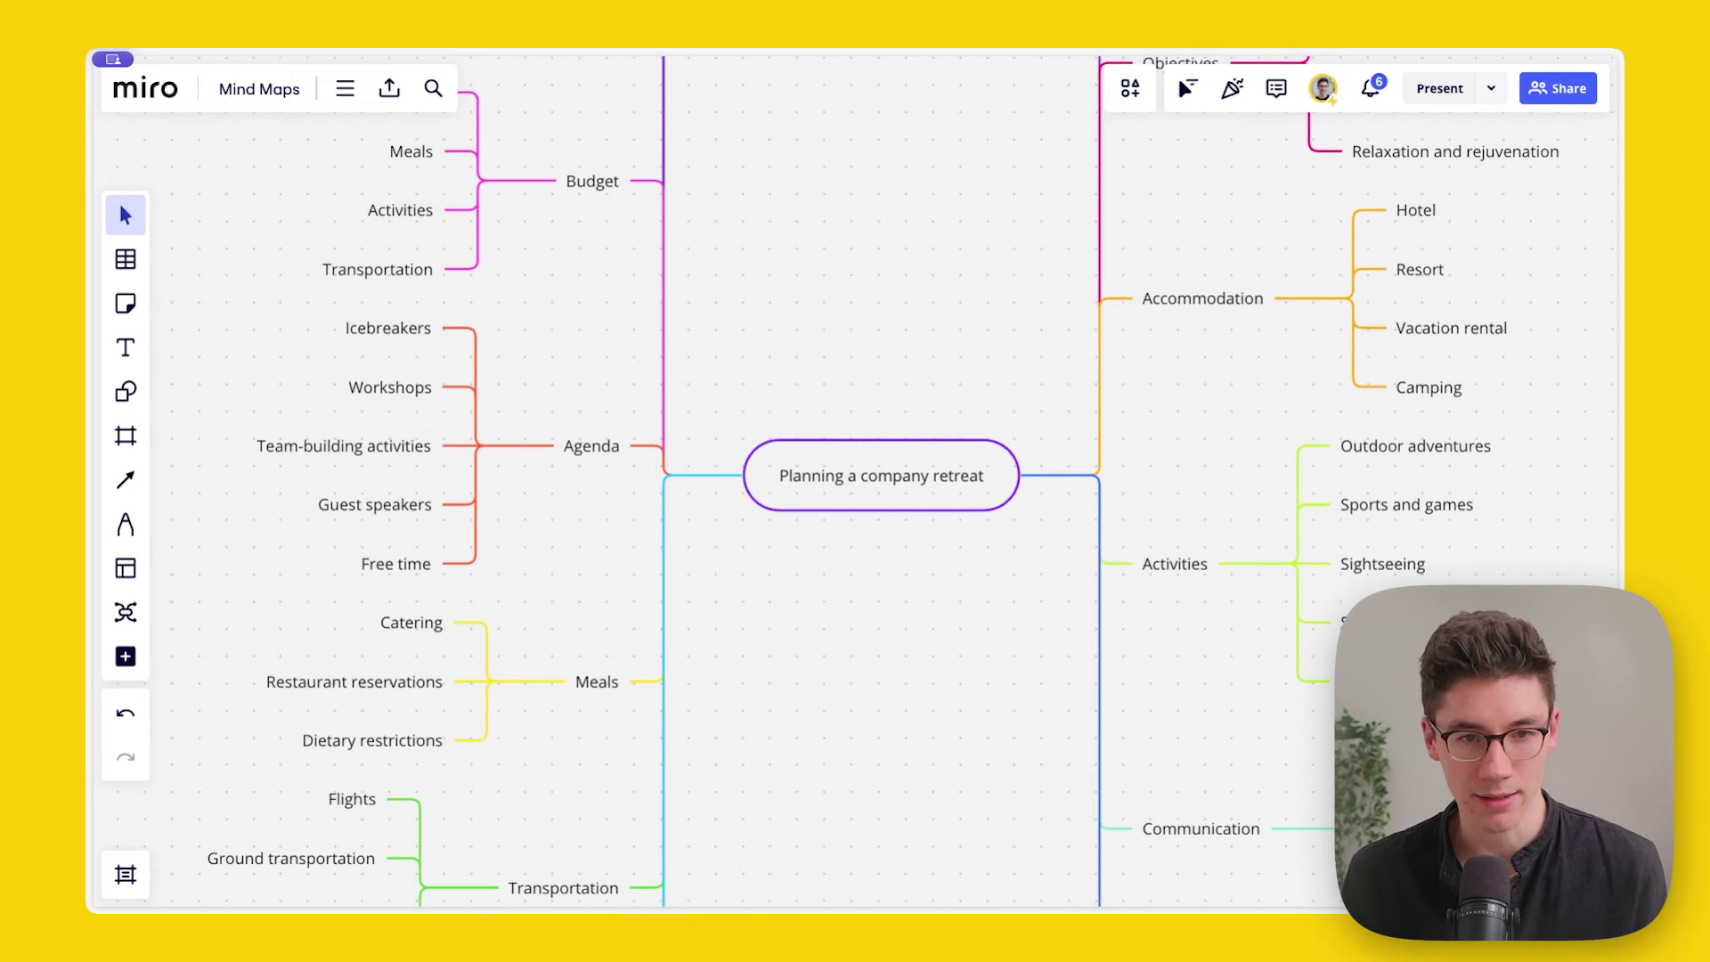
{"action": "scroll", "coordinate": [836, 336], "scroll_direction": "up", "scroll_amount": 2}
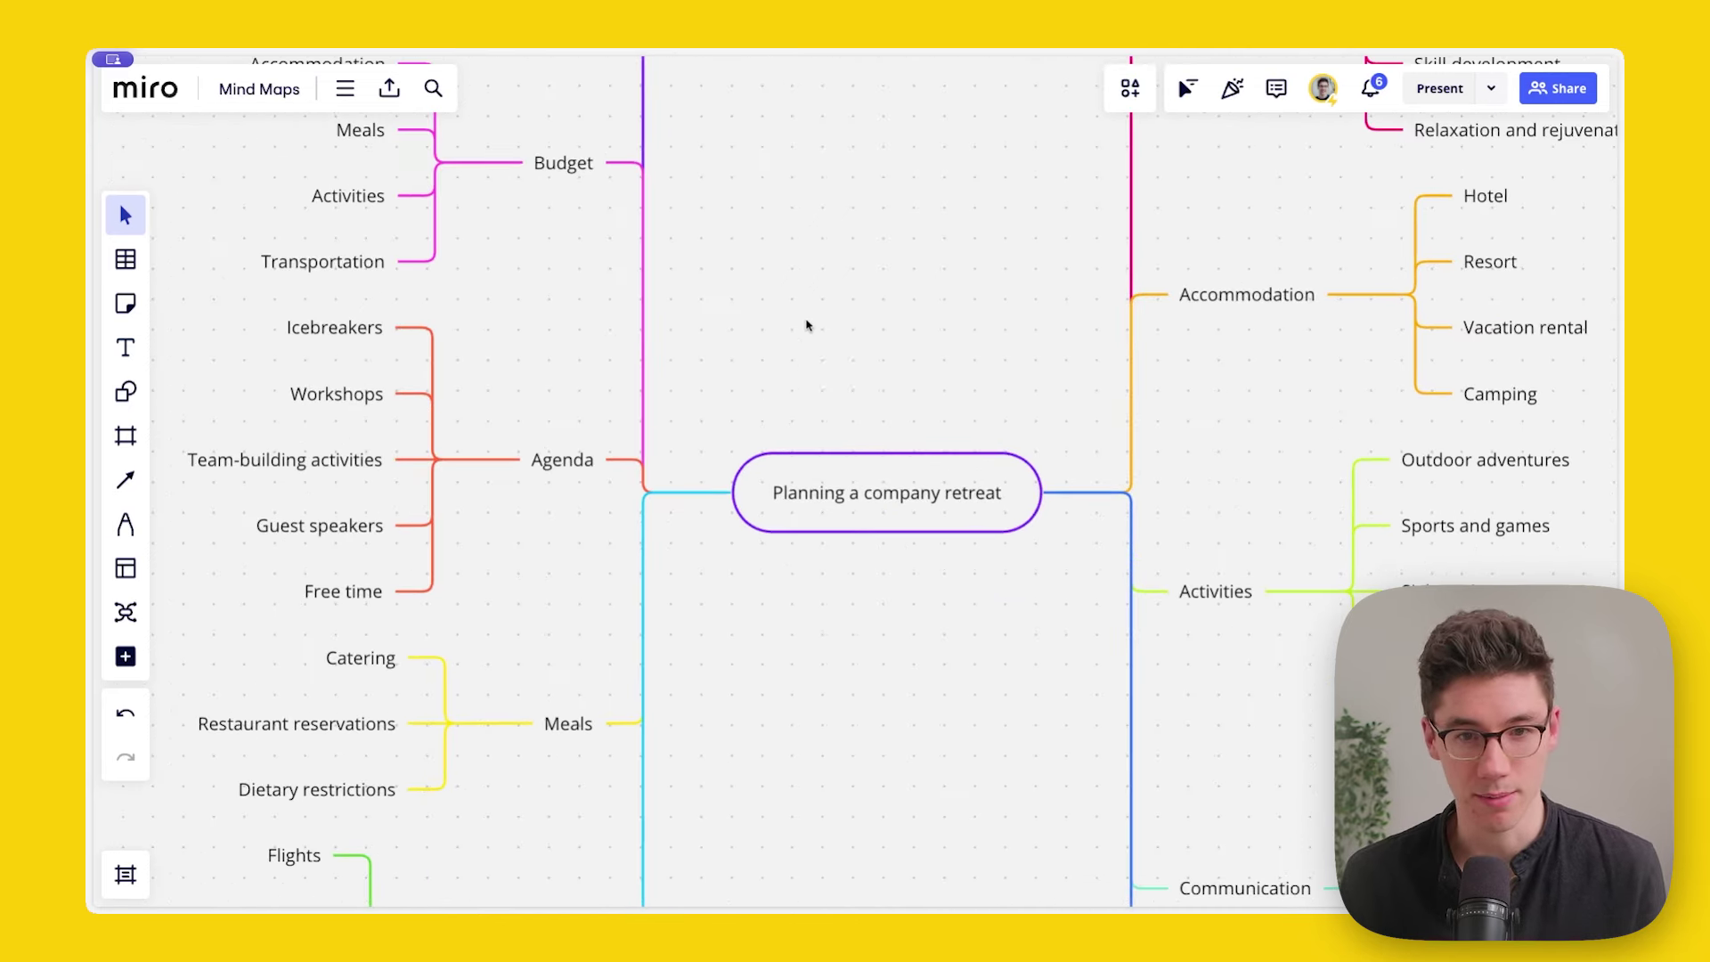
{"action": "left_click", "coordinate": [817, 456]}
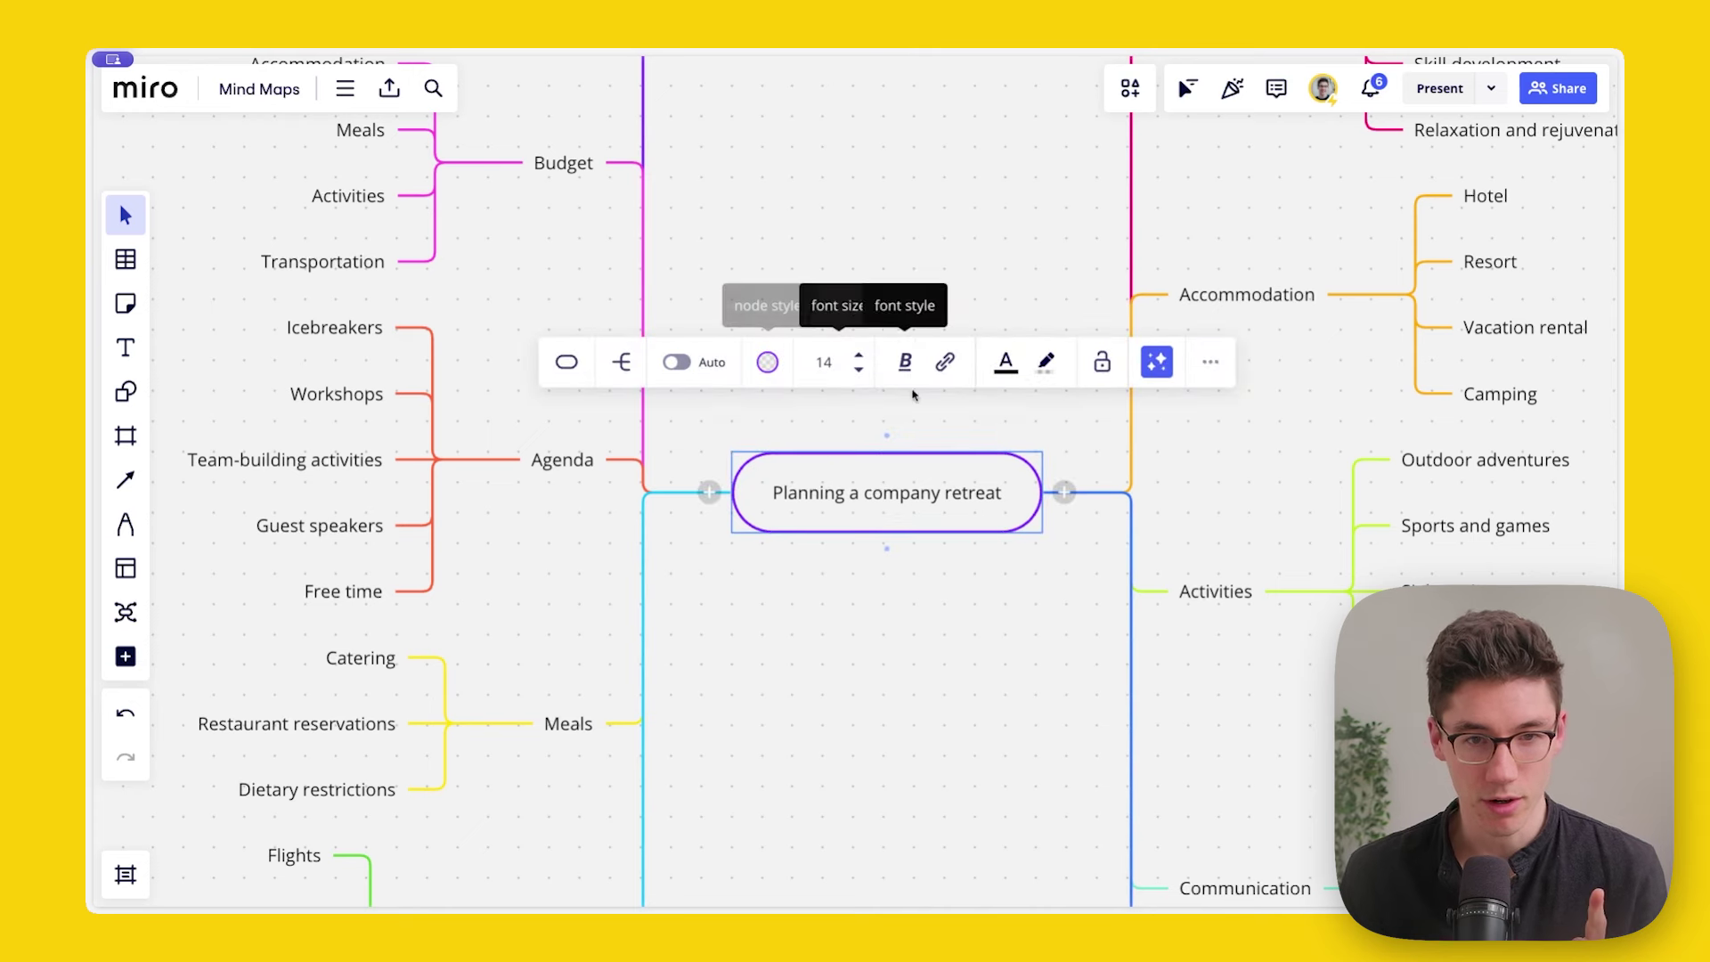
Step: Randomize the branch colours several times
{"action": "left_click", "coordinate": [1212, 364]}
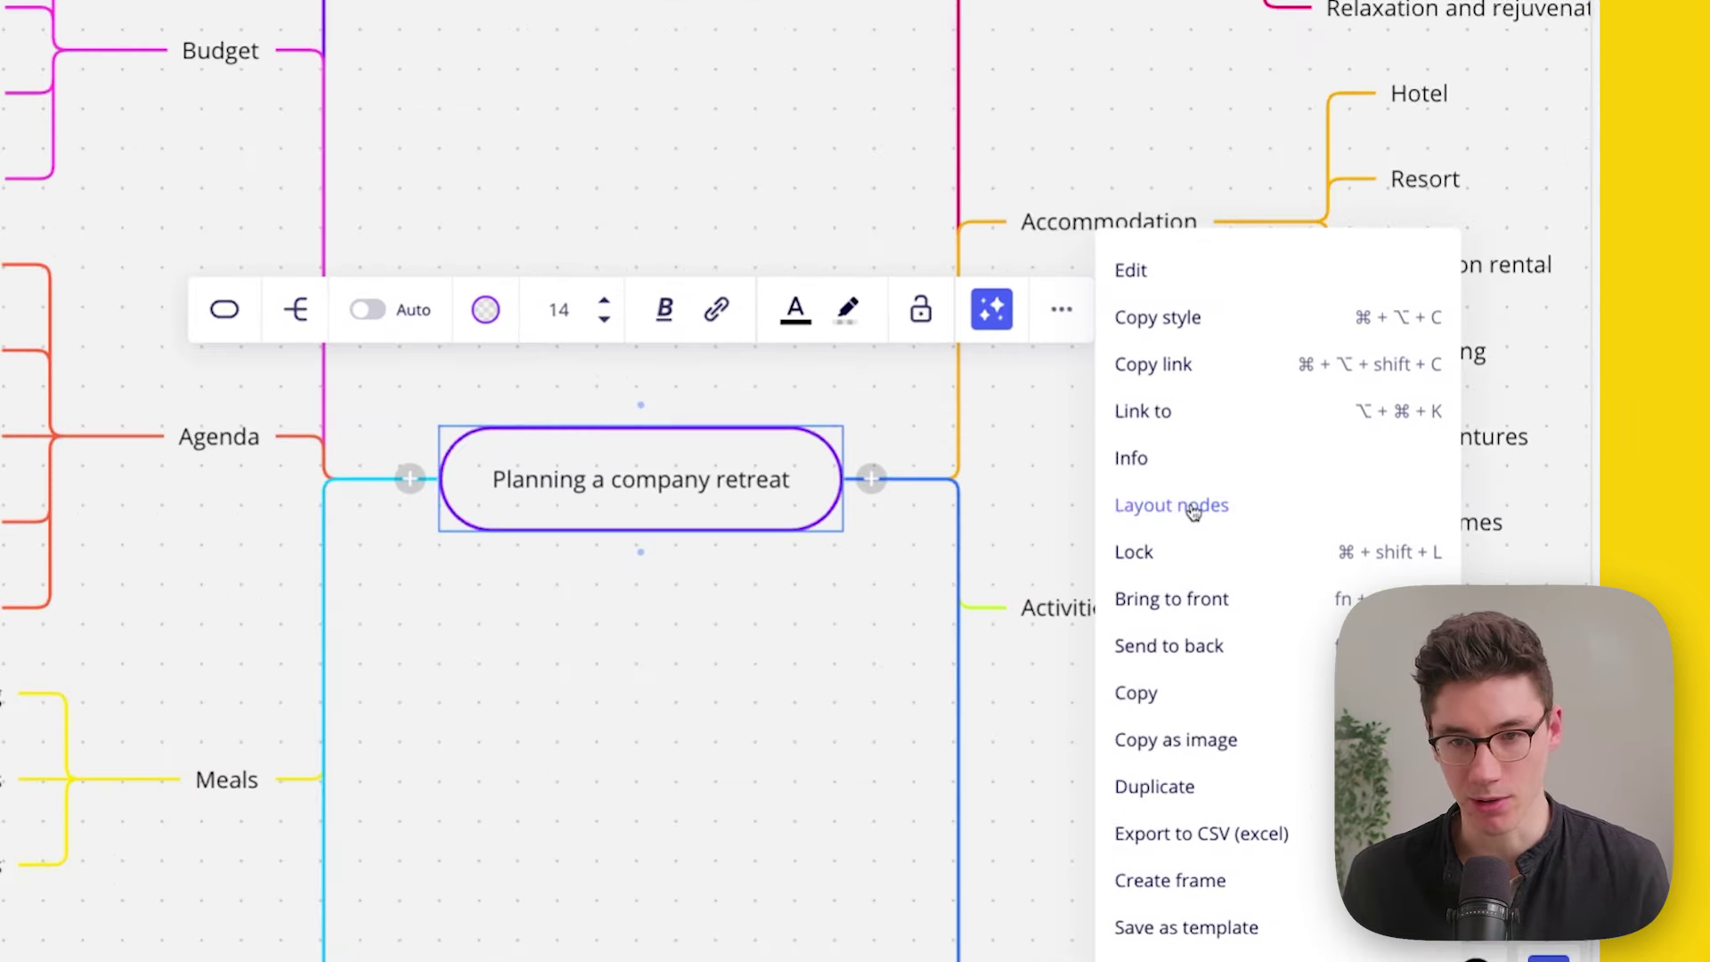
{"action": "key", "text": "Escape"}
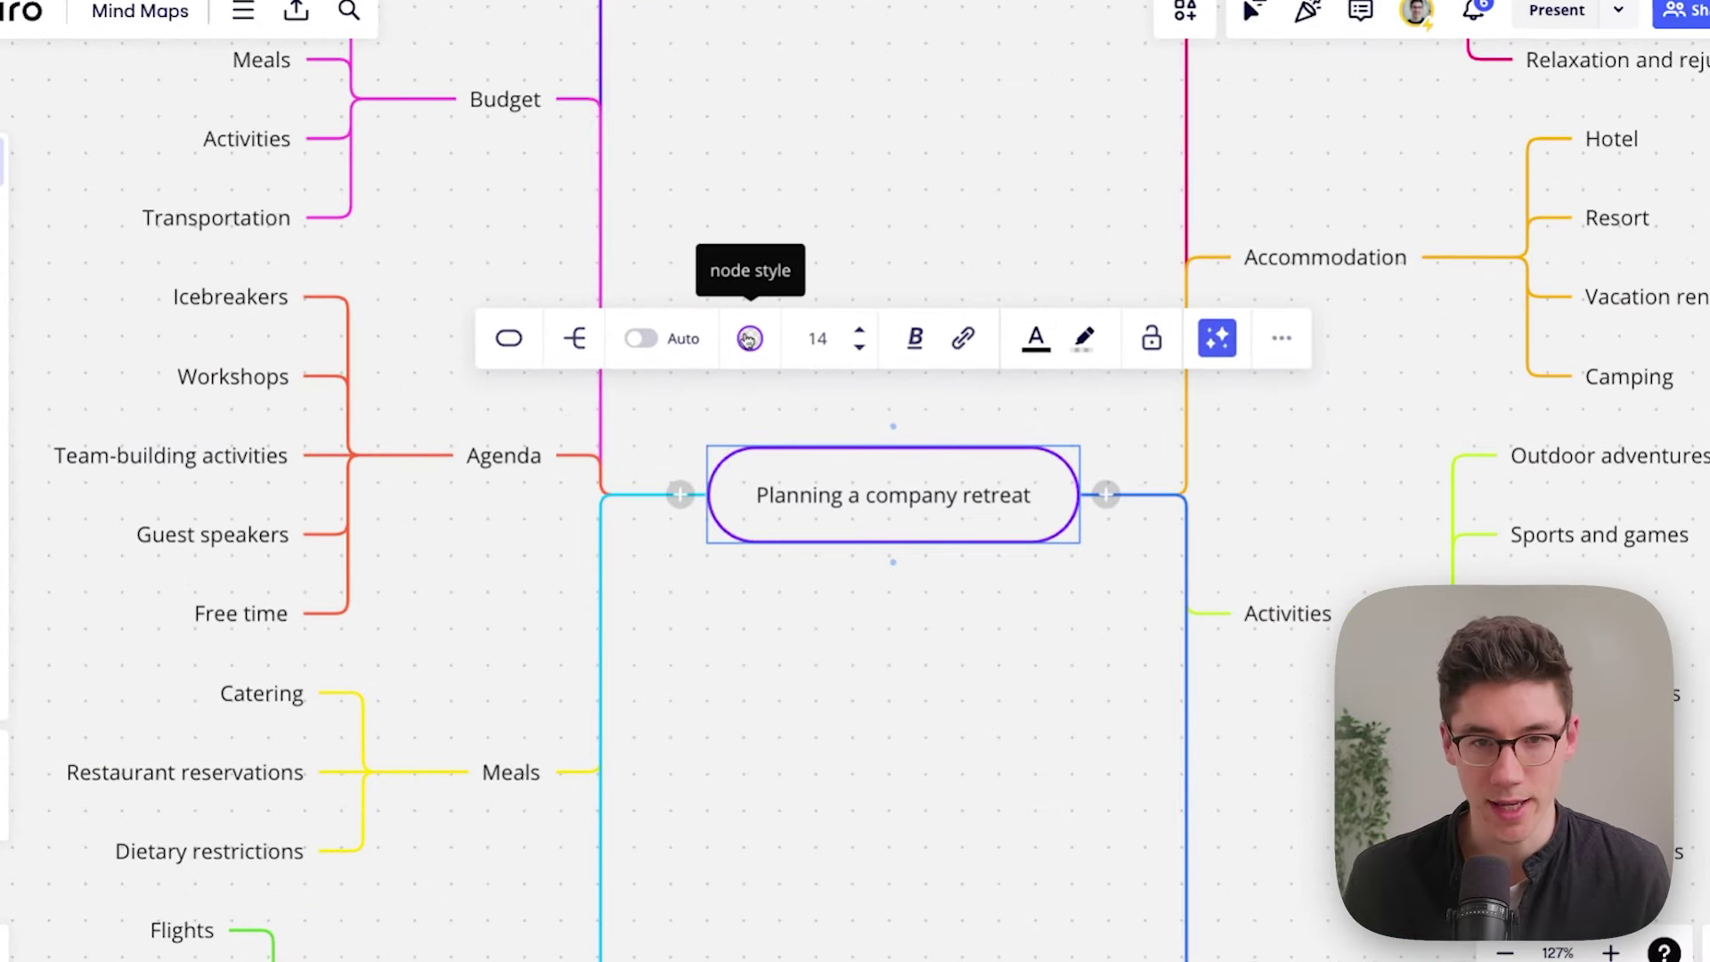
{"action": "left_click", "coordinate": [749, 338]}
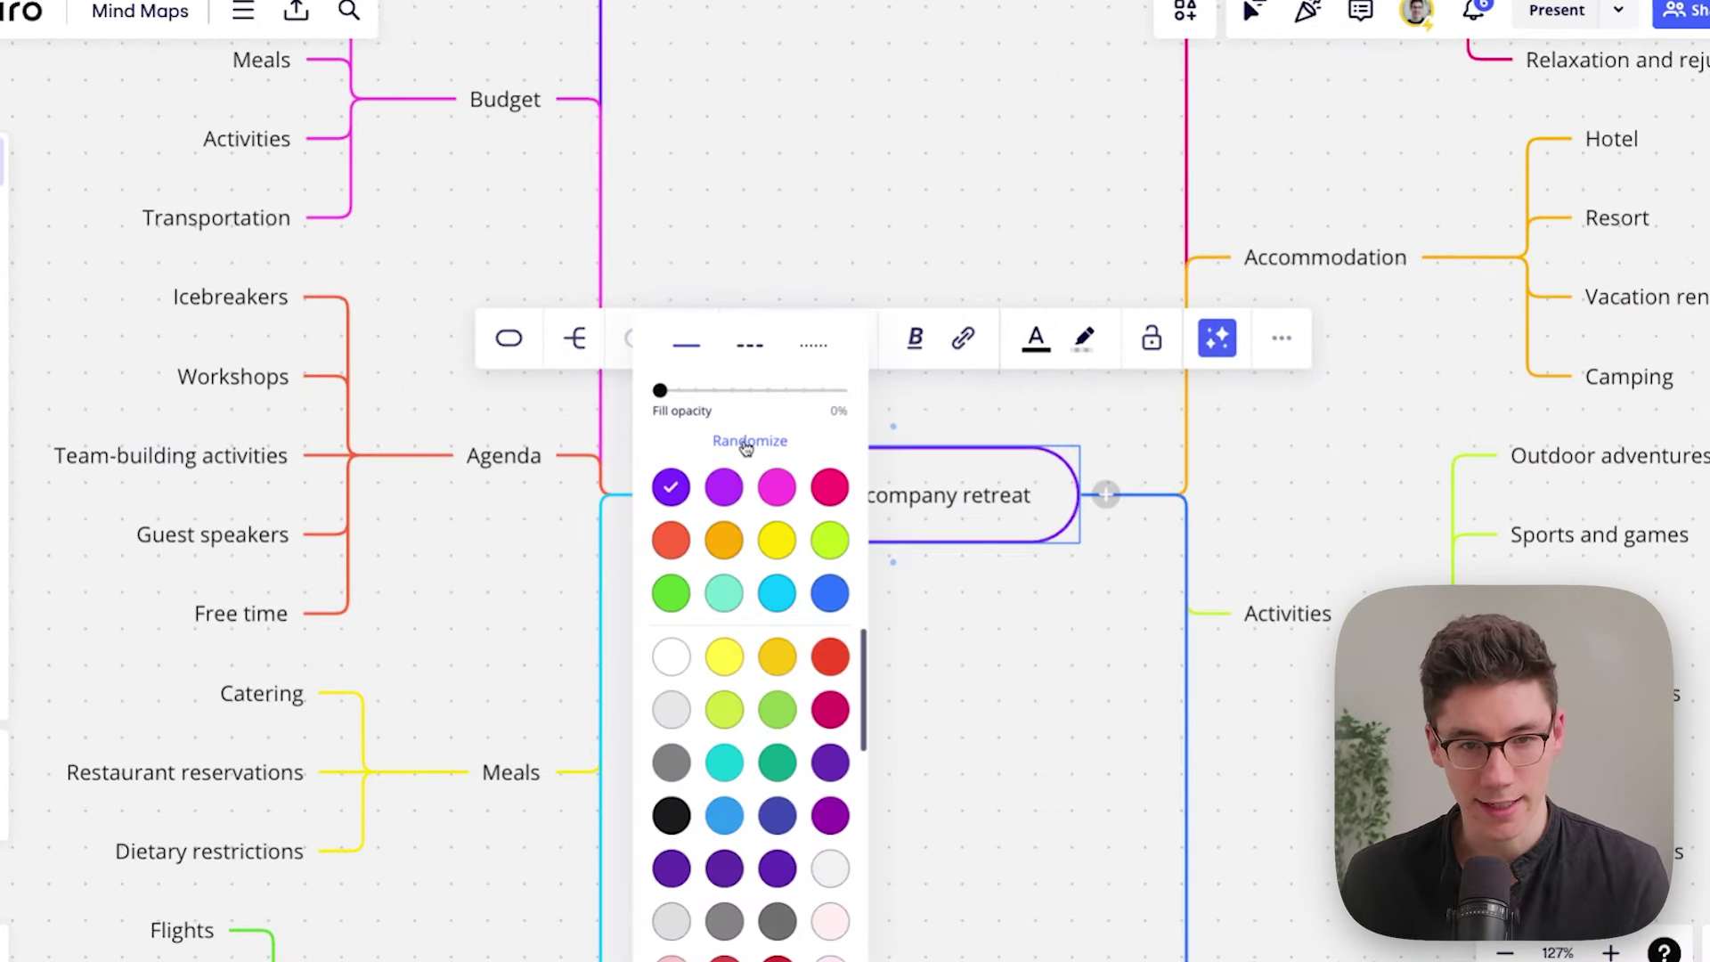
{"action": "left_click", "coordinate": [747, 444]}
{"action": "left_click", "coordinate": [746, 444]}
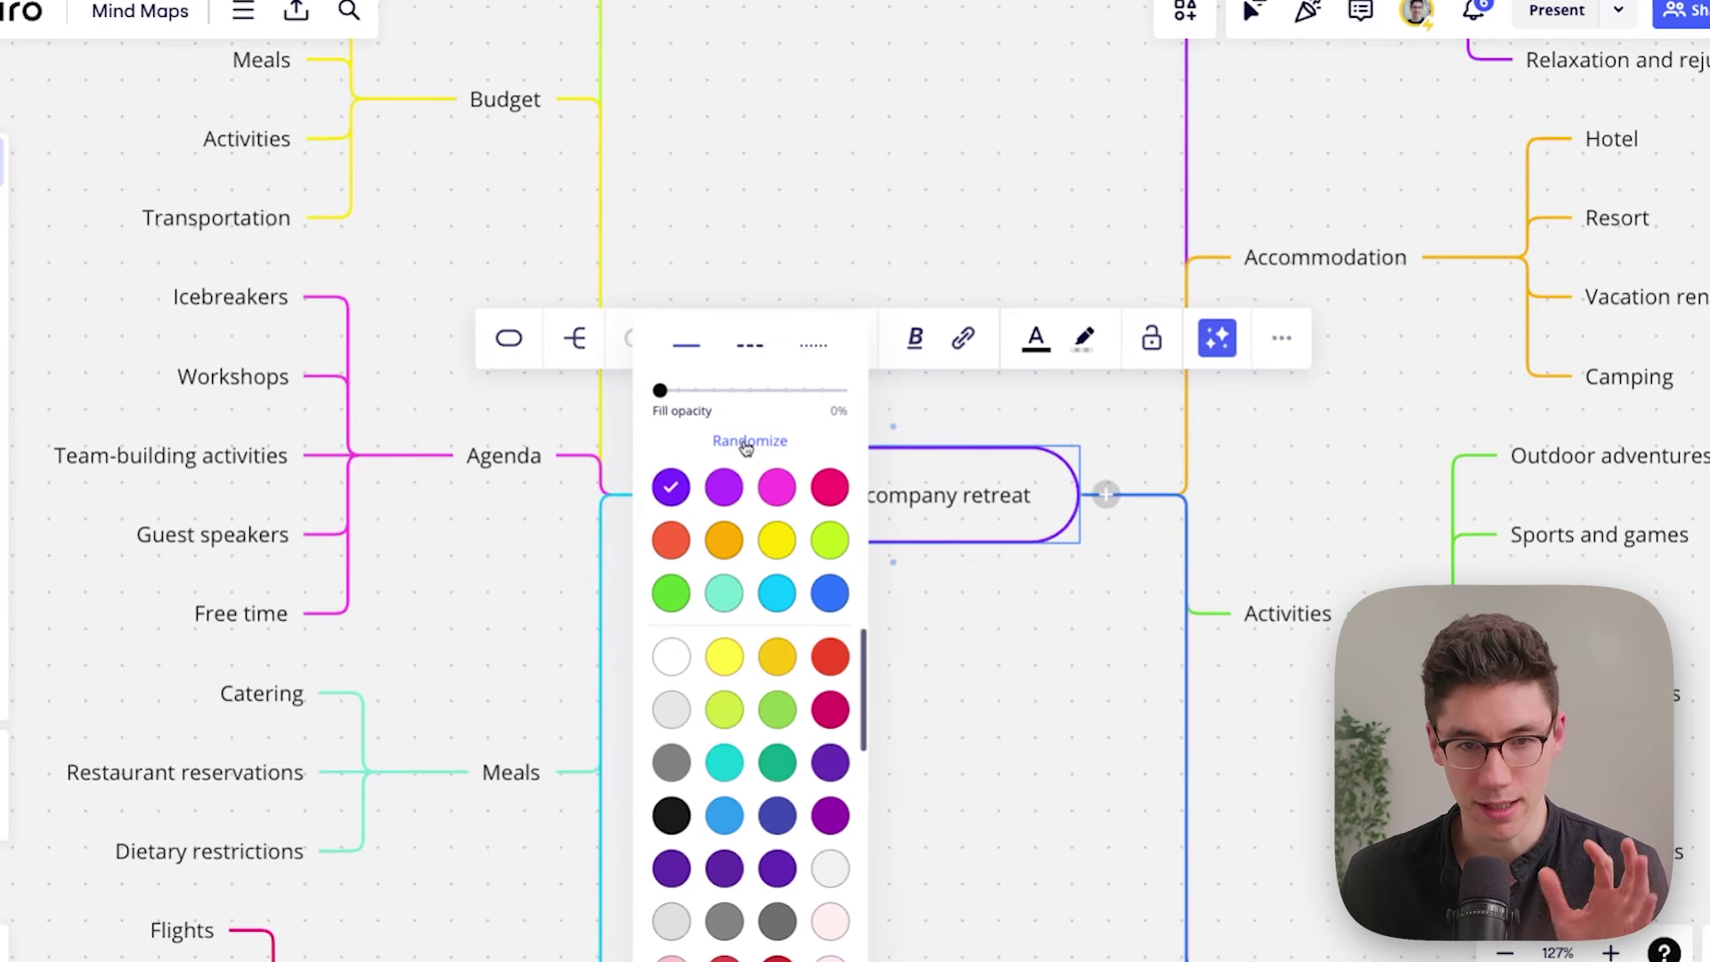
{"action": "left_click", "coordinate": [746, 444]}
{"action": "left_click", "coordinate": [746, 444]}
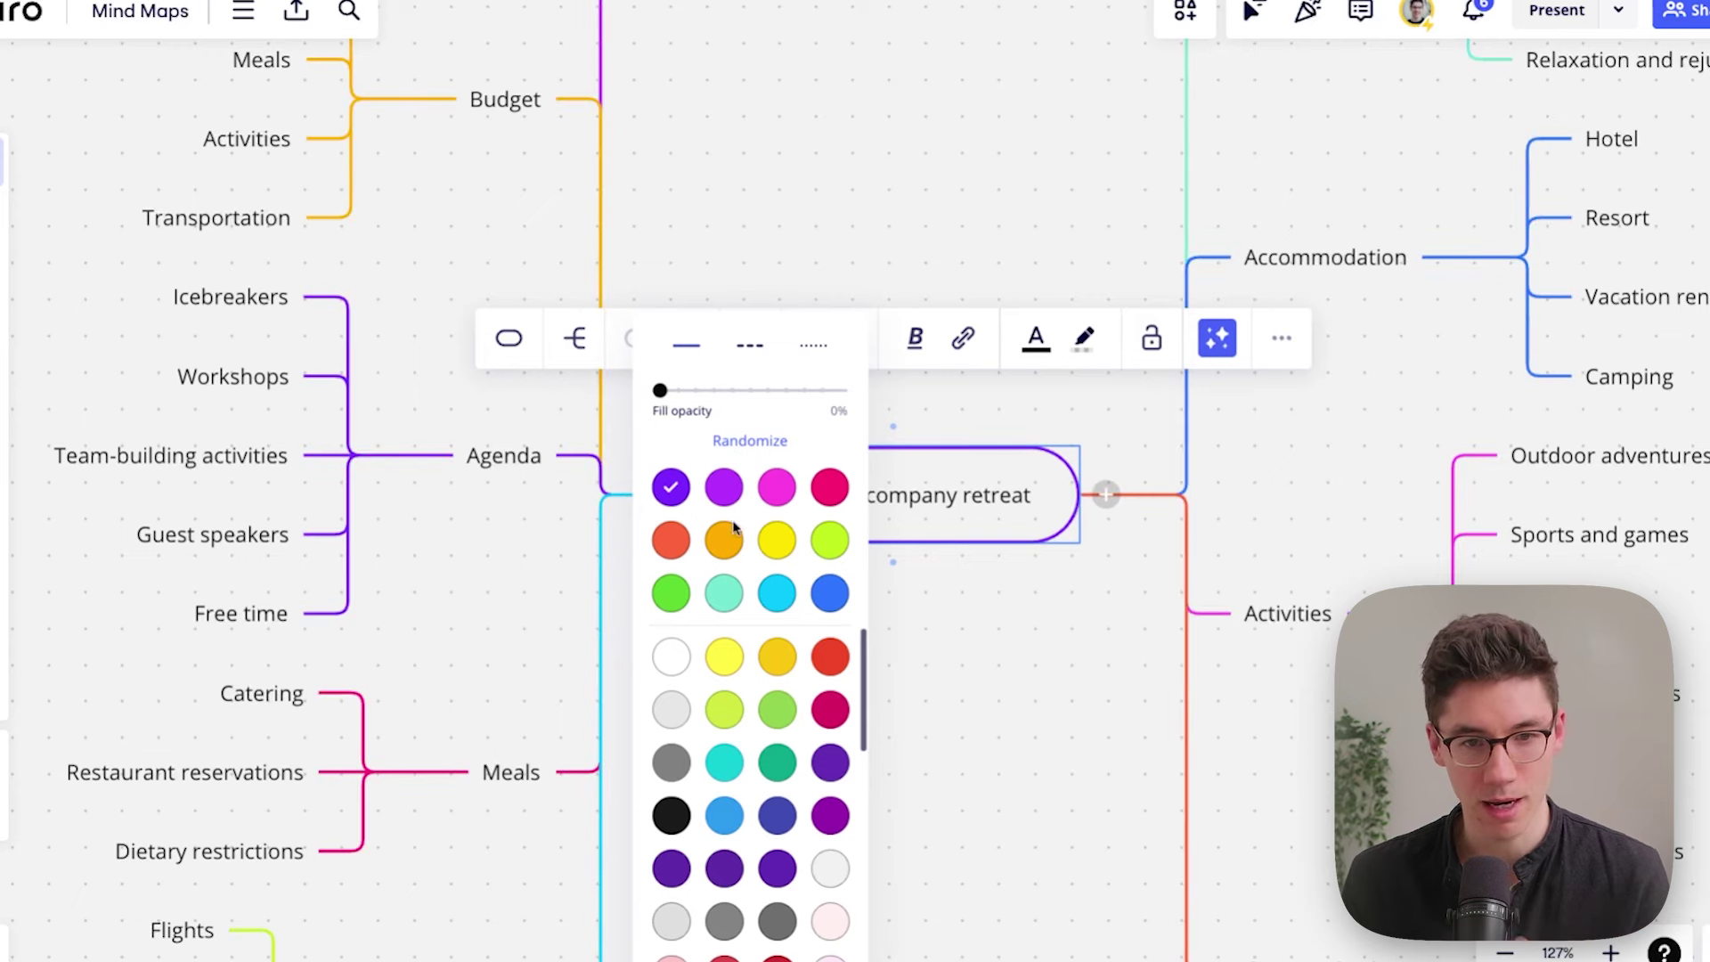
Step: Try all-orange branches, return to a random mix, and fill the central node 100% orange
{"action": "left_click", "coordinate": [730, 537]}
{"action": "left_click", "coordinate": [746, 441]}
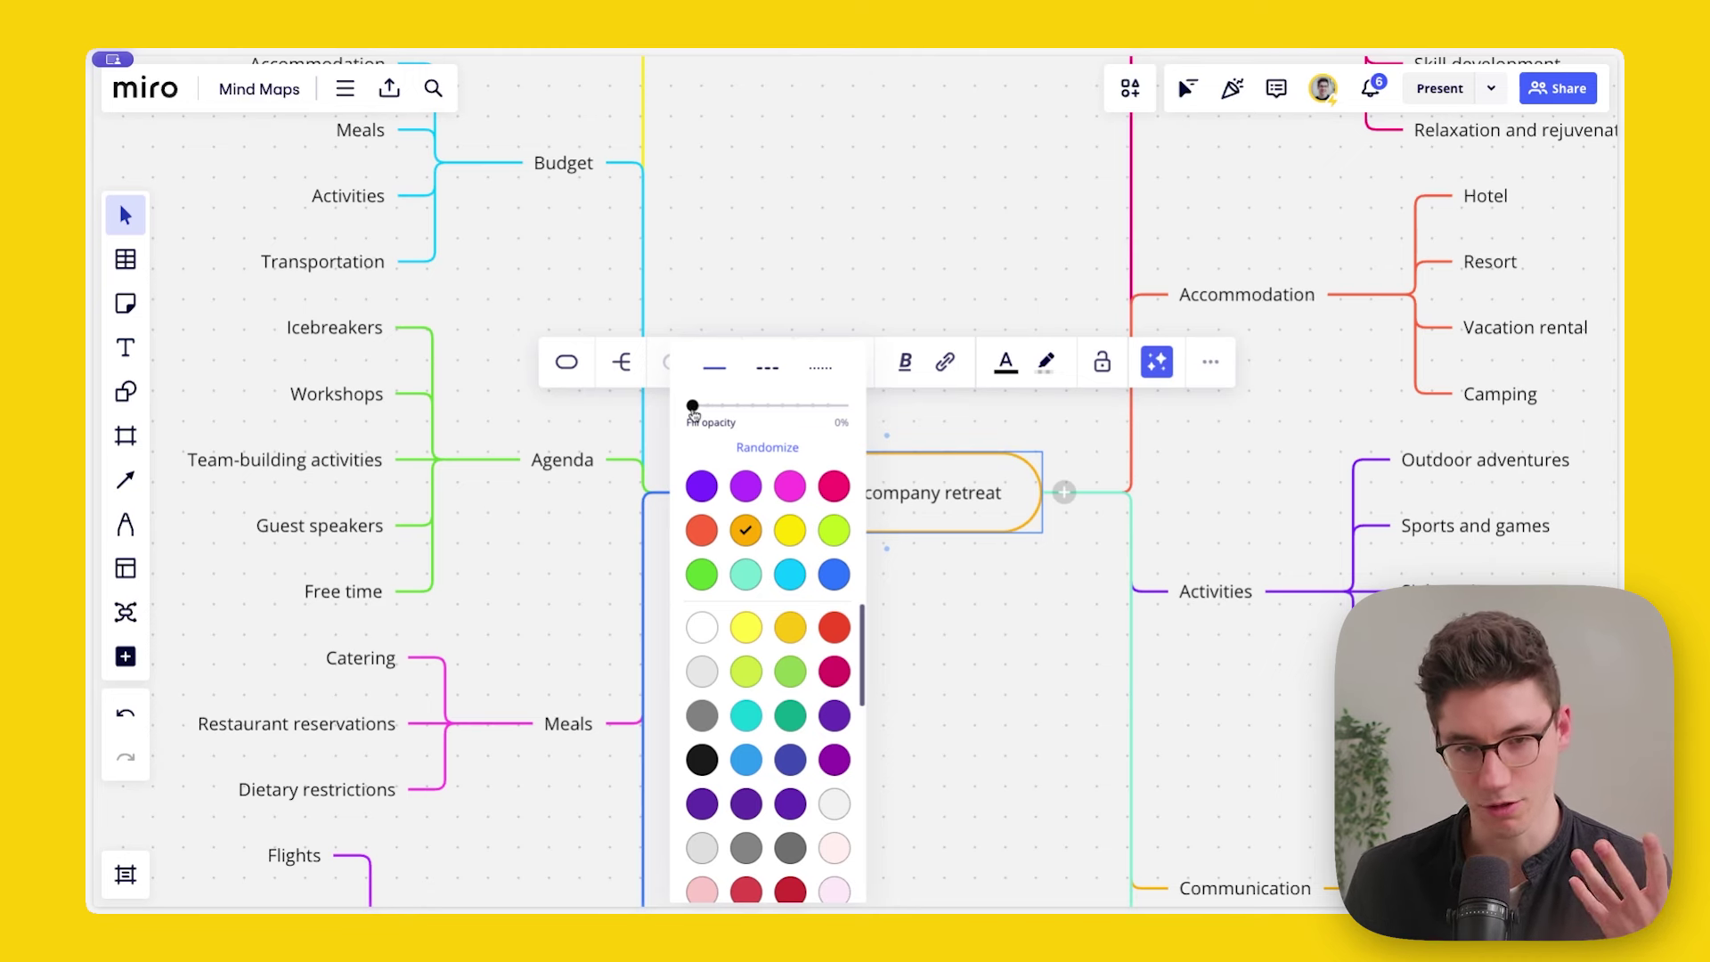
{"action": "left_click_drag", "start_coordinate": [695, 406], "coordinate": [853, 405]}
{"action": "left_click", "coordinate": [932, 424]}
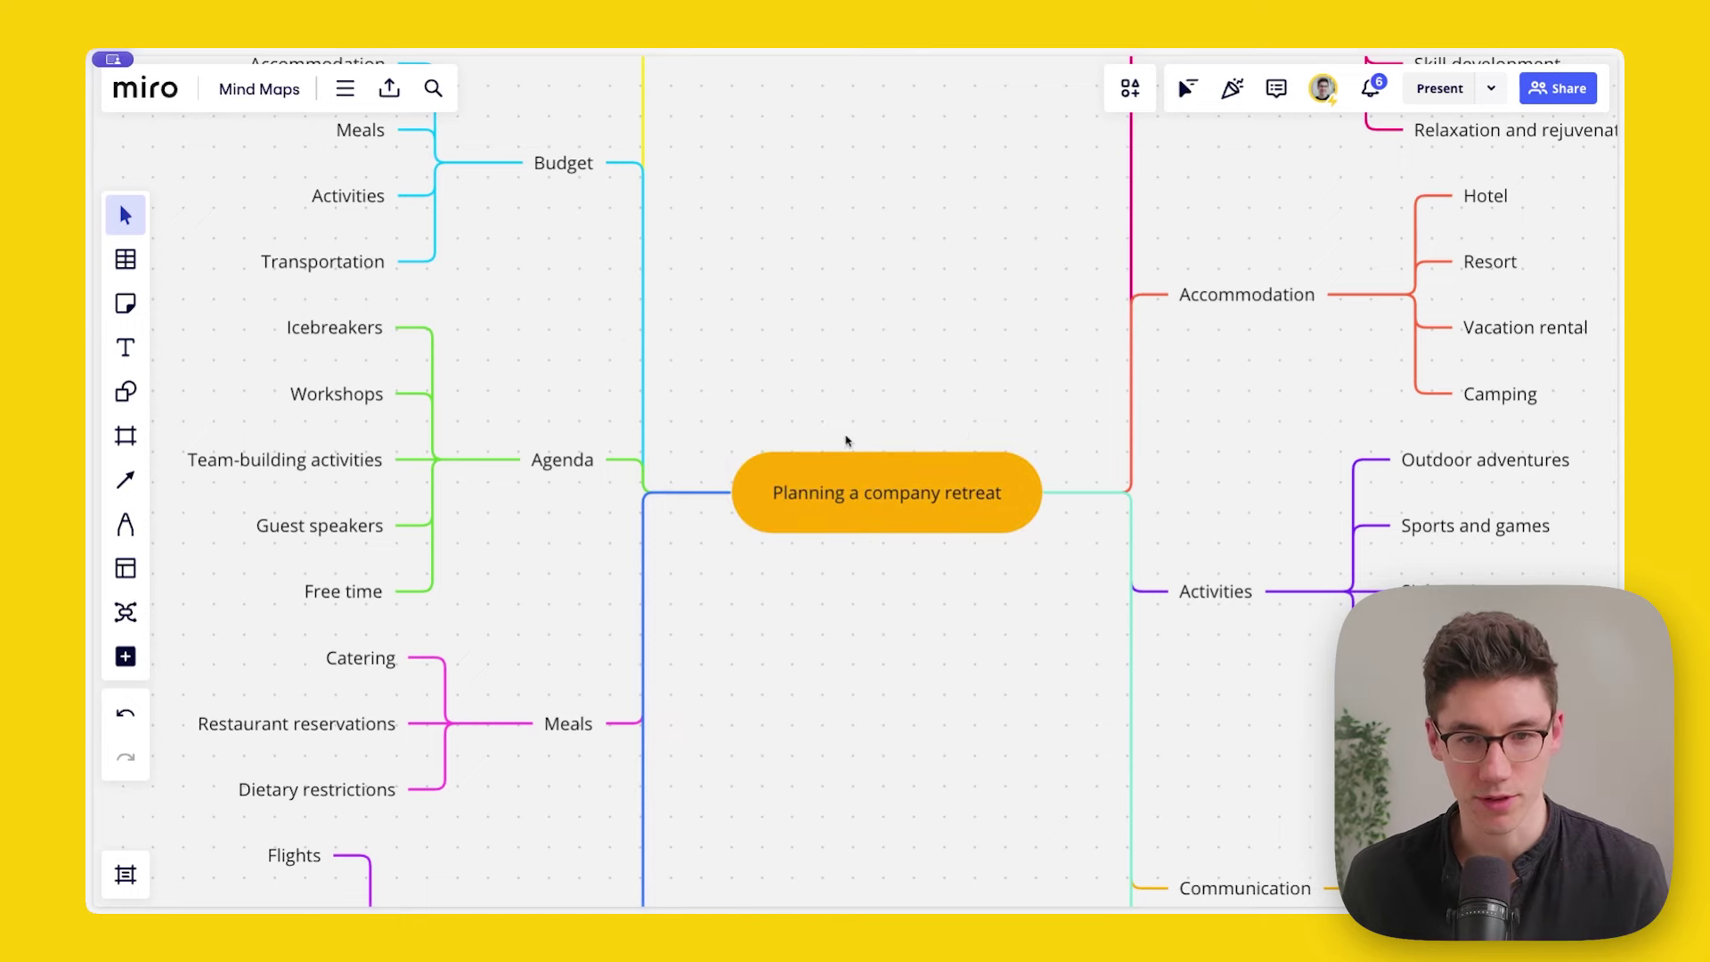
Step: Give the left-side branch nodes rounded-rectangle outlines
{"action": "scroll", "coordinate": [825, 424], "scroll_direction": "down", "scroll_amount": 2}
{"action": "scroll", "coordinate": [822, 422], "scroll_direction": "down", "scroll_amount": 3}
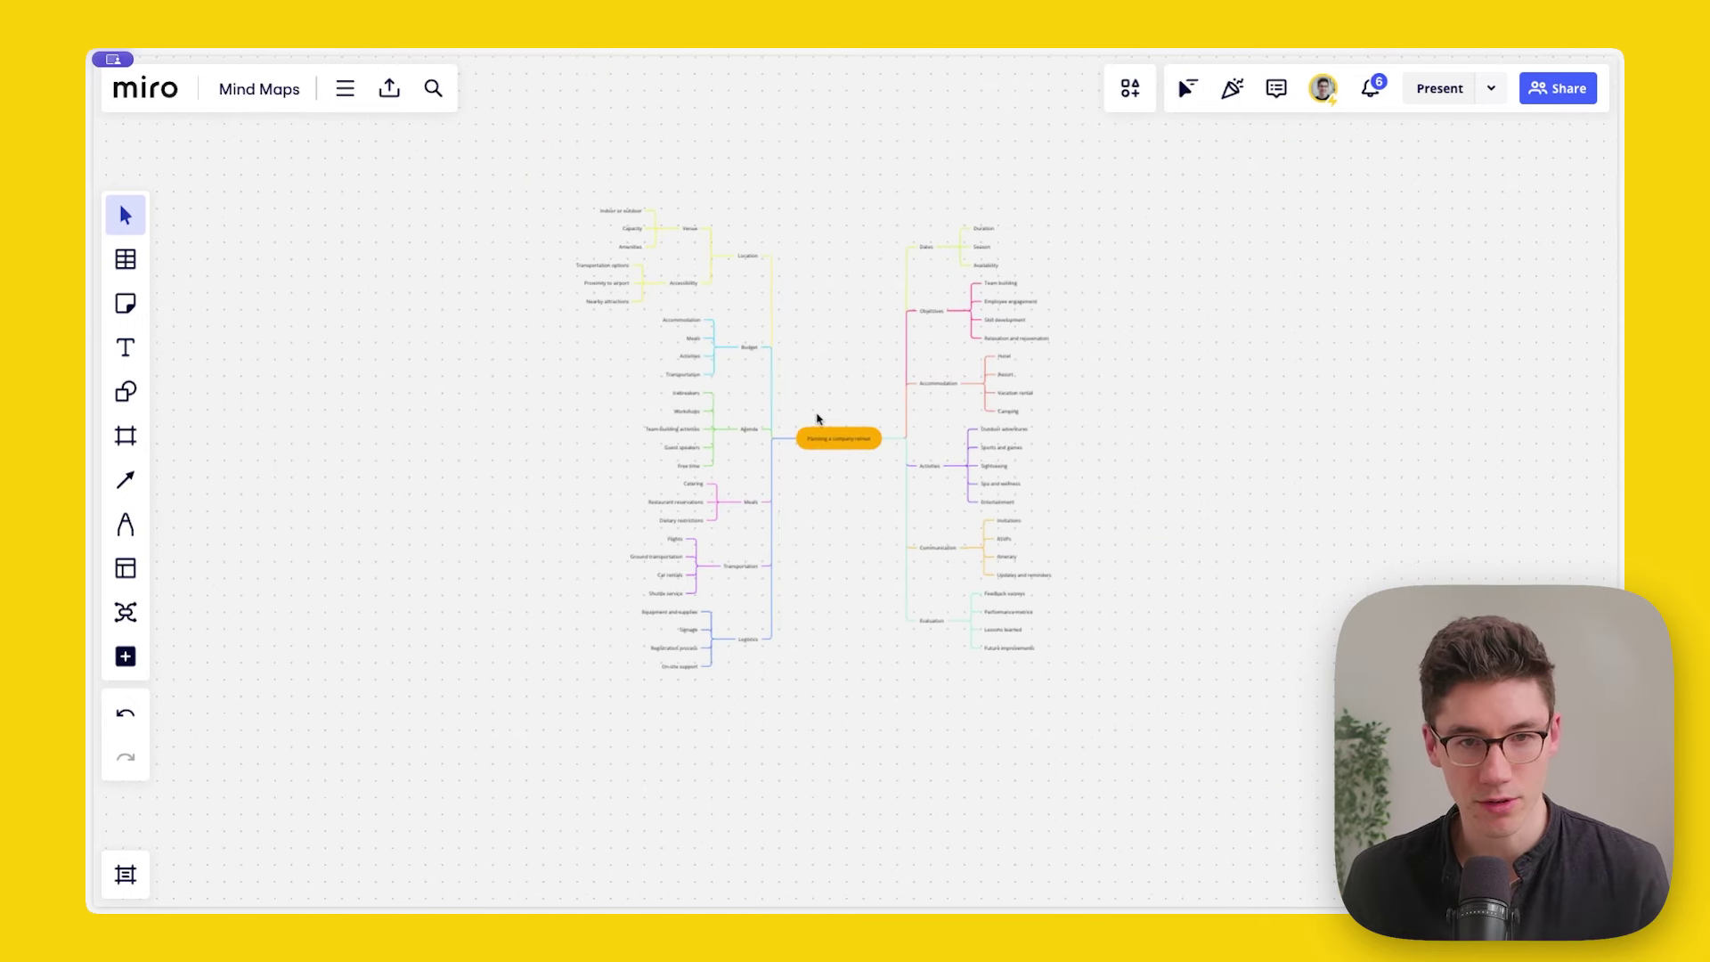
{"action": "left_click_drag", "start_coordinate": [749, 232], "coordinate": [744, 659]}
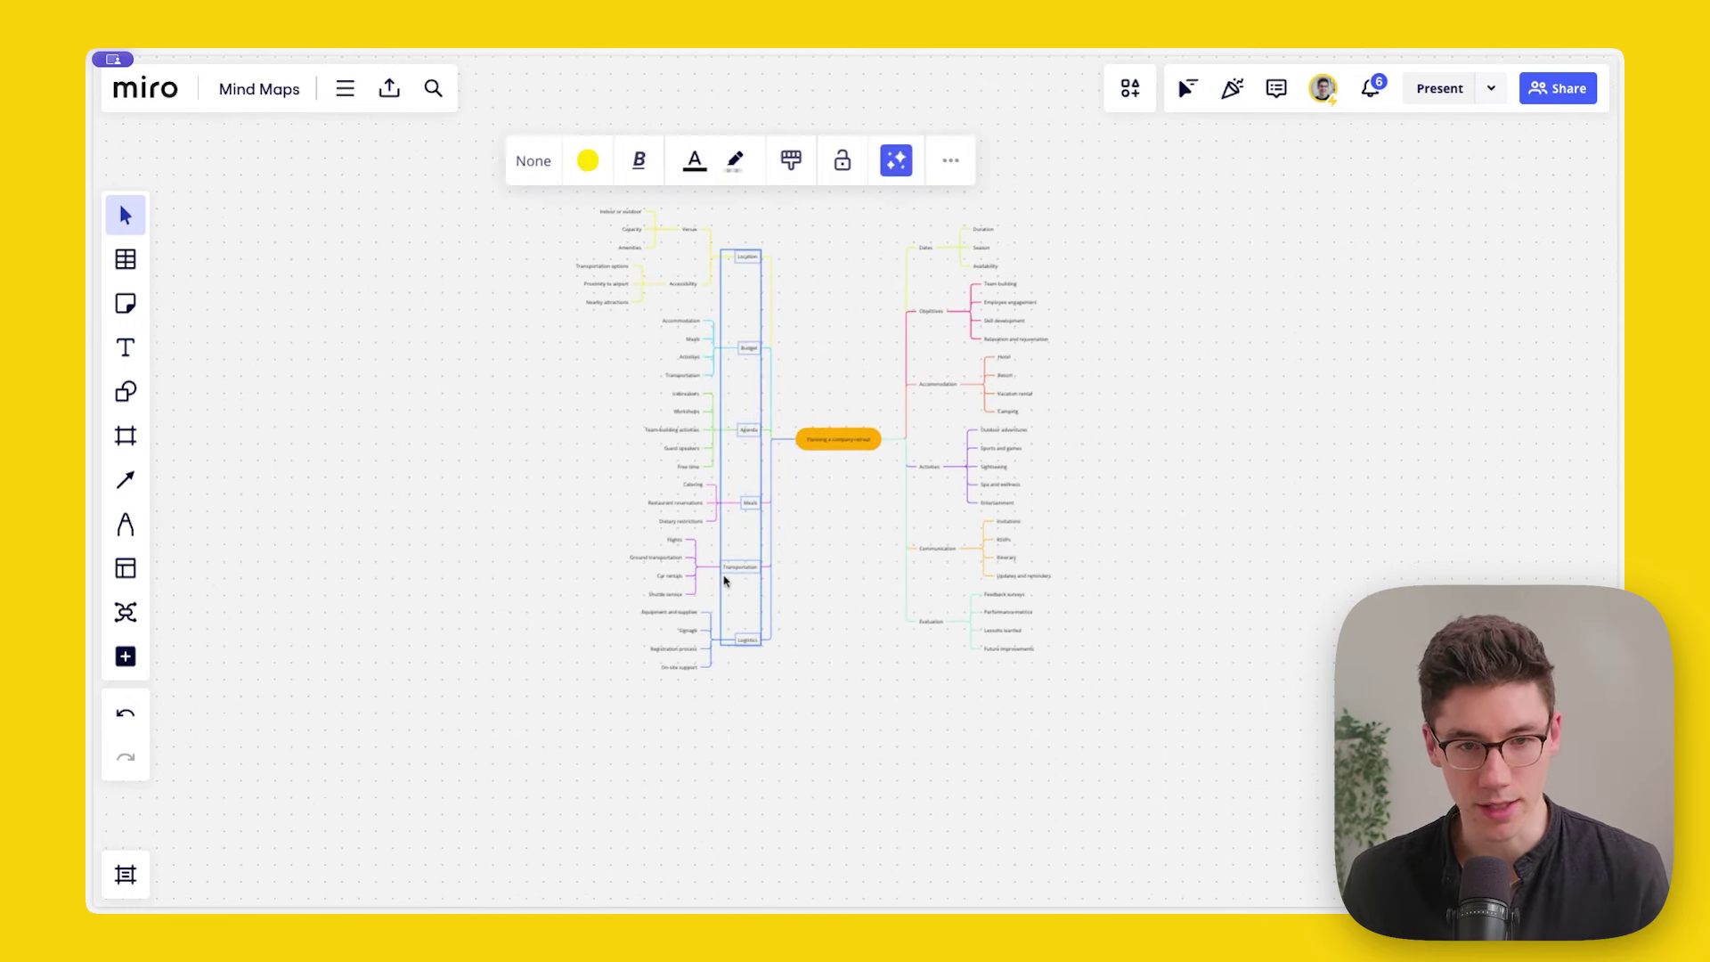
{"action": "left_click", "coordinate": [533, 160]}
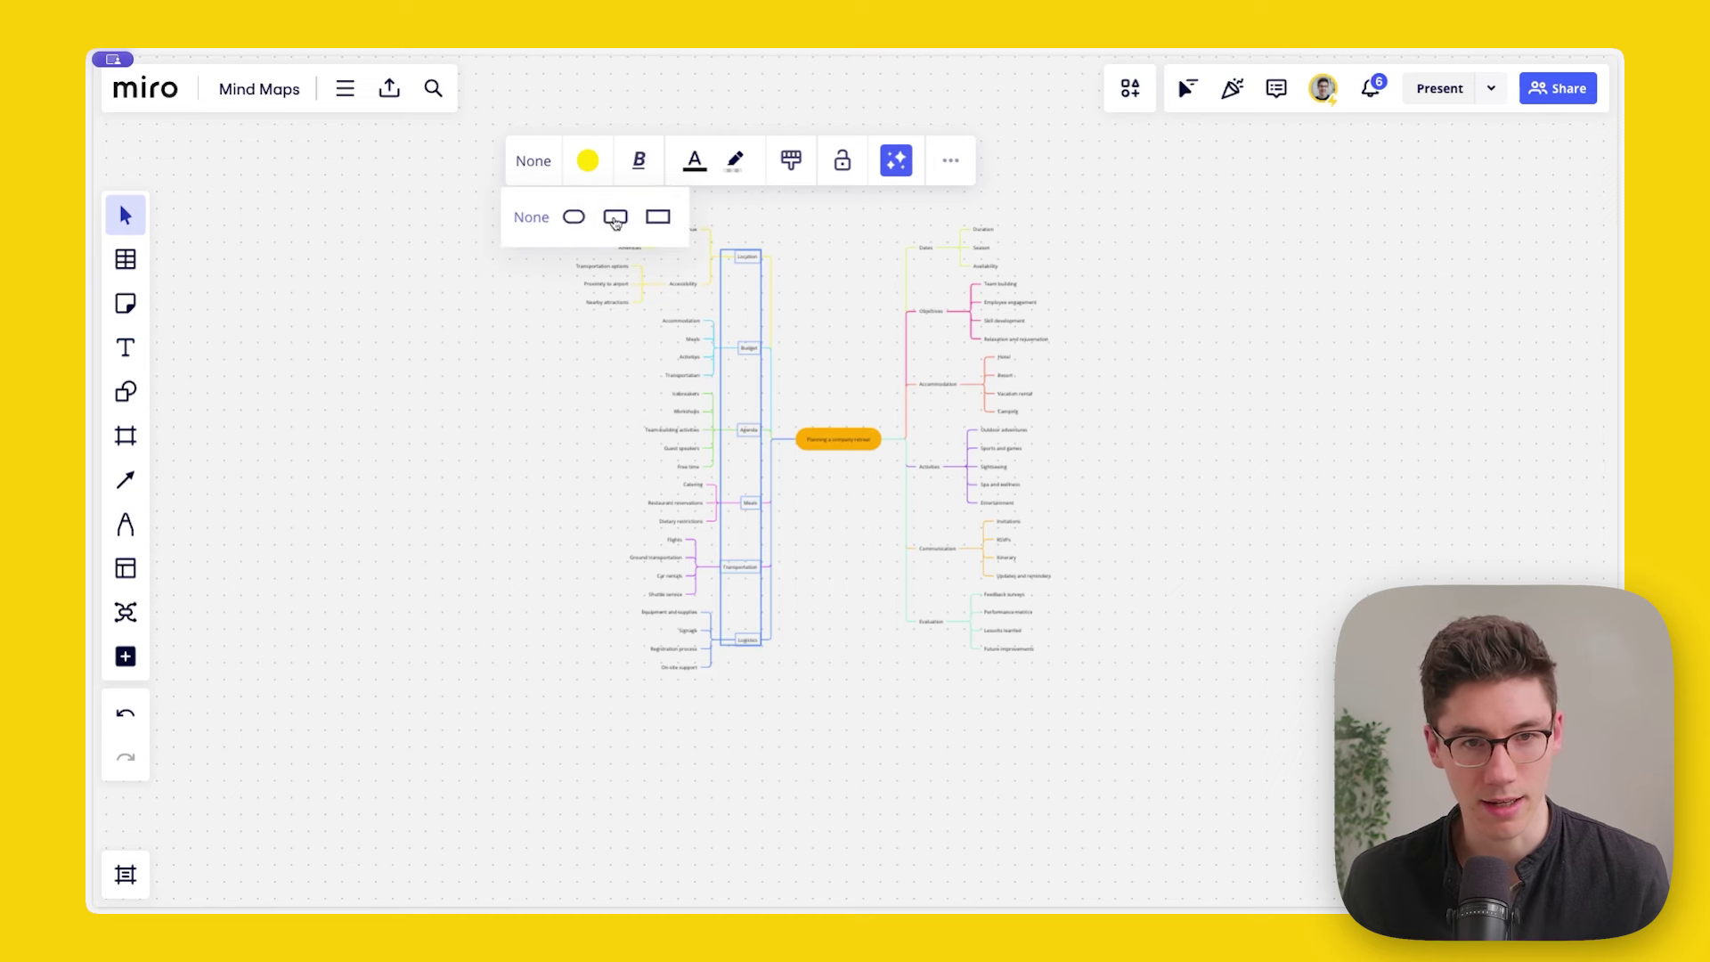
{"action": "left_click", "coordinate": [616, 218]}
{"action": "left_click", "coordinate": [902, 339]}
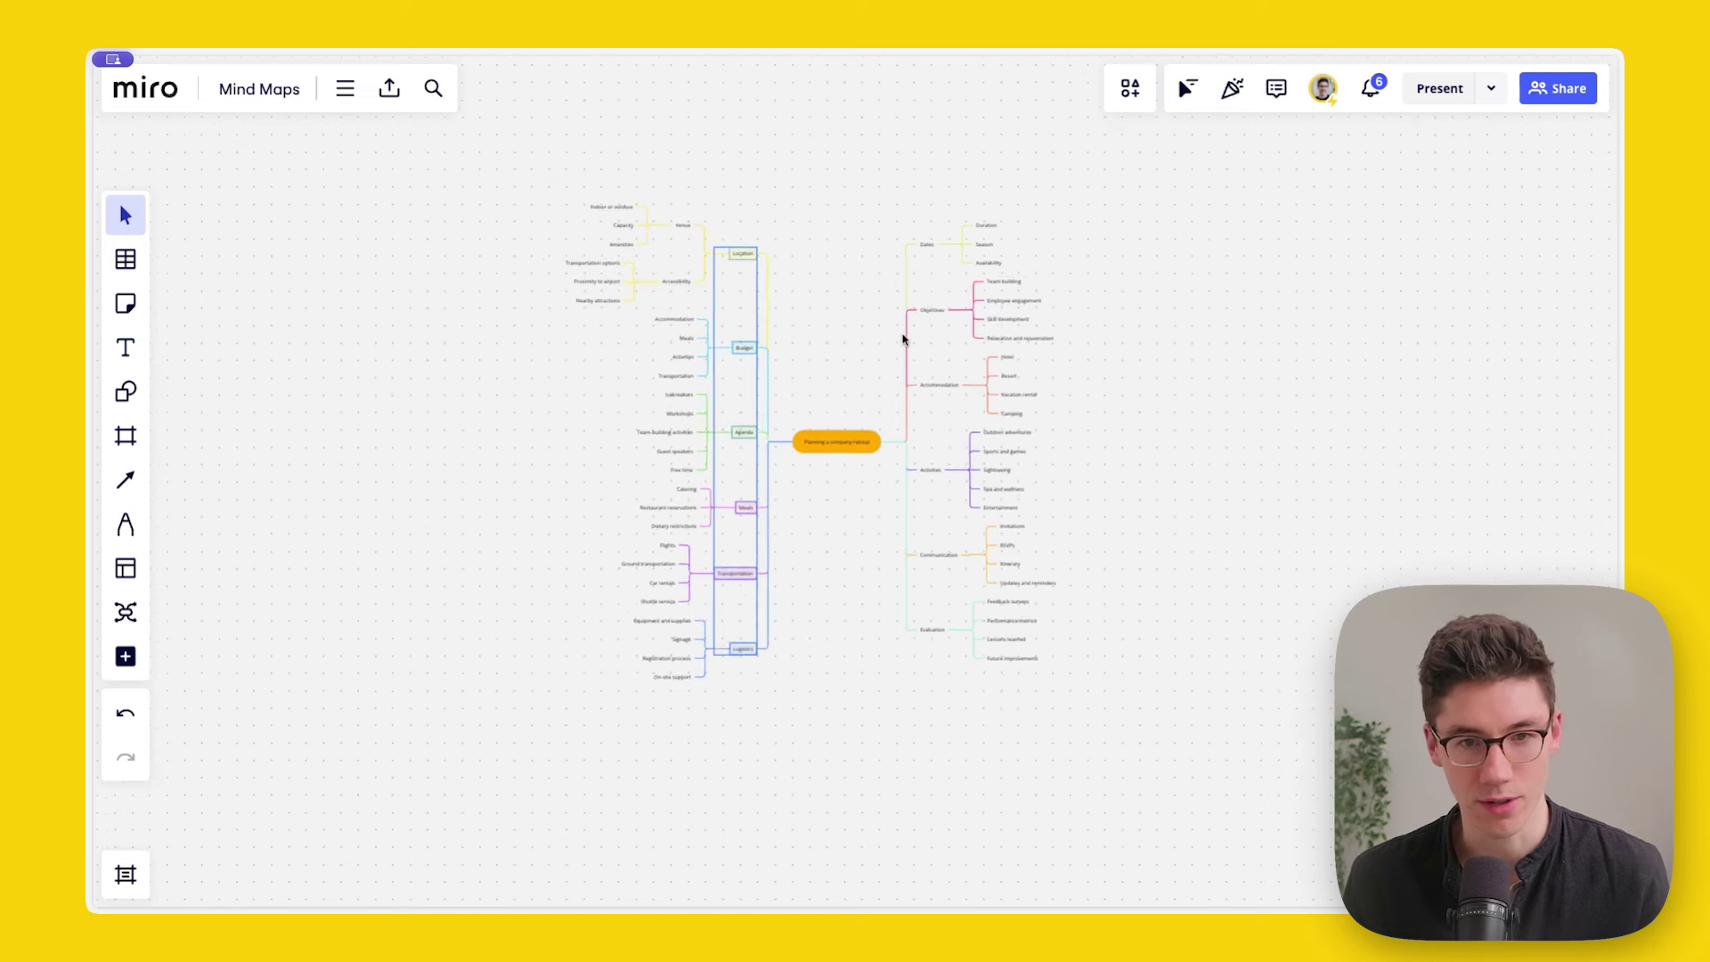
Step: Give the right-side branch nodes rounded-rectangle outlines too
{"action": "left_click_drag", "start_coordinate": [926, 229], "coordinate": [939, 657]}
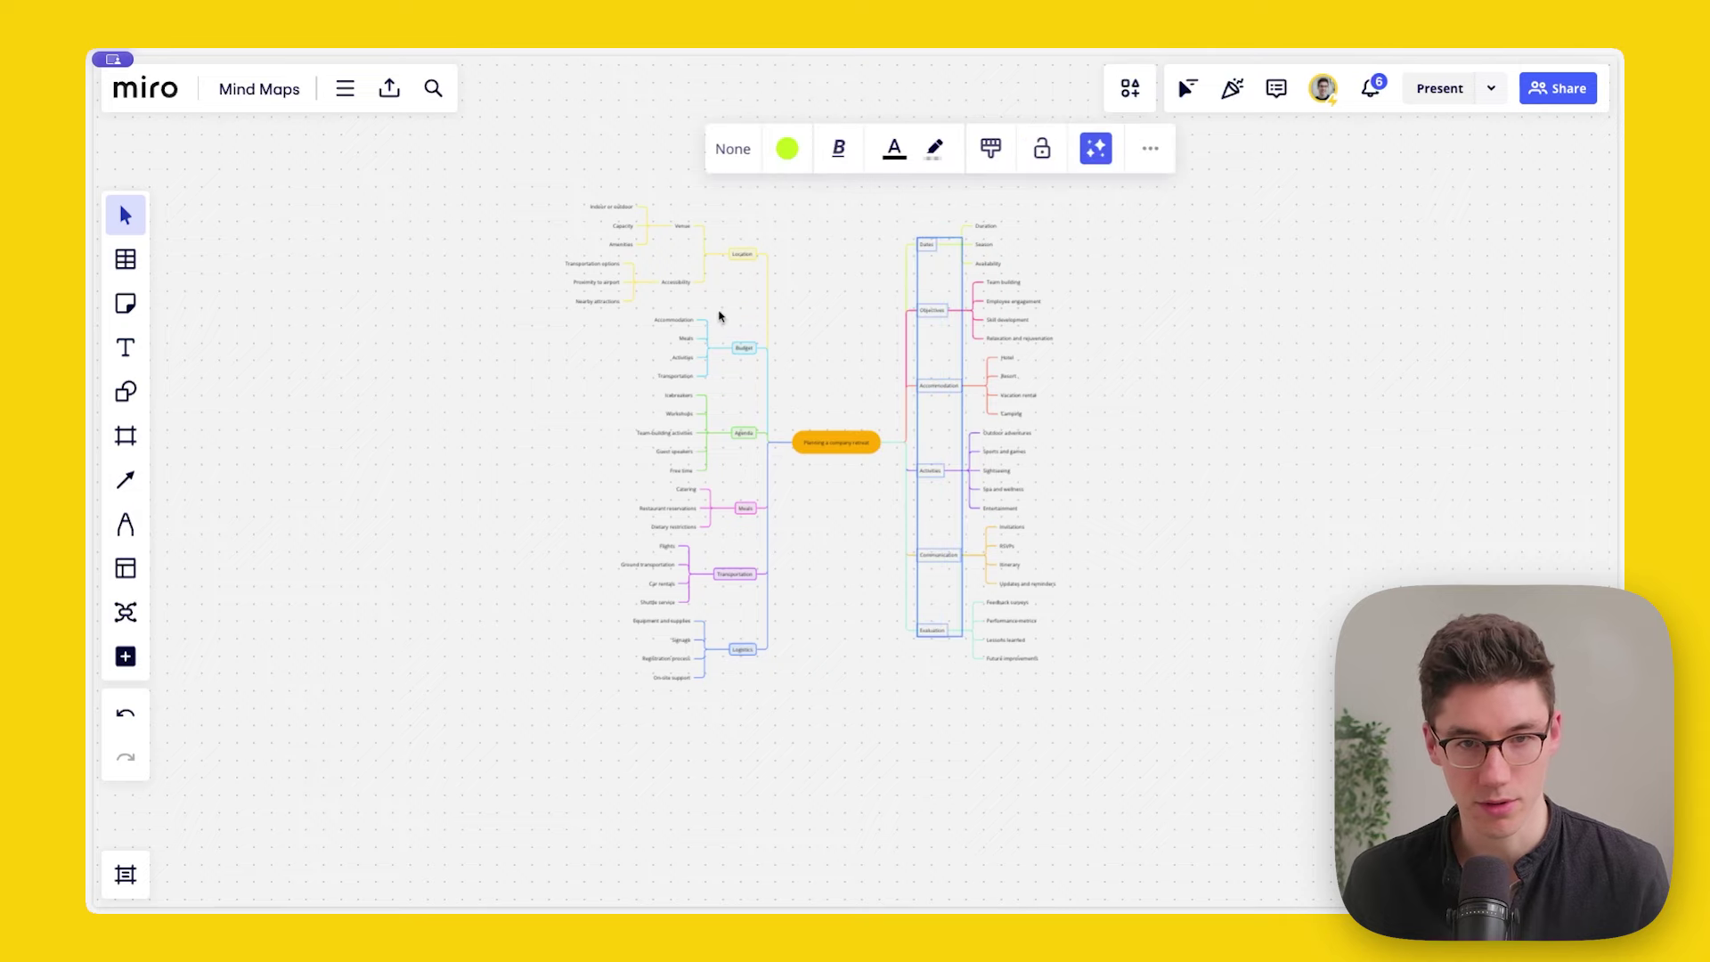
{"action": "left_click", "coordinate": [739, 154]}
{"action": "left_click", "coordinate": [815, 205]}
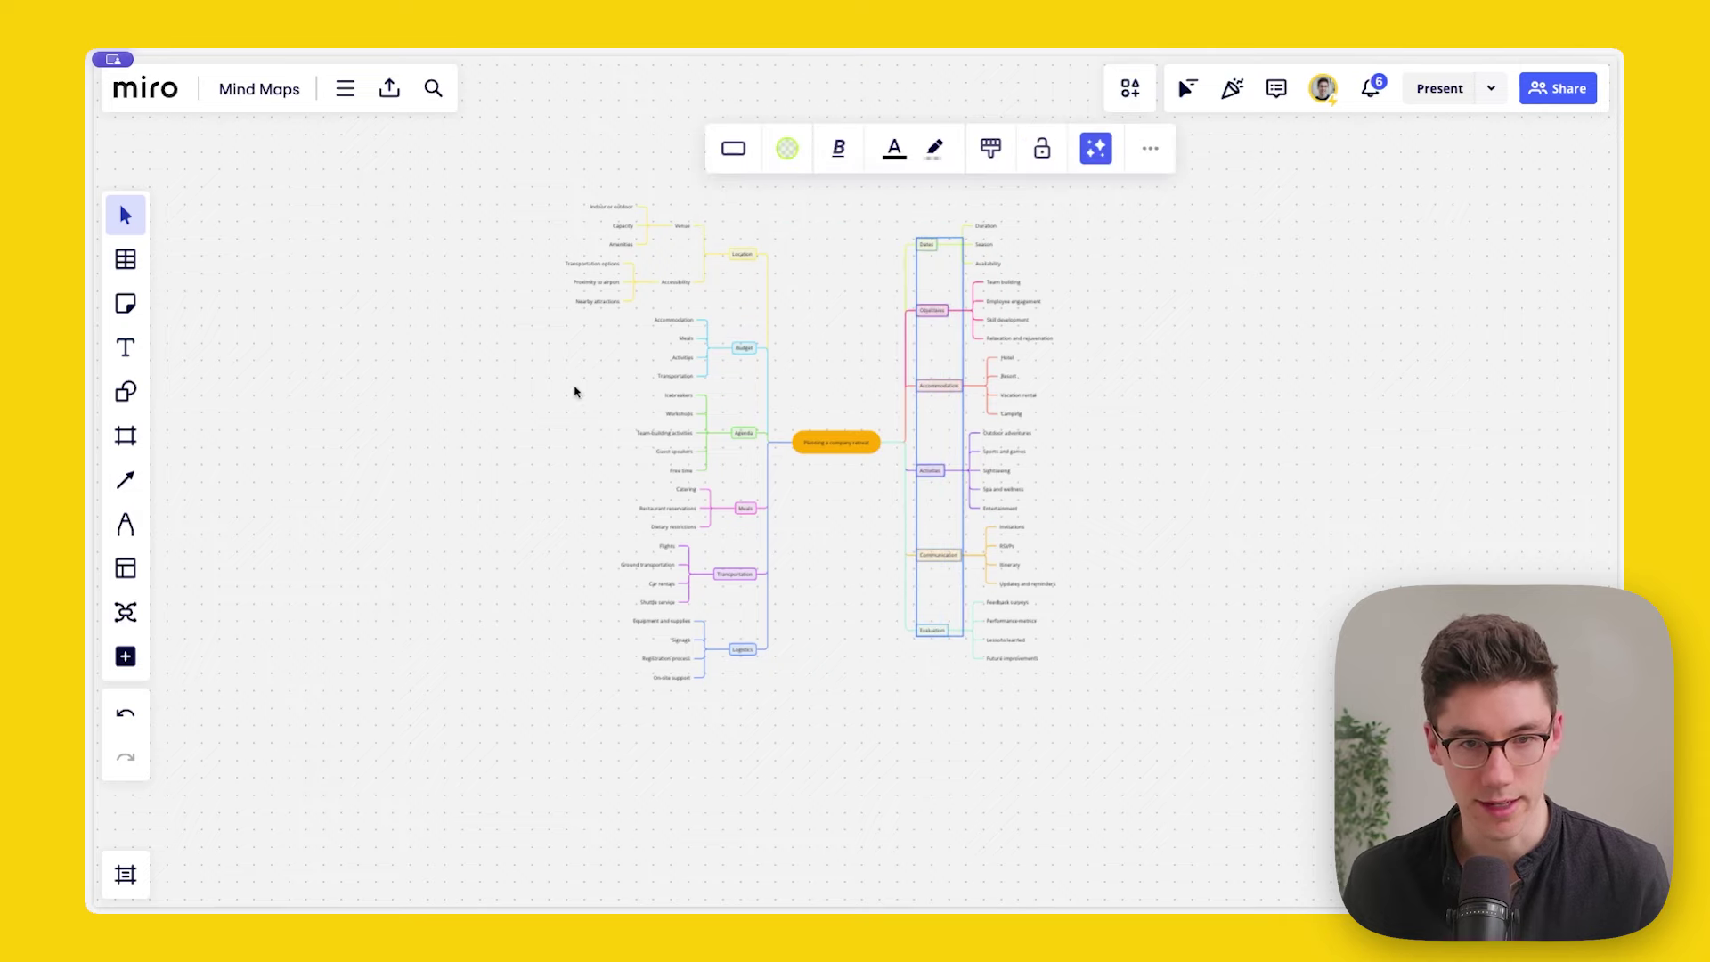
{"action": "left_click", "coordinate": [574, 392]}
{"action": "scroll", "coordinate": [777, 348], "scroll_direction": "up", "scroll_amount": 3}
{"action": "scroll", "coordinate": [778, 348], "scroll_direction": "up", "scroll_amount": 5}
{"action": "scroll", "coordinate": [778, 374], "scroll_direction": "up", "scroll_amount": 3}
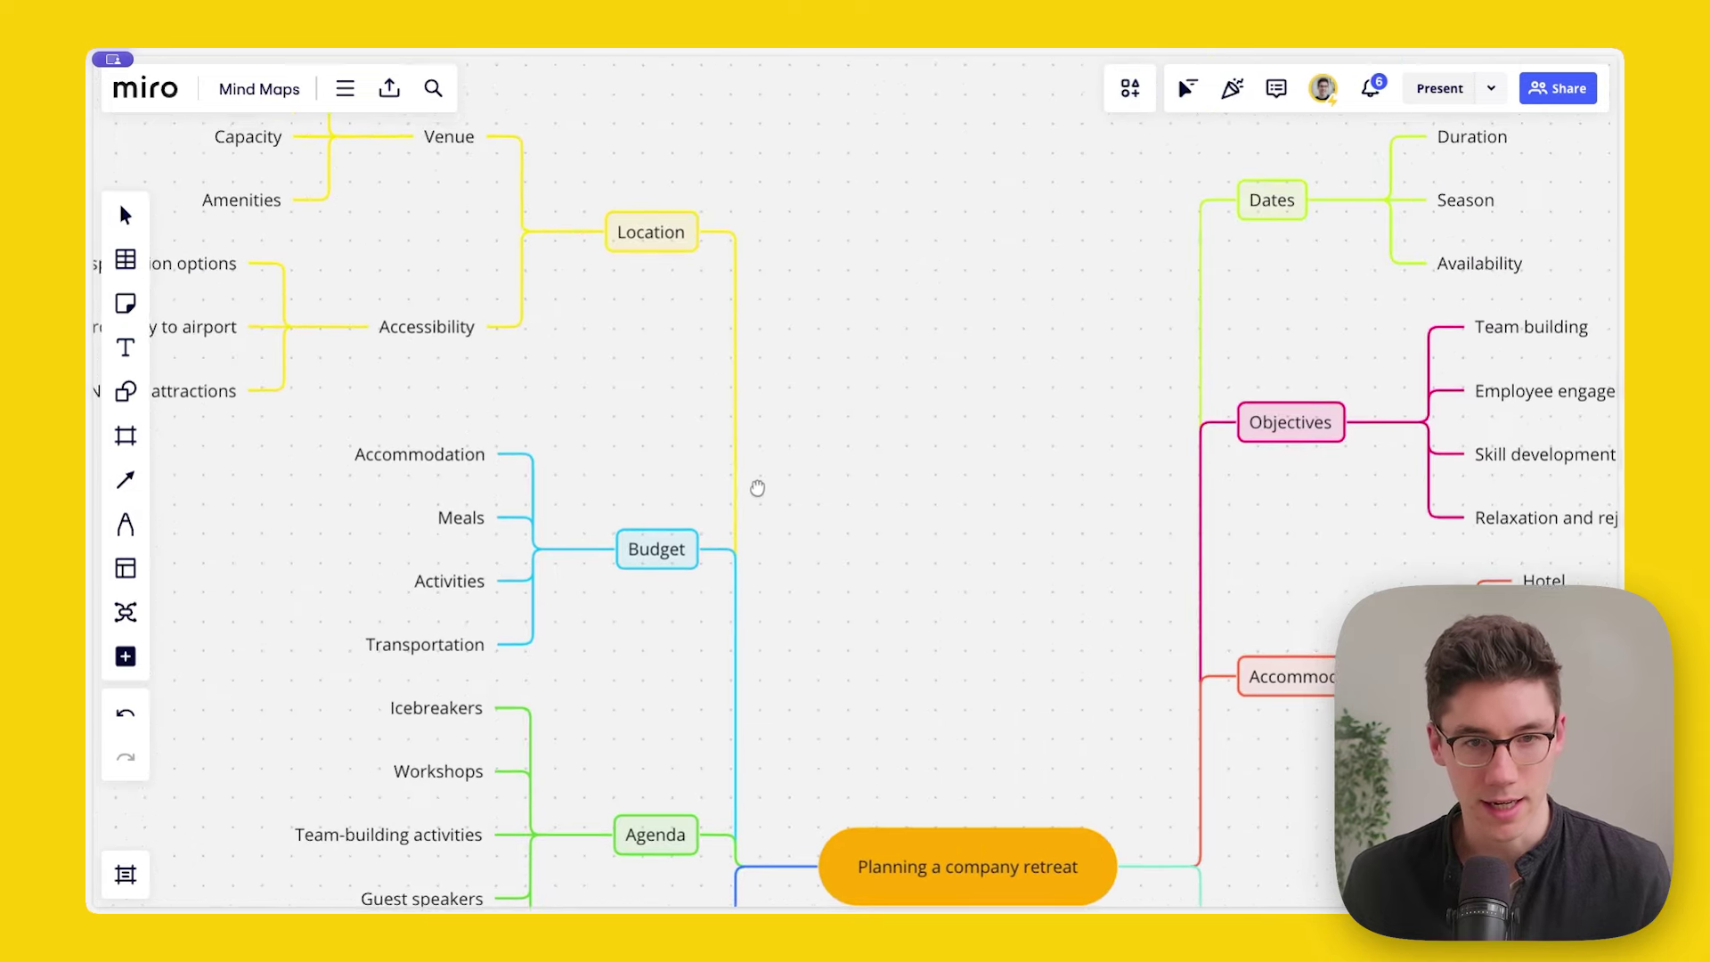
{"action": "scroll", "coordinate": [774, 427], "scroll_direction": "down", "scroll_amount": 1}
Step: Remove the Guest speakers node from the Agenda branch
{"action": "left_click_drag", "start_coordinate": [951, 553], "coordinate": [916, 259]}
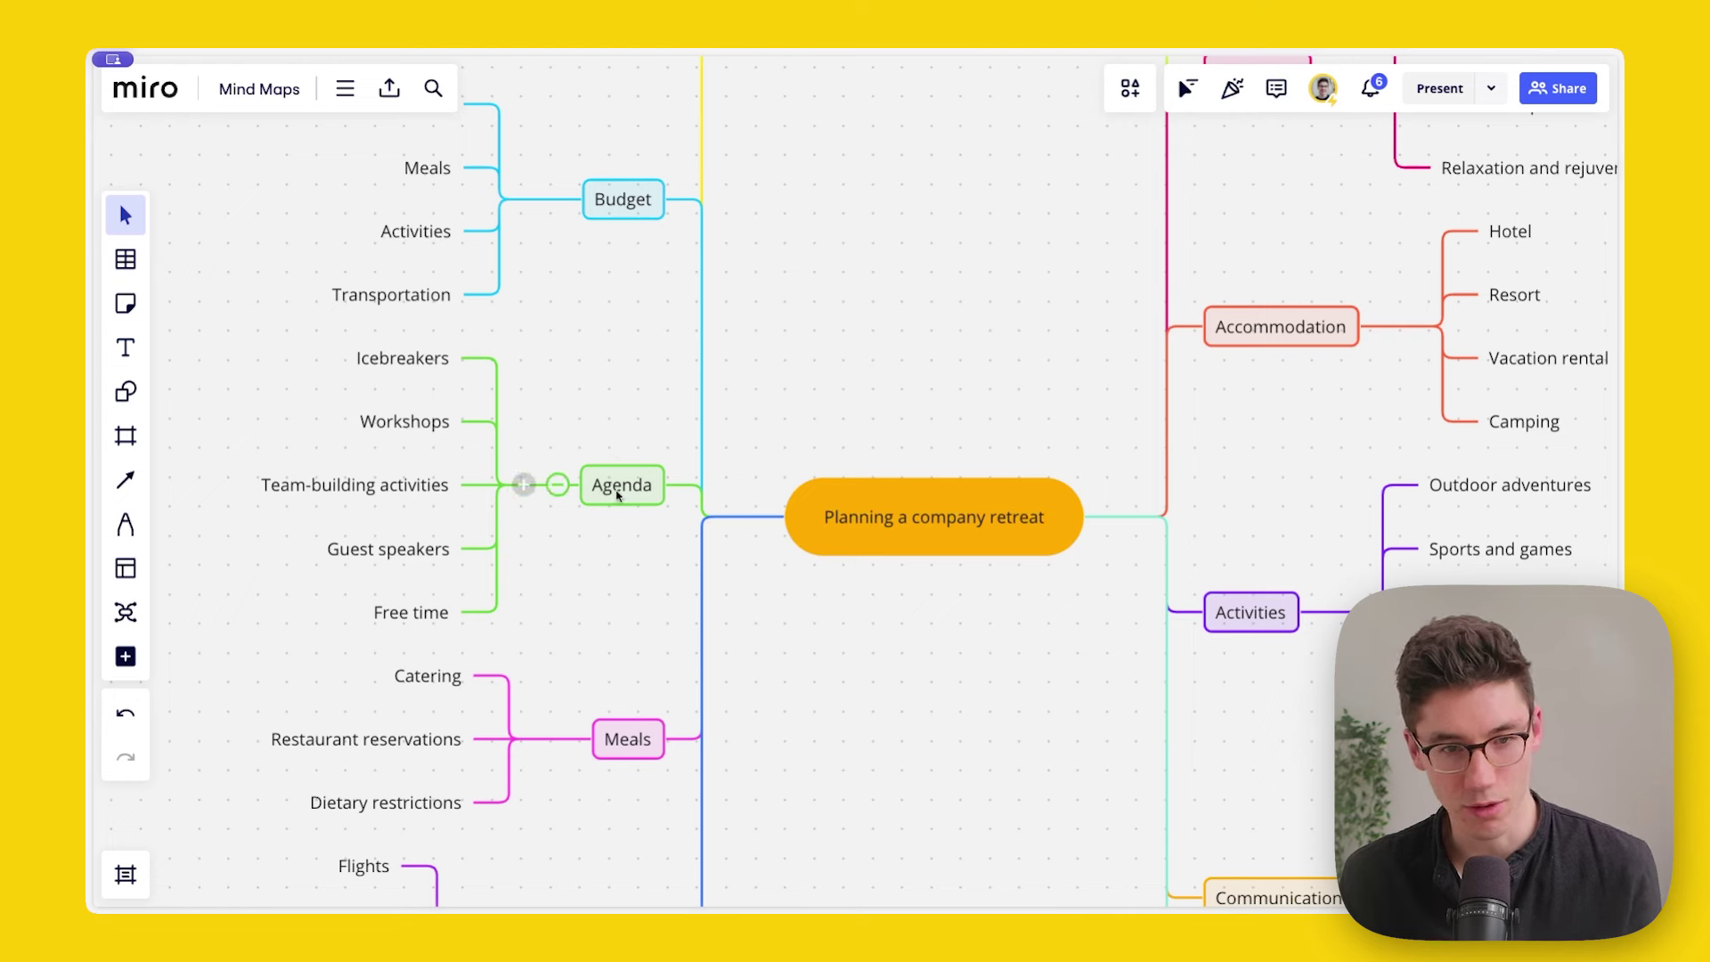
{"action": "left_click", "coordinate": [397, 472]}
{"action": "left_click", "coordinate": [416, 541]}
{"action": "left_click", "coordinate": [747, 401]}
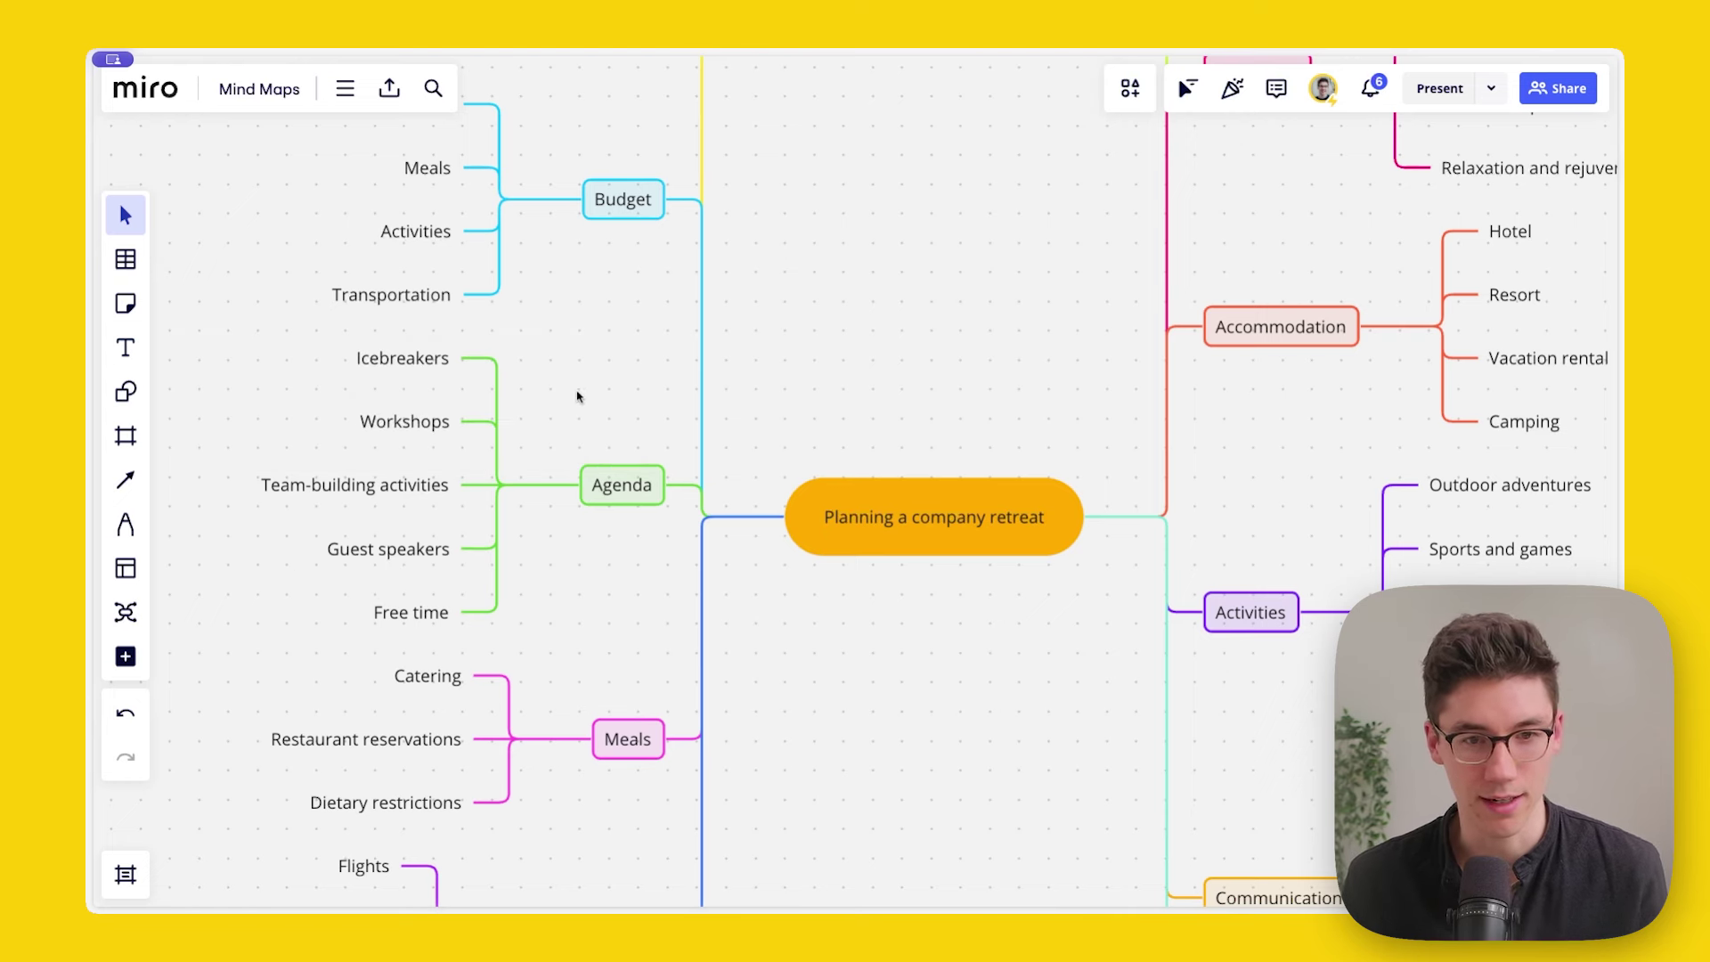
Step: Try a larger font on the central node, then set it back to 14
{"action": "left_click", "coordinate": [926, 540]}
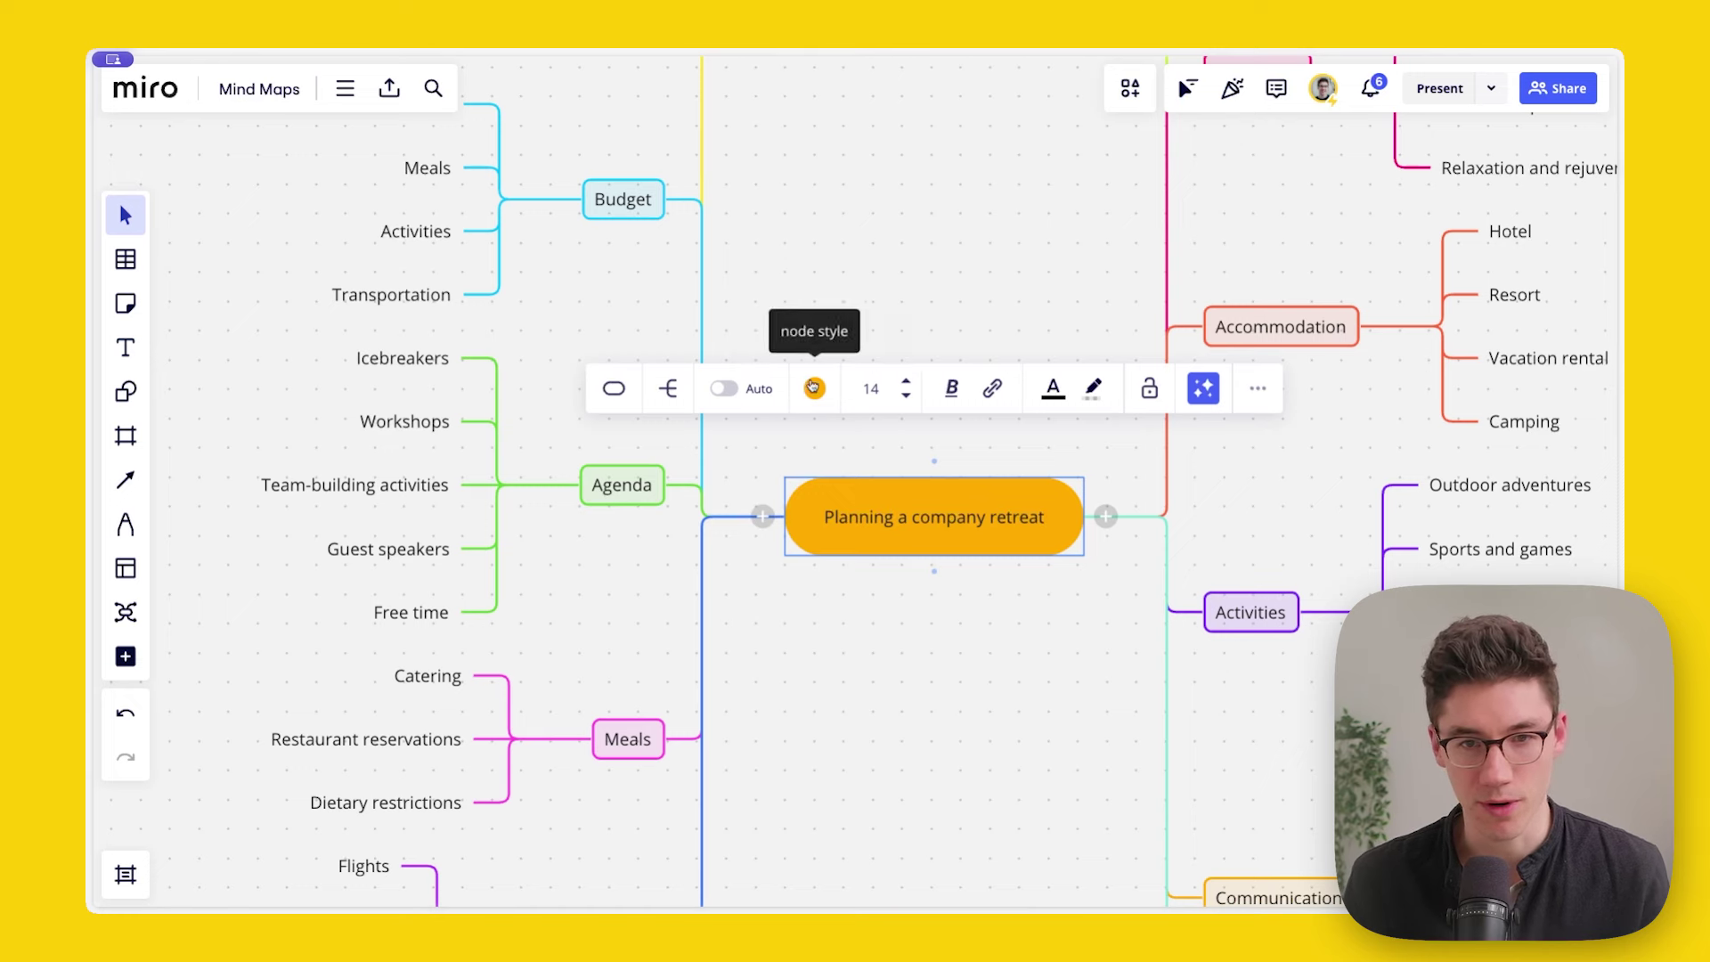
{"action": "left_click", "coordinate": [906, 381]}
{"action": "left_click", "coordinate": [906, 396]}
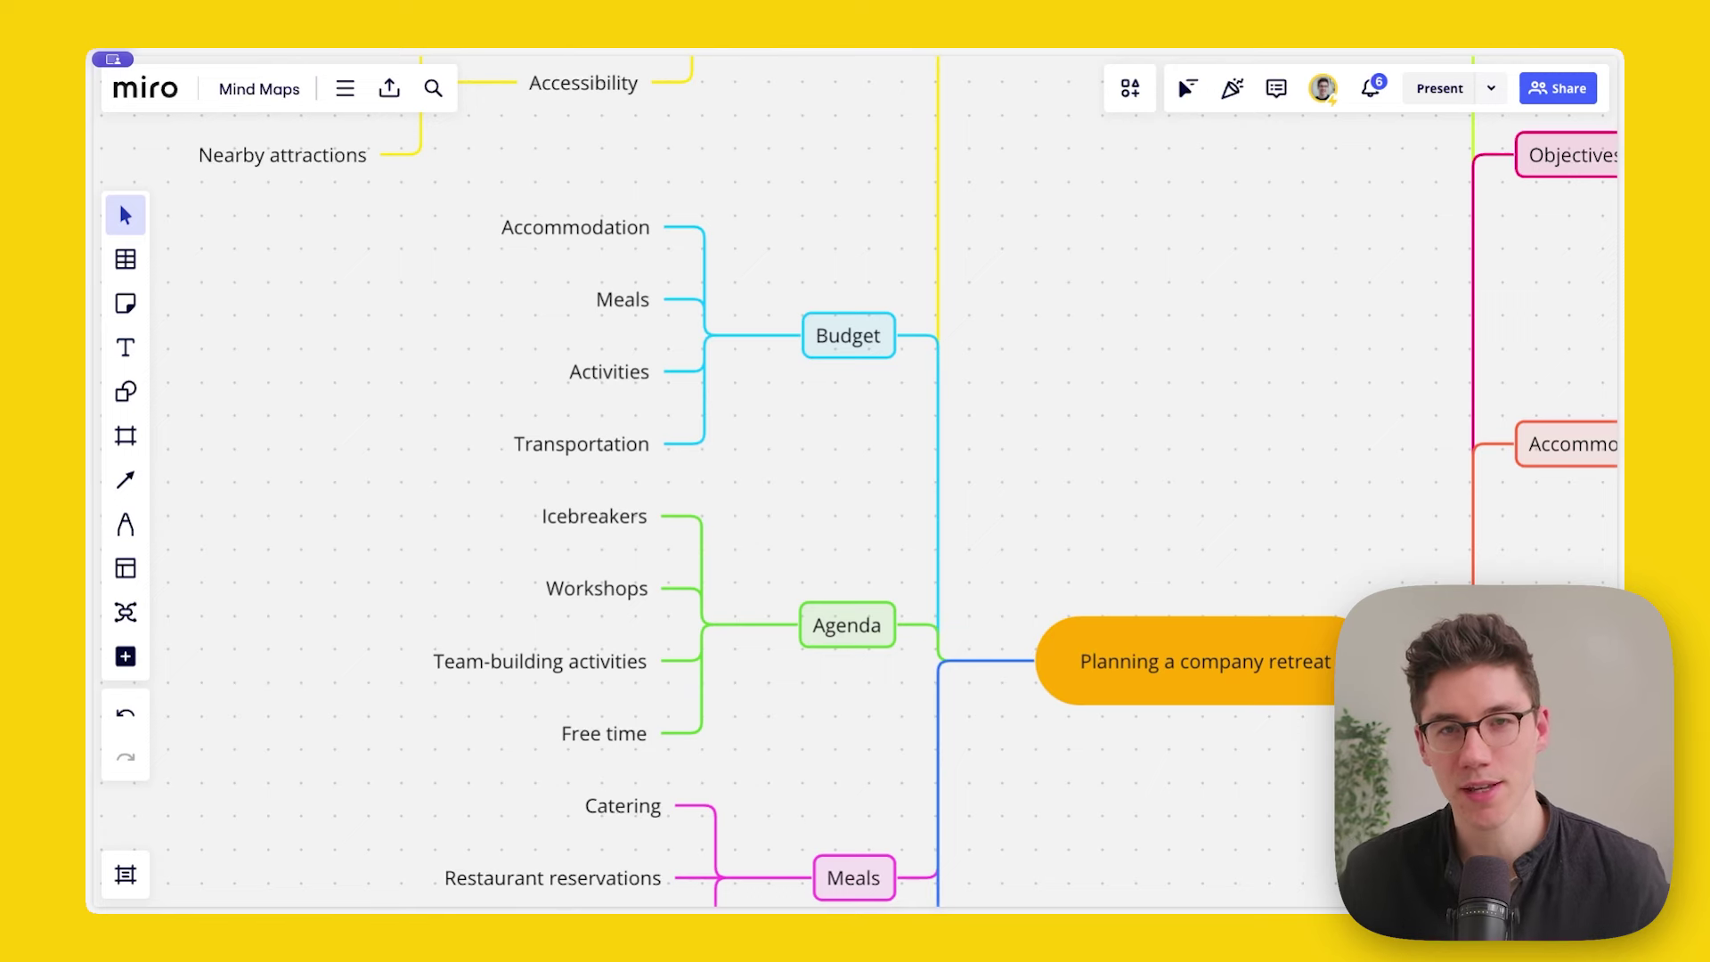
Step: Collapse the Agenda node so its four sub-topics show only as a count of 4
{"action": "left_click_drag", "start_coordinate": [844, 511], "coordinate": [832, 480]}
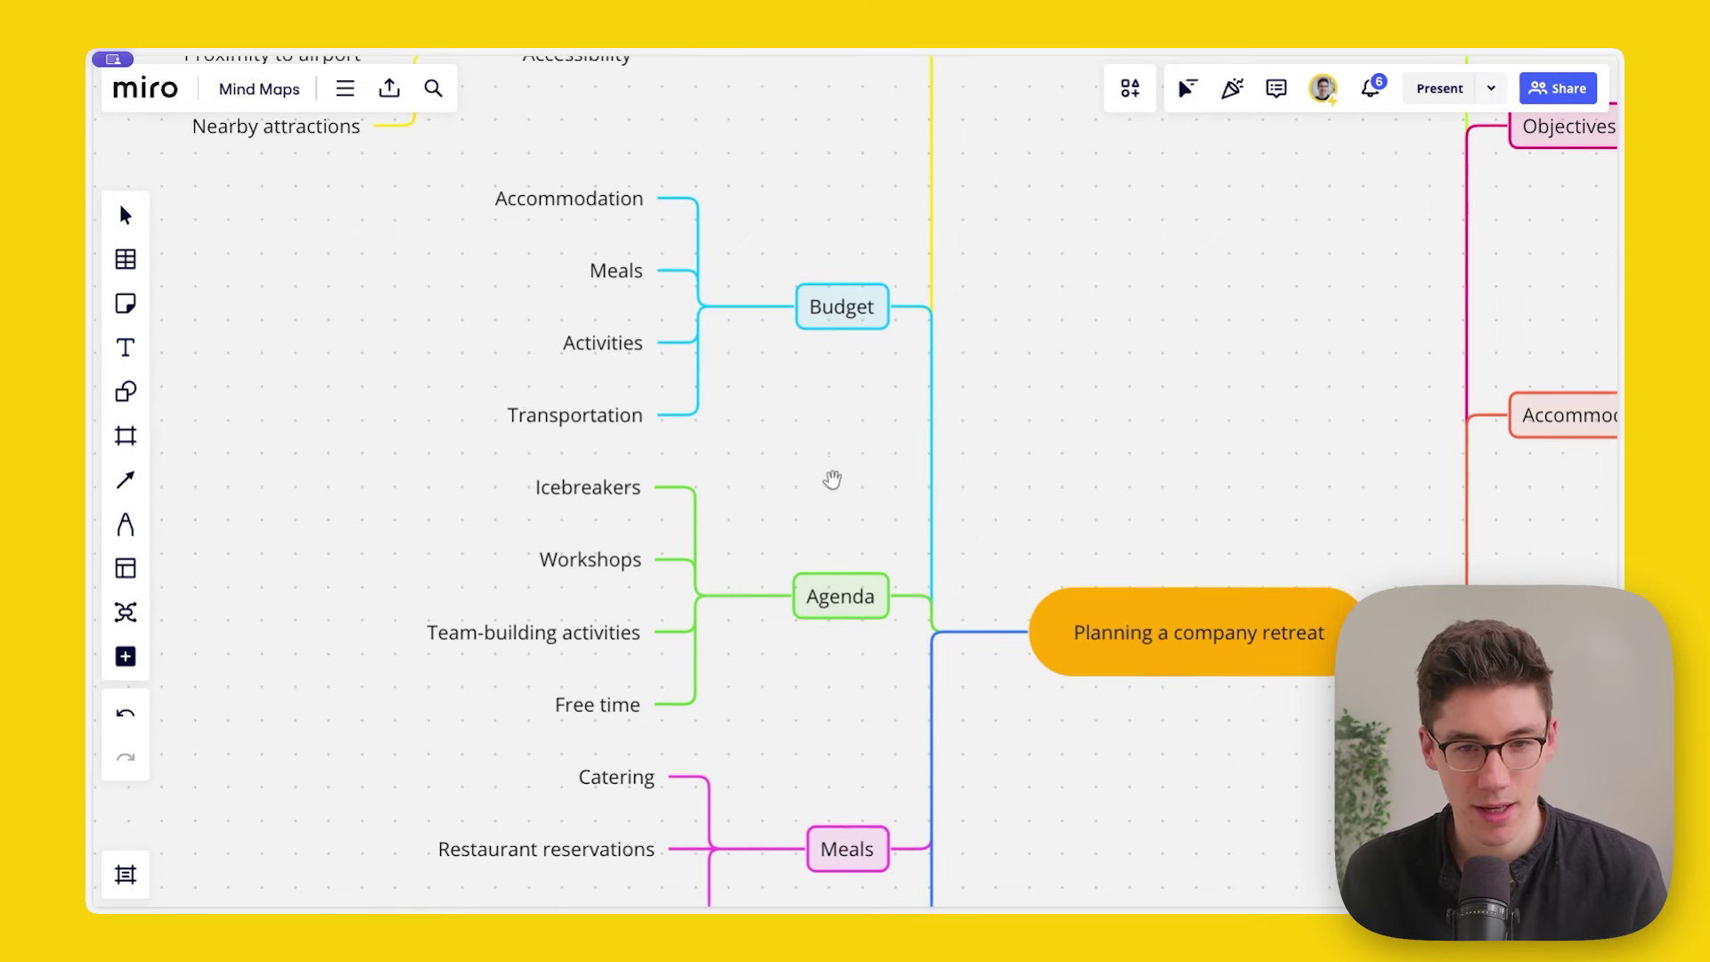
{"action": "scroll", "coordinate": [770, 570], "scroll_direction": "up", "scroll_amount": 2}
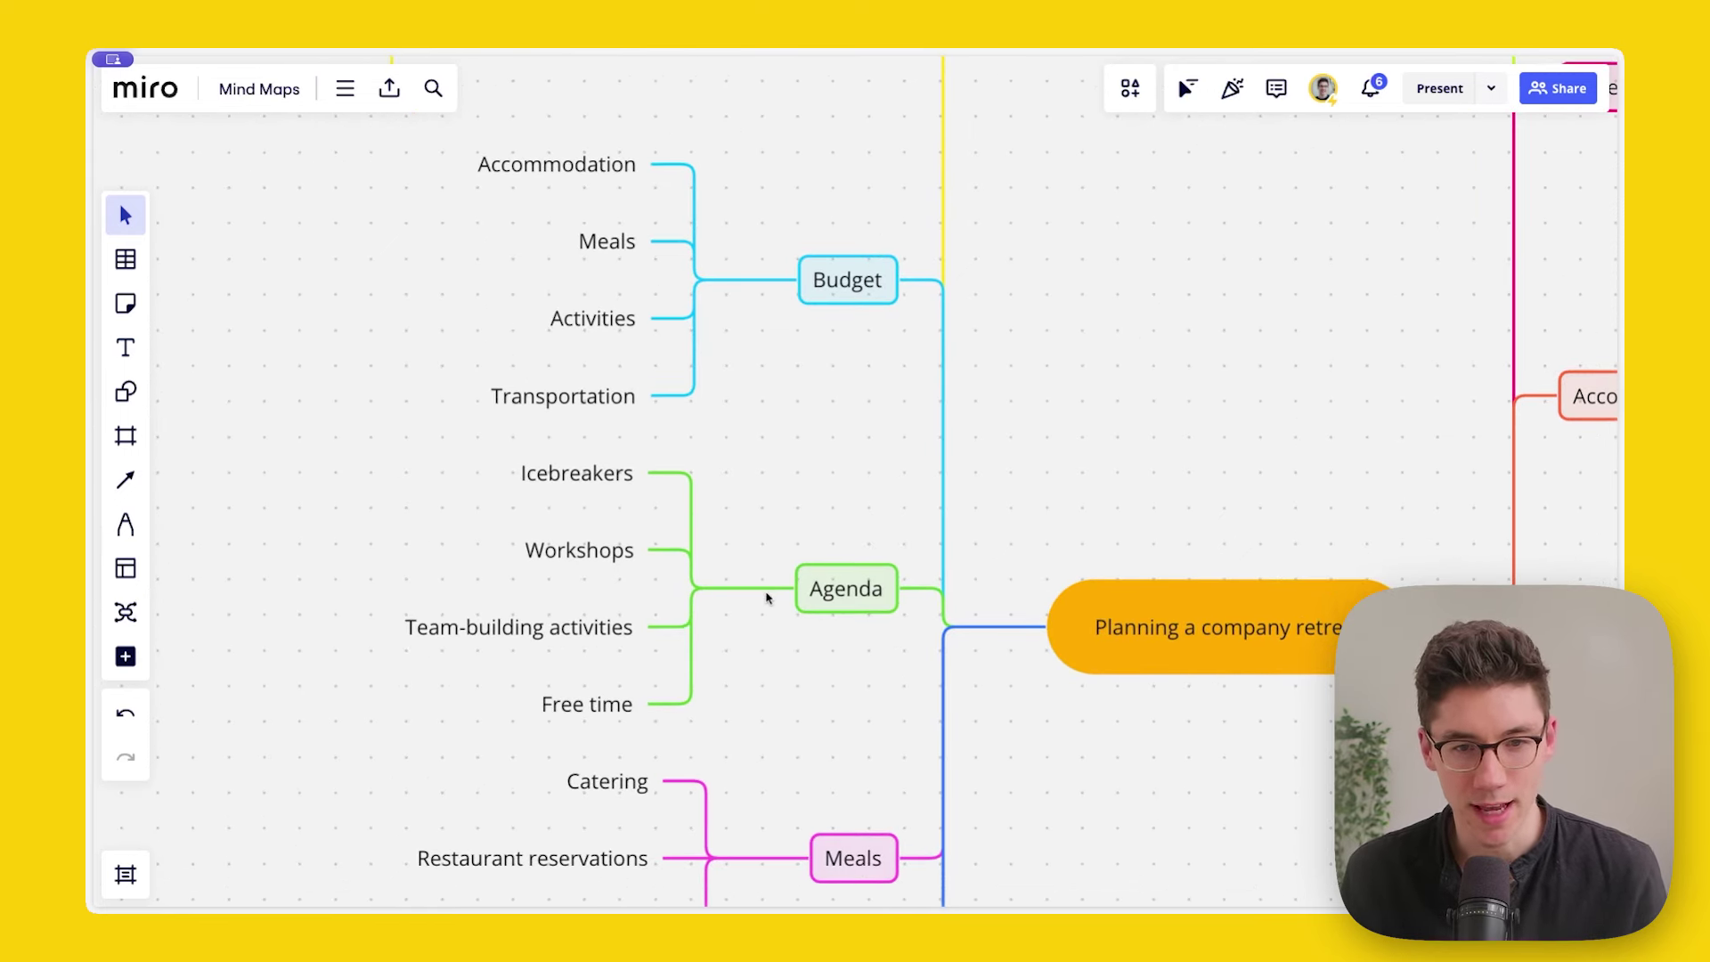
{"action": "scroll", "coordinate": [768, 526], "scroll_direction": "down", "scroll_amount": 3}
{"action": "scroll", "coordinate": [767, 485], "scroll_direction": "up", "scroll_amount": 2}
{"action": "scroll", "coordinate": [733, 339], "scroll_direction": "up", "scroll_amount": 2}
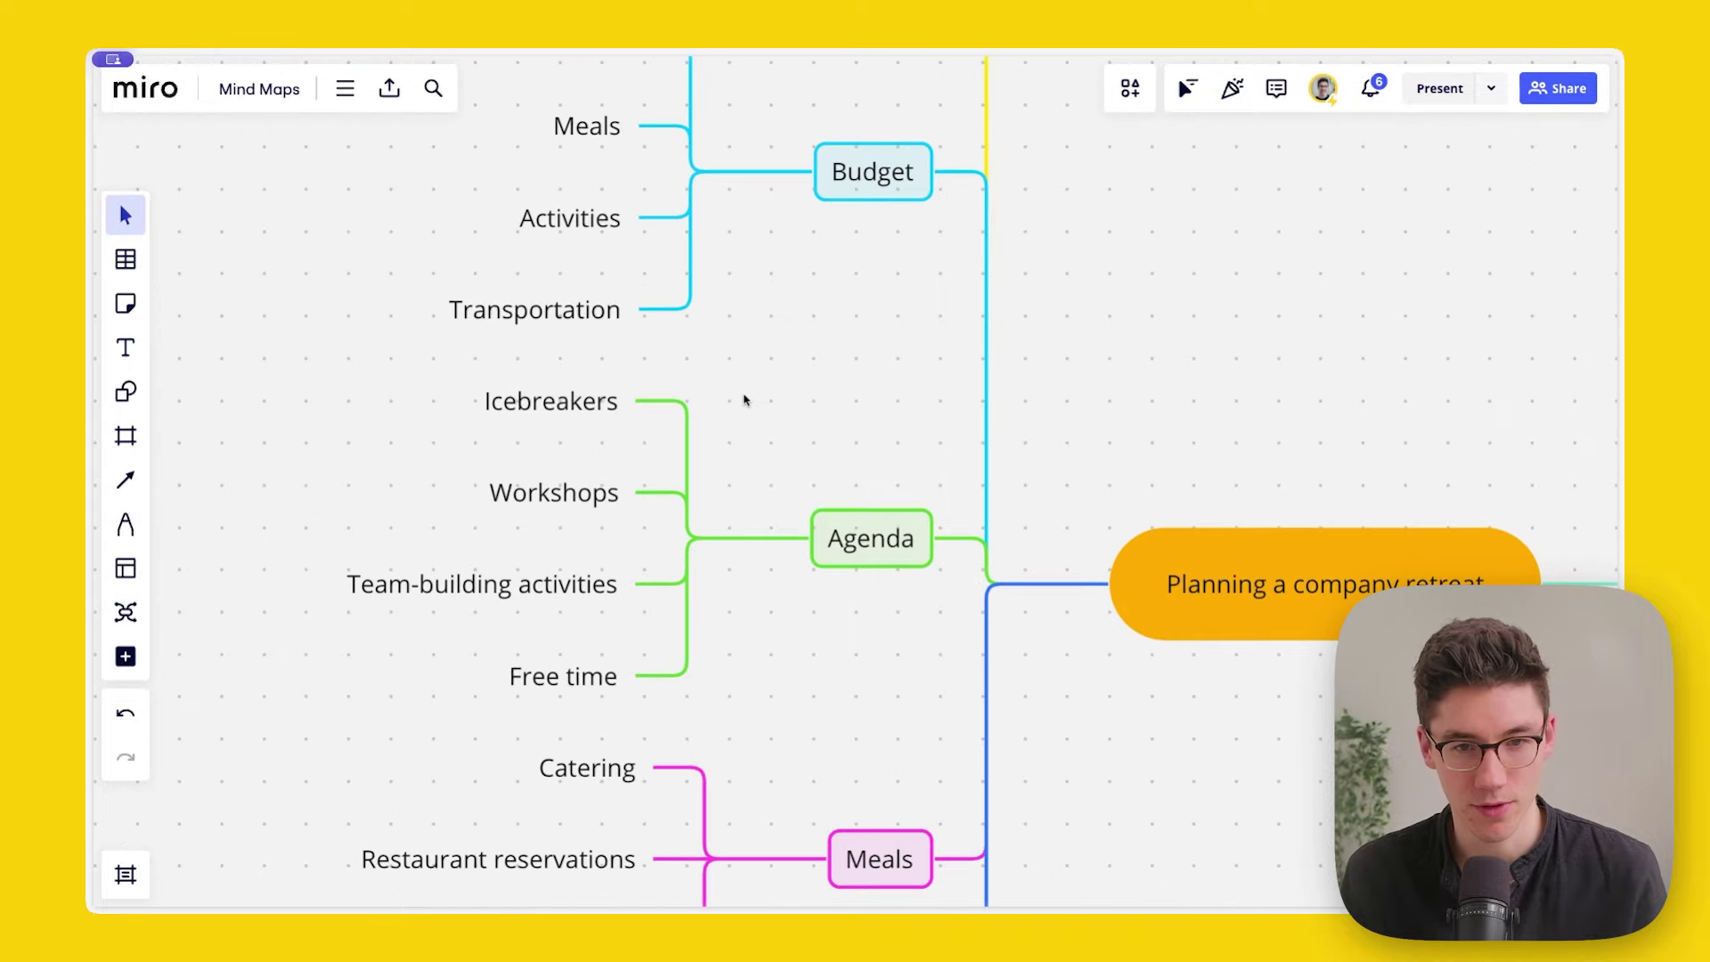
{"action": "scroll", "coordinate": [744, 397], "scroll_direction": "down", "scroll_amount": 1}
{"action": "key", "text": "v"}
{"action": "left_click", "coordinate": [840, 493]}
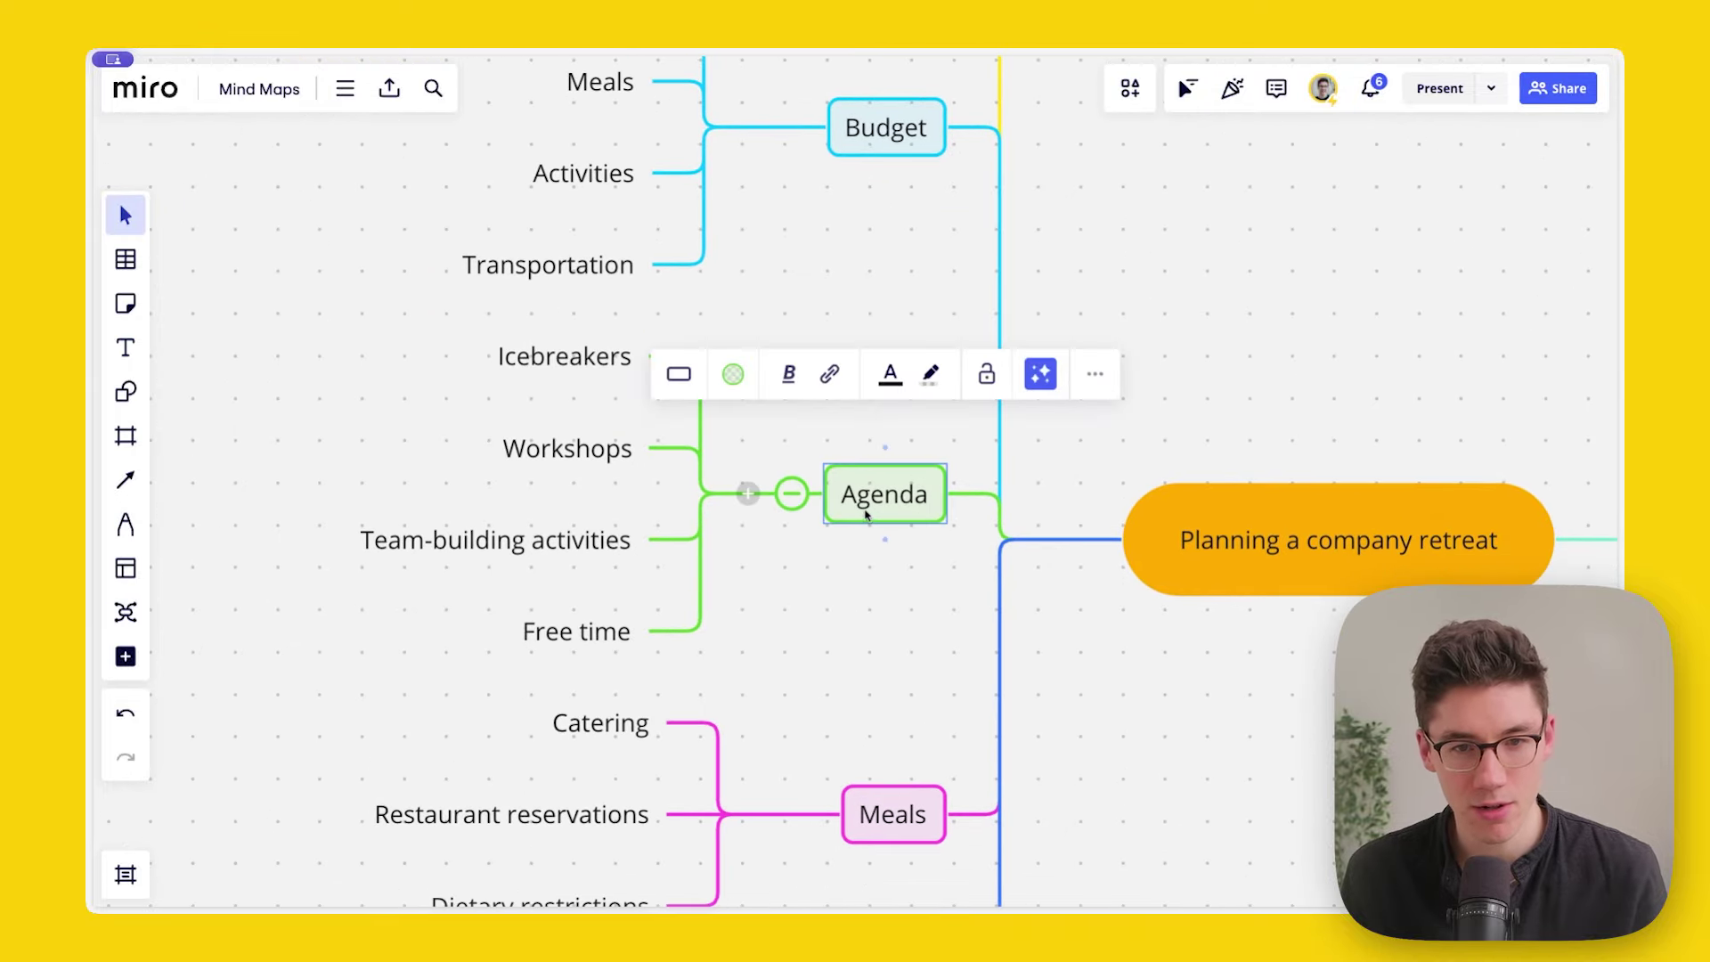
{"action": "left_click", "coordinate": [797, 497]}
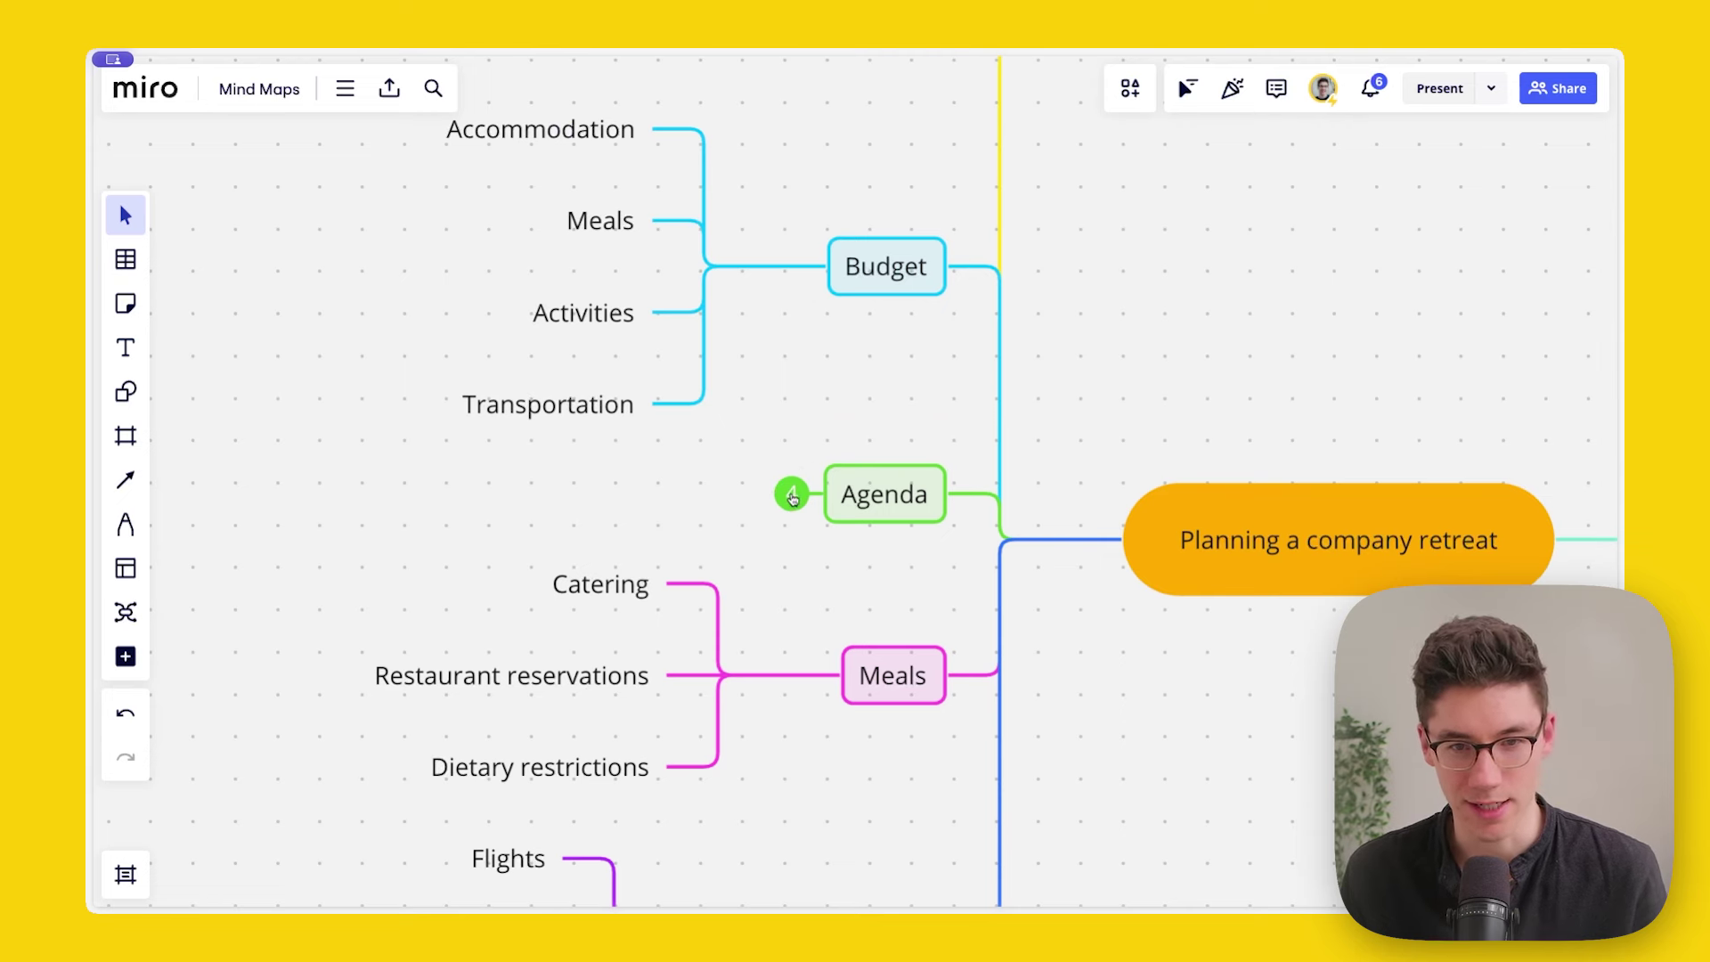
Step: Collapse and re-expand Budget, then expand Agenda to reveal its four sub-topics
{"action": "left_click", "coordinate": [795, 266]}
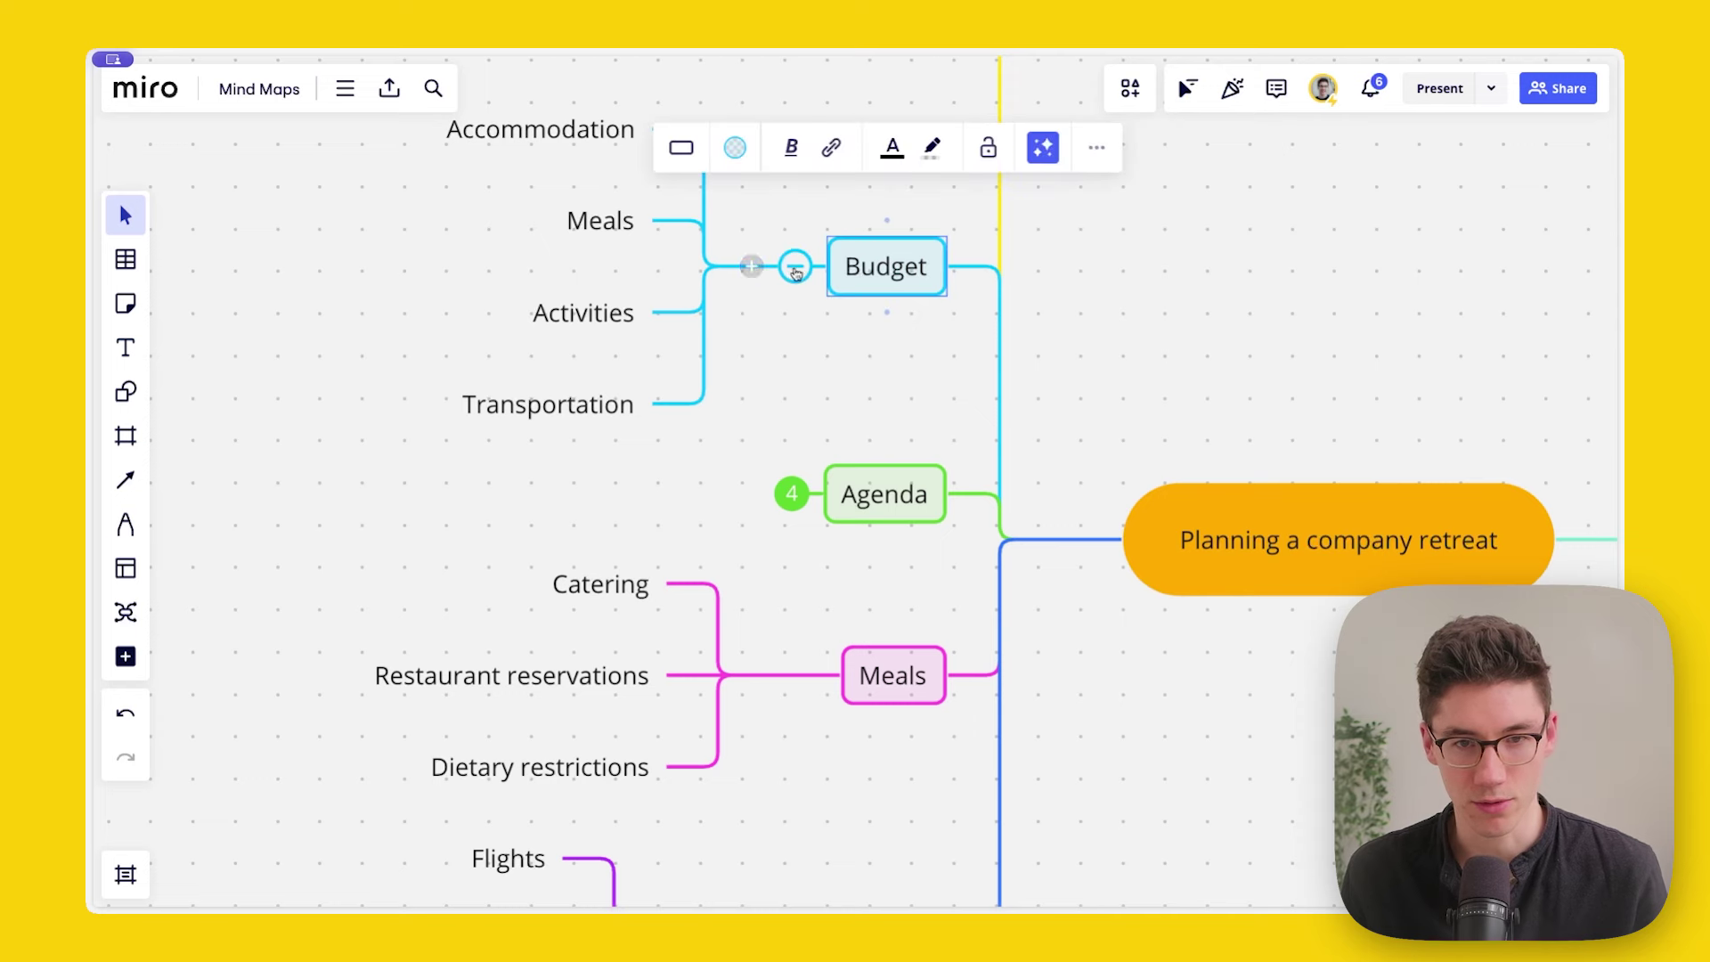
{"action": "left_click", "coordinate": [795, 265]}
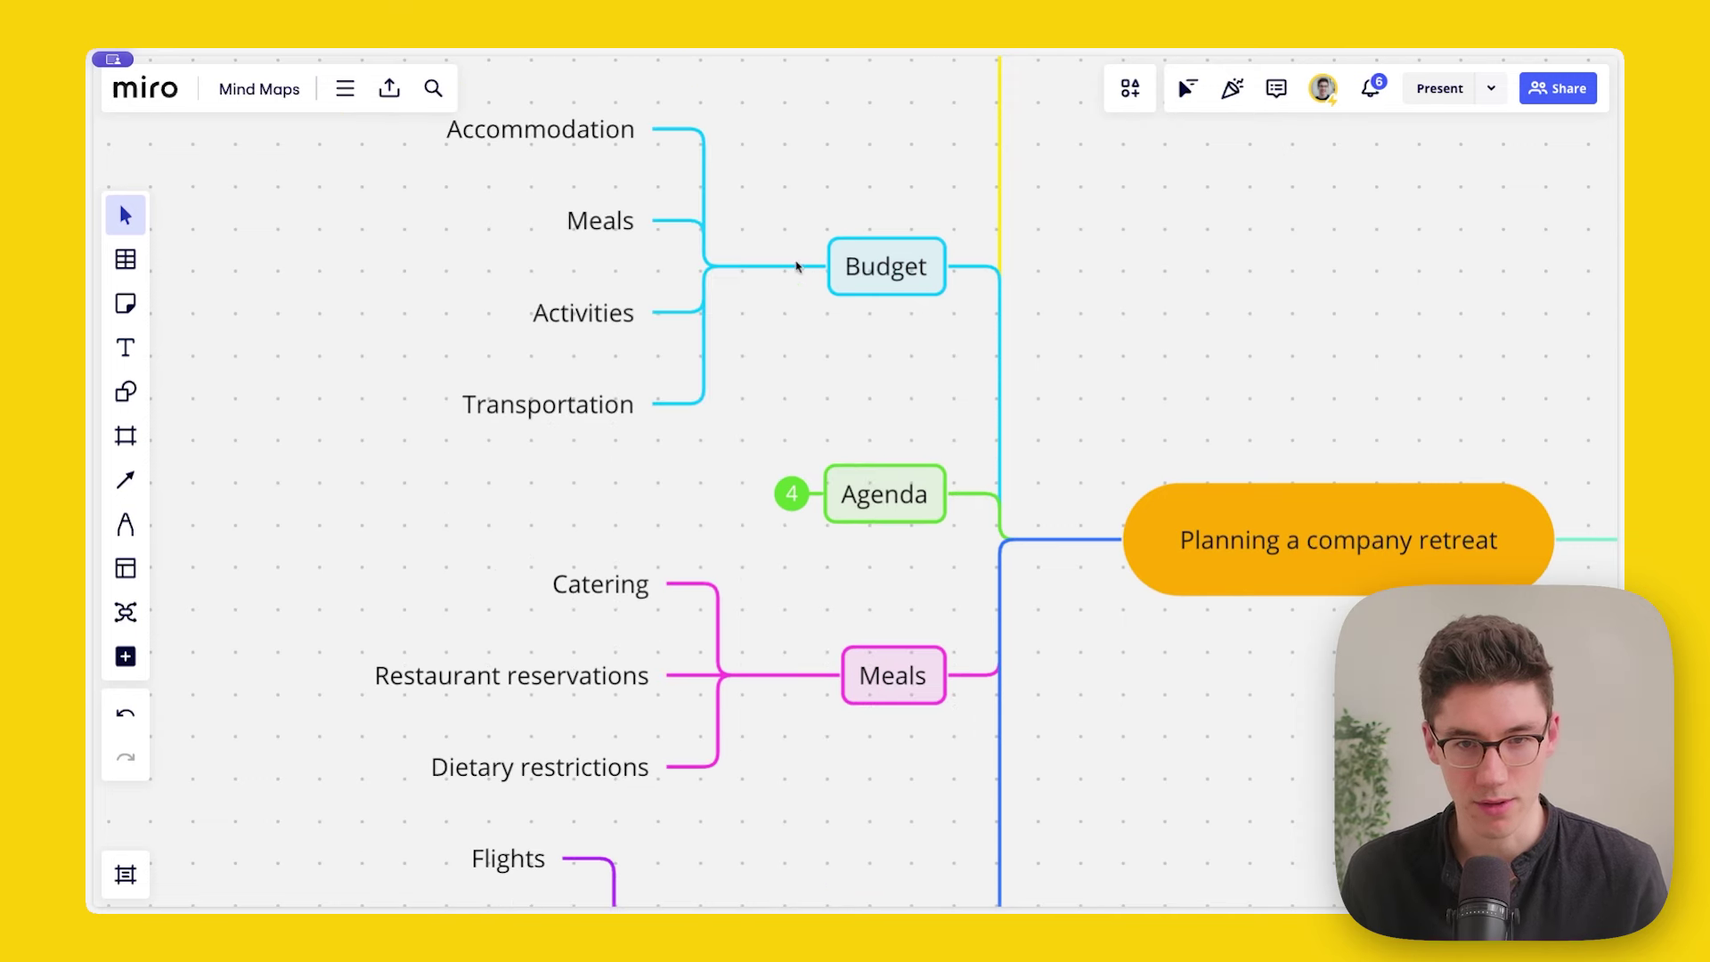
{"action": "left_click", "coordinate": [792, 494]}
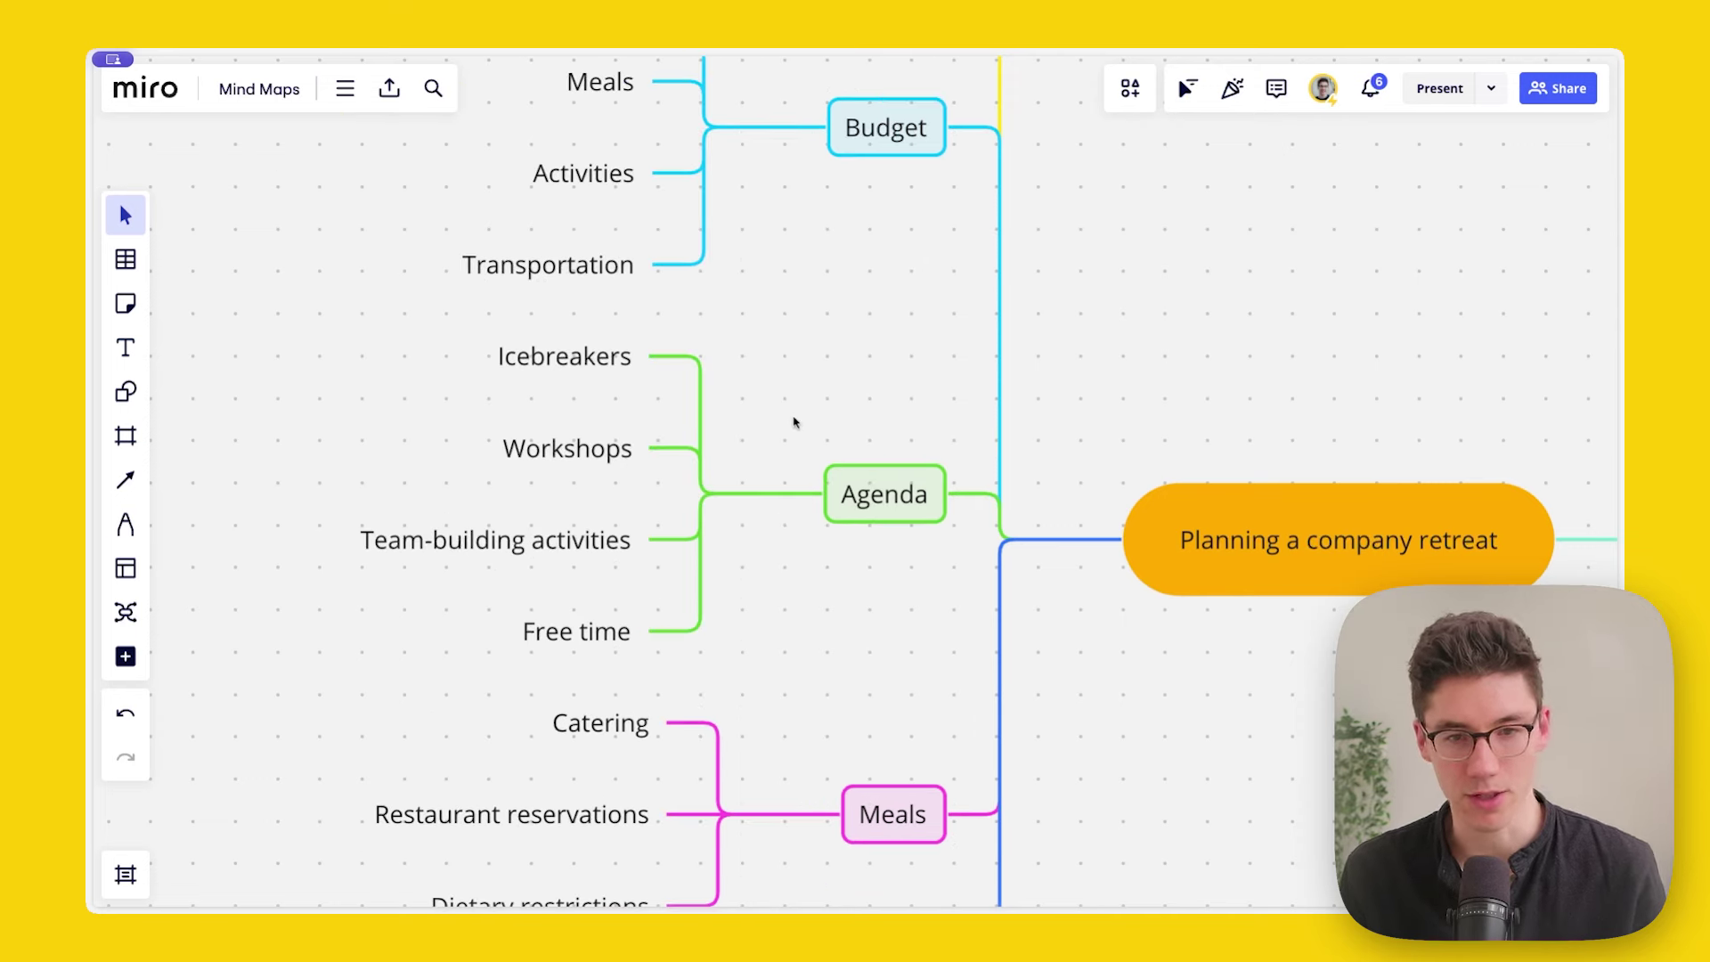
Step: Zoom in on the map and select the Budget node
{"action": "left_click_drag", "start_coordinate": [850, 324], "coordinate": [848, 329]}
{"action": "scroll", "coordinate": [842, 334], "scroll_direction": "up", "scroll_amount": 3}
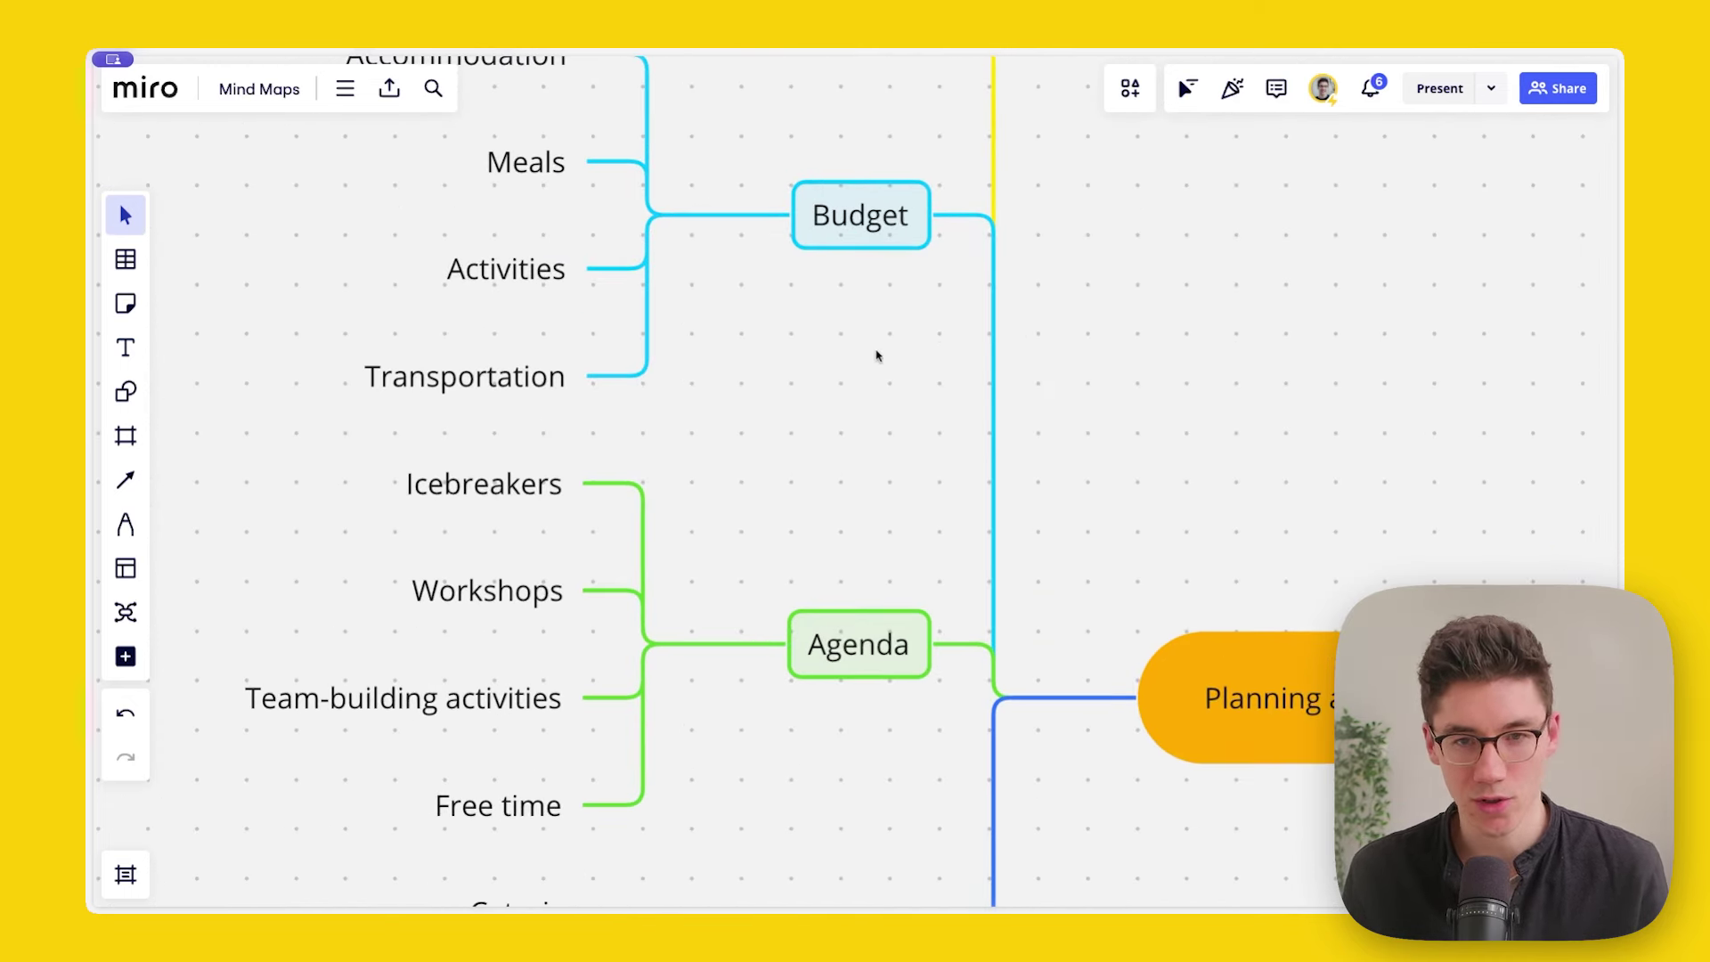
{"action": "mouse_move", "coordinate": [848, 209]}
{"action": "scroll", "coordinate": [848, 209], "scroll_direction": "up", "scroll_amount": 1}
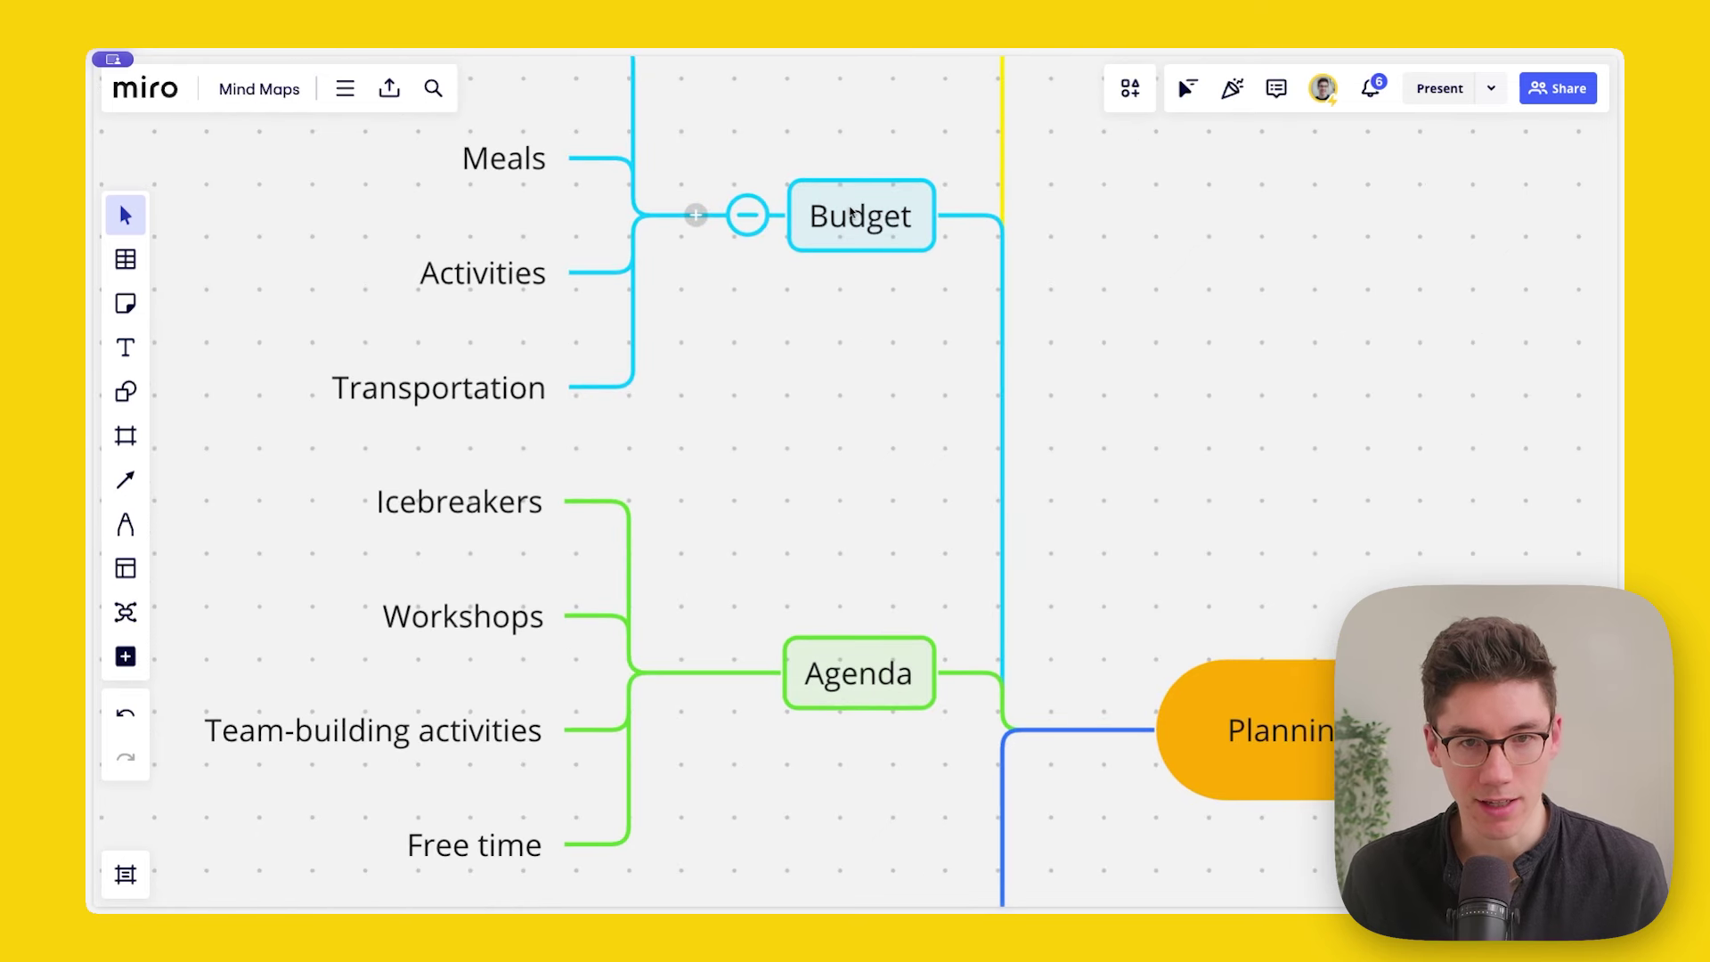
{"action": "left_click", "coordinate": [848, 212]}
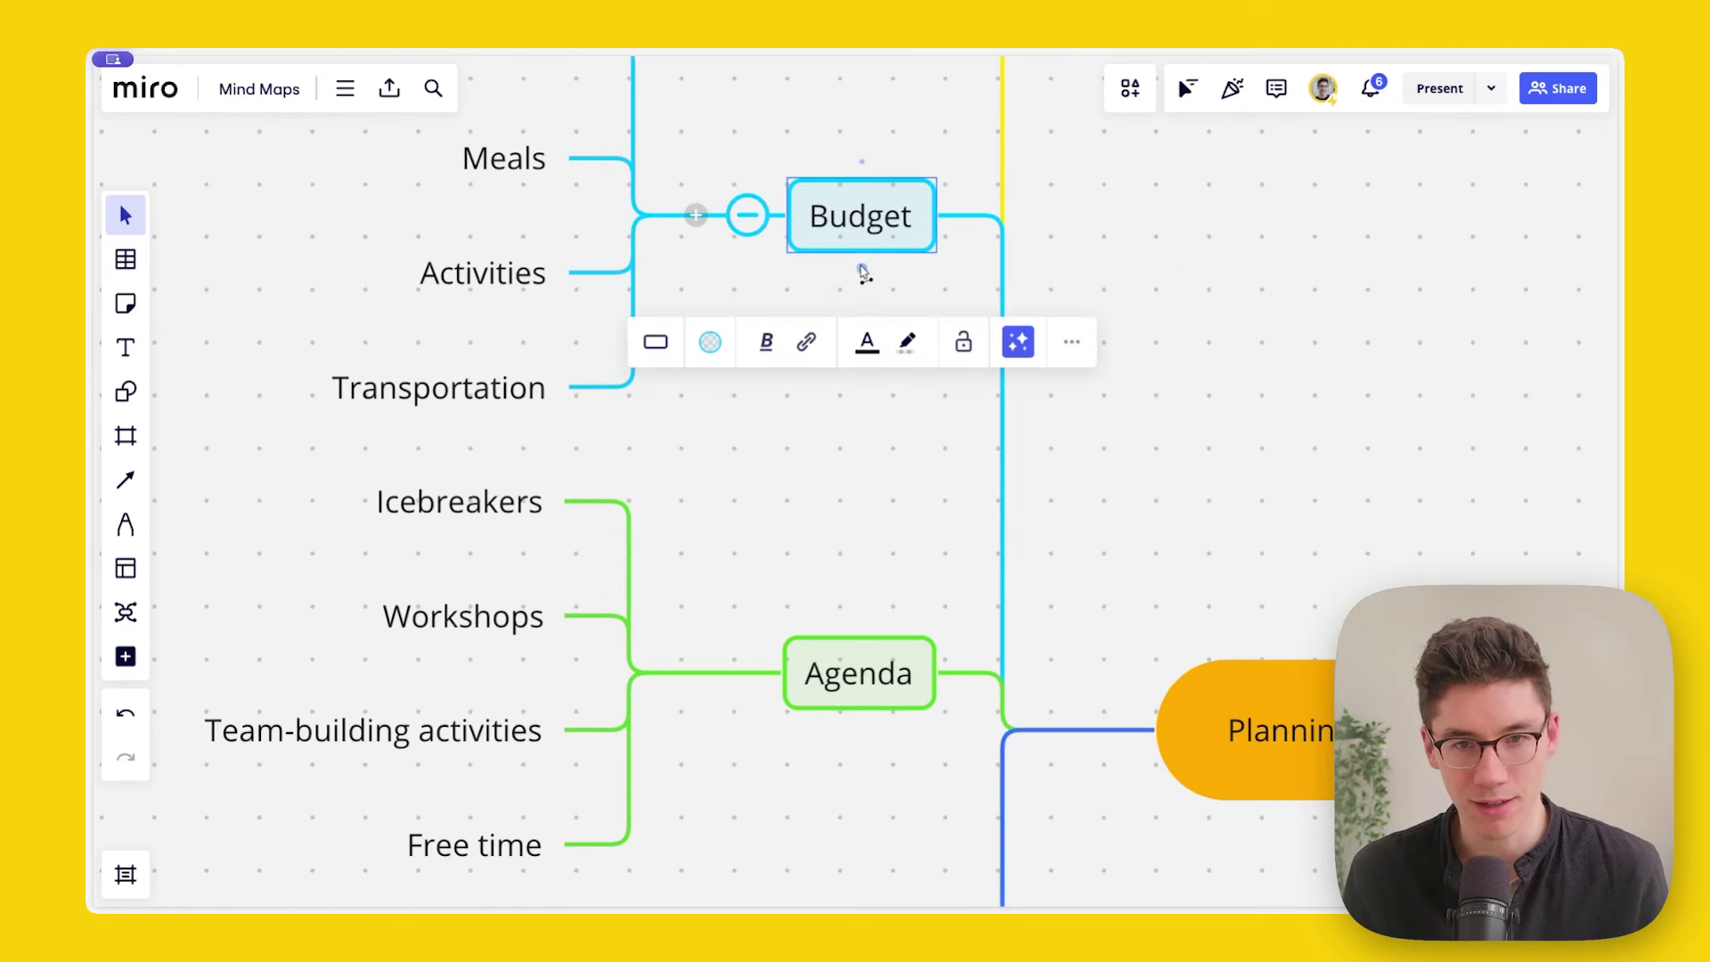
{"action": "left_click_drag", "start_coordinate": [862, 276], "coordinate": [856, 637]}
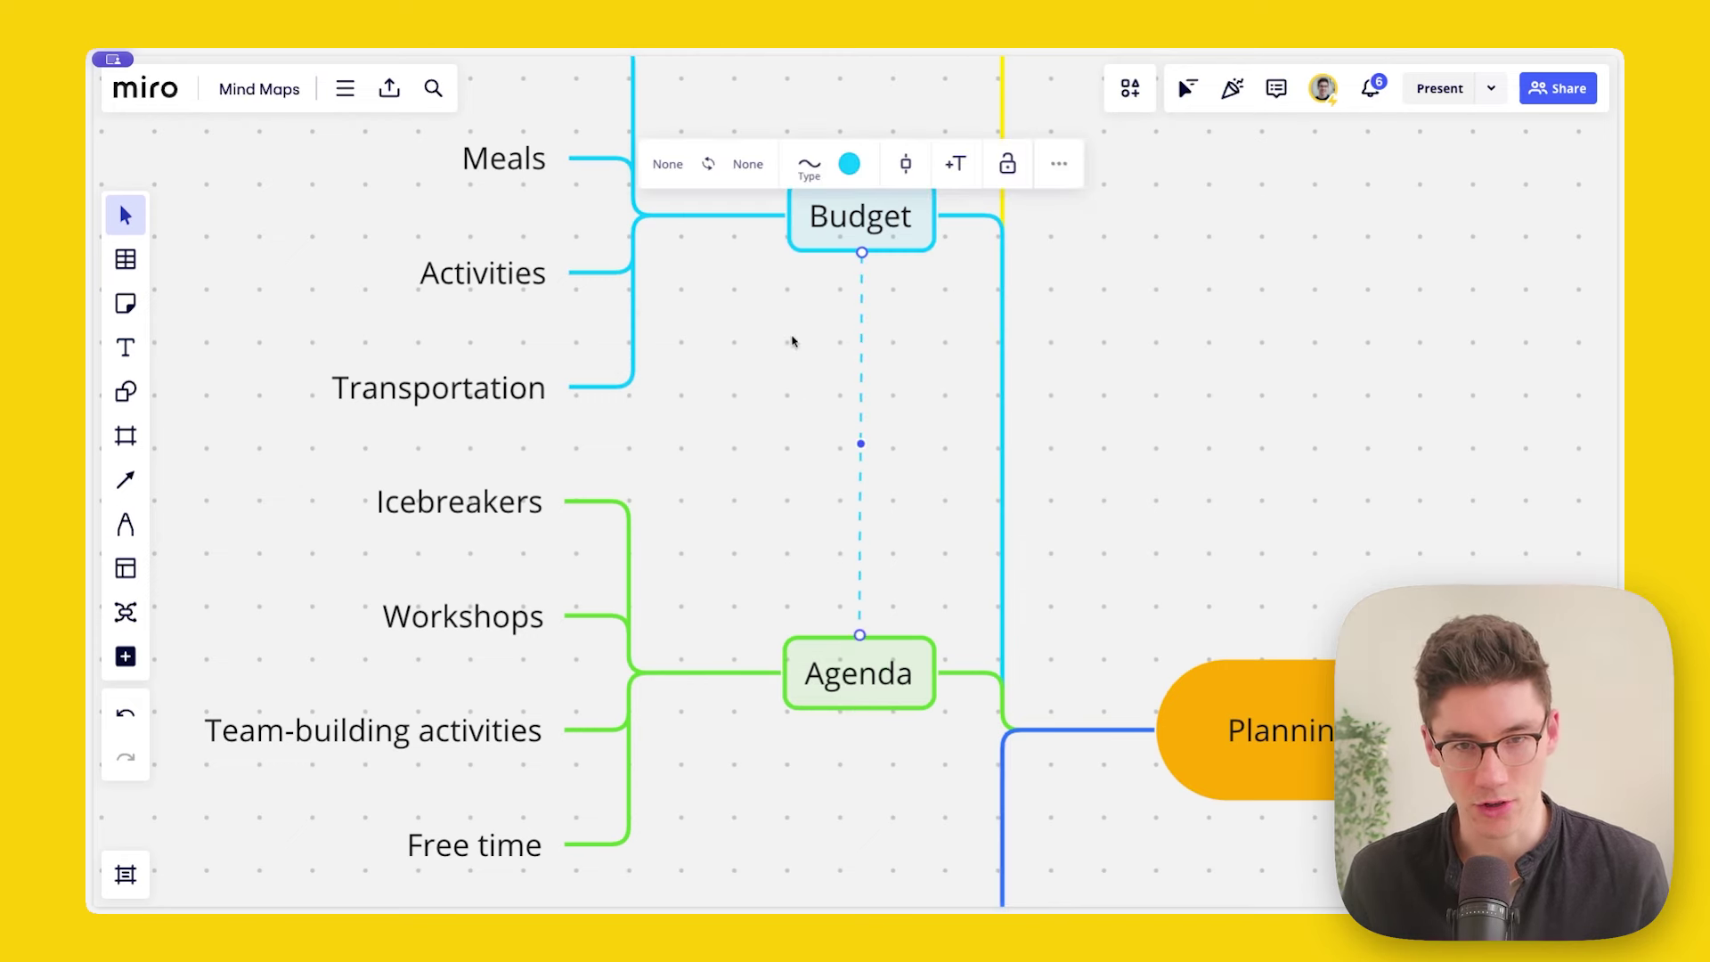
{"action": "left_click", "coordinate": [755, 169]}
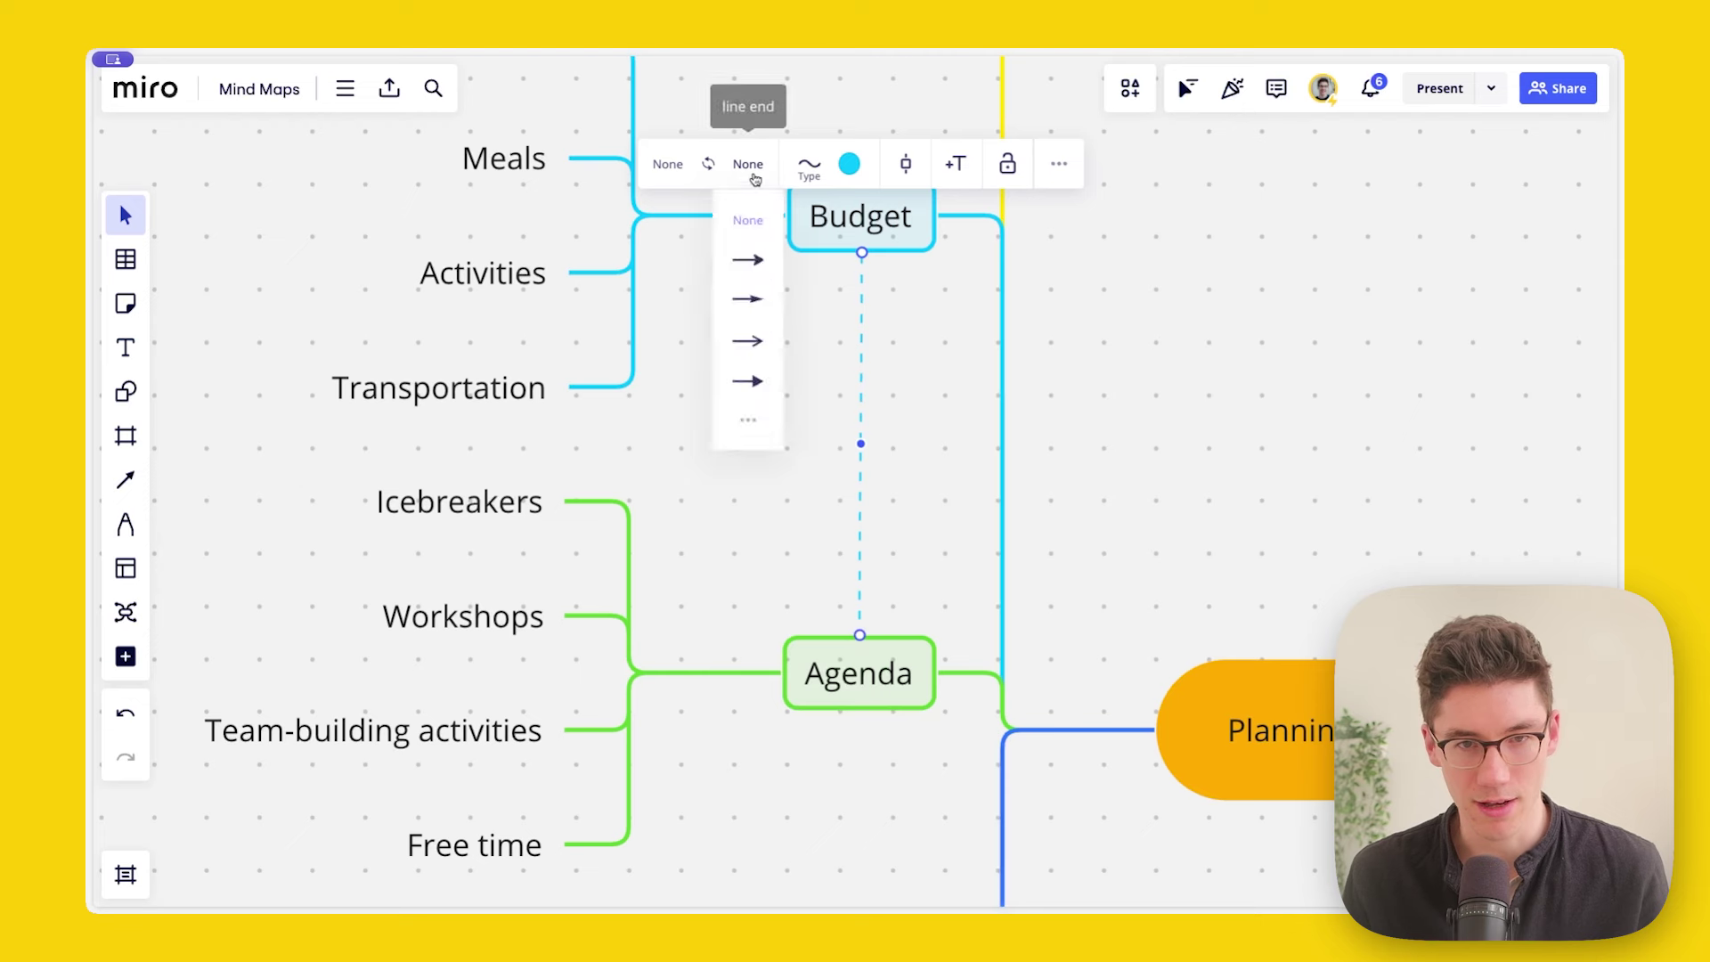
{"action": "left_click", "coordinate": [764, 347]}
{"action": "double_click", "coordinate": [863, 416]}
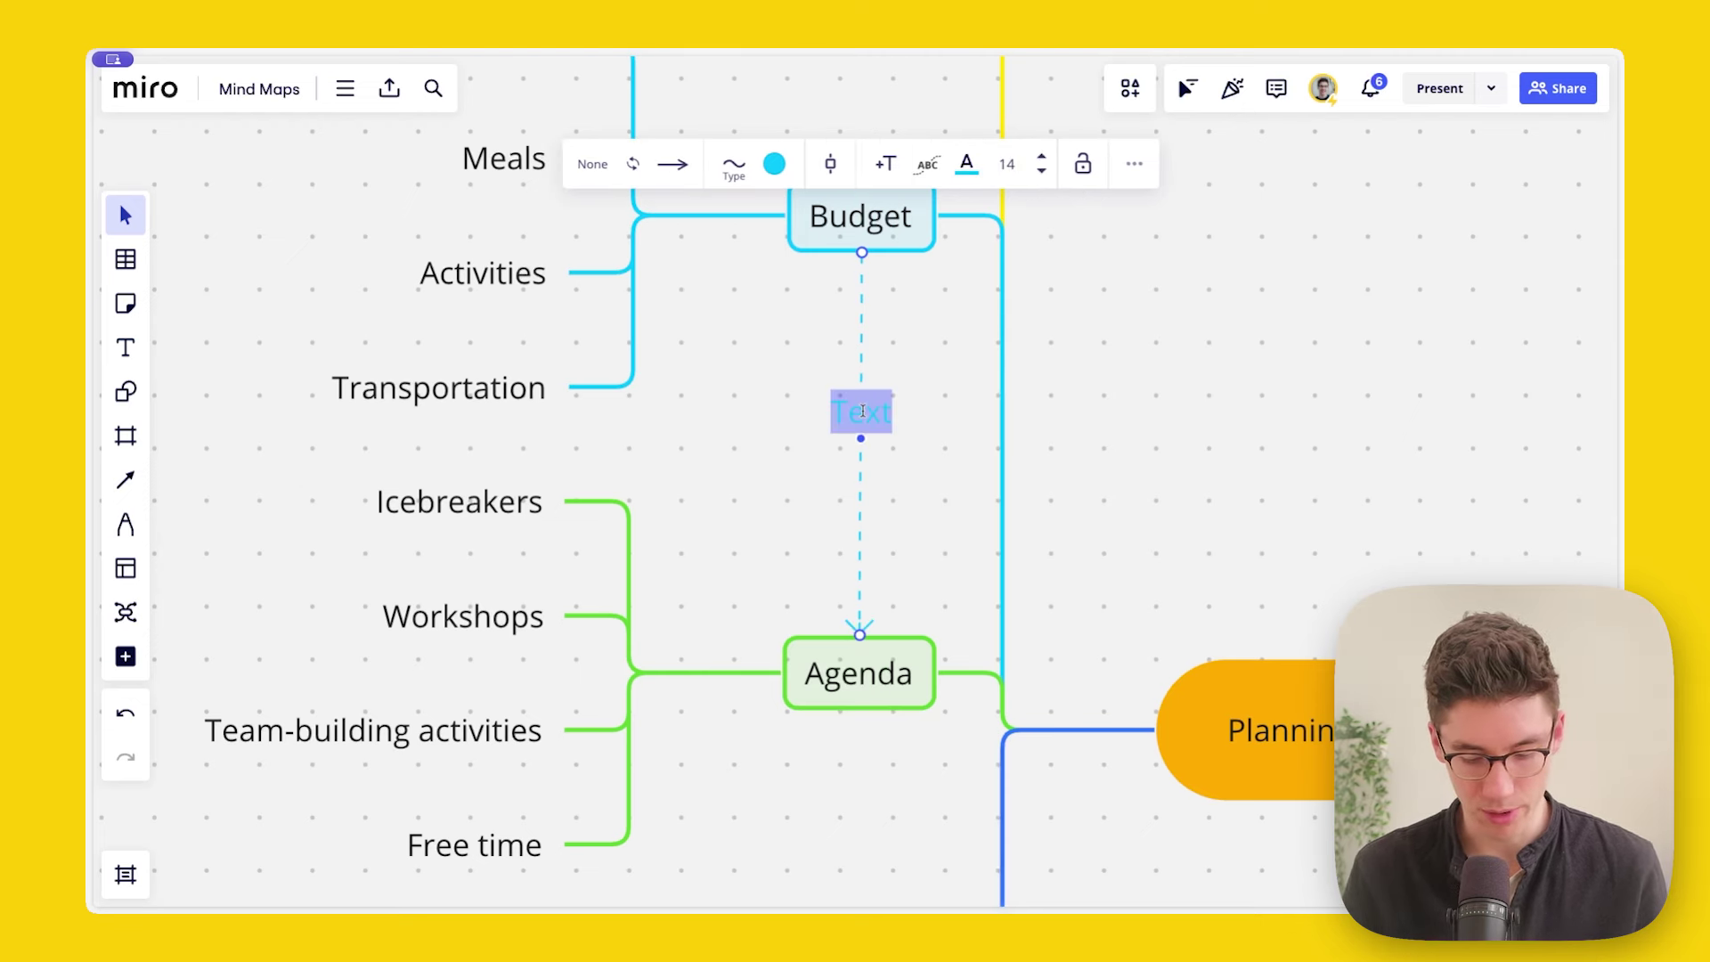
{"action": "type", "text": "restricts"}
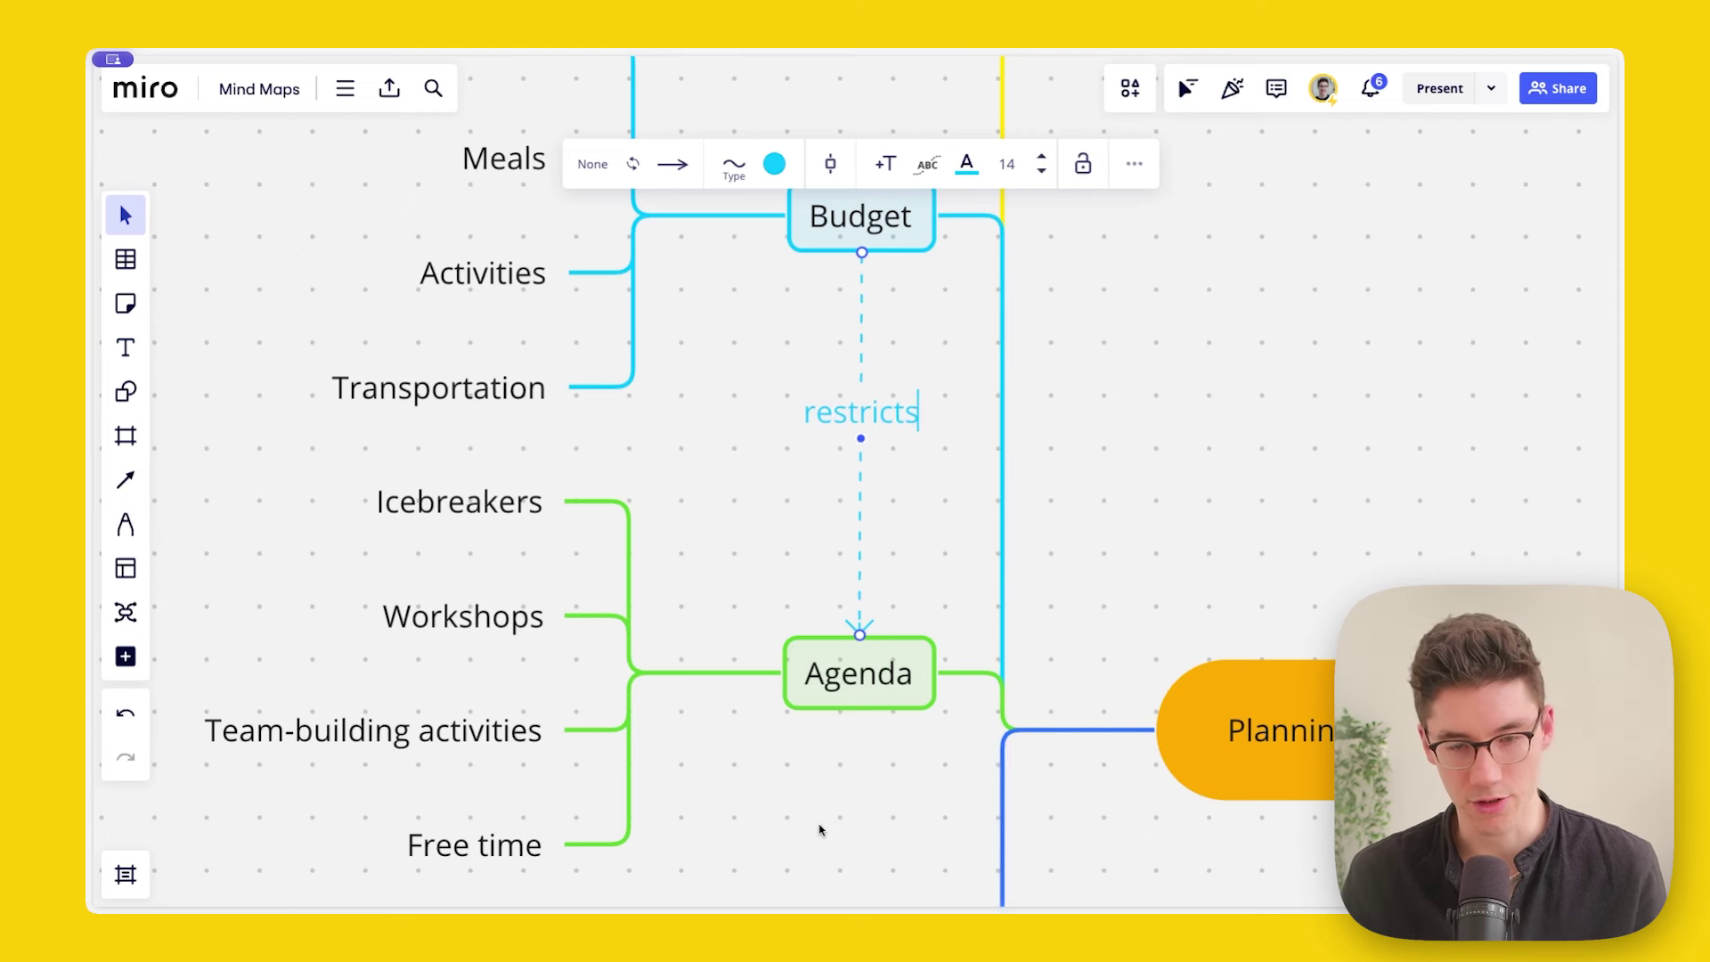
{"action": "key", "text": "Escape"}
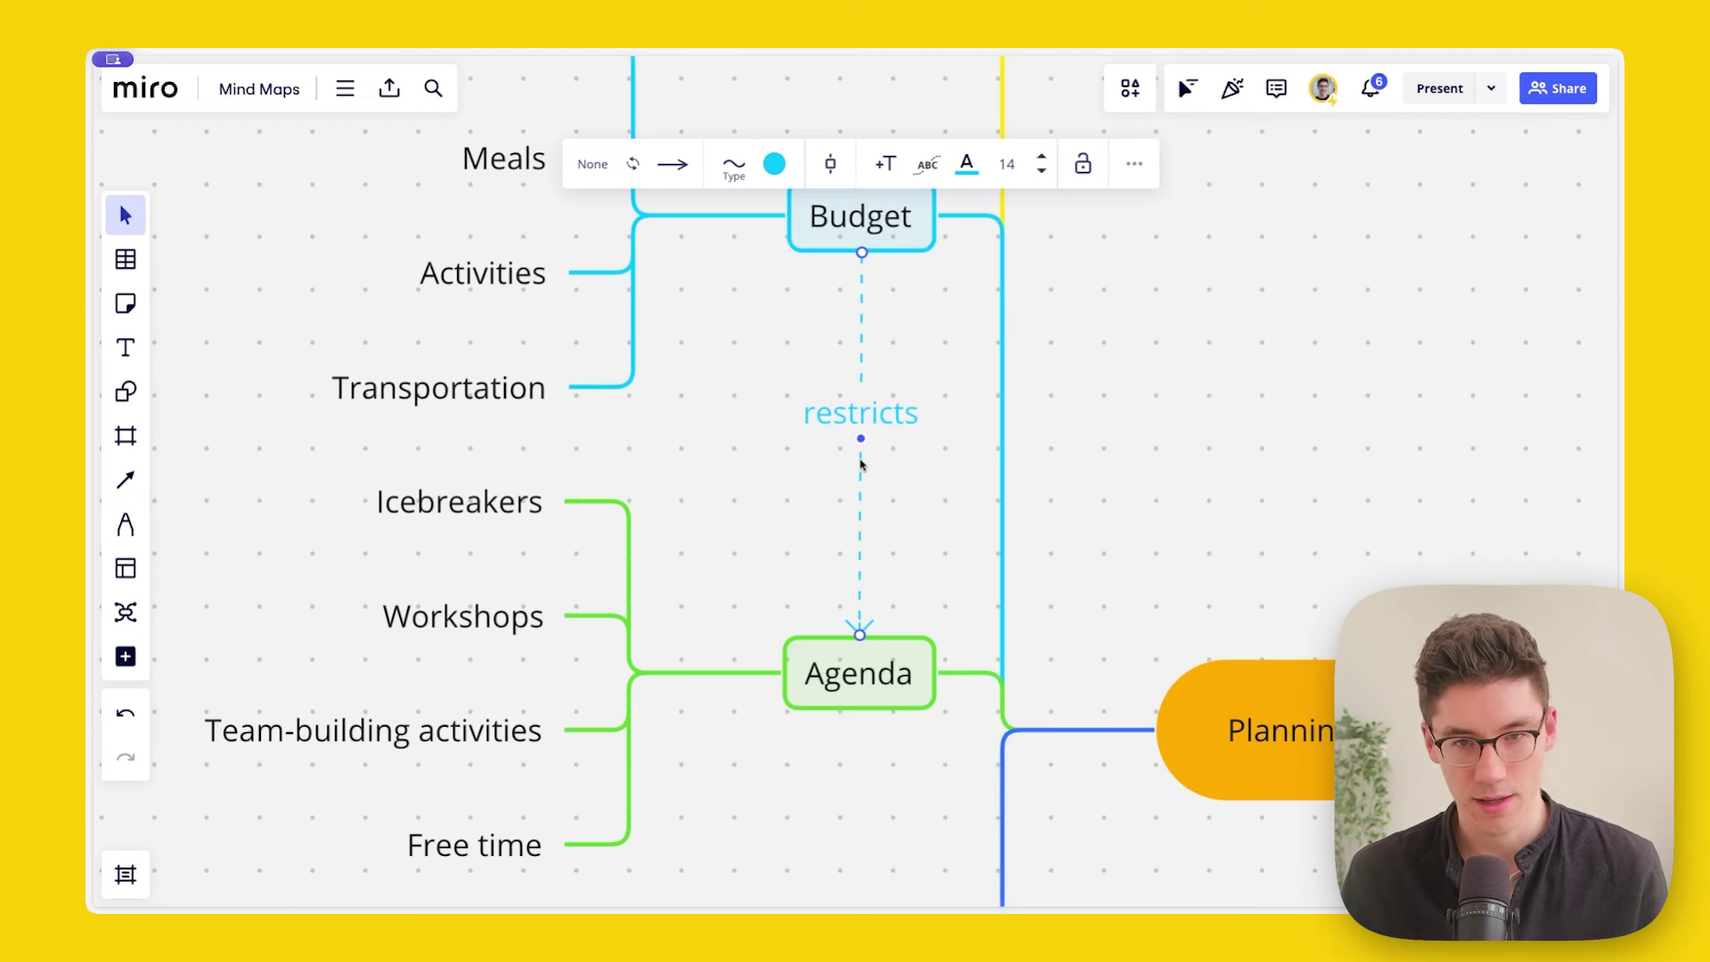
{"action": "key", "text": "Delete"}
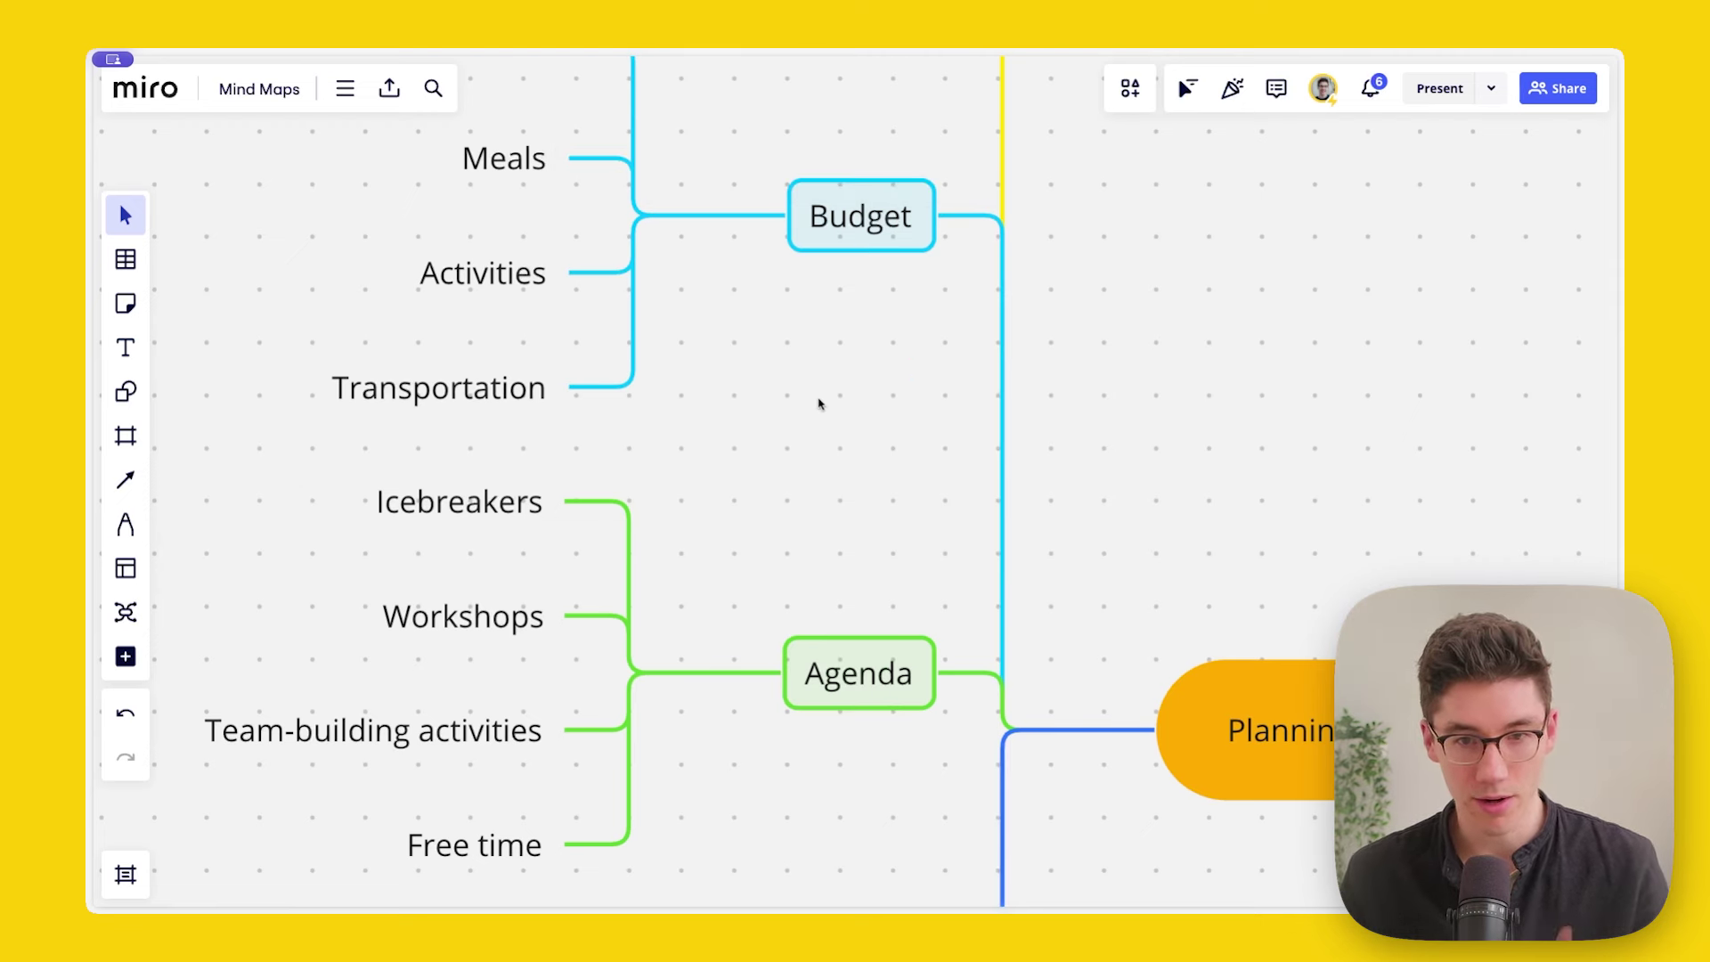
{"action": "scroll", "coordinate": [873, 331], "scroll_direction": "down", "scroll_amount": 2}
{"action": "scroll", "coordinate": [1175, 413], "scroll_direction": "up", "scroll_amount": 2}
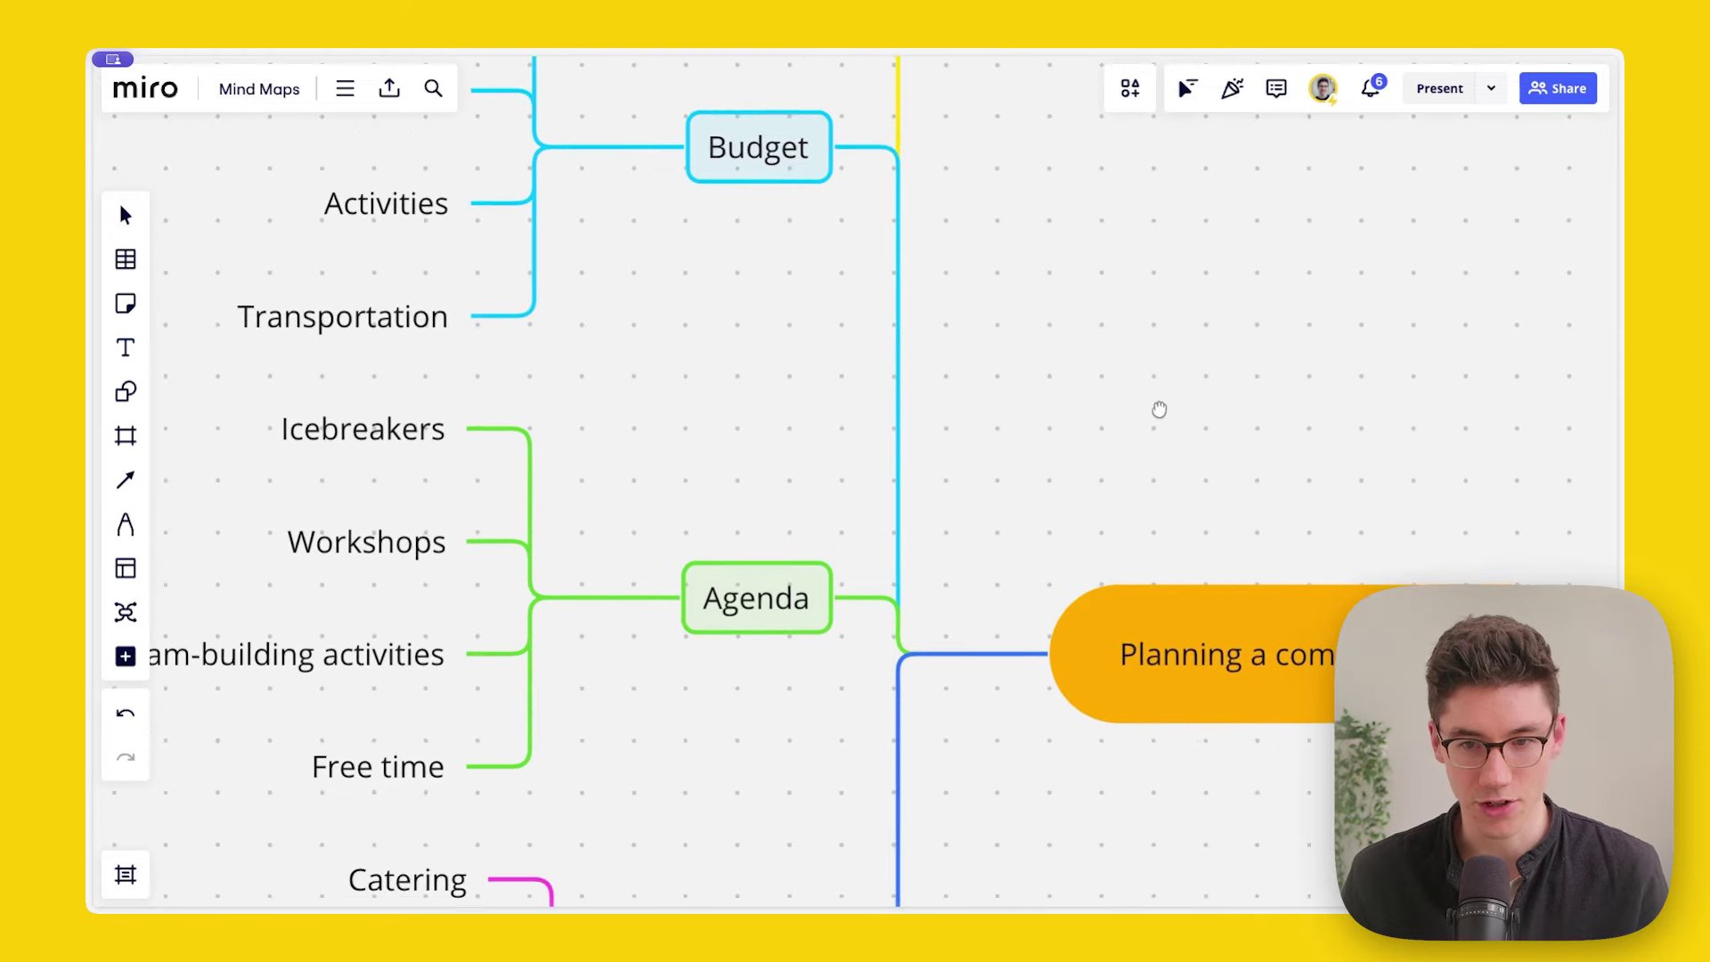
{"action": "left_click", "coordinate": [1143, 601]}
{"action": "left_click", "coordinate": [731, 171]}
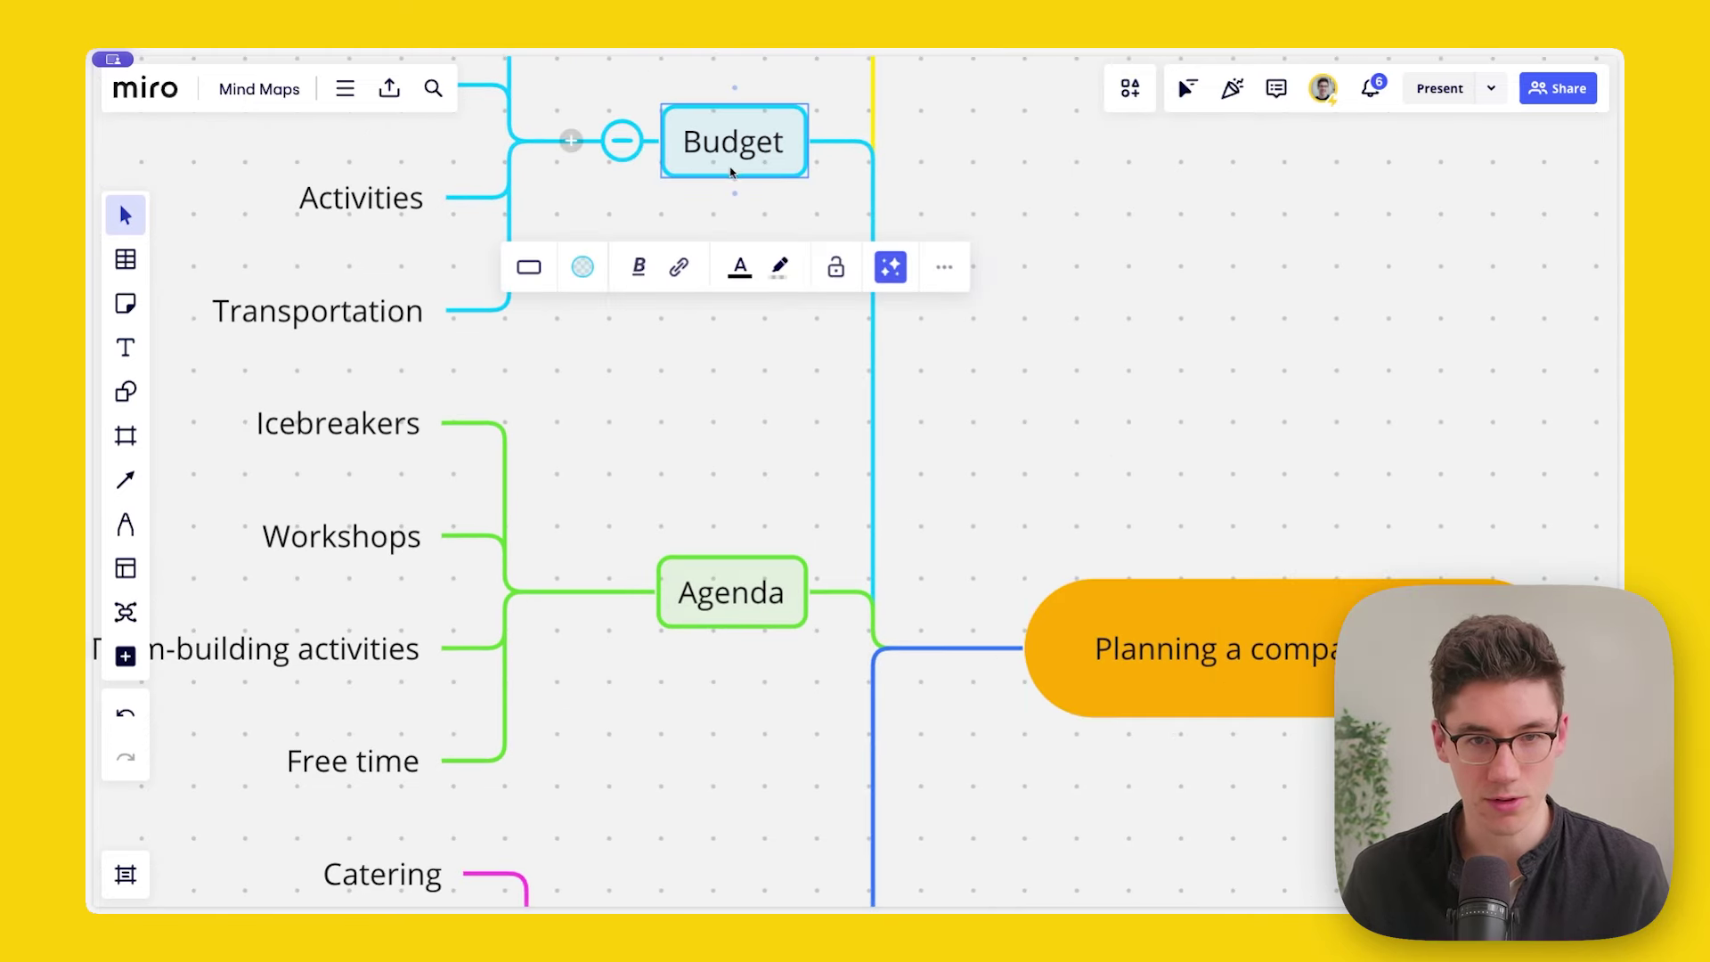
{"action": "left_click", "coordinate": [583, 267]}
{"action": "left_click", "coordinate": [583, 322]}
{"action": "left_click", "coordinate": [616, 322]}
{"action": "left_click", "coordinate": [592, 331]}
{"action": "left_click", "coordinate": [627, 326]}
{"action": "left_click", "coordinate": [962, 461]}
{"action": "scroll", "coordinate": [980, 405], "scroll_direction": "up", "scroll_amount": 3}
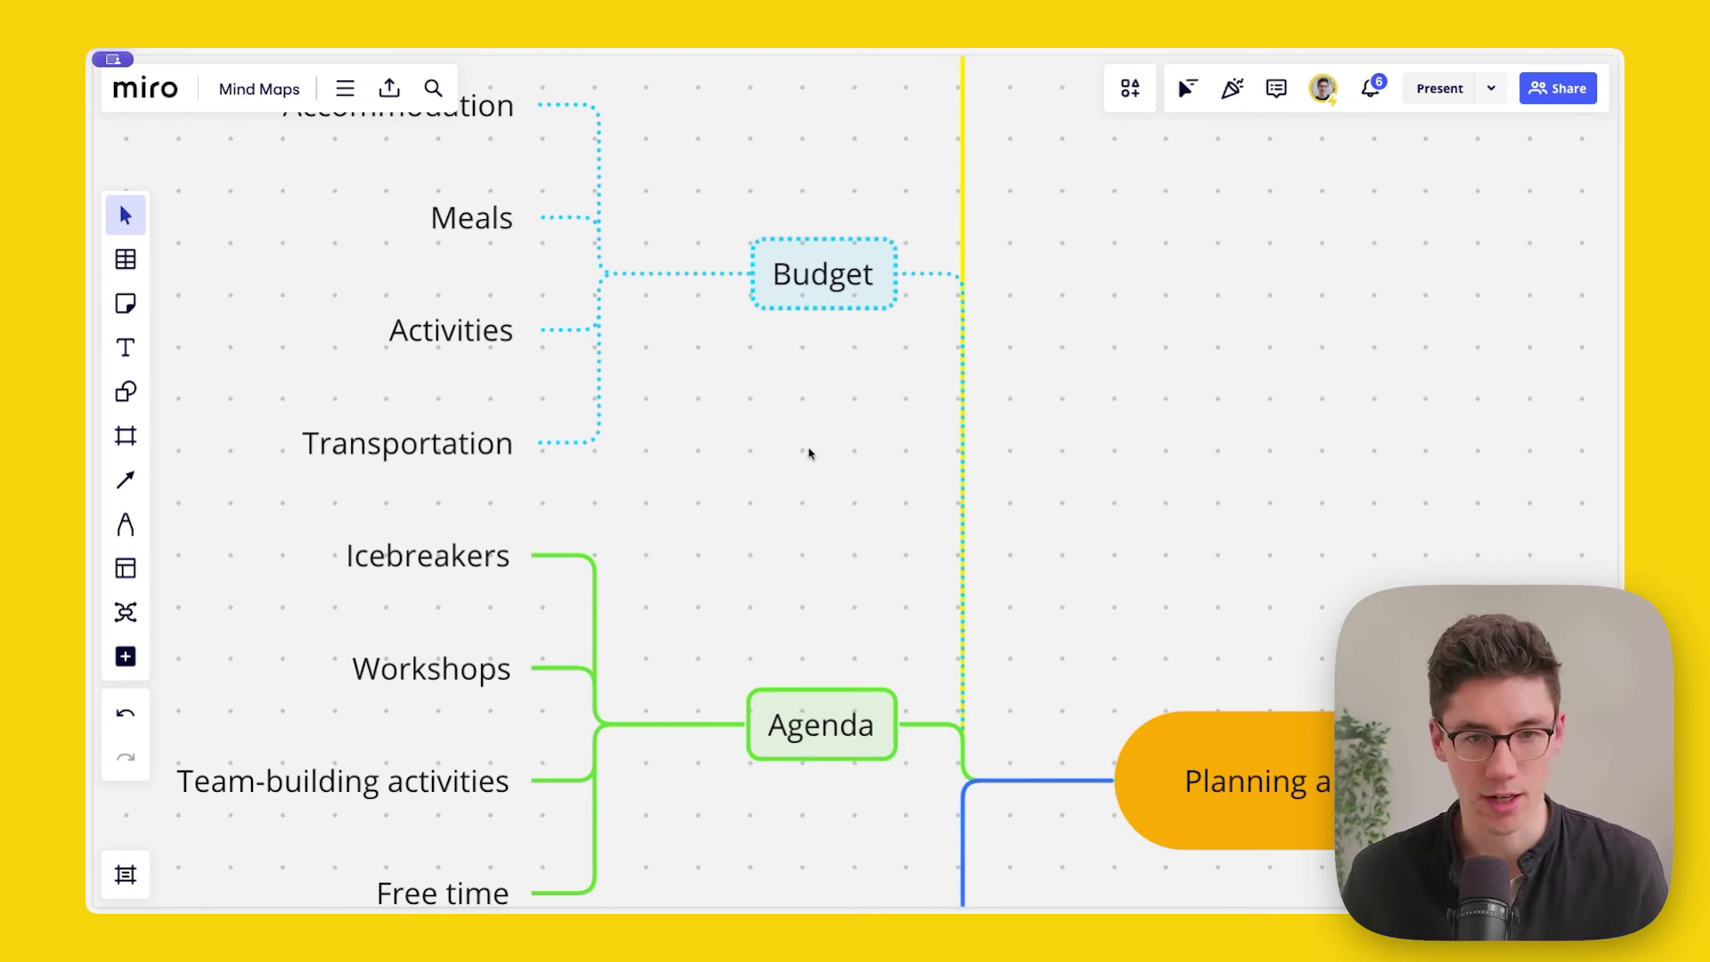
{"action": "key", "text": "ctrl+z"}
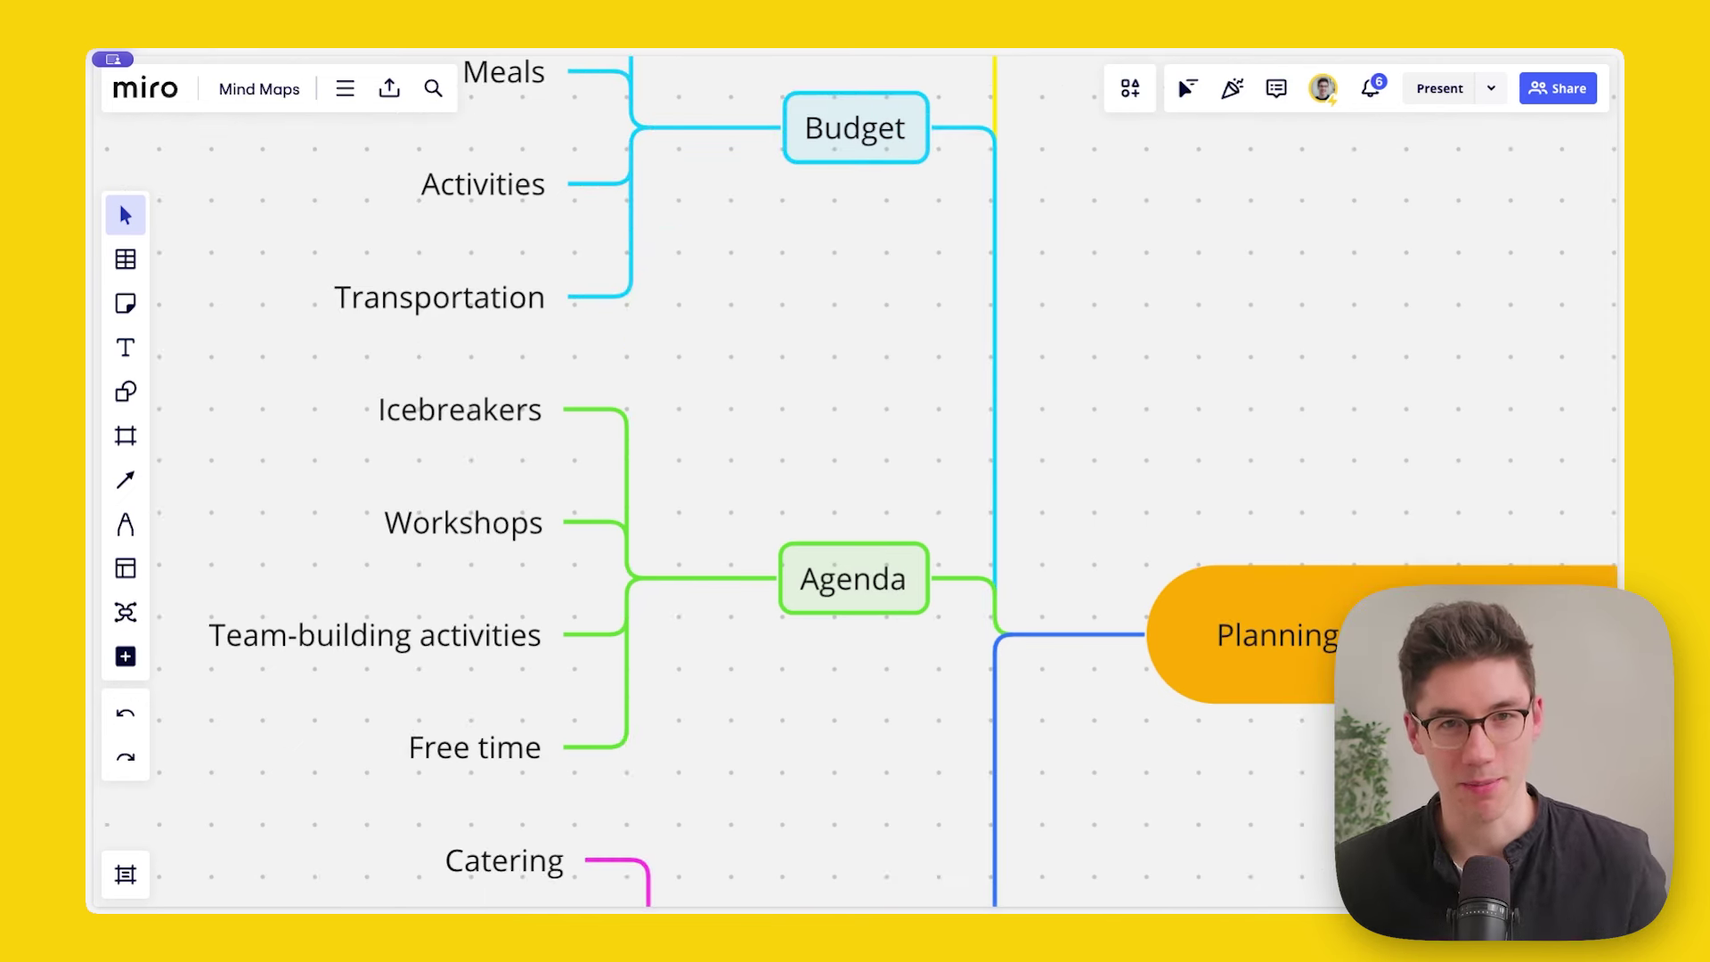
{"action": "scroll", "coordinate": [906, 317], "scroll_direction": "down", "scroll_amount": 1}
{"action": "key", "text": "h"}
{"action": "left_click_drag", "start_coordinate": [885, 361], "coordinate": [869, 342]}
{"action": "key", "text": "v"}
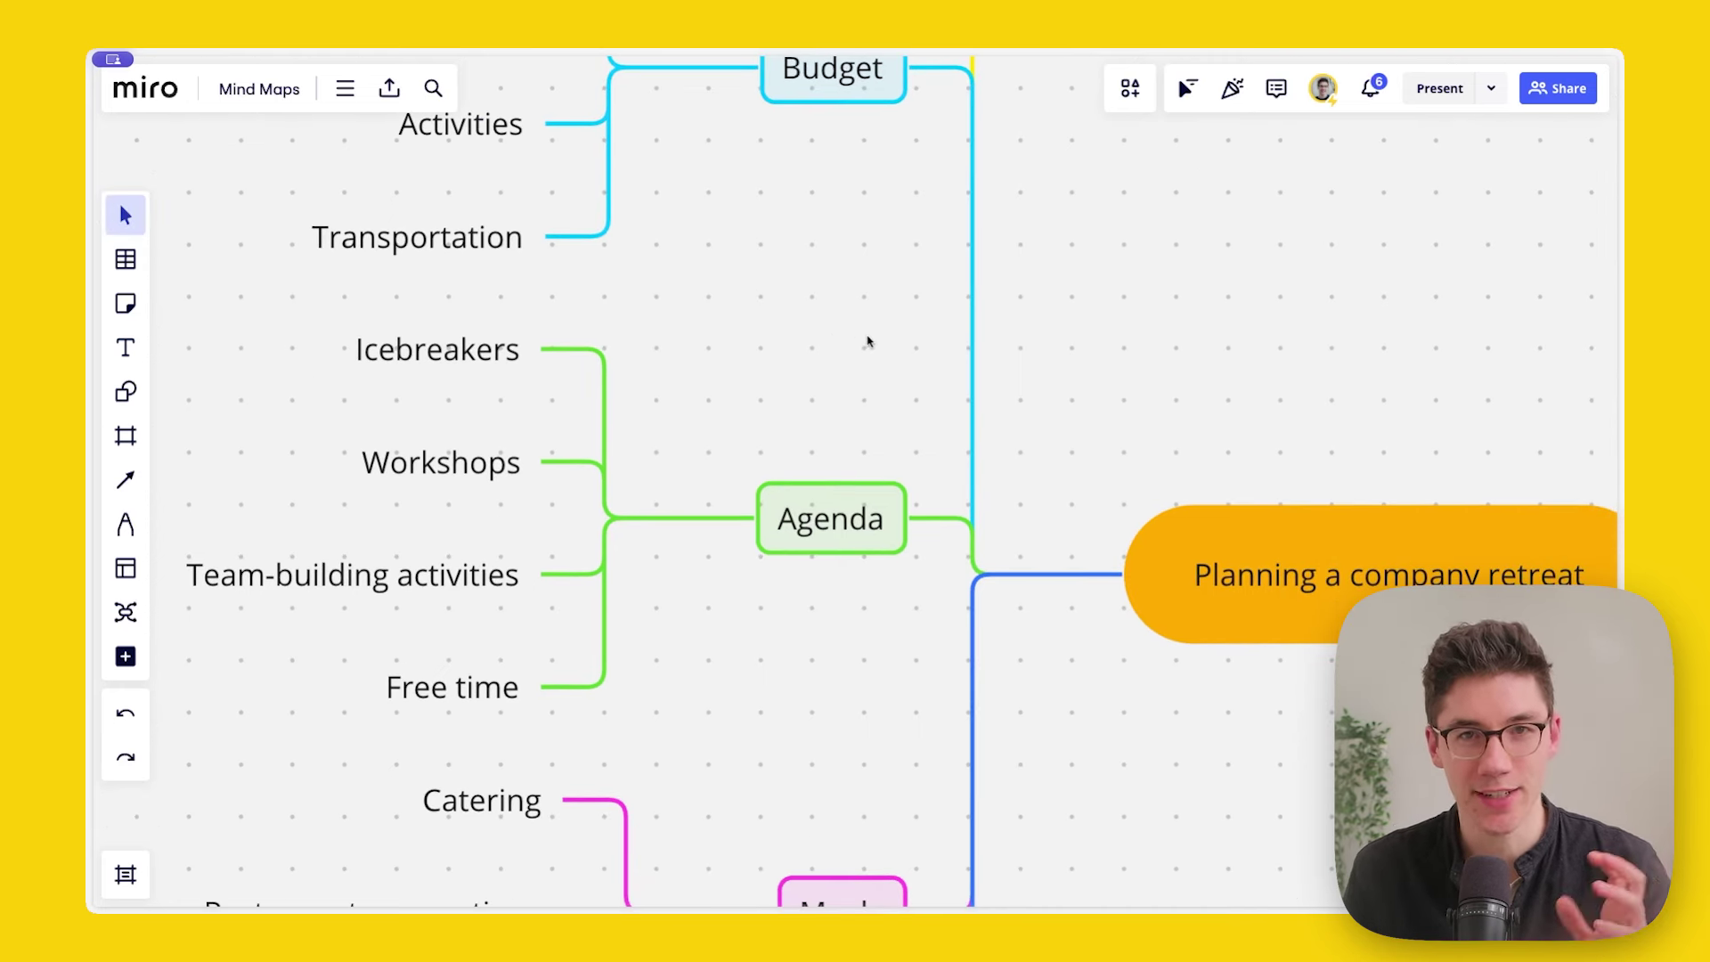
{"action": "left_click", "coordinate": [850, 516]}
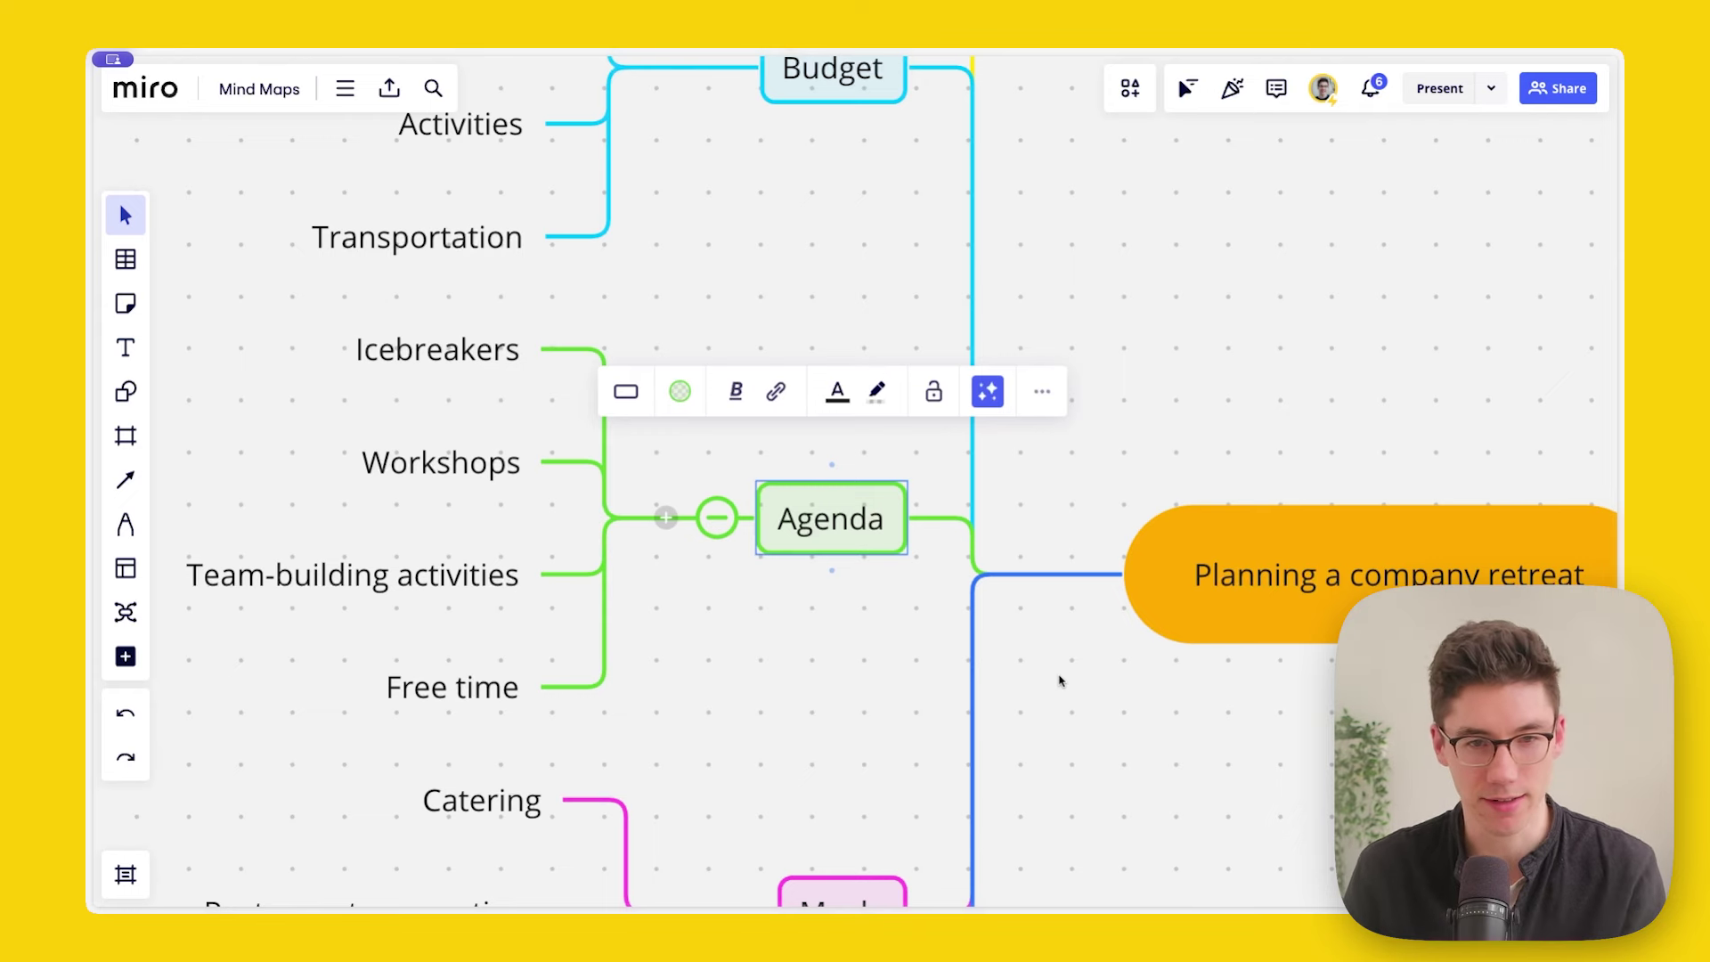
{"action": "key", "text": "Left"}
{"action": "key", "text": "Right"}
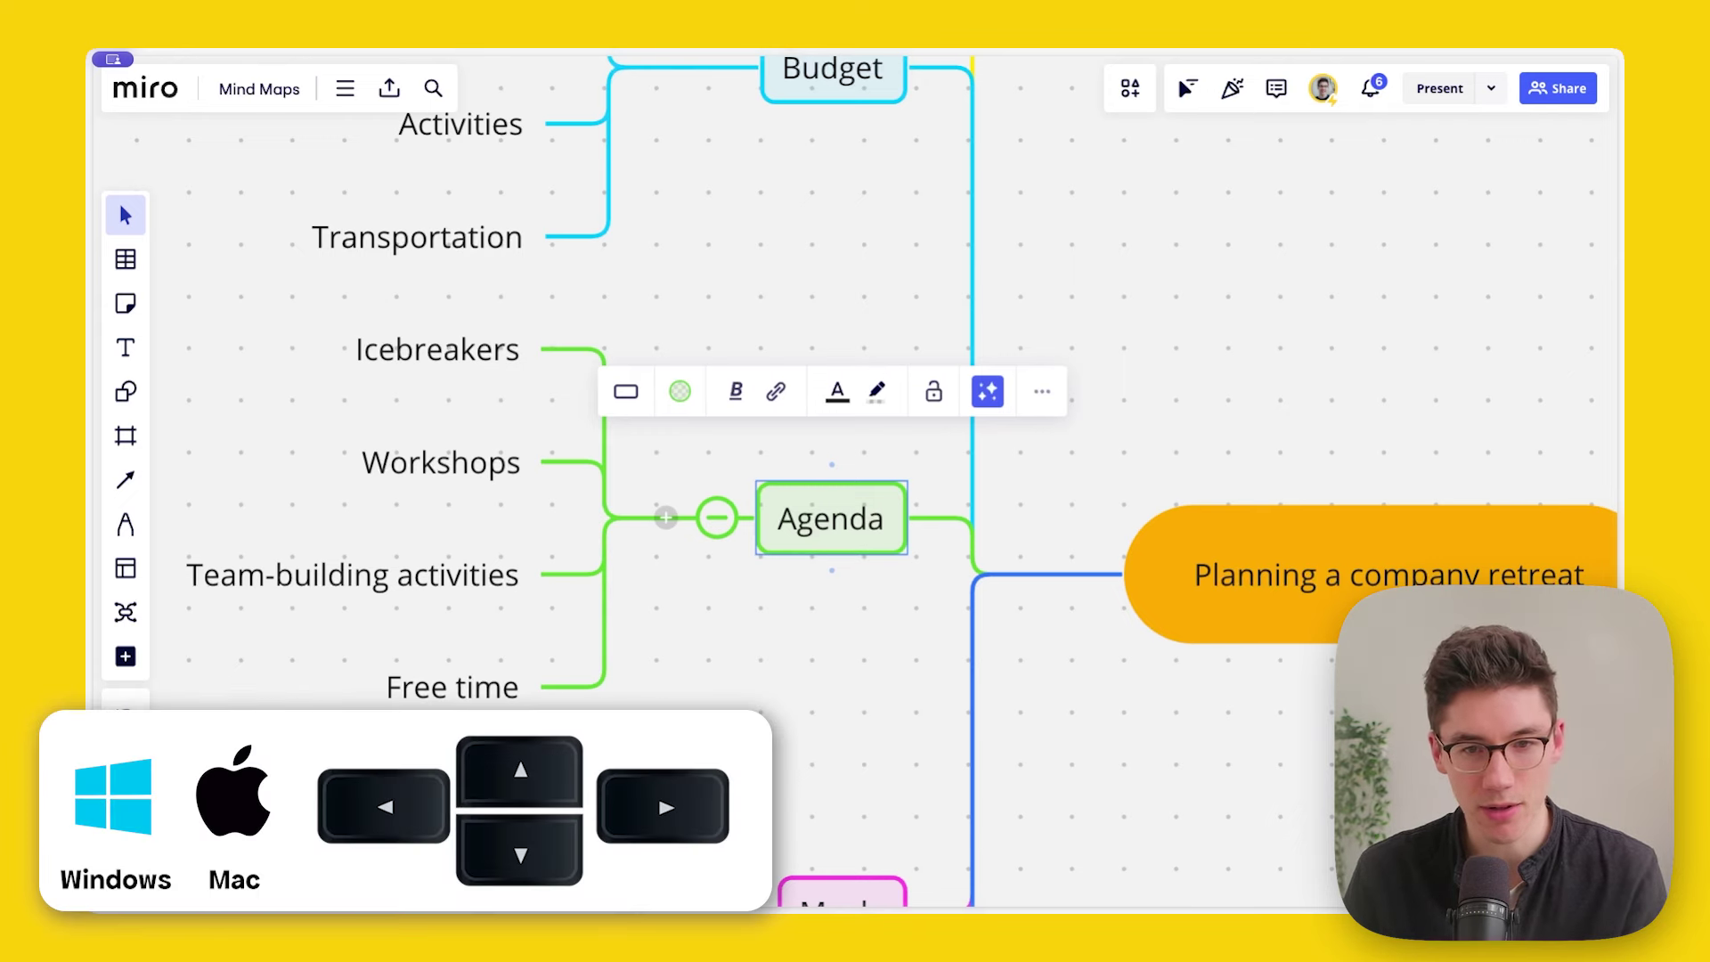
{"action": "key", "text": "Right"}
{"action": "key", "text": "Left"}
{"action": "key", "text": "Left"}
{"action": "key", "text": "Up"}
{"action": "key", "text": "Down"}
{"action": "key", "text": "Up"}
{"action": "key", "text": "Down"}
{"action": "key", "text": "Down"}
{"action": "key", "text": "Right"}
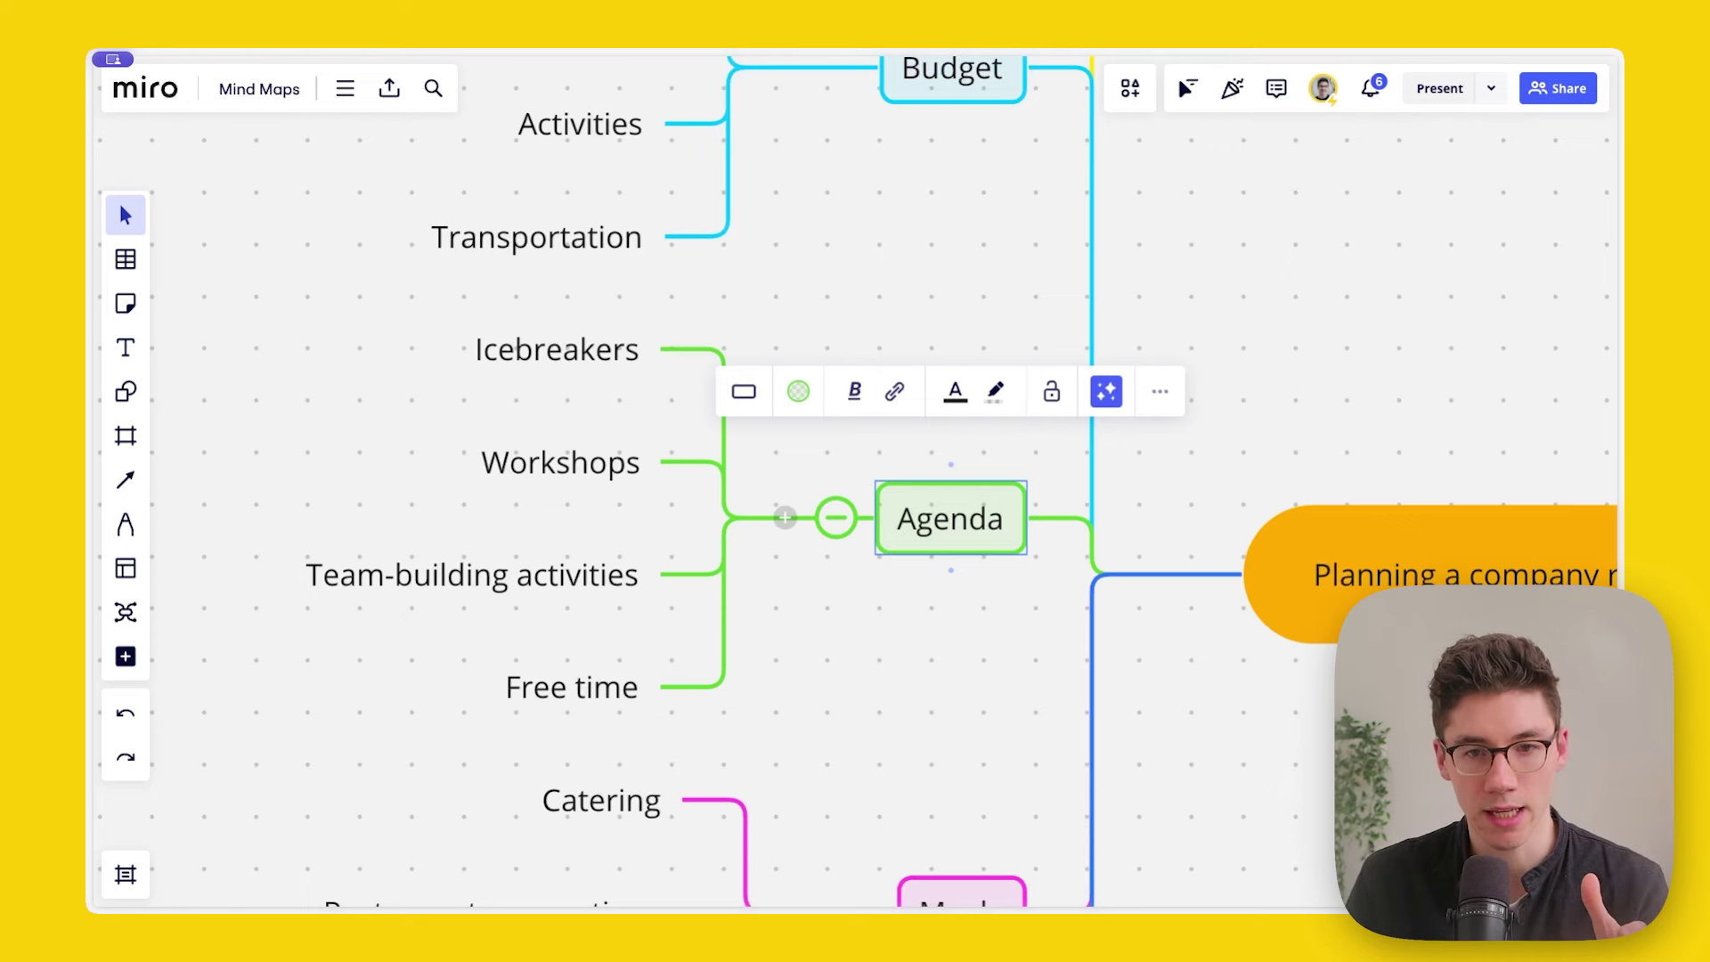
{"action": "key", "text": "Up"}
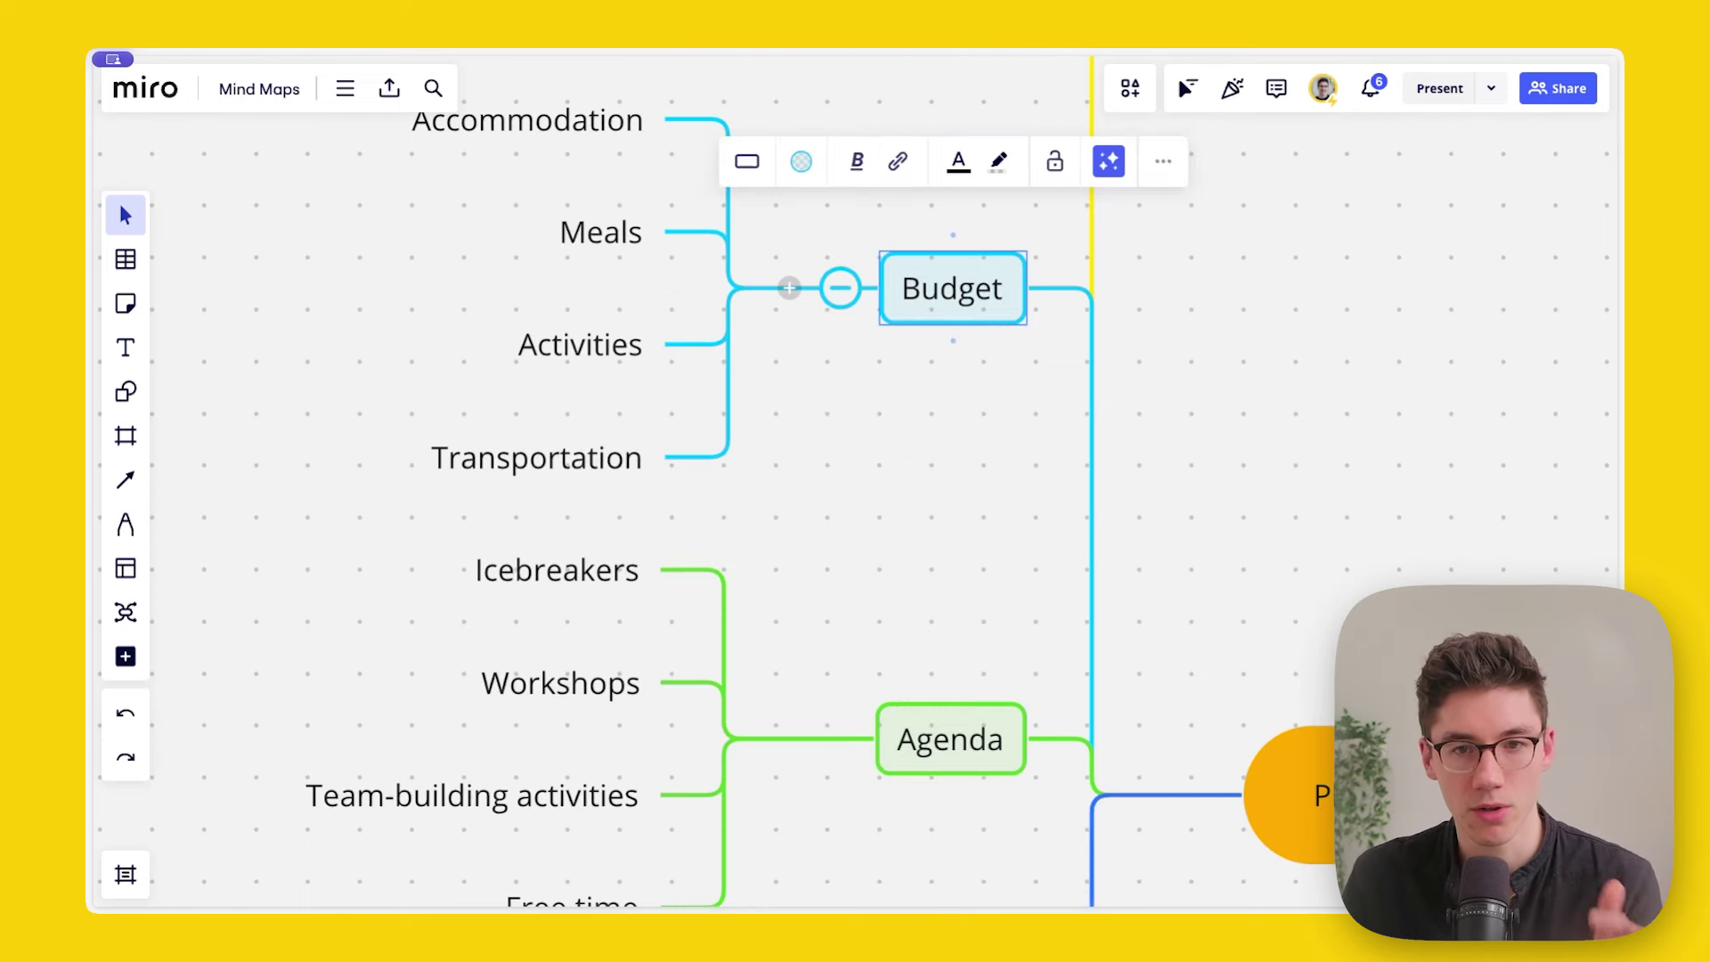
{"action": "key", "text": "Up"}
{"action": "key", "text": "Left"}
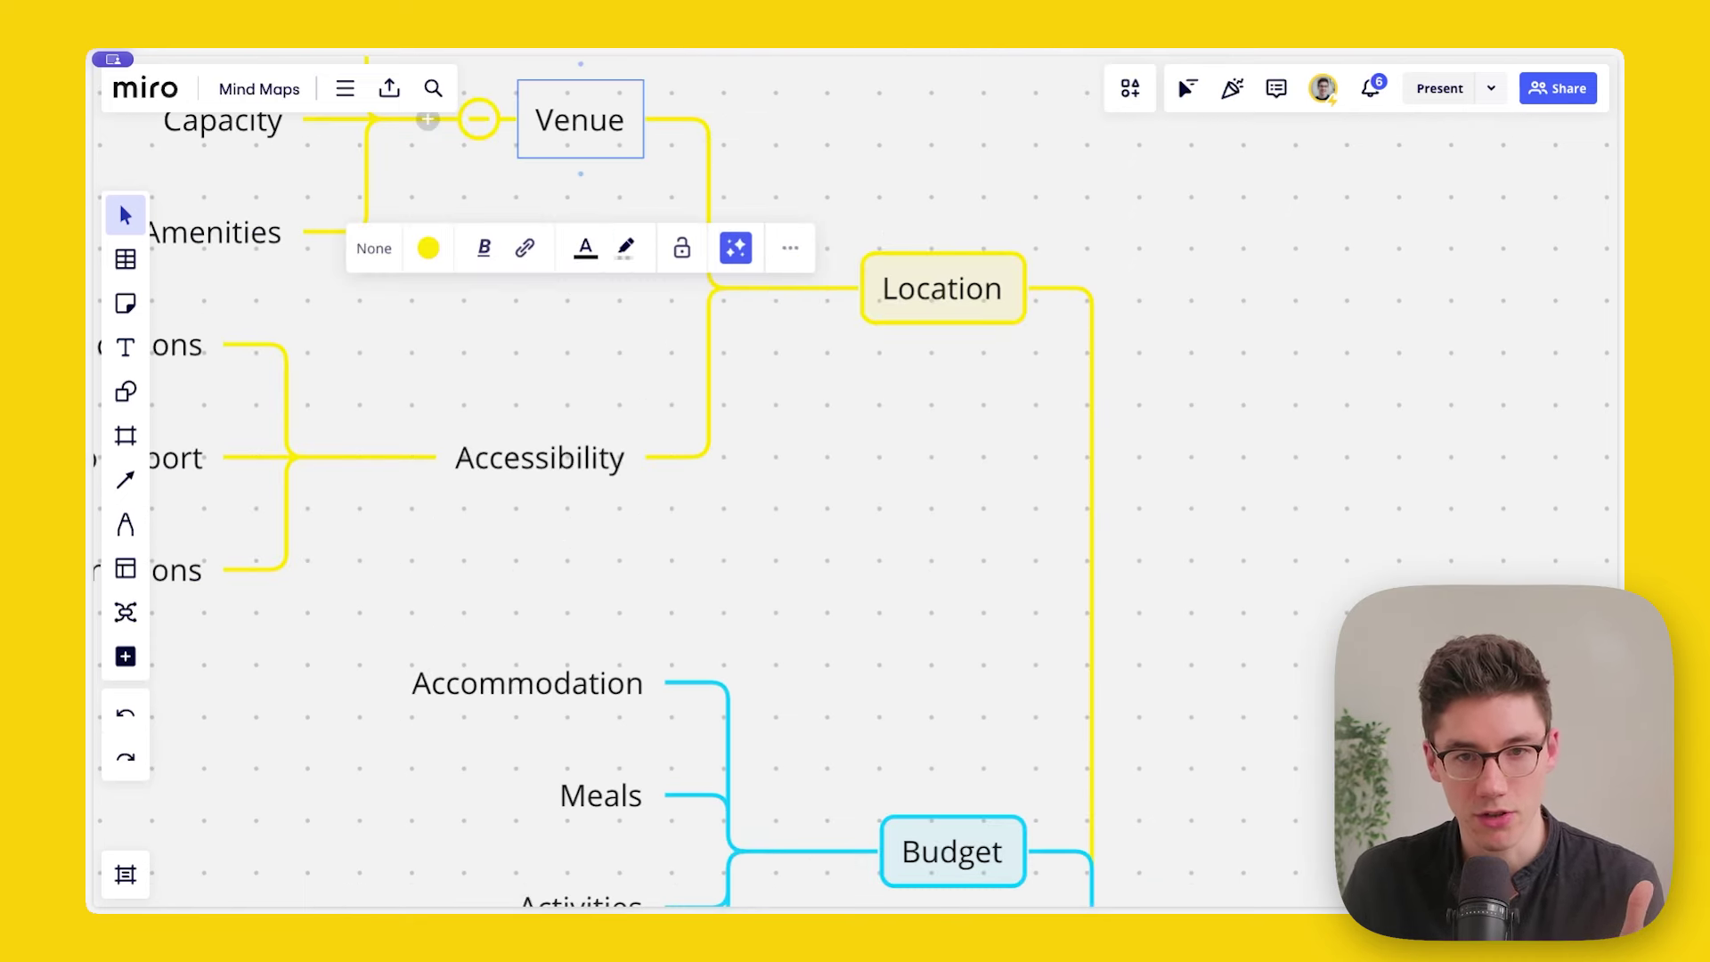
{"action": "key", "text": "Right"}
{"action": "key", "text": "Down"}
{"action": "key", "text": "Left"}
{"action": "key", "text": "Down"}
{"action": "key", "text": "Down"}
{"action": "key", "text": "Down"}
{"action": "key", "text": "Down"}
{"action": "key", "text": "Down"}
{"action": "key", "text": "Down"}
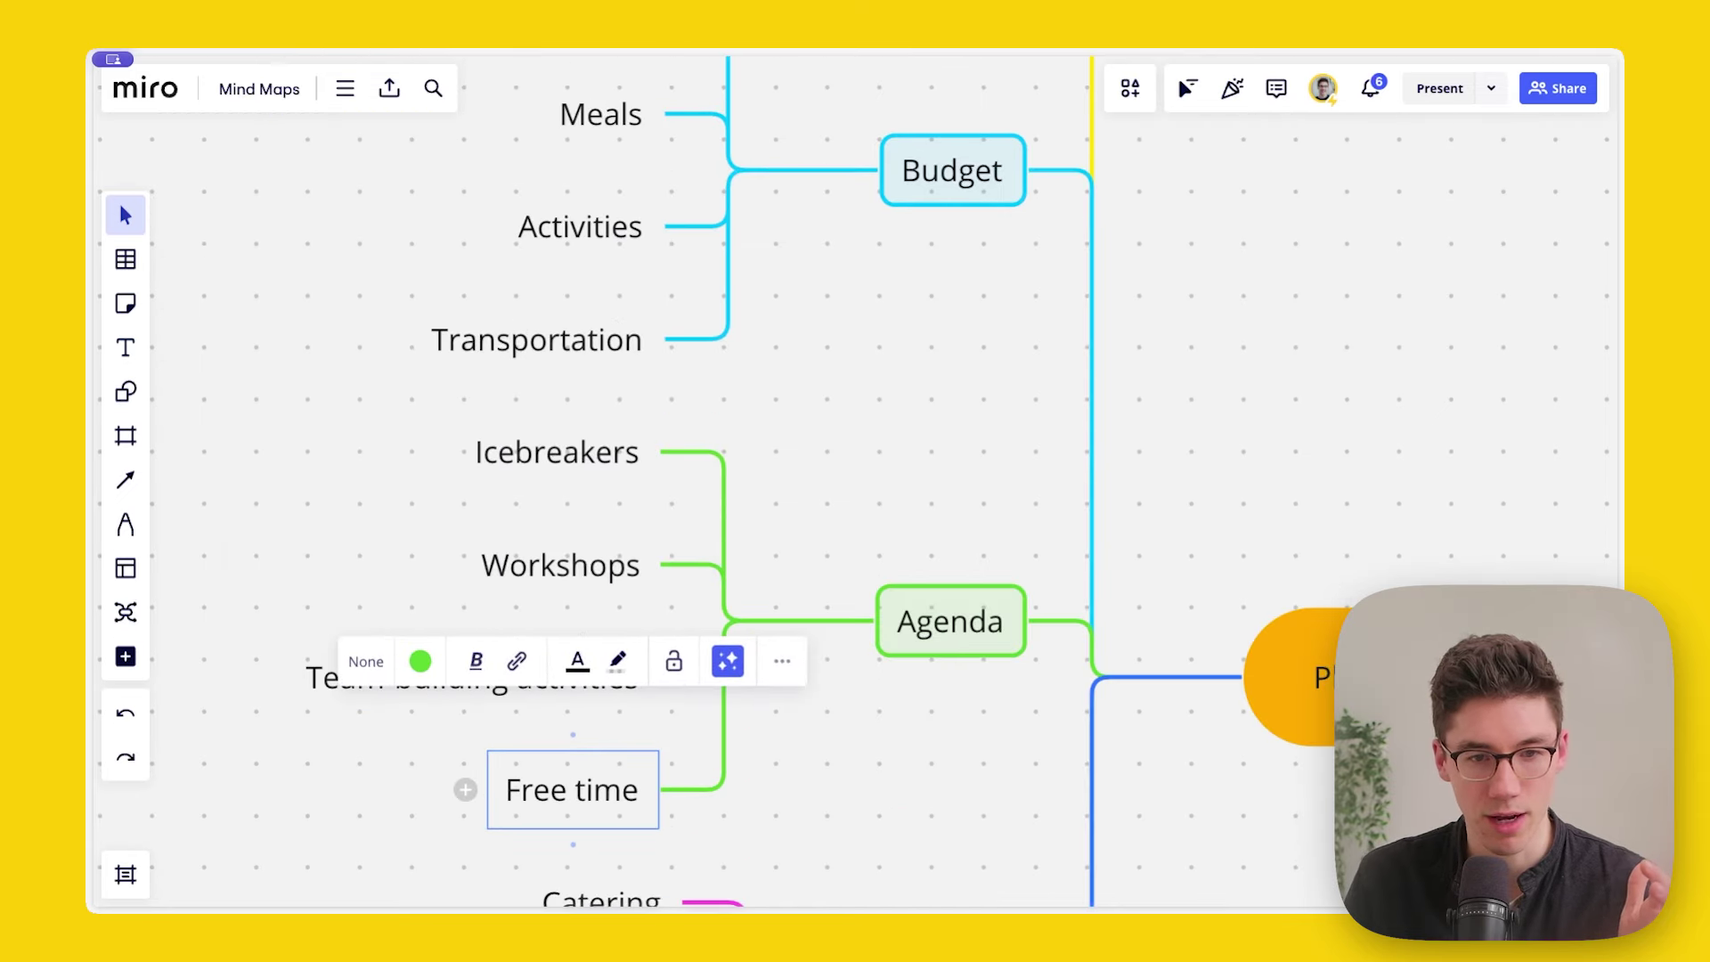
{"action": "key", "text": "Up"}
{"action": "key", "text": "Up"}
{"action": "key", "text": "Up"}
{"action": "key", "text": "Up"}
{"action": "key", "text": "Up"}
{"action": "key", "text": "Up"}
{"action": "key", "text": "Up"}
{"action": "key", "text": "Up"}
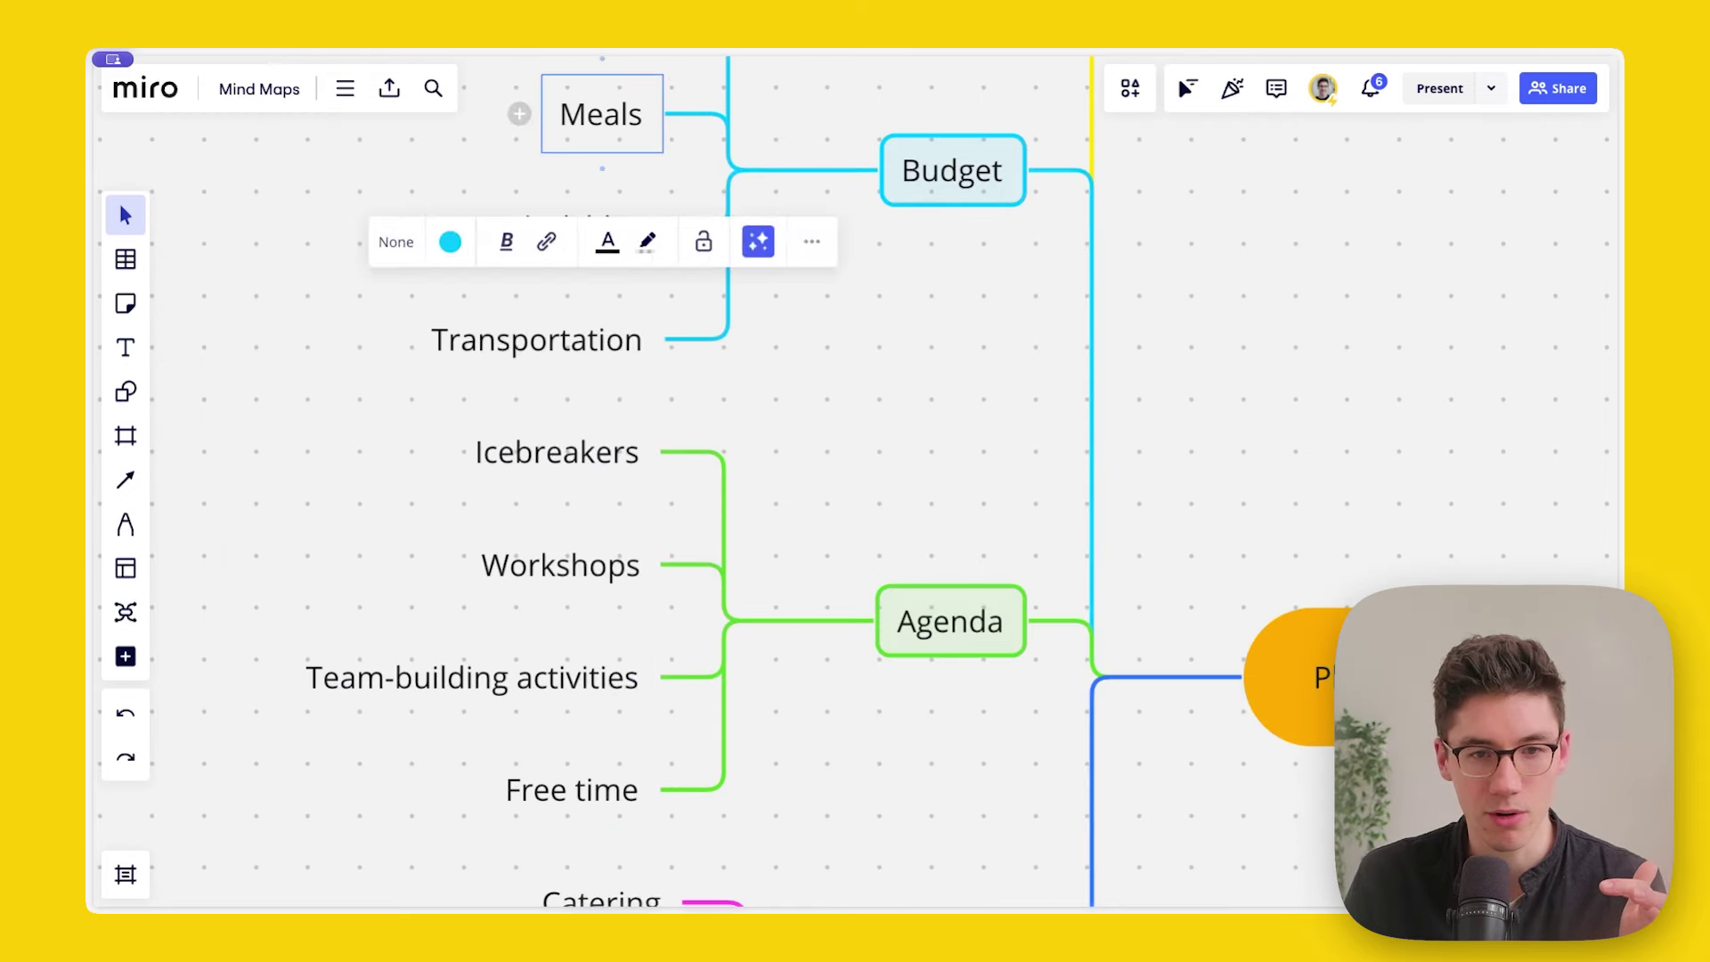
{"action": "key", "text": "Down"}
{"action": "key", "text": "Down"}
{"action": "key", "text": "Down"}
{"action": "key", "text": "Down"}
{"action": "key", "text": "Down"}
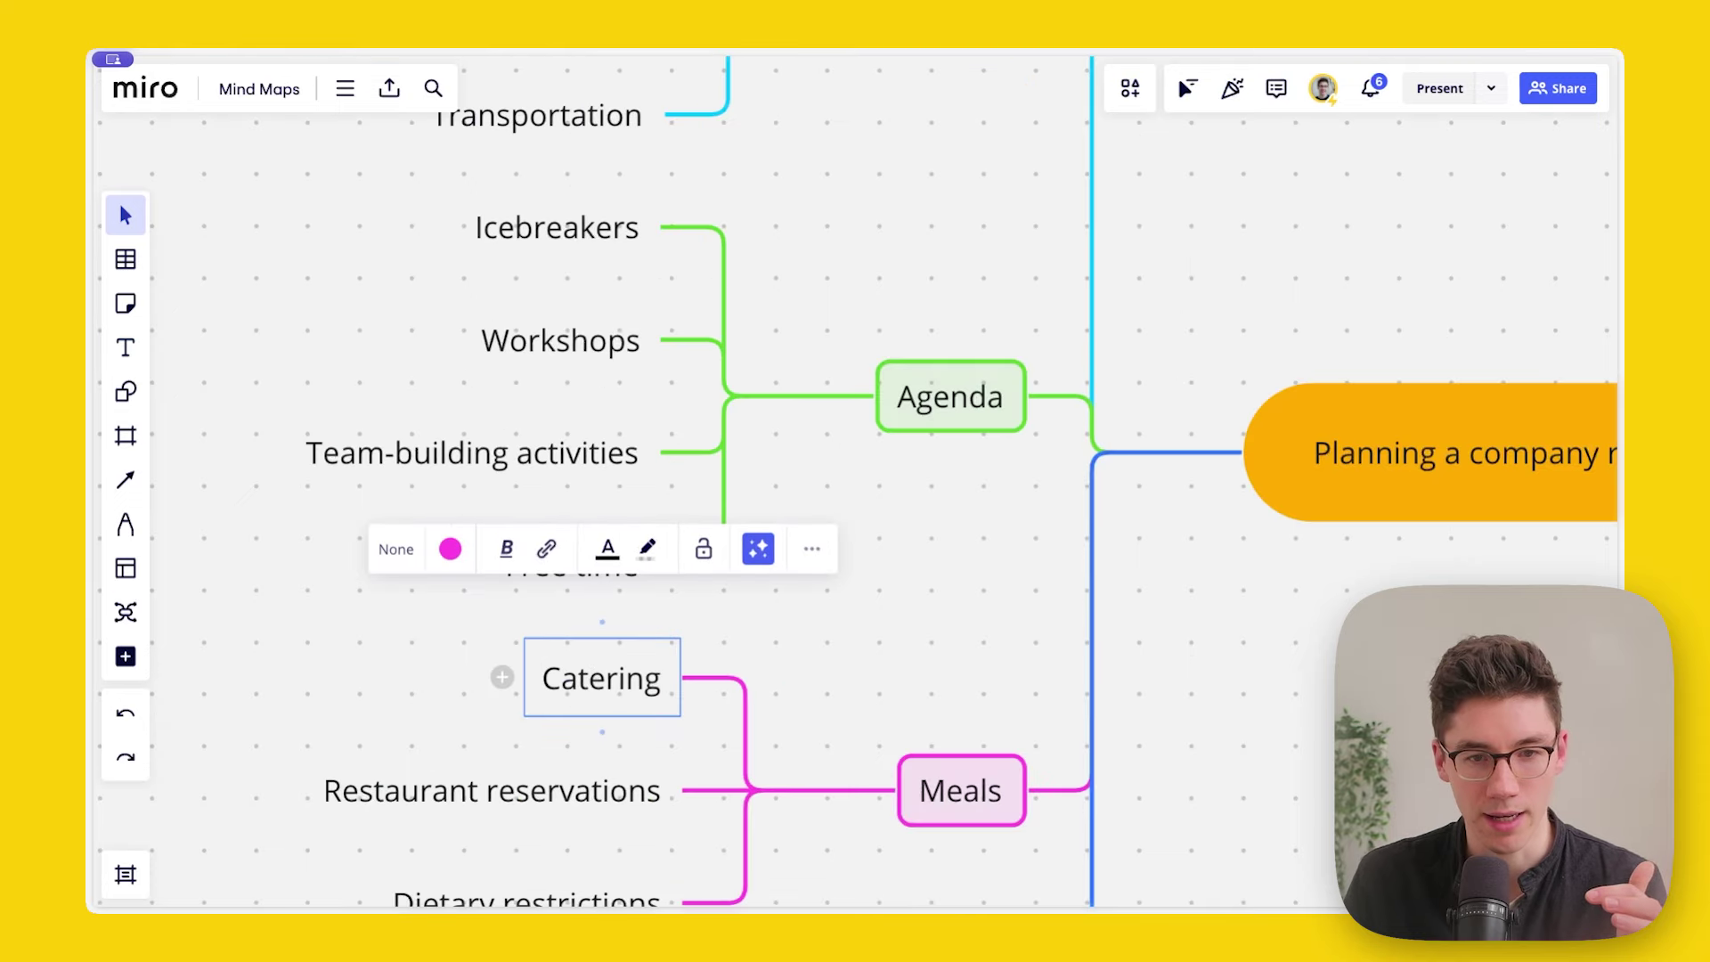
{"action": "key", "text": "Down"}
{"action": "key", "text": "Down"}
{"action": "key", "text": "Down"}
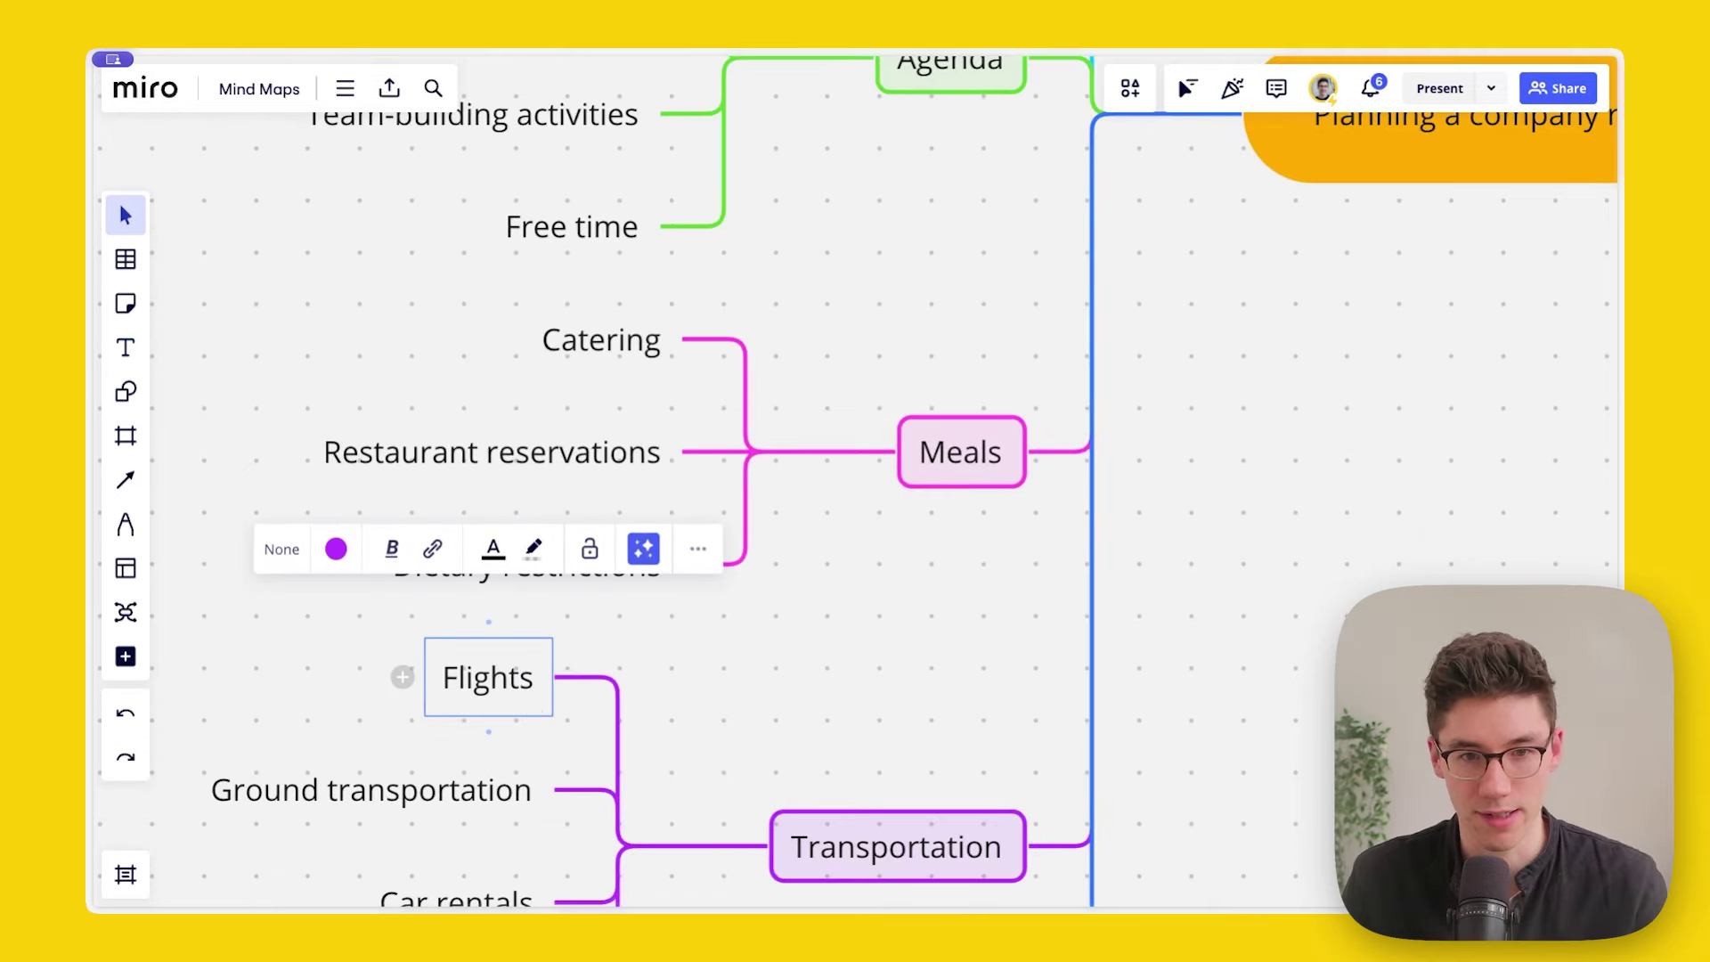
{"action": "key", "text": "Down"}
{"action": "key", "text": "Down"}
{"action": "key", "text": "Left"}
{"action": "key", "text": "Right"}
{"action": "key", "text": "Right"}
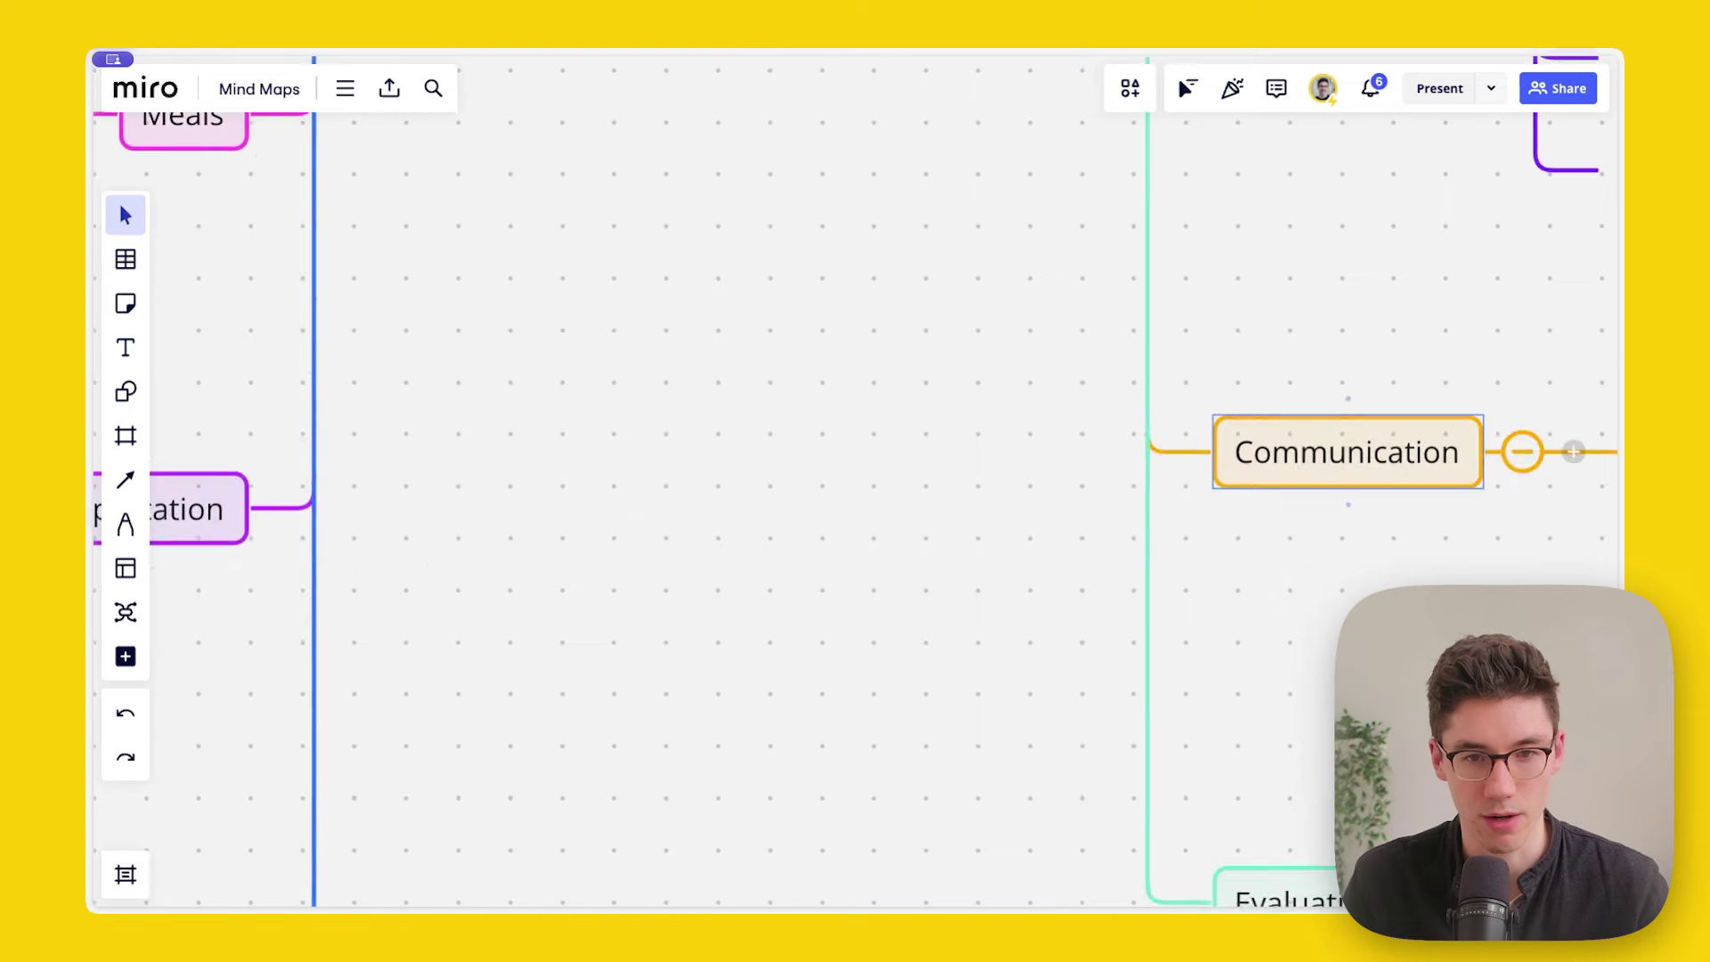
{"action": "key", "text": "Left"}
{"action": "key", "text": "Left"}
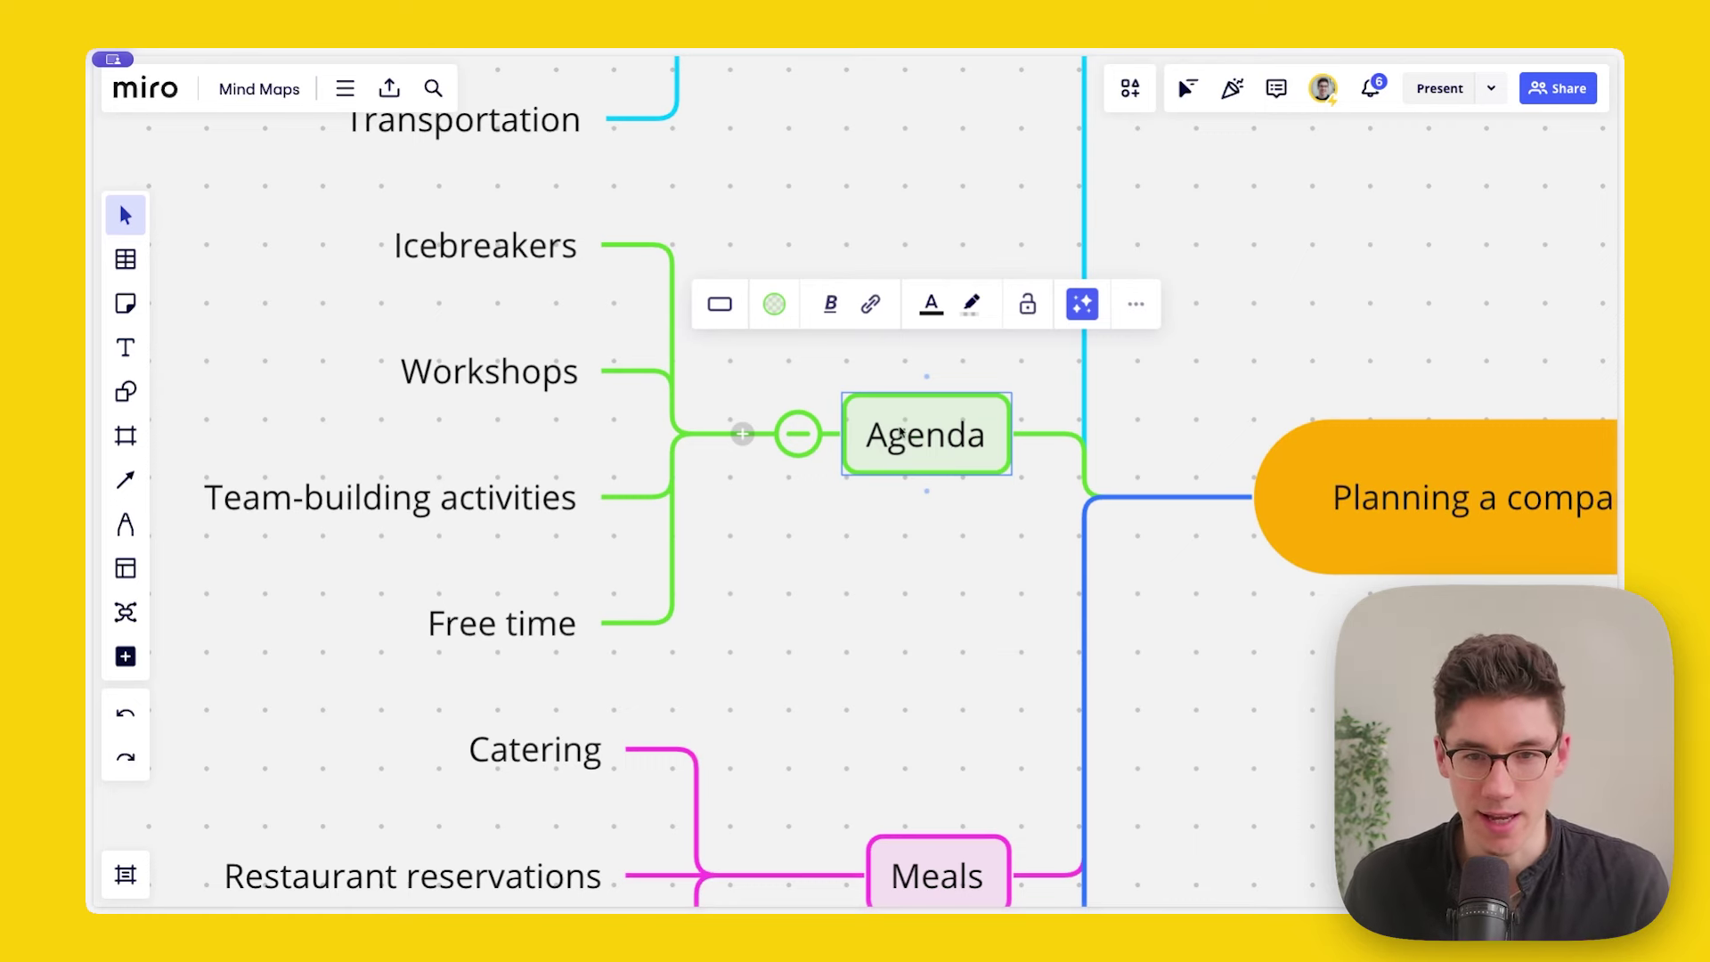
Step: Add a 'Speakers' child topic under Agenda
{"action": "left_click", "coordinate": [977, 436]}
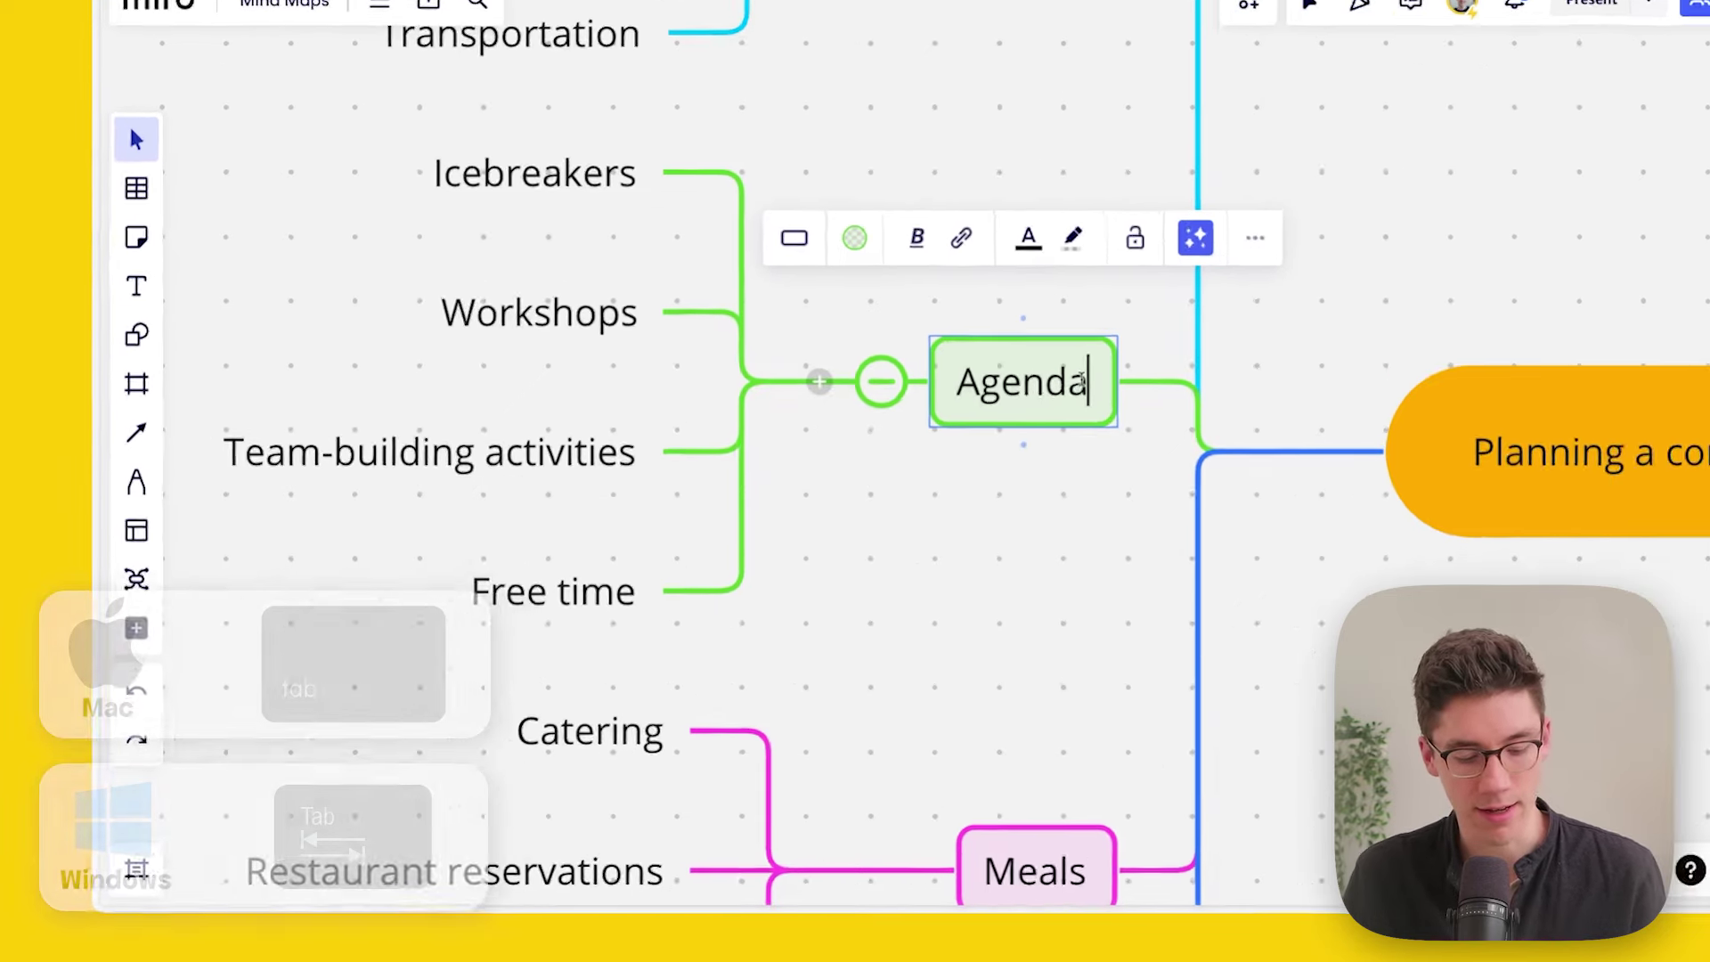
{"action": "key", "text": "Tab"}
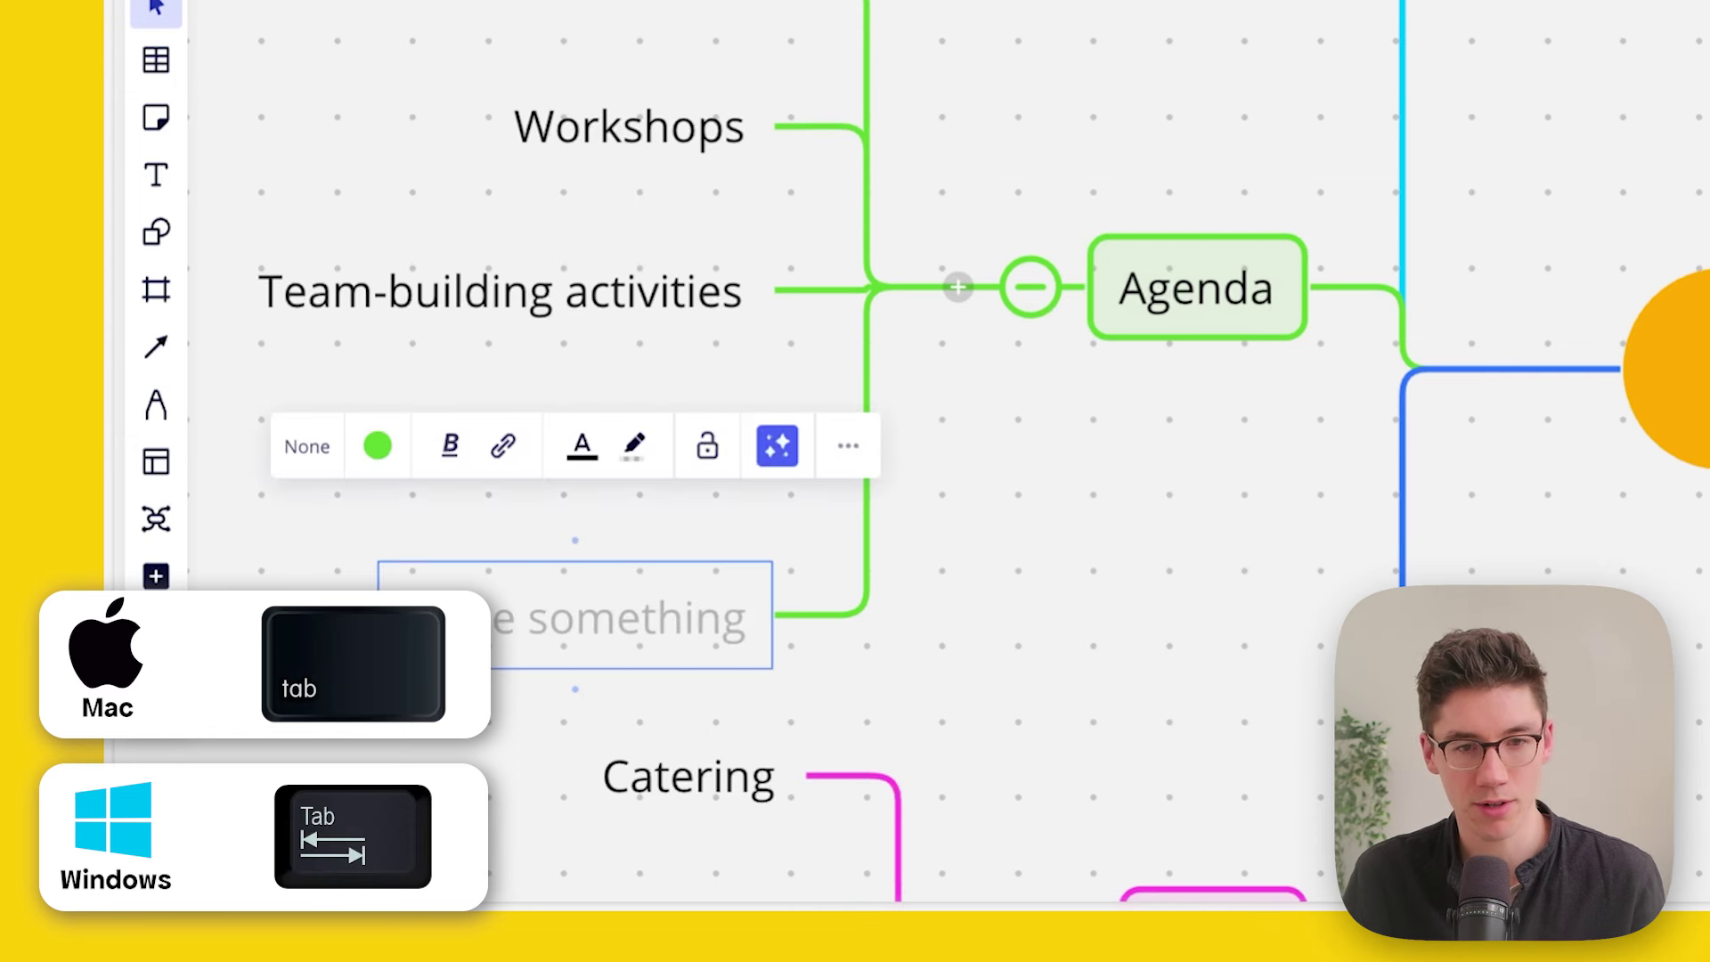
{"action": "type", "text": "Speakers"}
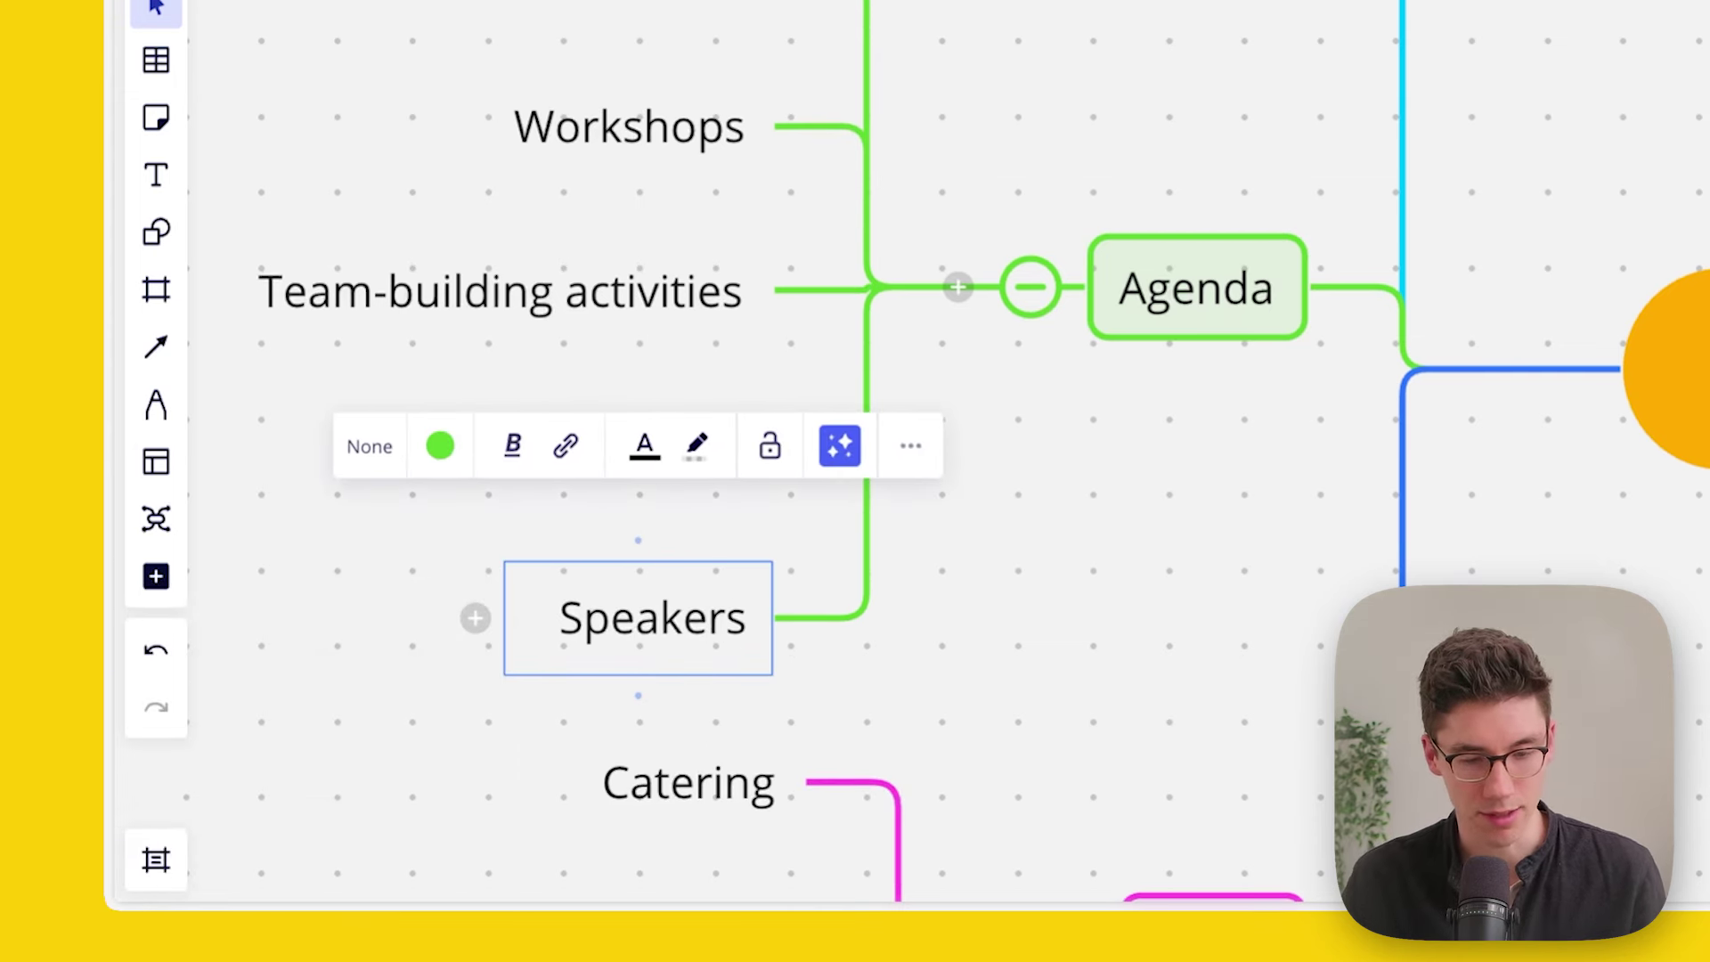
Step: Add two speaker names as child topics of Speakers and recentre the view on them
{"action": "key", "text": "Tab"}
{"action": "left_click_drag", "start_coordinate": [939, 638], "coordinate": [1553, 553]}
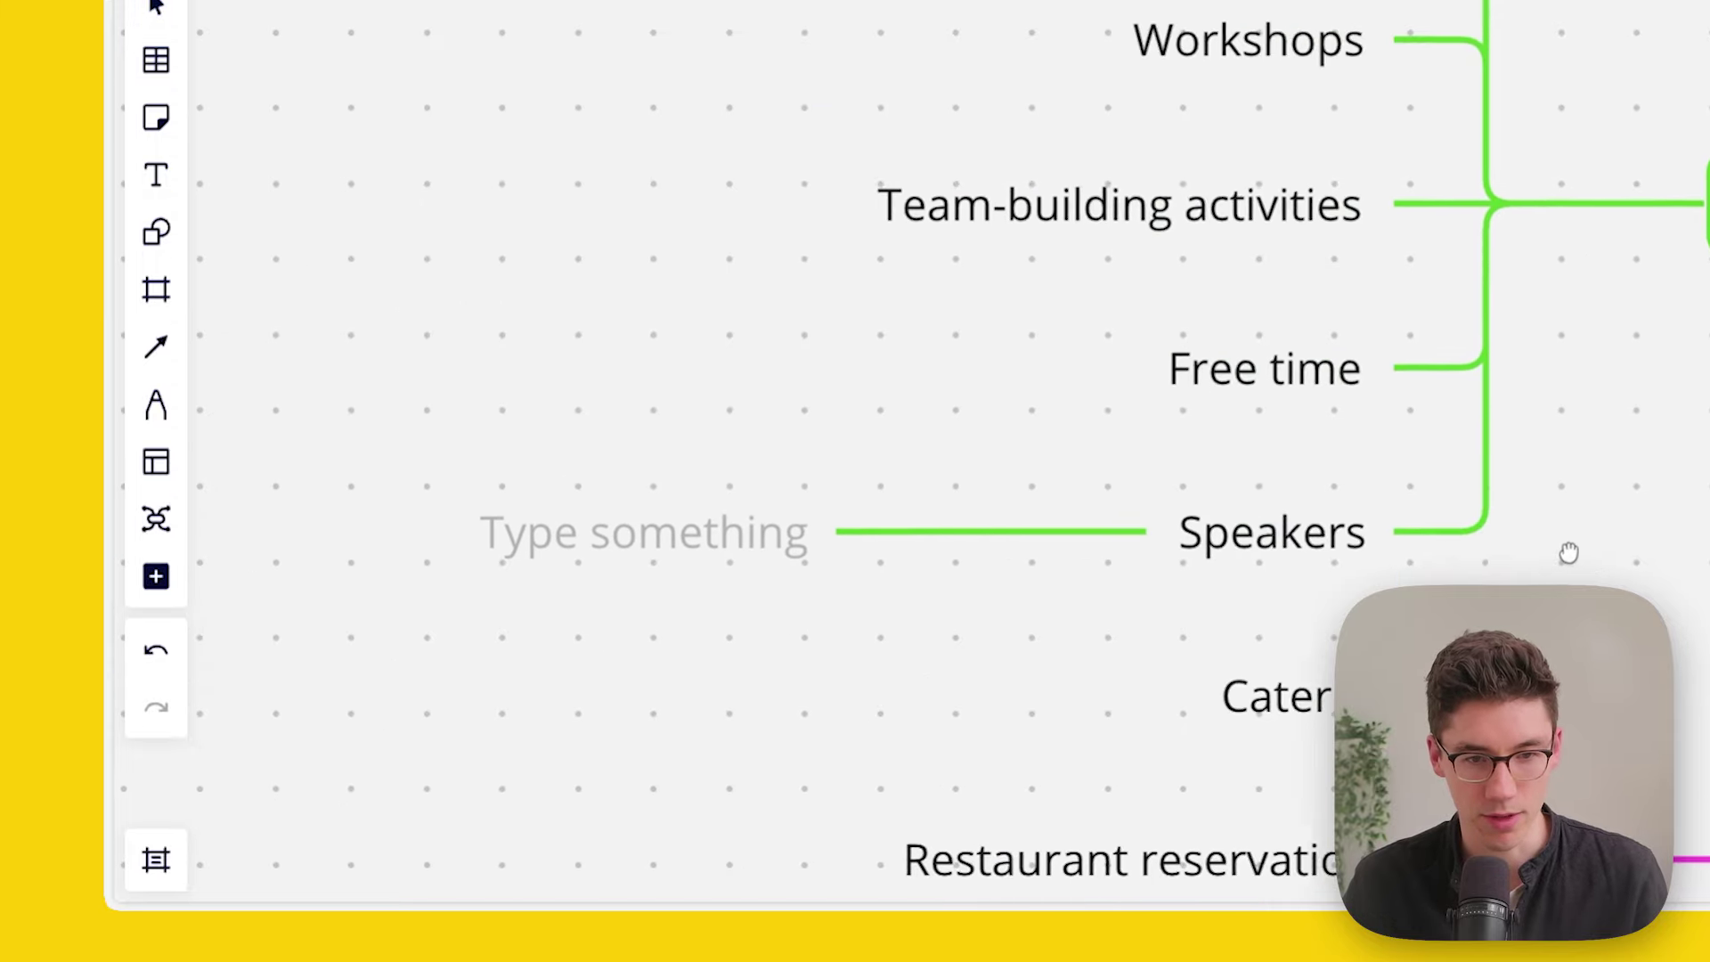
{"action": "left_click", "coordinate": [901, 508]}
{"action": "type", "text": "Elon M"}
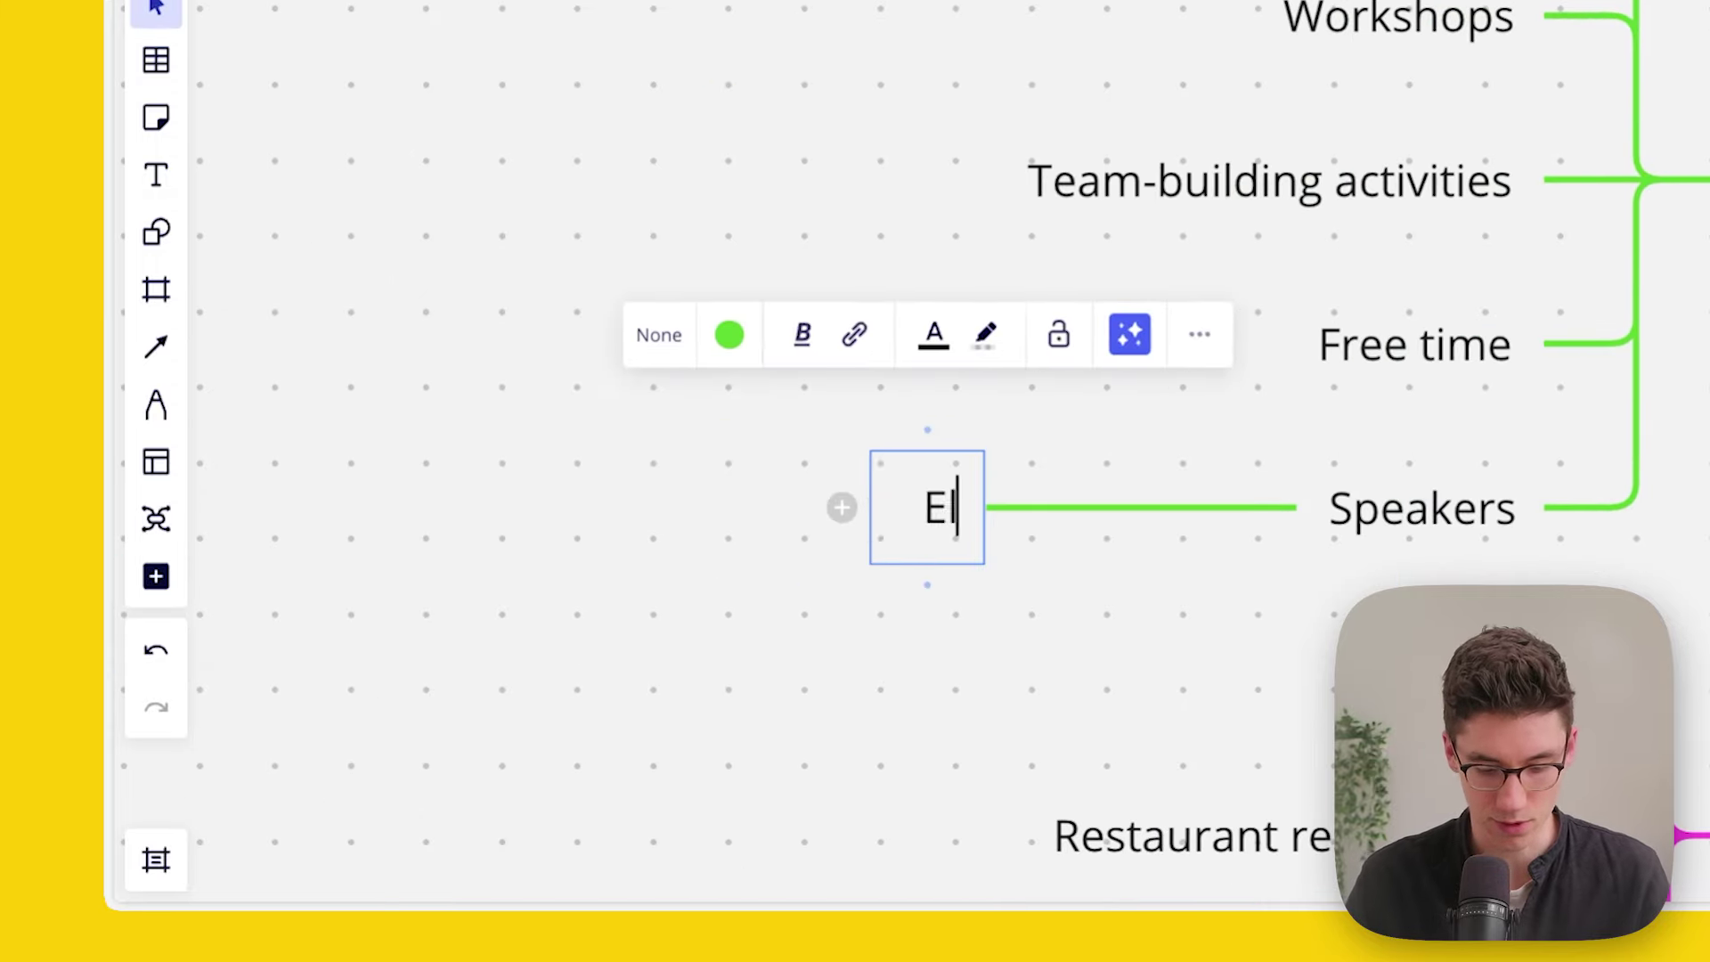
{"action": "type", "text": "usk"}
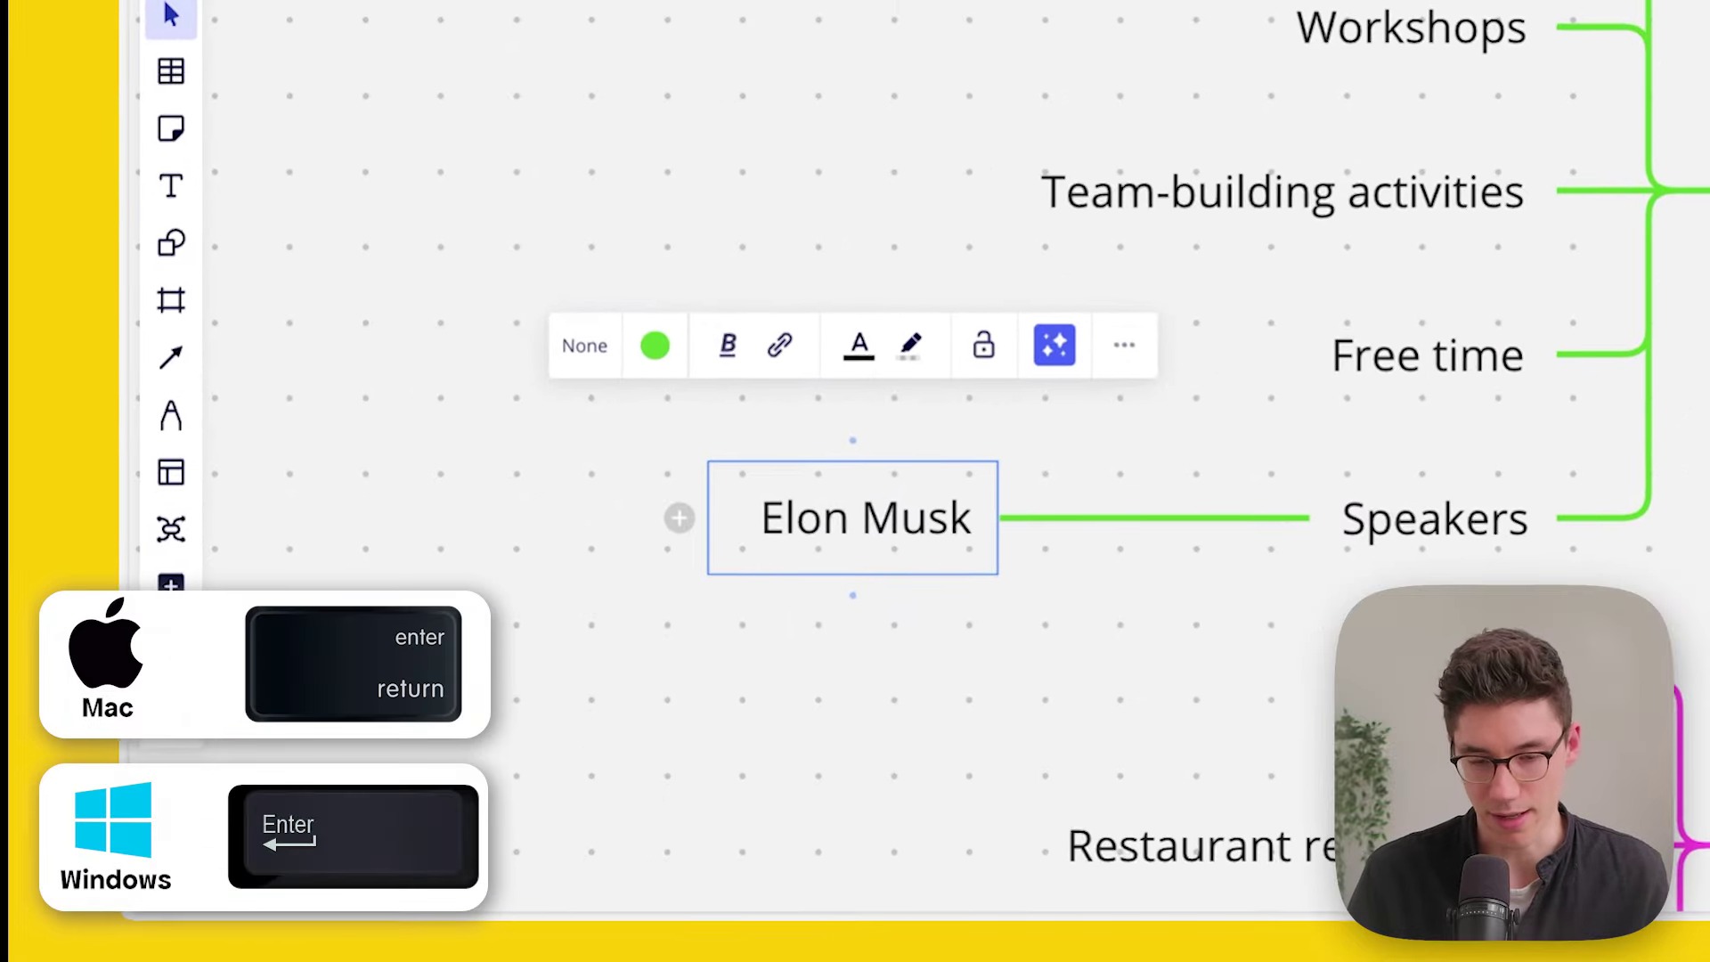
{"action": "key", "text": "Return"}
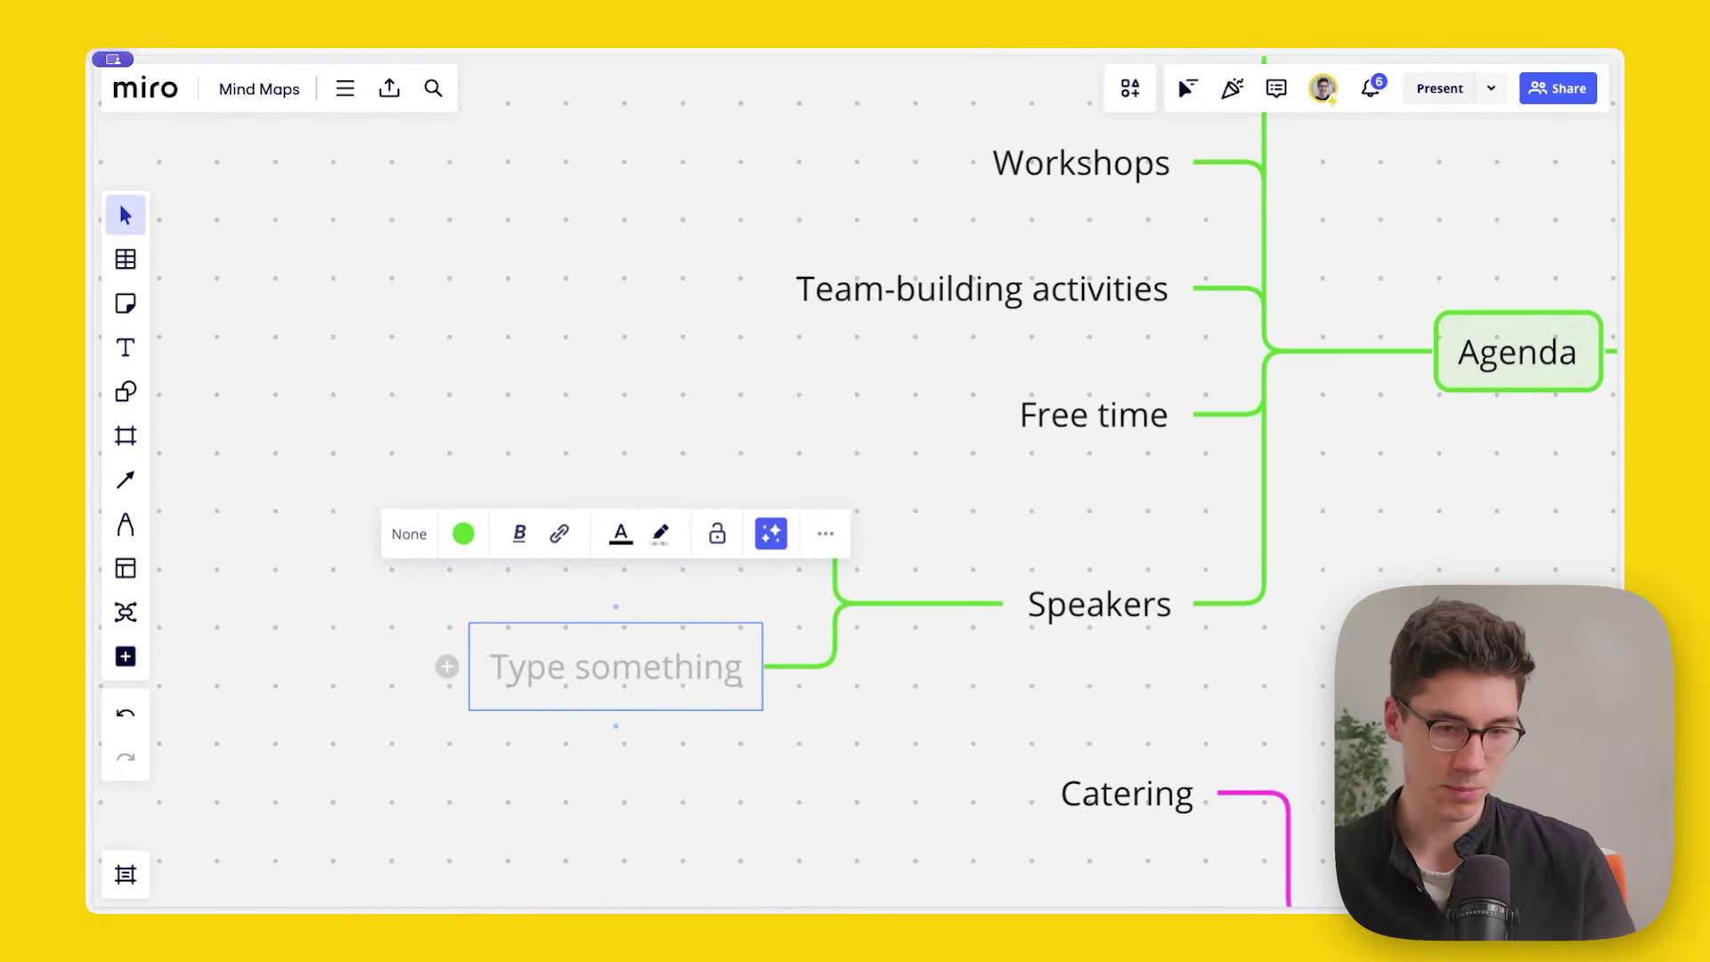
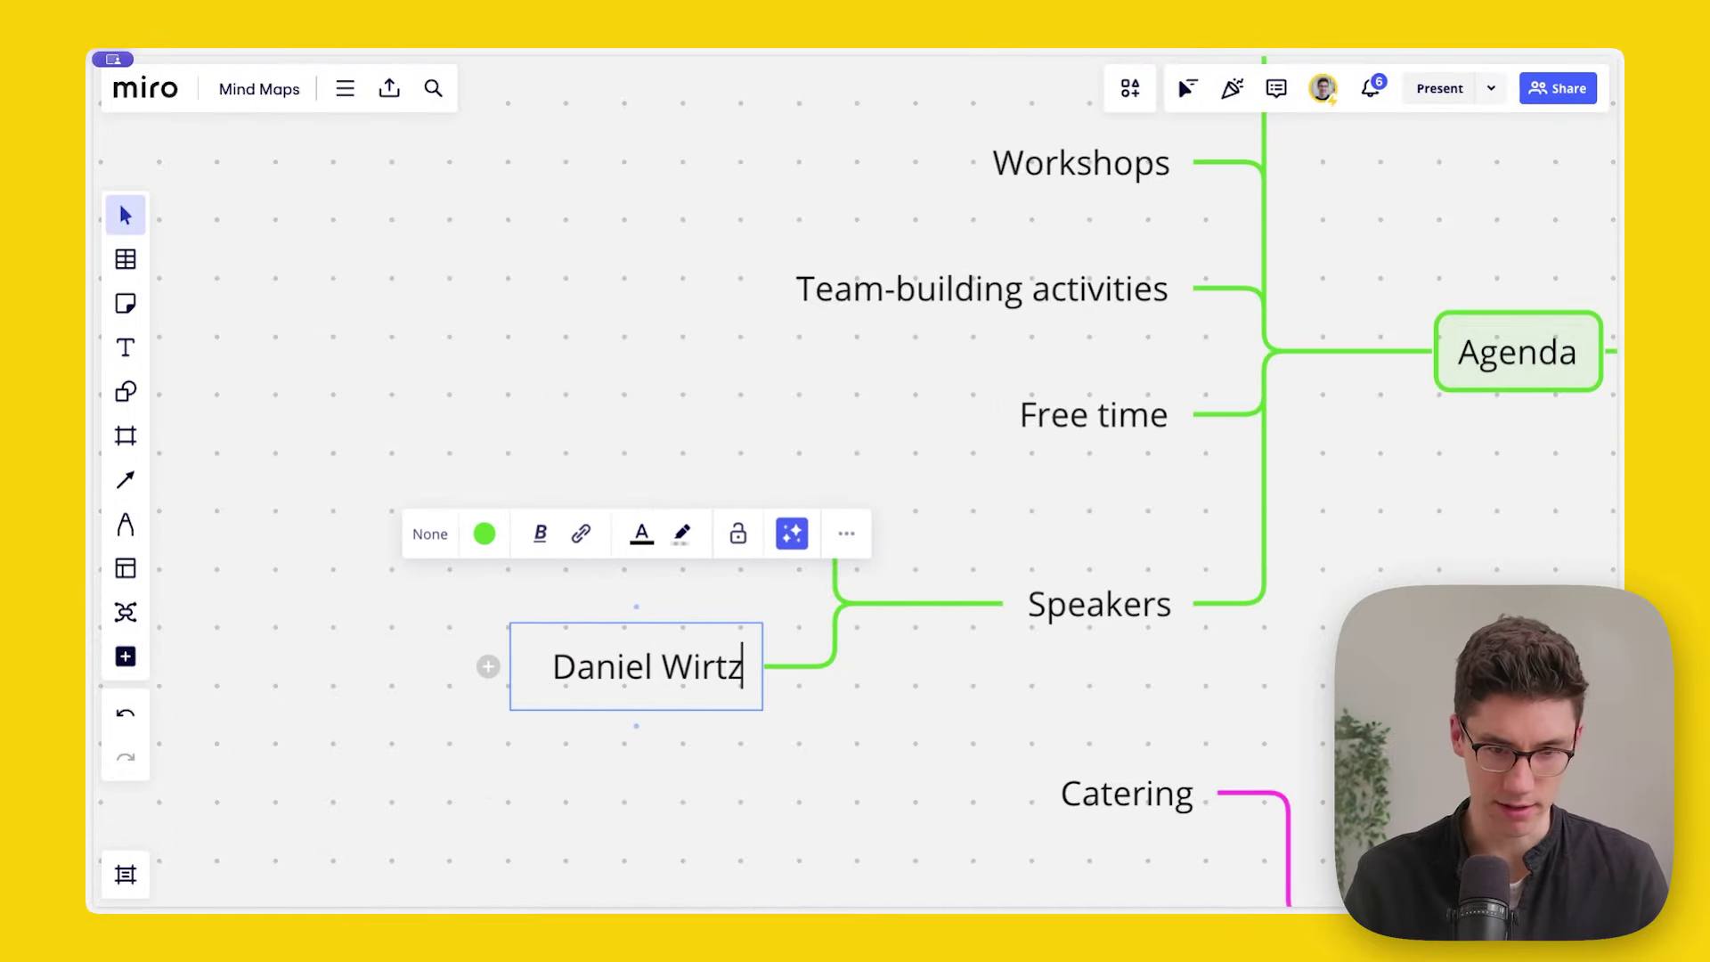
{"action": "left_click", "coordinate": [684, 307]}
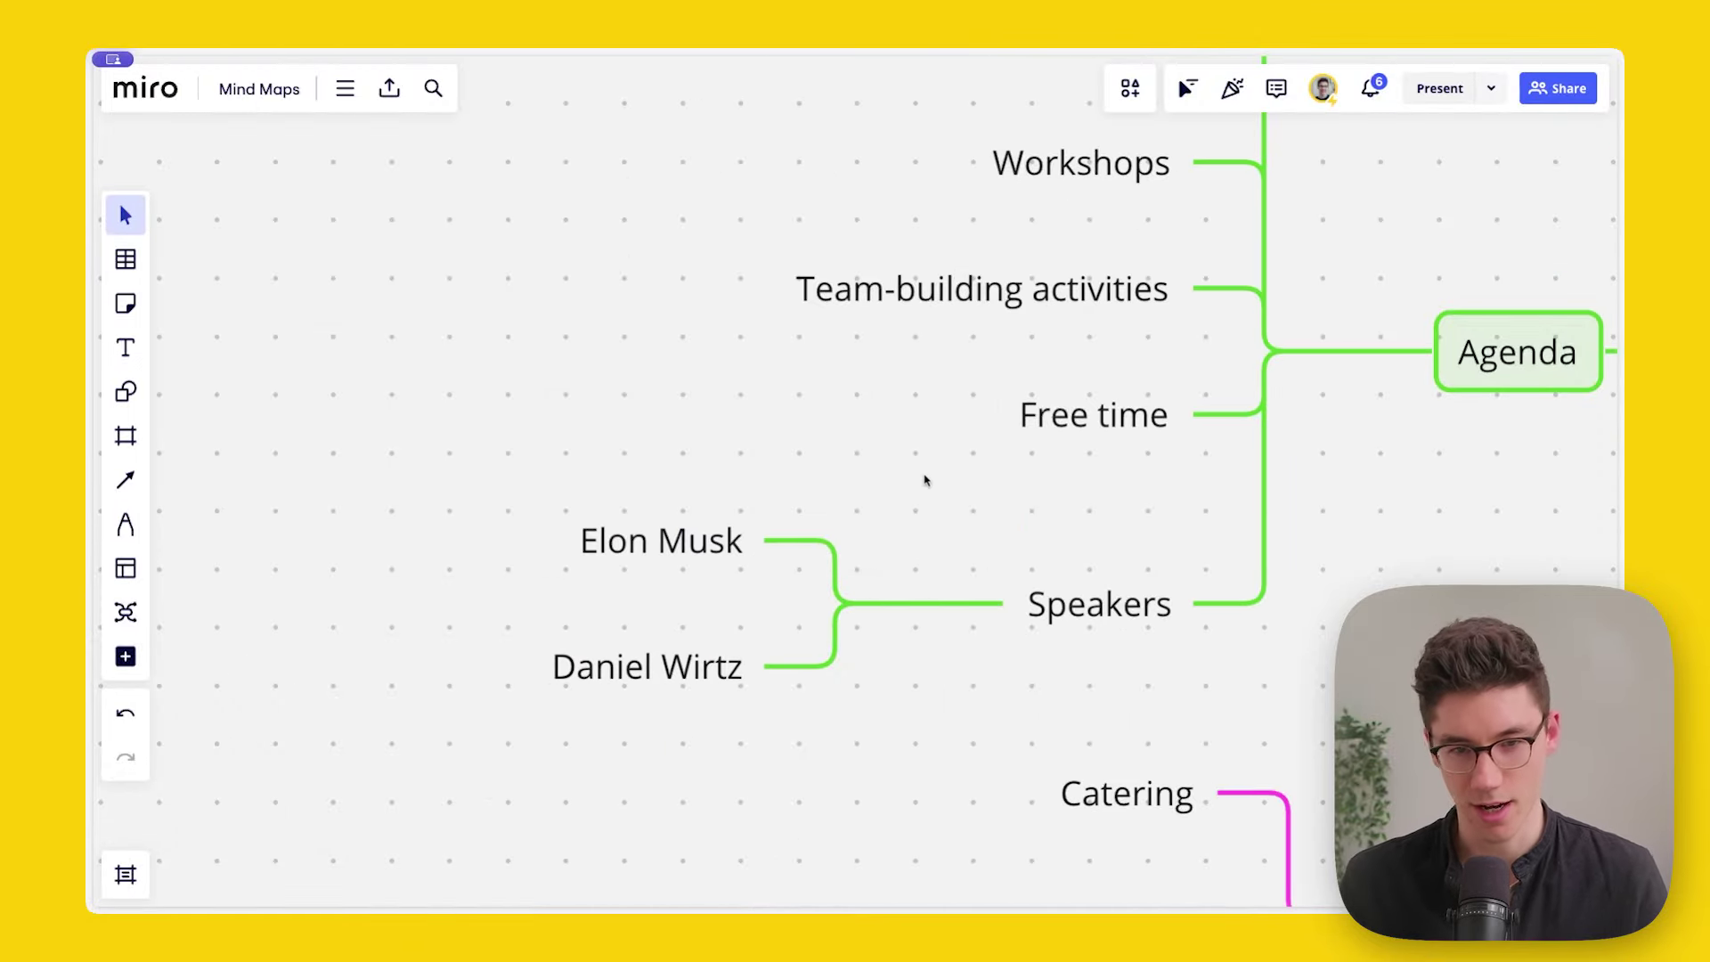
{"action": "scroll", "coordinate": [931, 441], "scroll_direction": "down", "scroll_amount": 5}
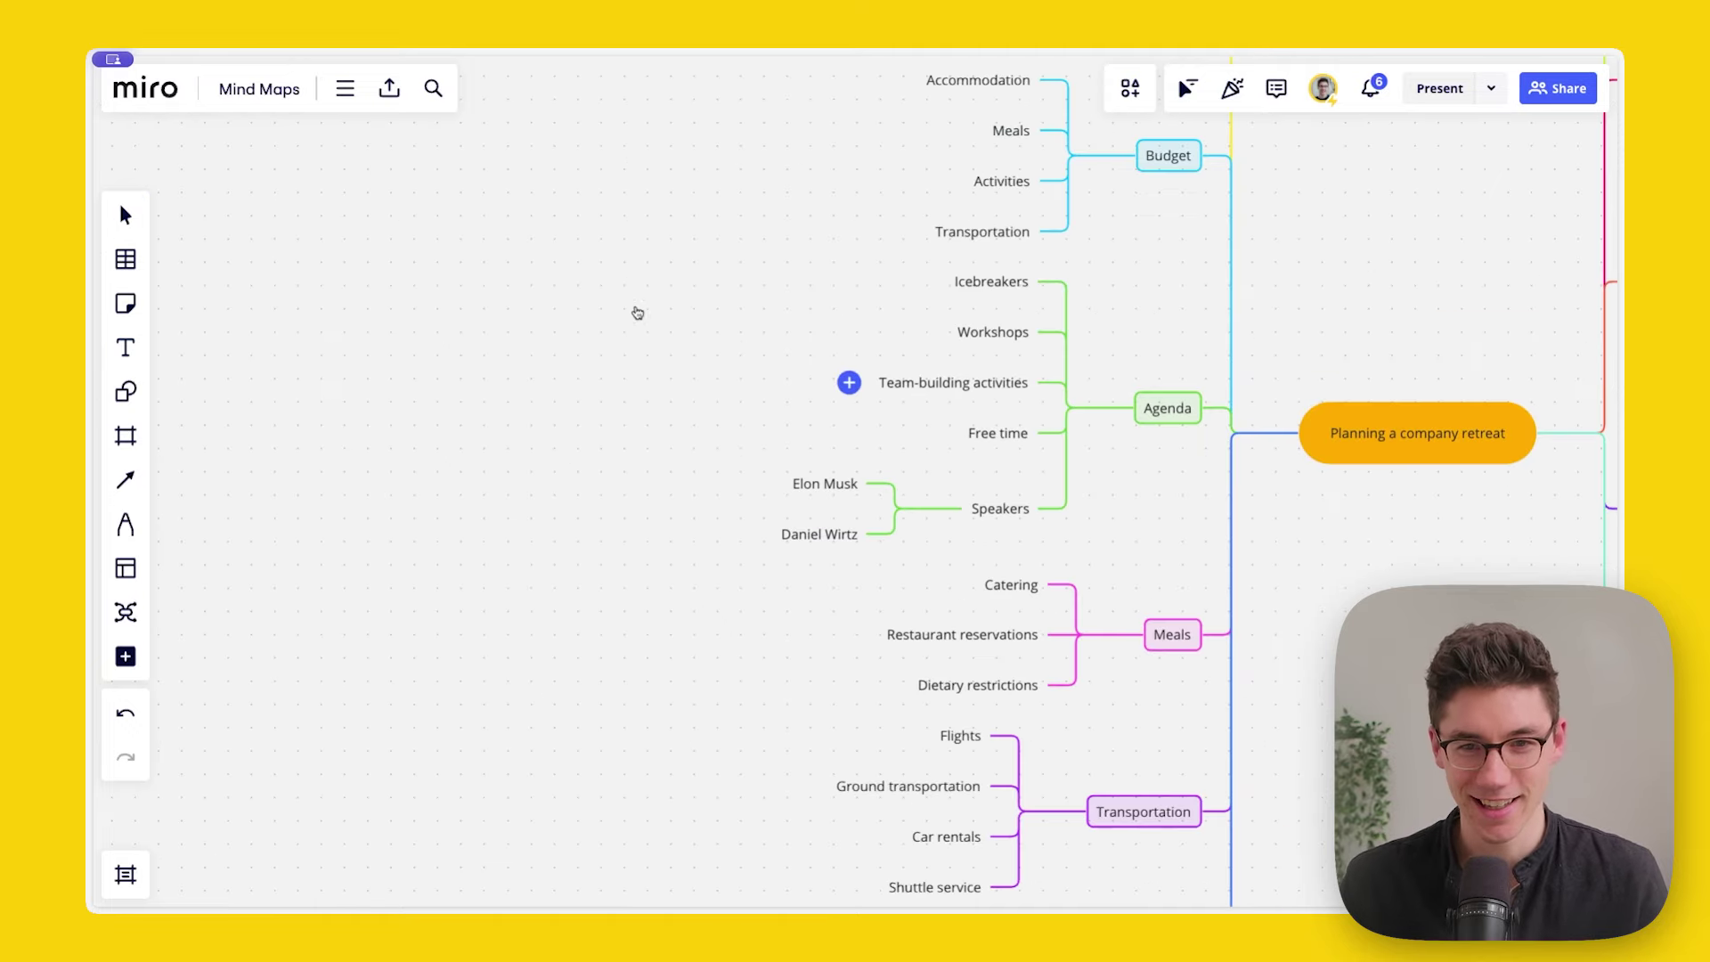
{"action": "left_click_drag", "start_coordinate": [844, 378], "coordinate": [648, 355]}
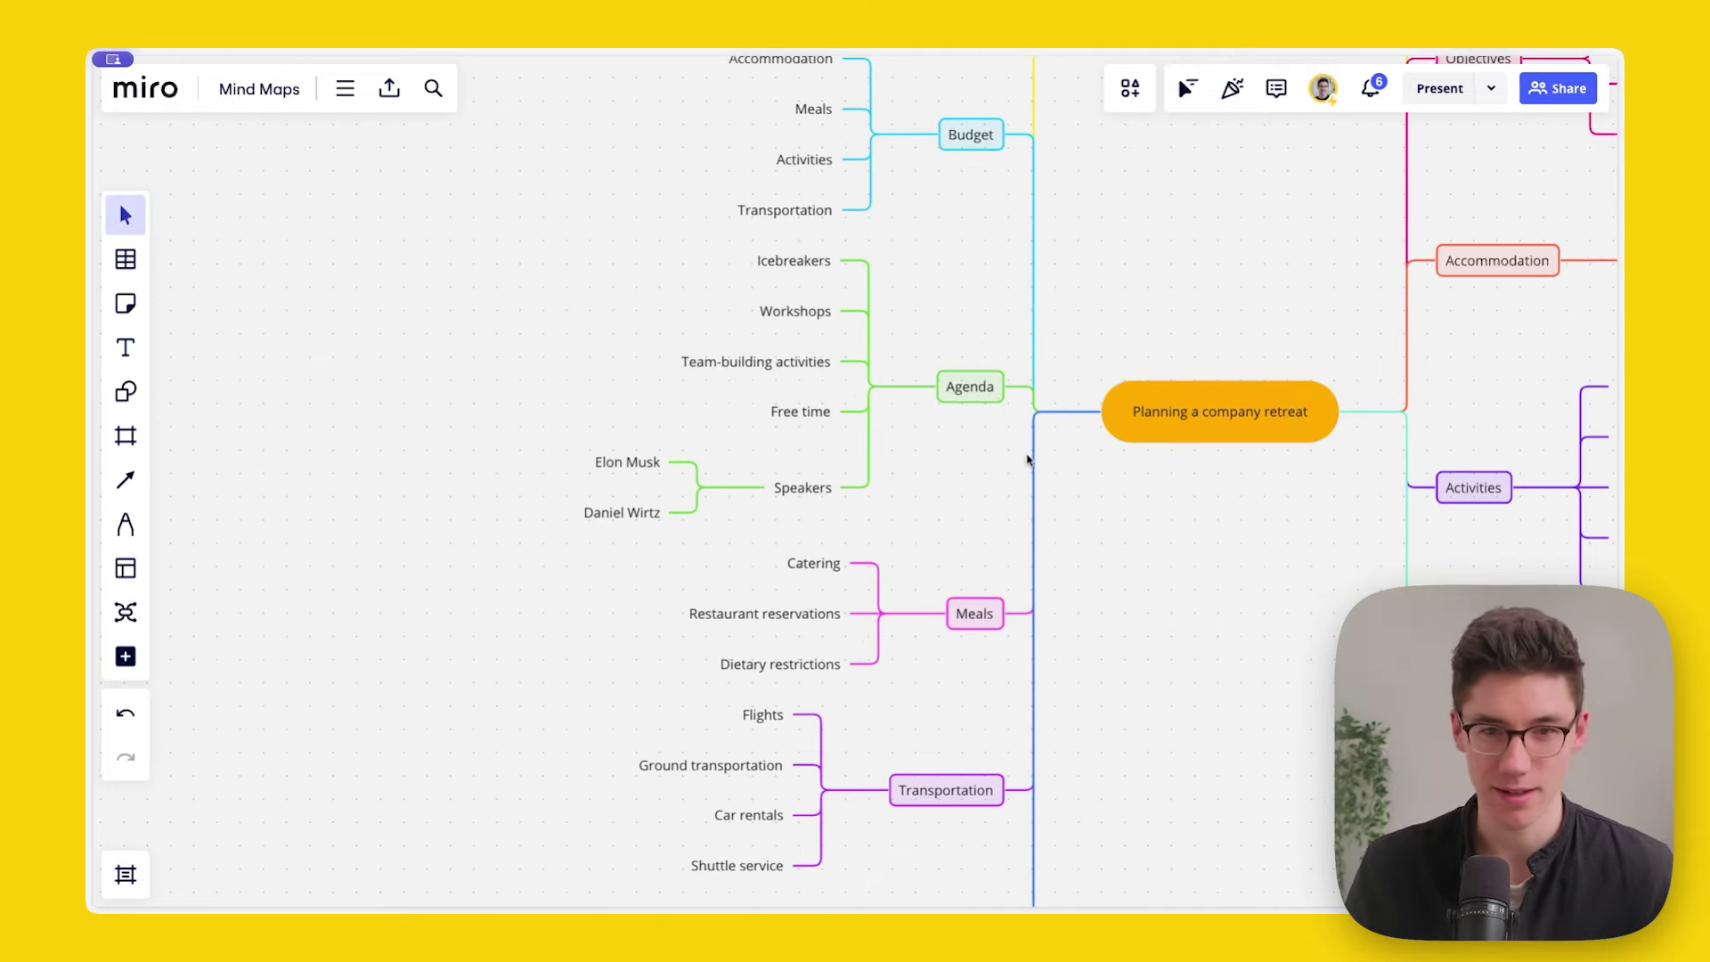
{"action": "left_click_drag", "start_coordinate": [908, 440], "coordinate": [821, 407]}
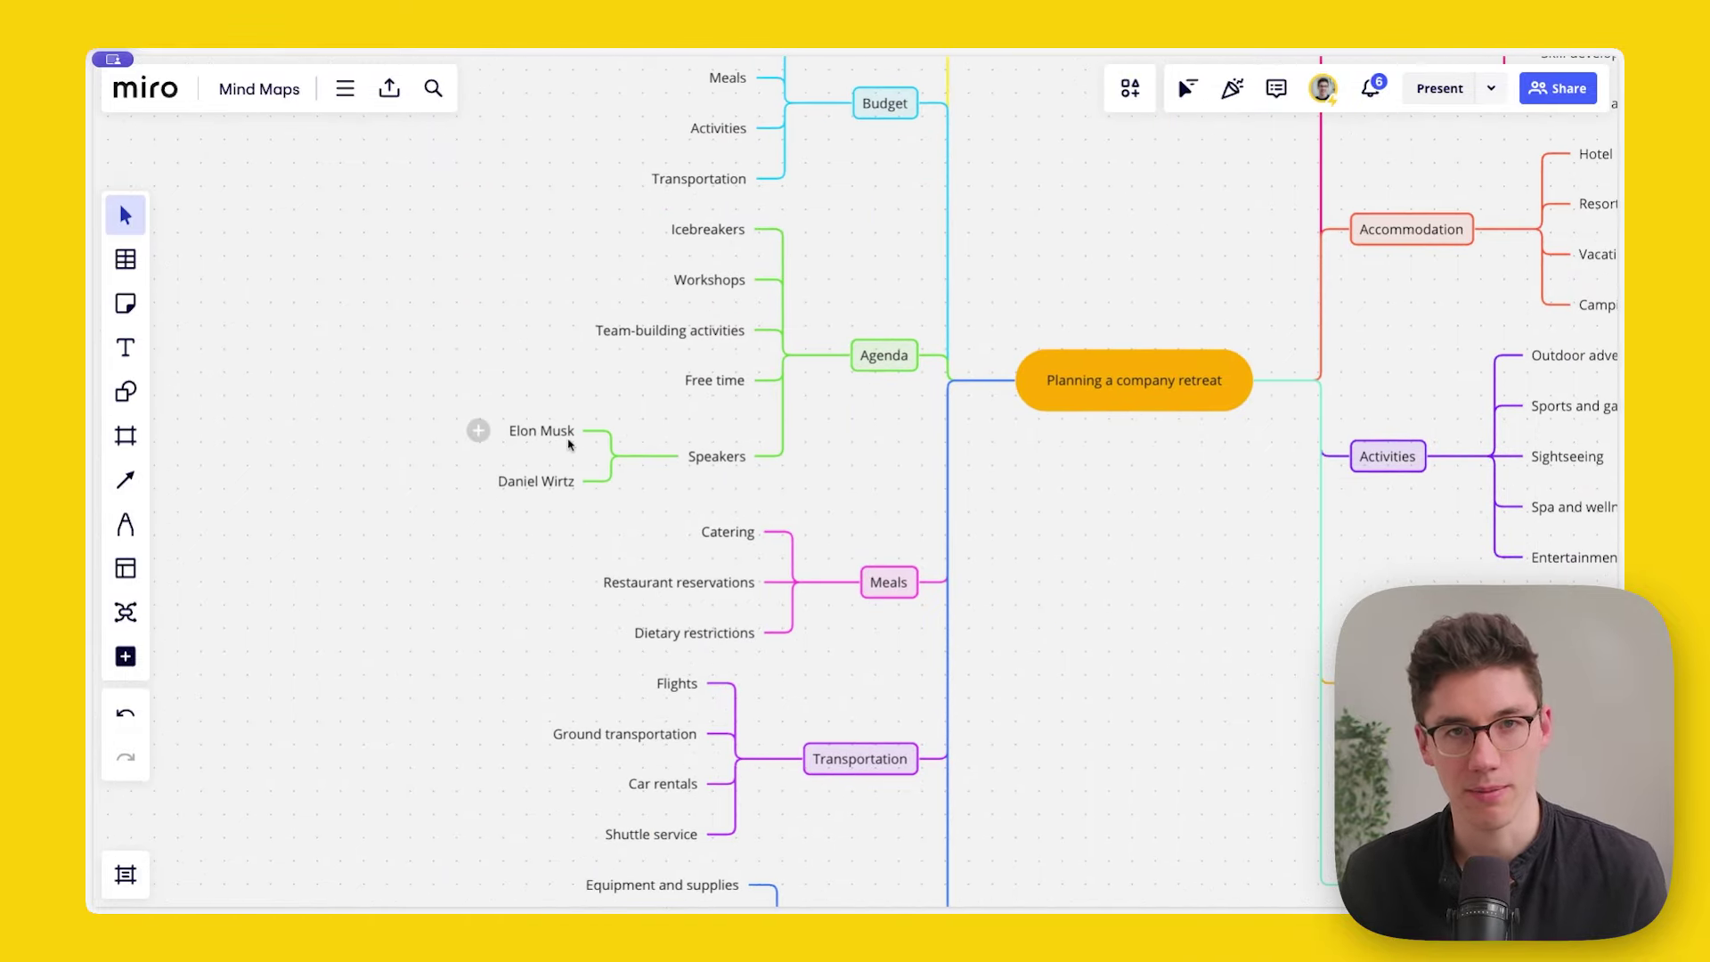
{"action": "scroll", "coordinate": [462, 392], "scroll_direction": "up", "scroll_amount": 5}
Step: Add a second line 'CEO of Tesla' to the first speaker node
{"action": "left_click", "coordinate": [679, 473]}
{"action": "double_click", "coordinate": [681, 477]}
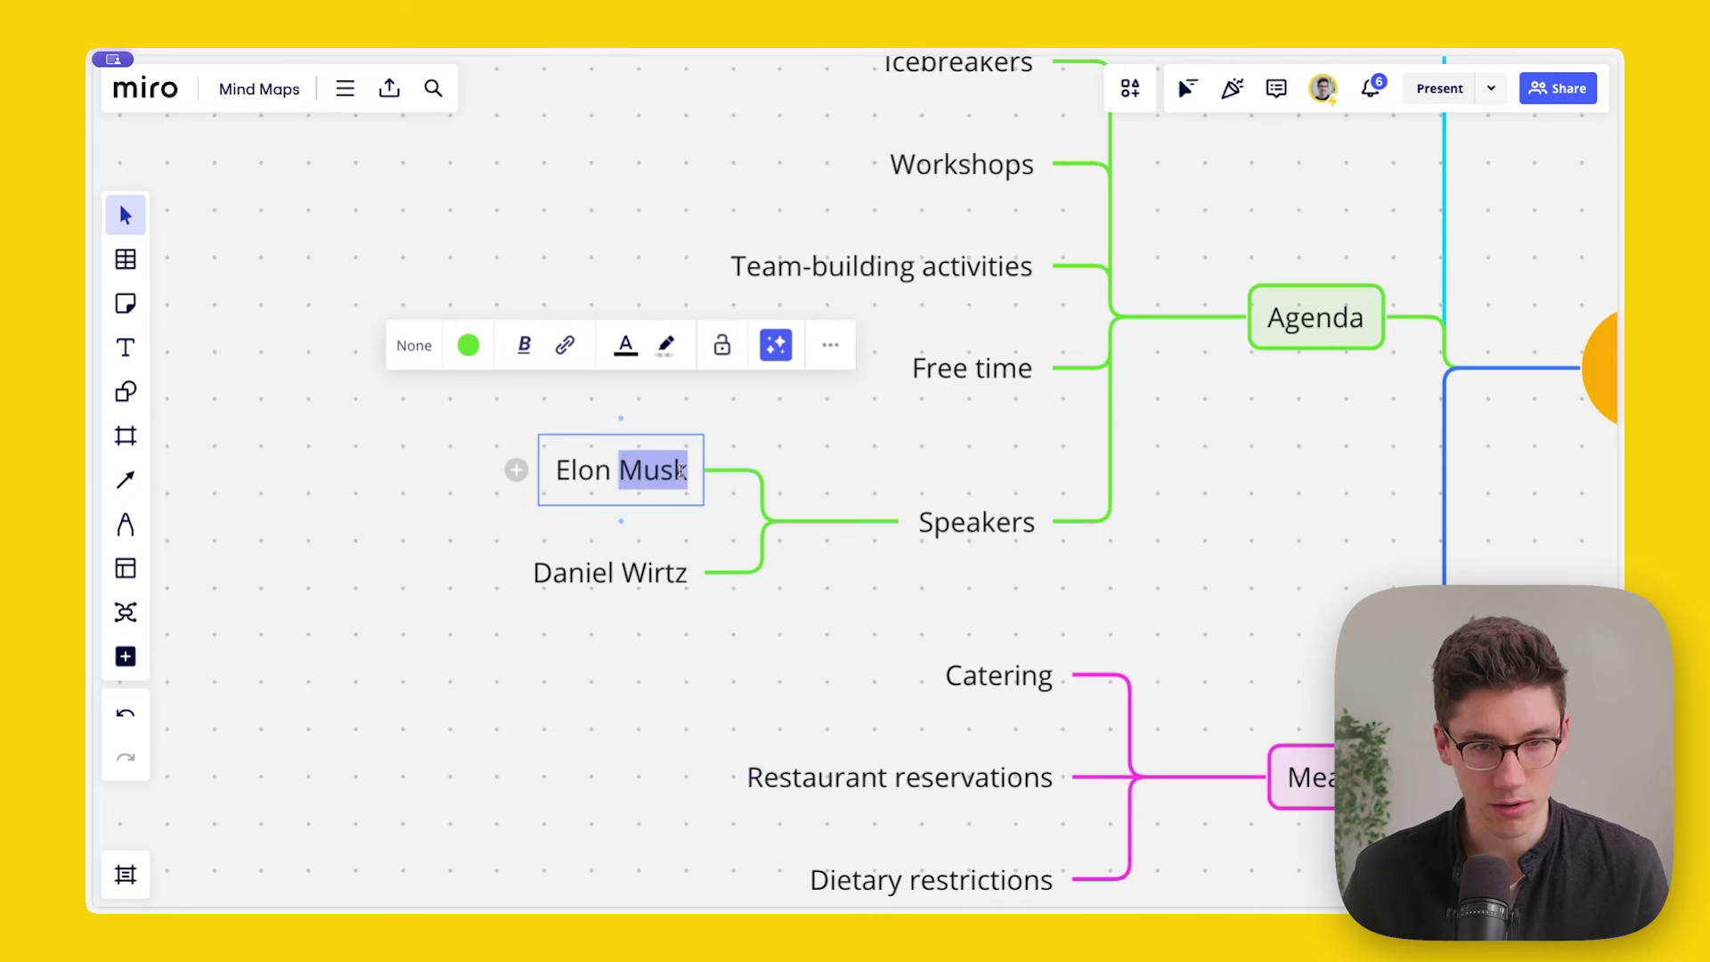
{"action": "left_click", "coordinate": [682, 473]}
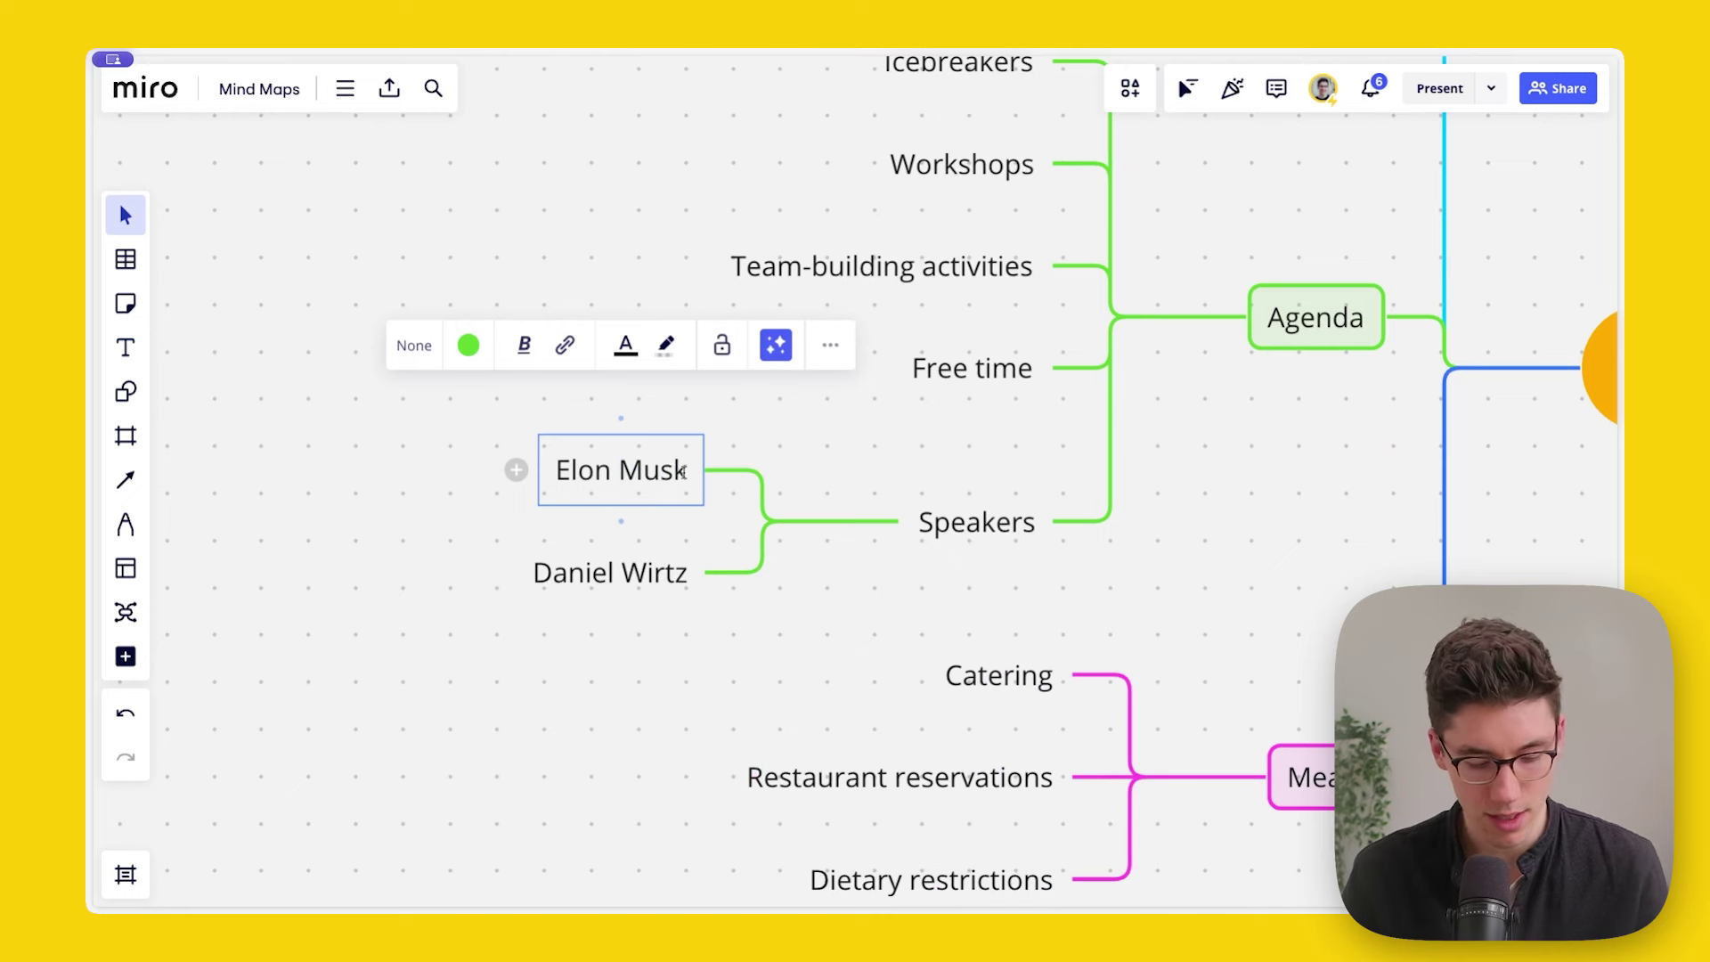
{"action": "key", "text": "shift+Return"}
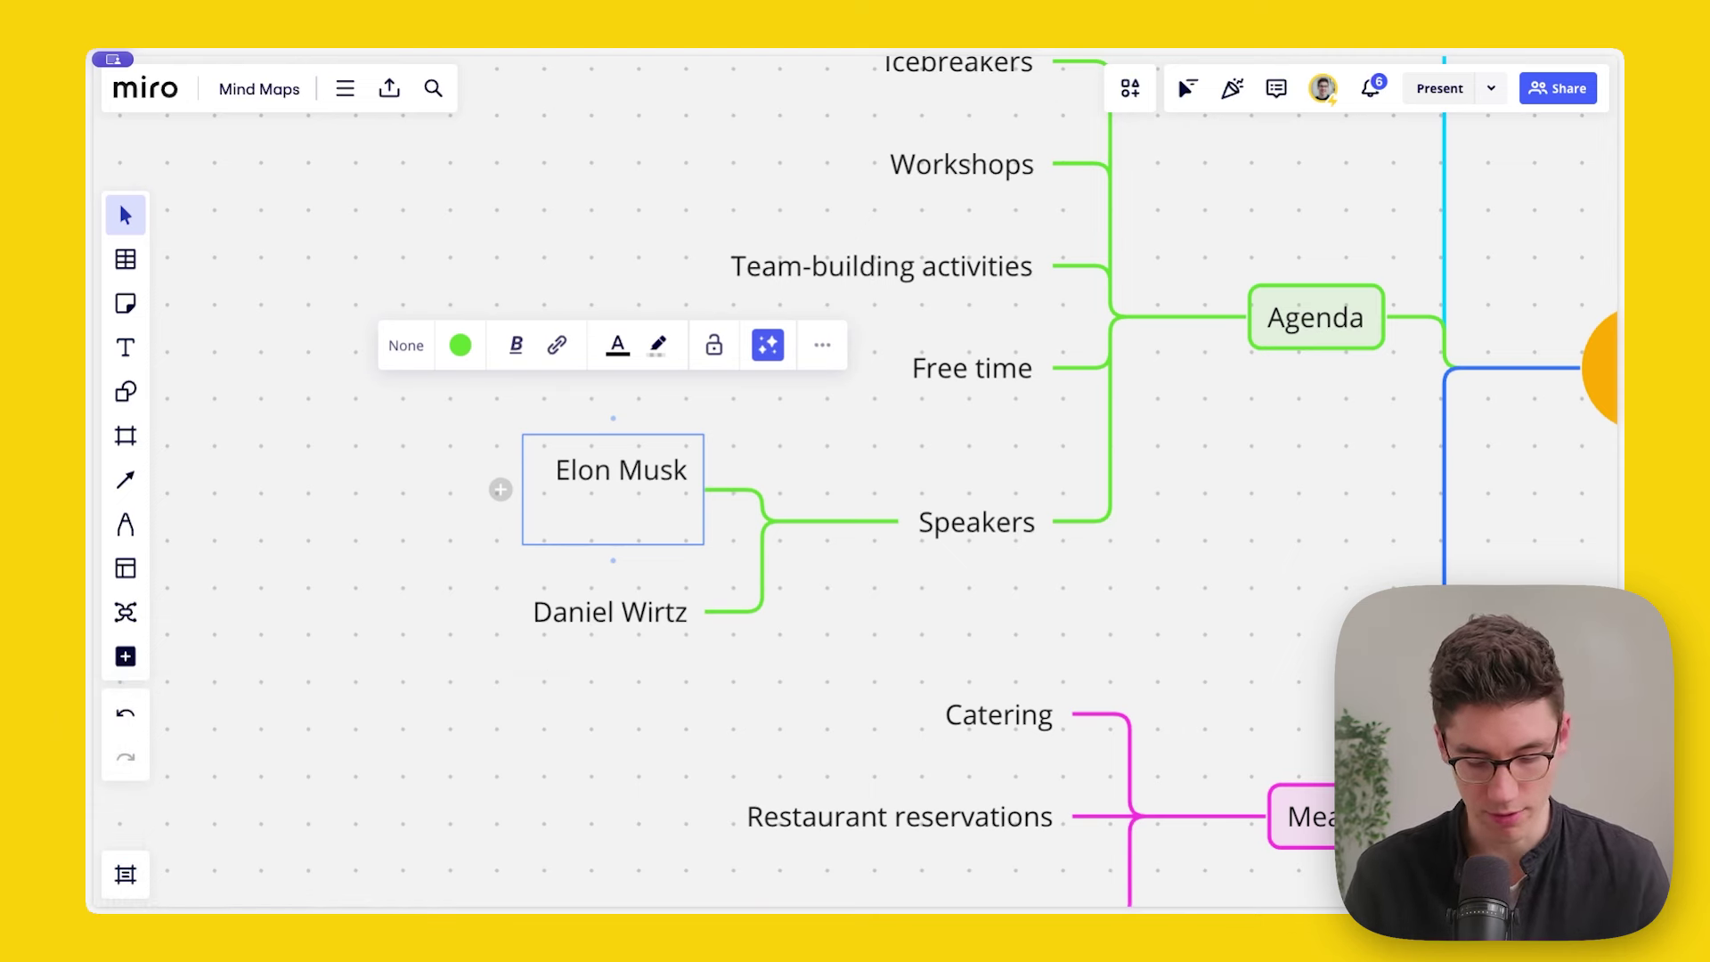
{"action": "type", "text": "CEO of Ts"}
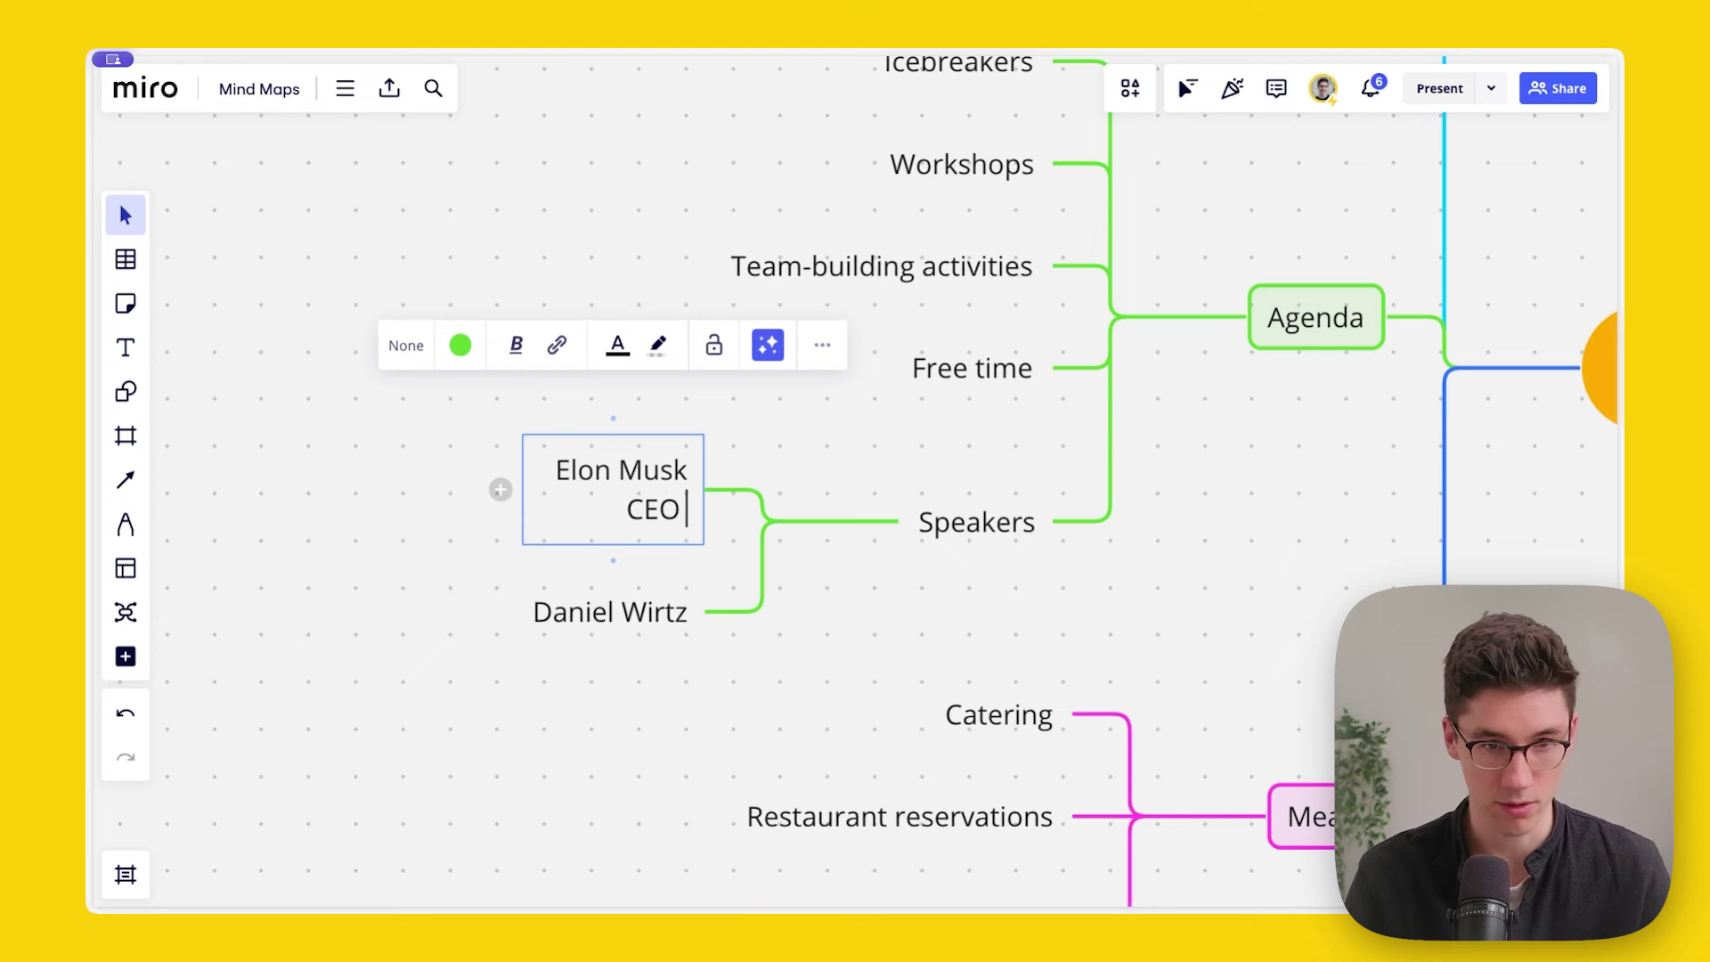
{"action": "key", "text": "BackSpace"}
{"action": "type", "text": "esla"}
{"action": "key", "text": "Up"}
Step: Make the speaker's name line bold and finish editing
{"action": "key", "text": "alt+shift+Left"}
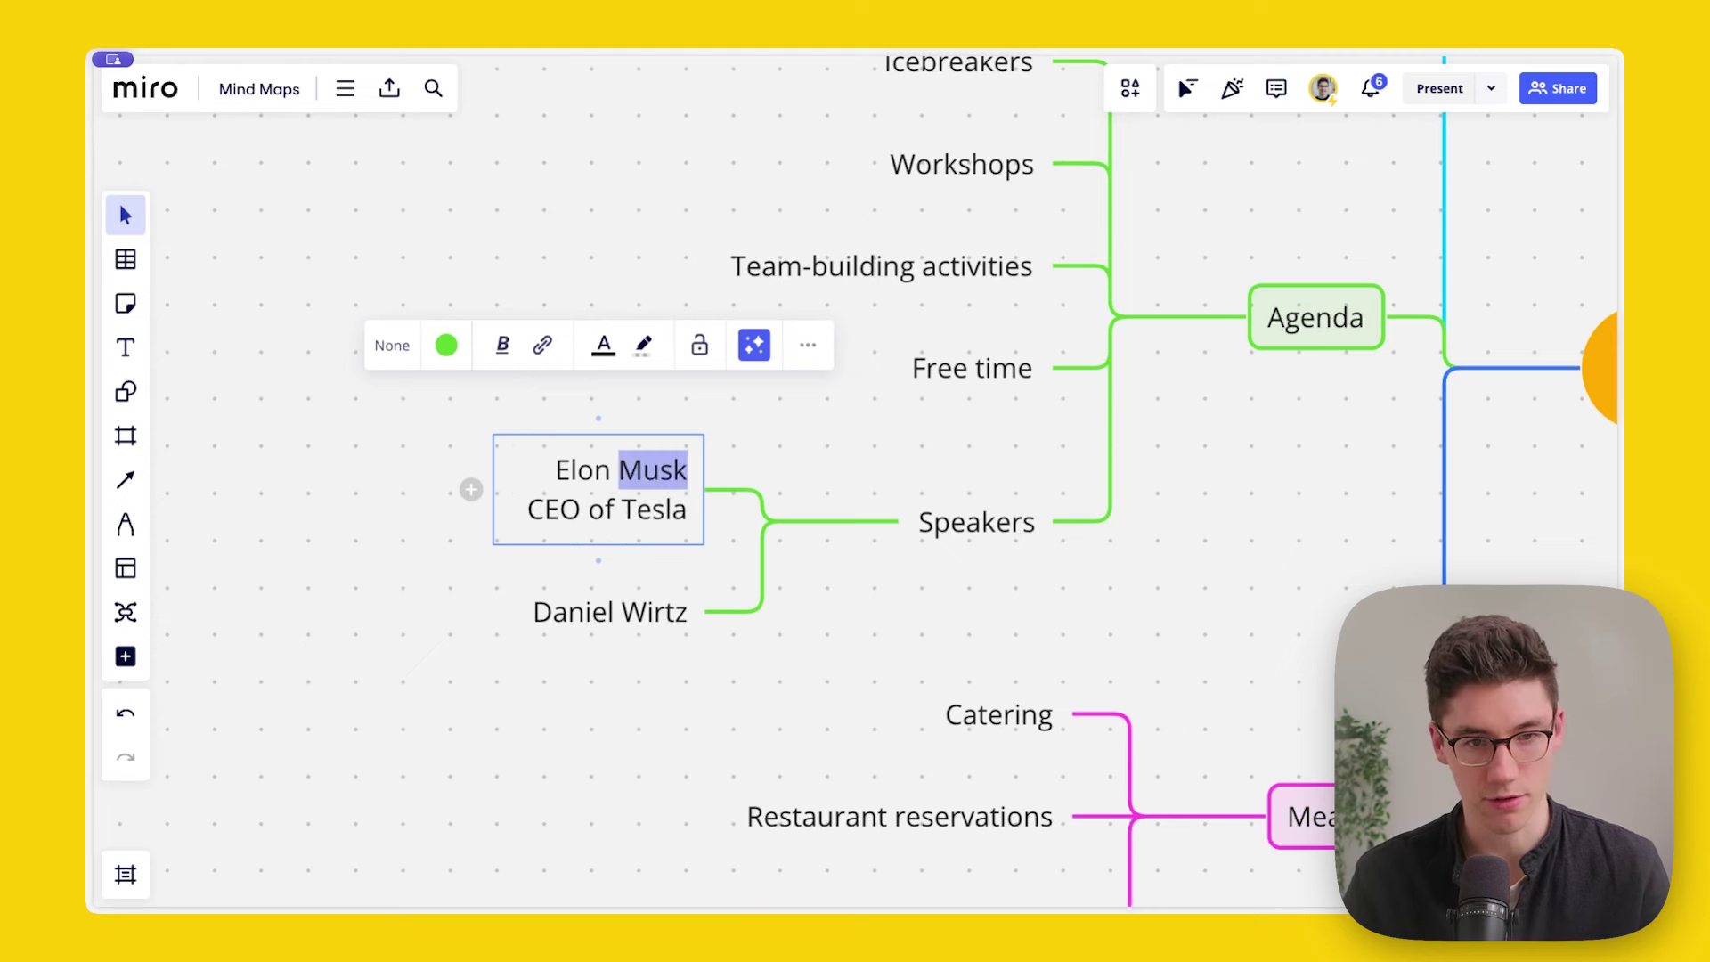
{"action": "key", "text": "alt+shift+Left"}
{"action": "key", "text": "super+b"}
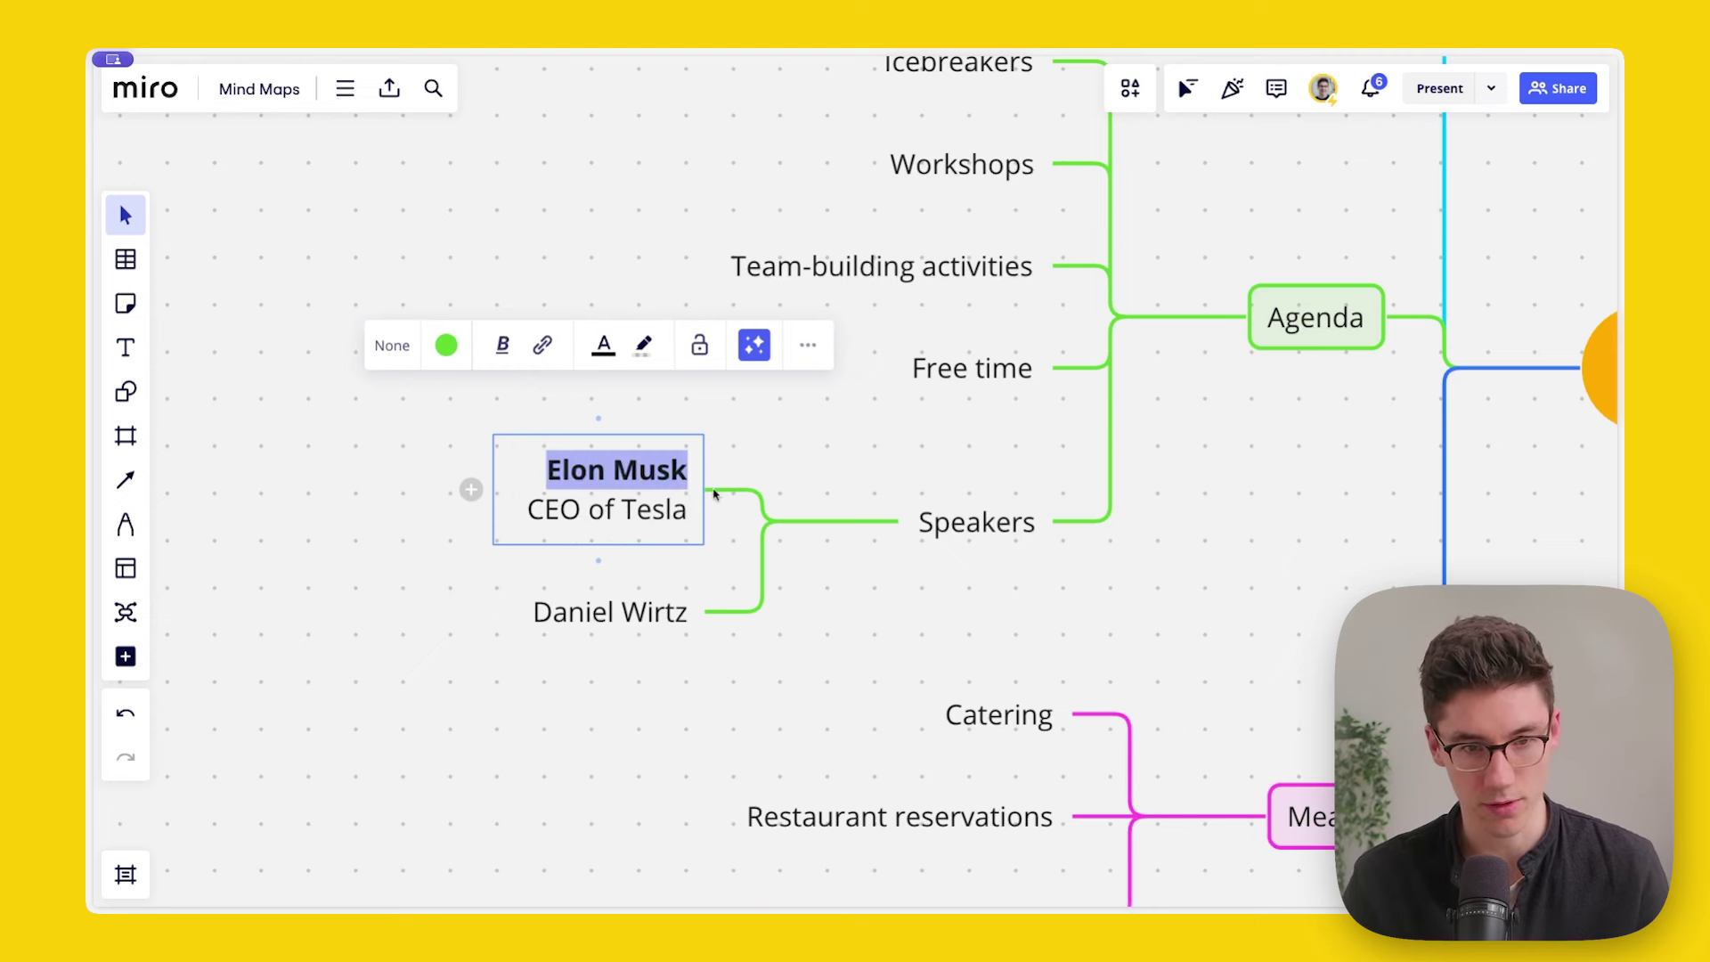
{"action": "left_click", "coordinate": [412, 672]}
{"action": "scroll", "coordinate": [666, 457], "scroll_direction": "up", "scroll_amount": 2}
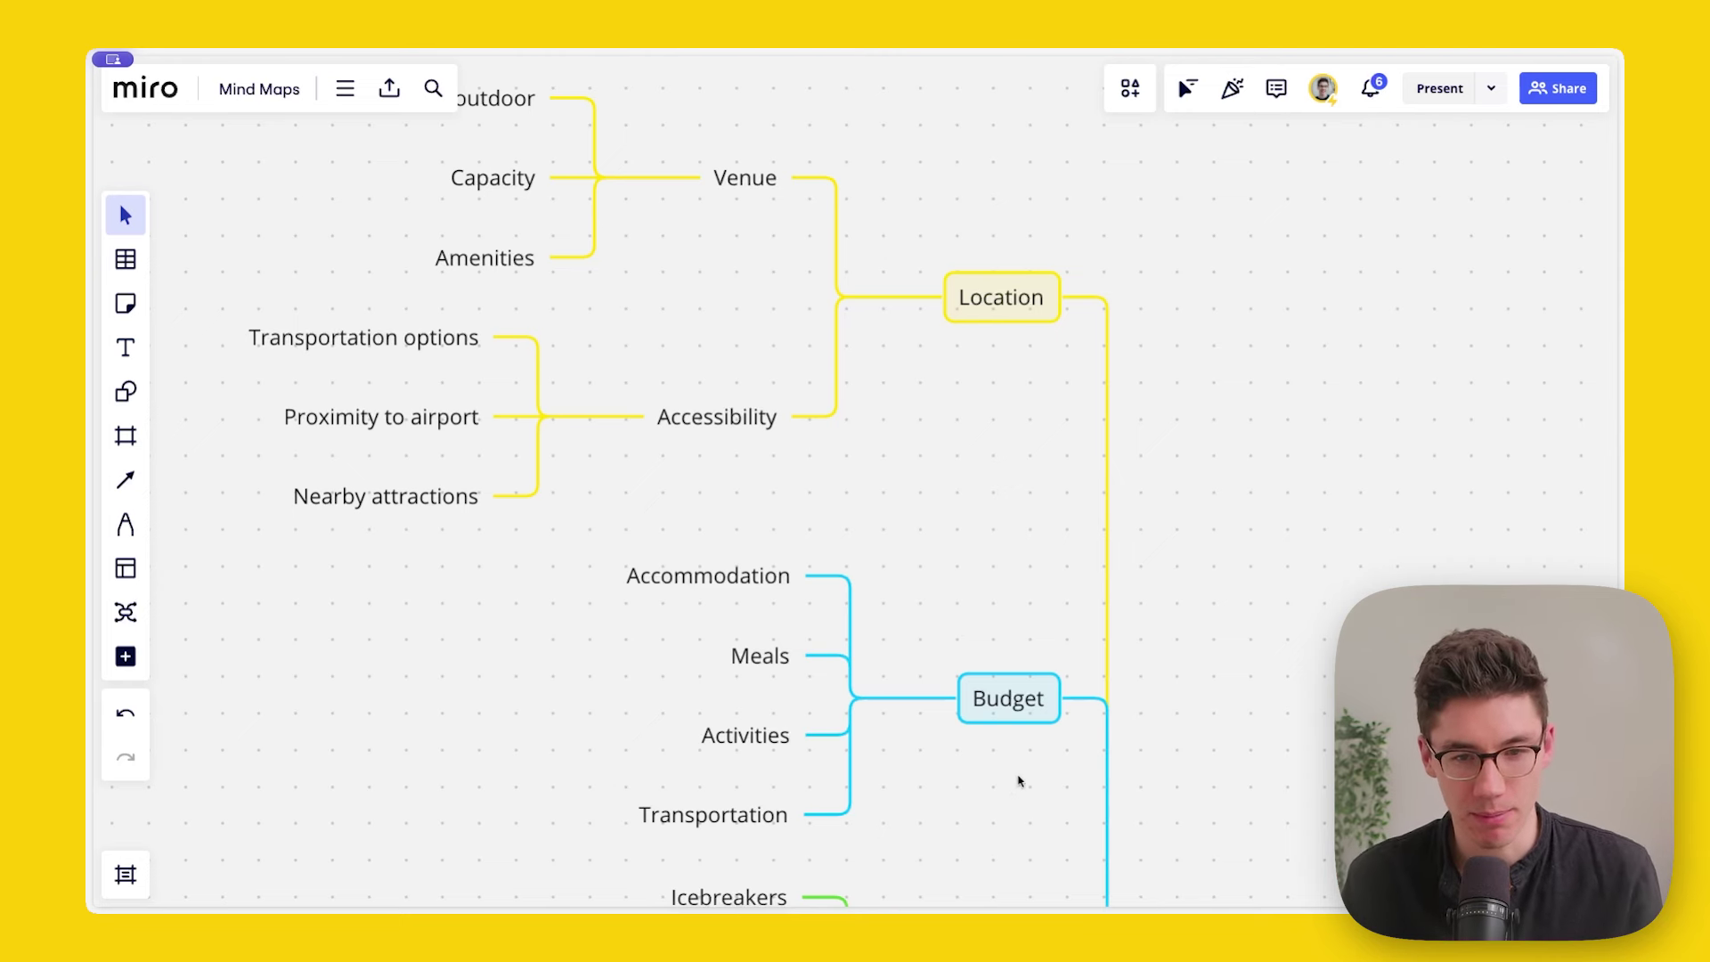
{"action": "mouse_move", "coordinate": [745, 813]}
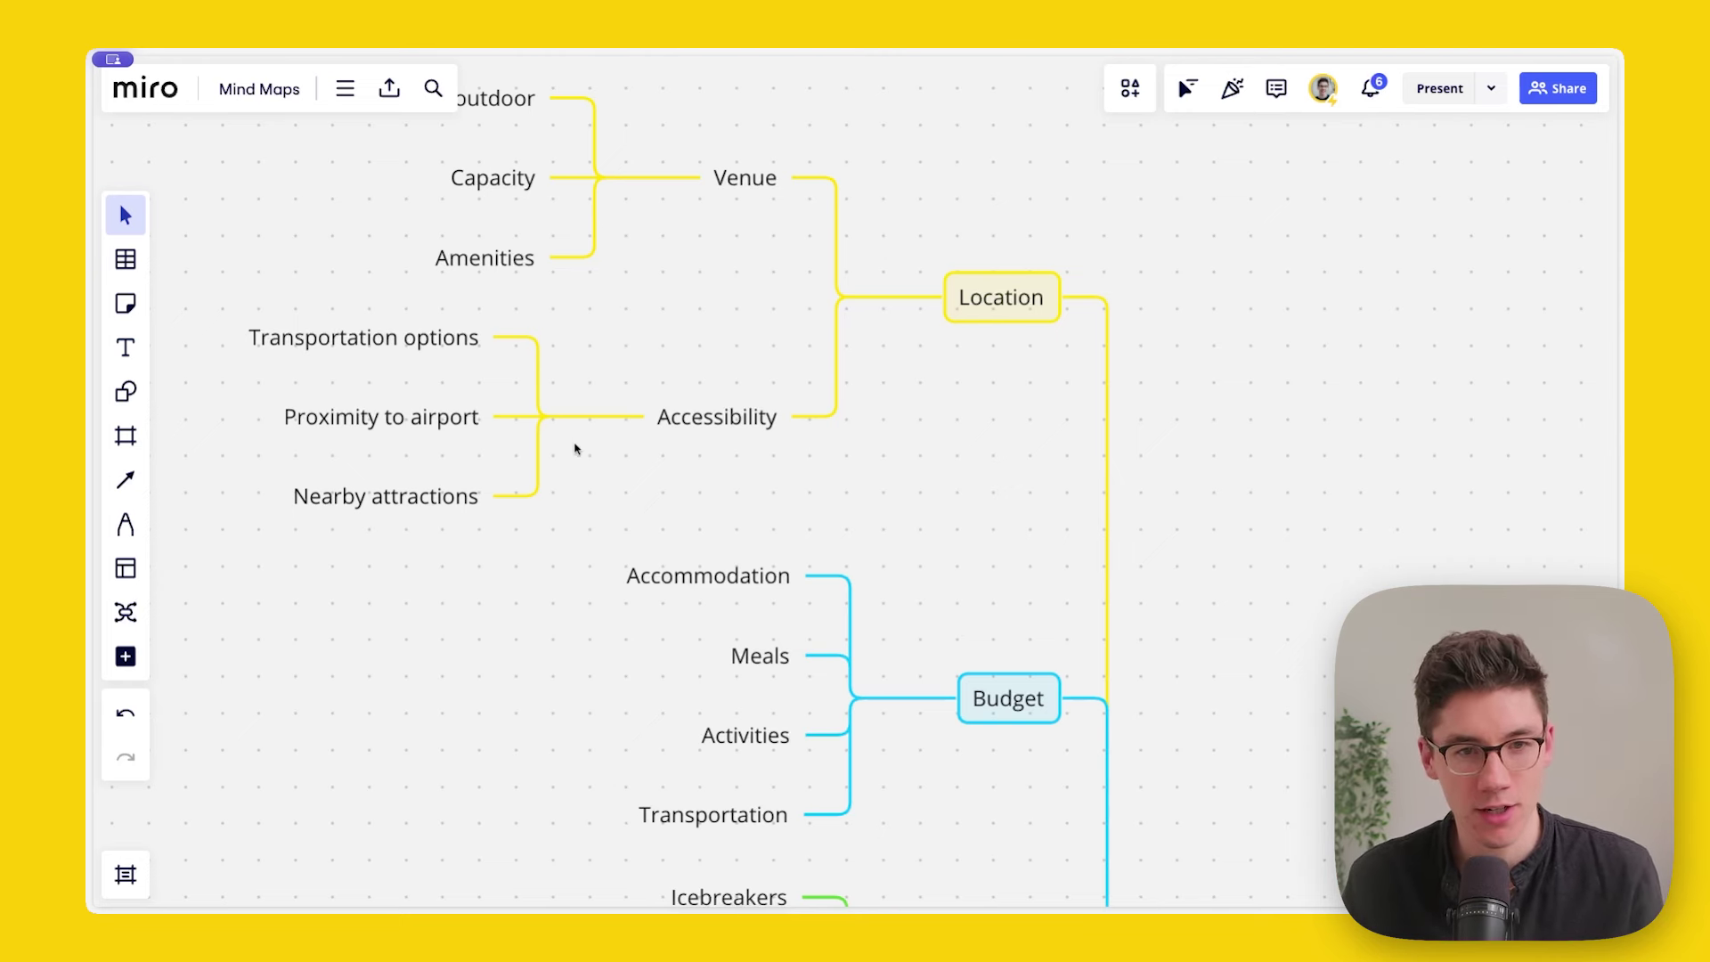
{"action": "mouse_move", "coordinate": [740, 186]}
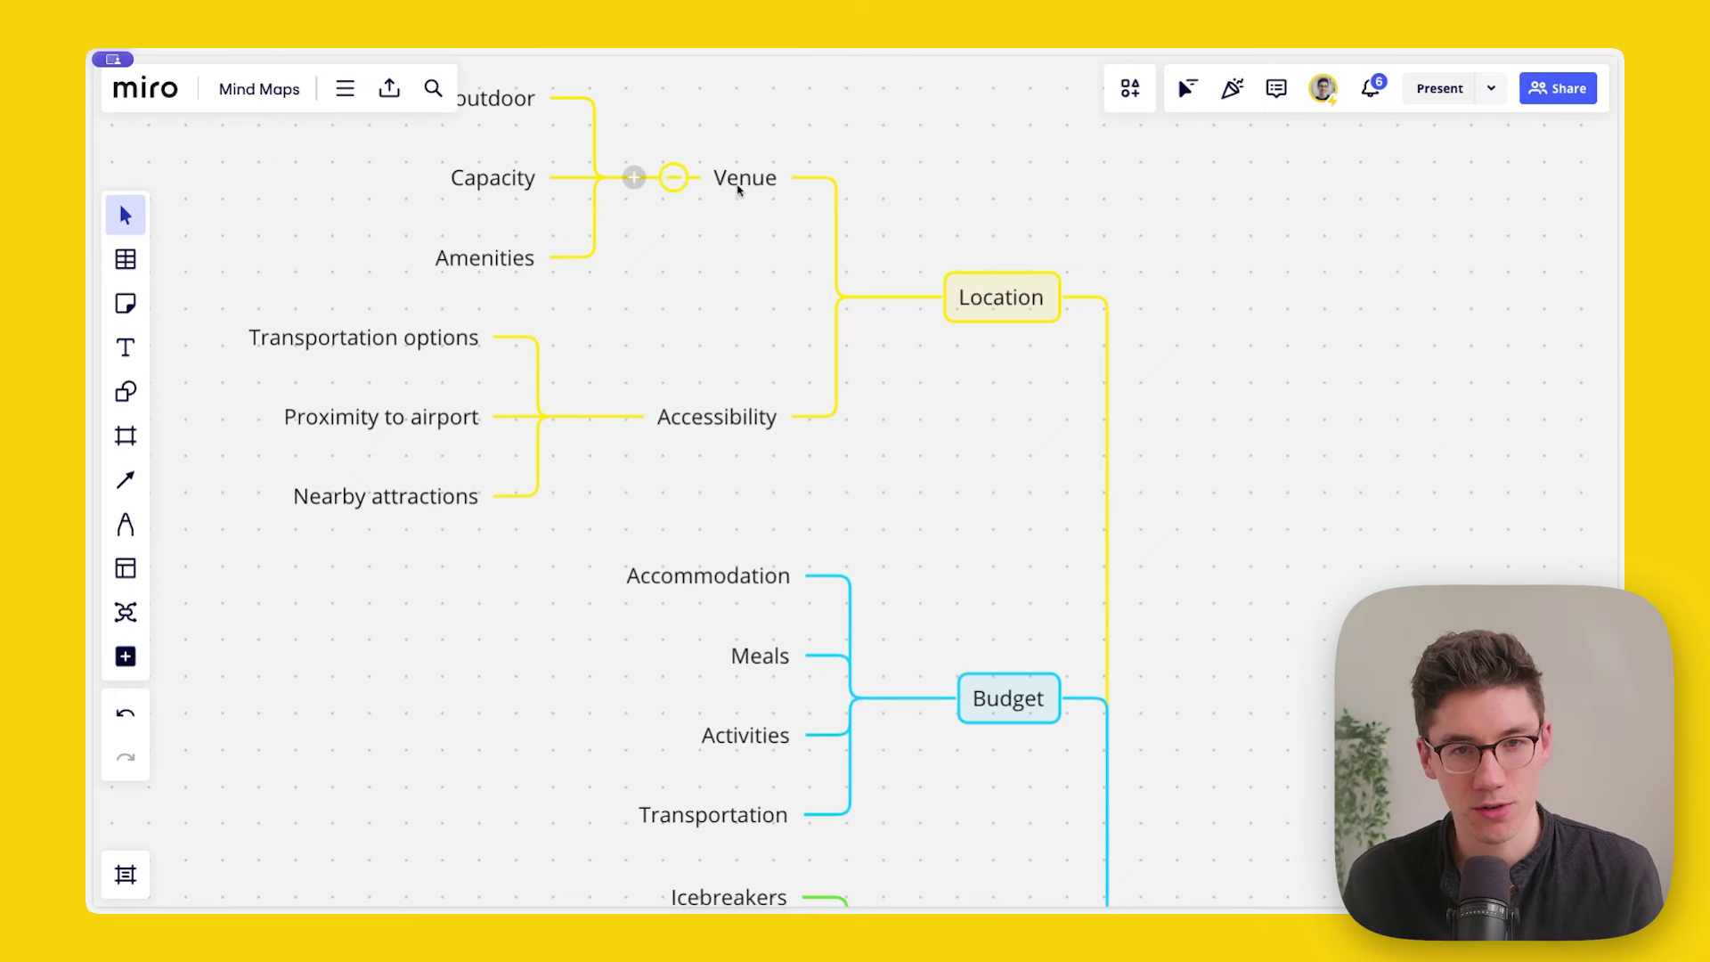
{"action": "left_click", "coordinate": [758, 813]}
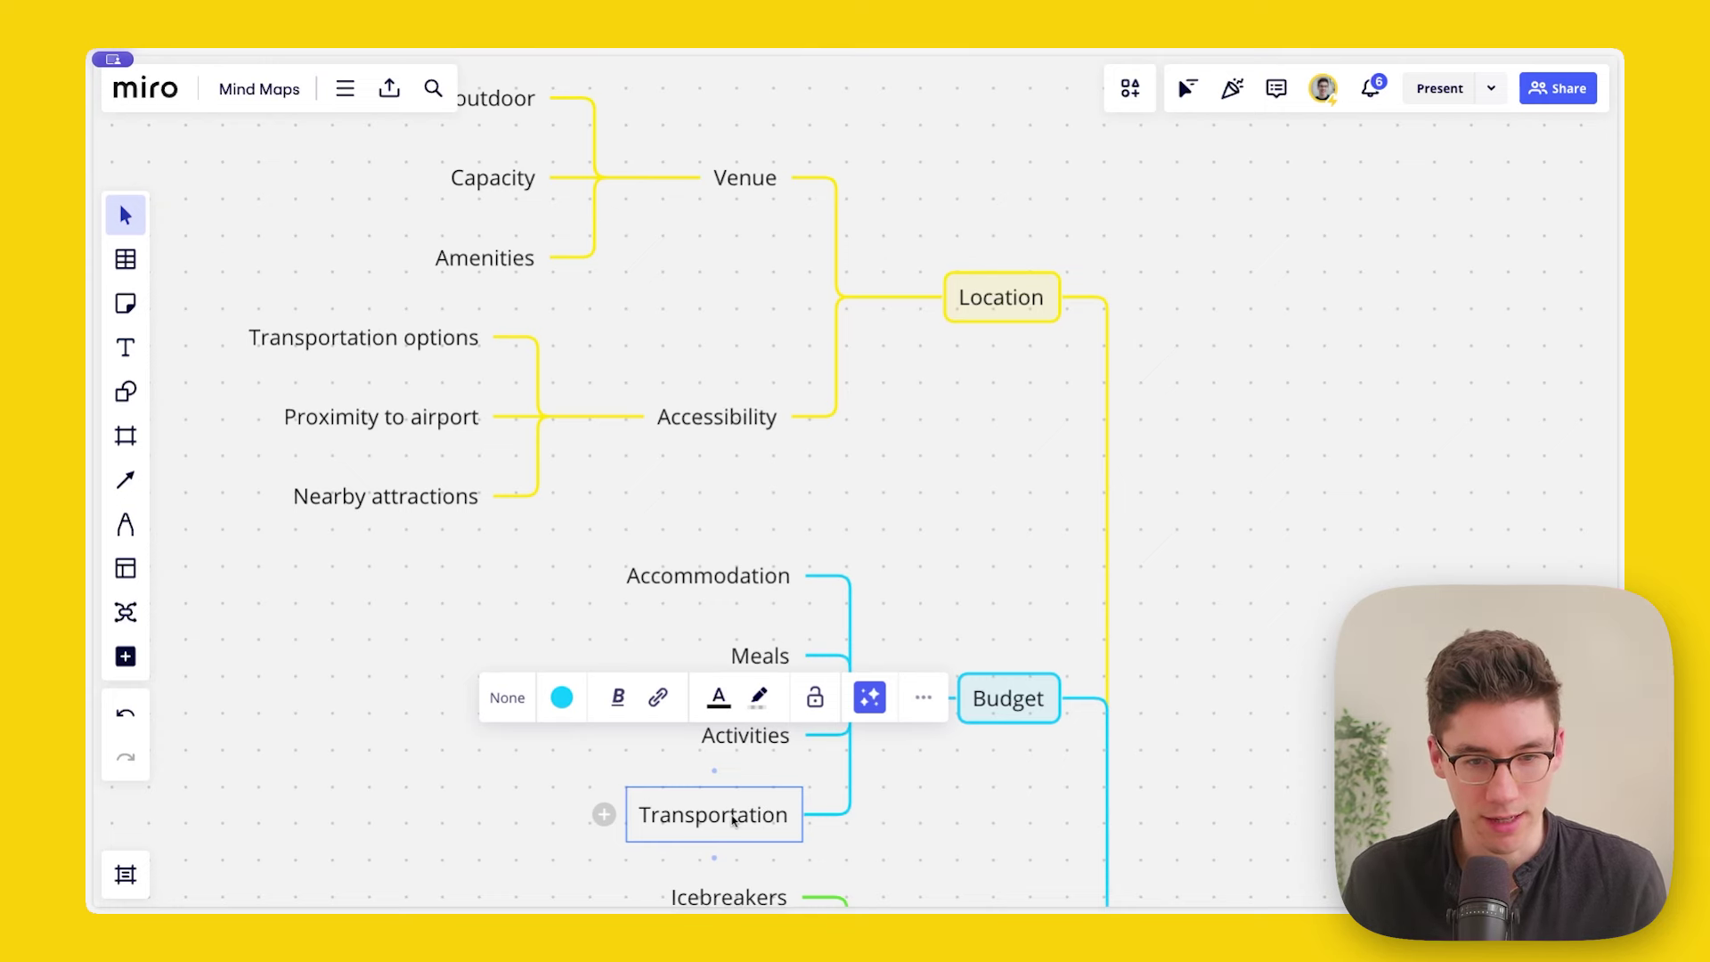
{"action": "left_click_drag", "start_coordinate": [655, 806], "coordinate": [704, 179]}
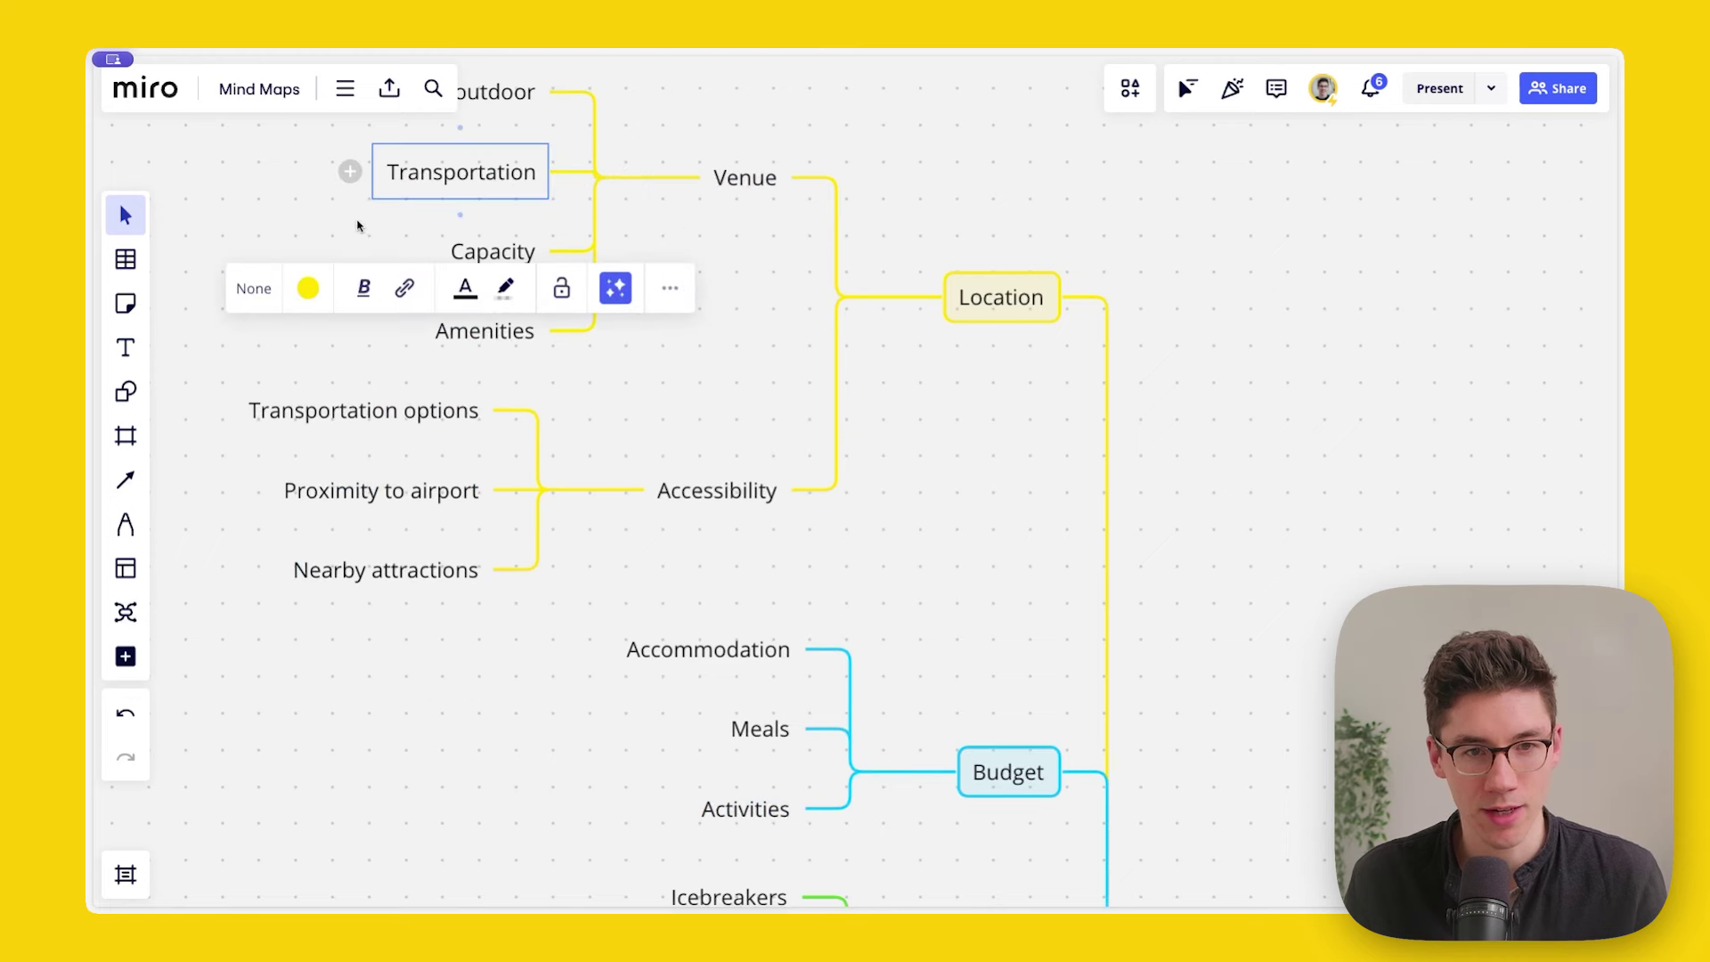
{"action": "left_click", "coordinate": [317, 195]}
{"action": "left_click_drag", "start_coordinate": [317, 195], "coordinate": [458, 390]}
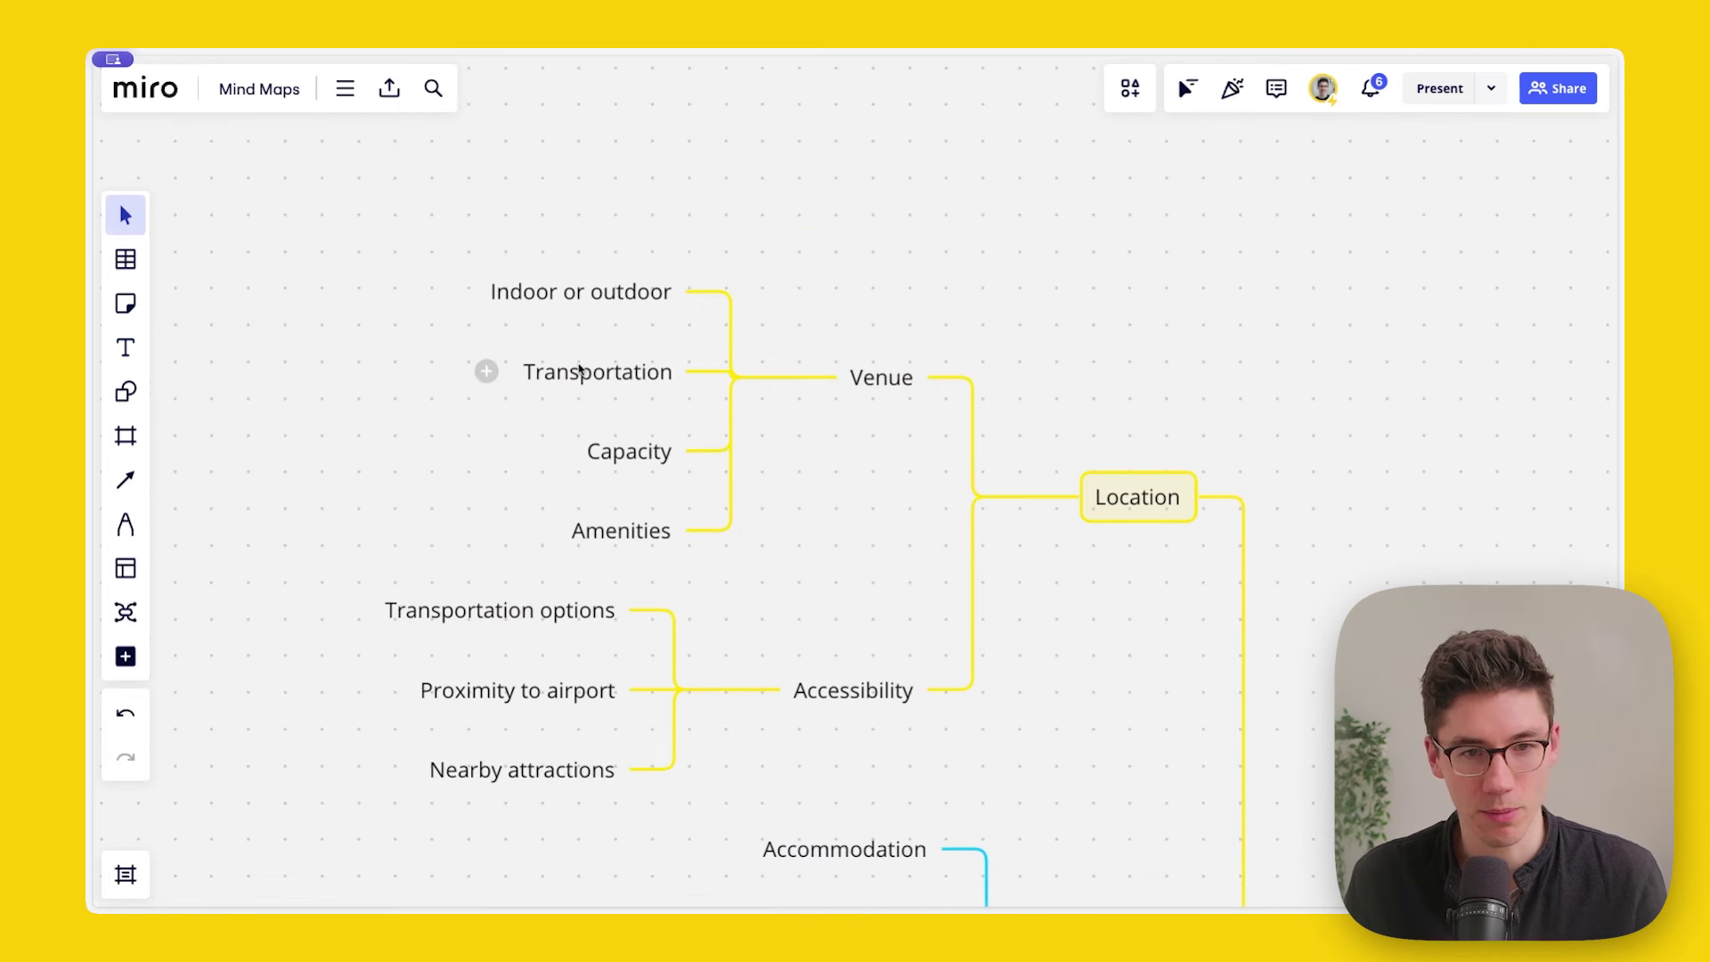
{"action": "mouse_move", "coordinate": [622, 349]}
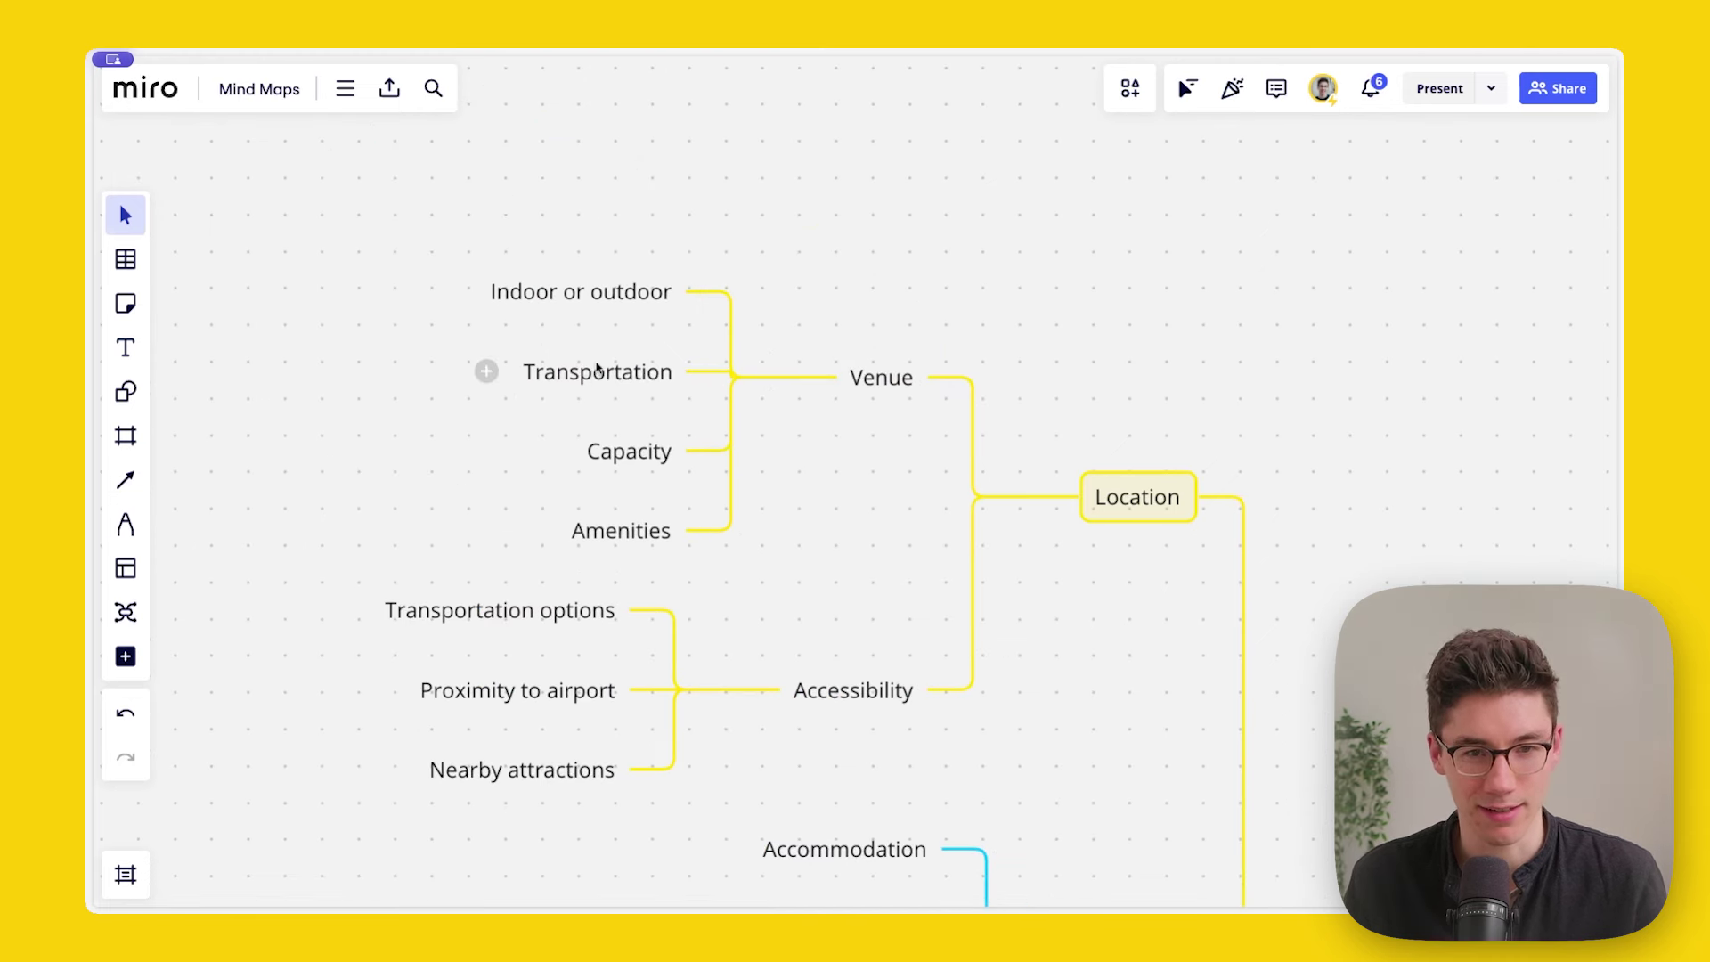
{"action": "left_click_drag", "start_coordinate": [600, 210], "coordinate": [624, 533]}
{"action": "left_click_drag", "start_coordinate": [630, 377], "coordinate": [766, 724]}
{"action": "left_click", "coordinate": [319, 632]}
{"action": "key", "text": "ctrl+z"}
{"action": "key", "text": "ctrl+z"}
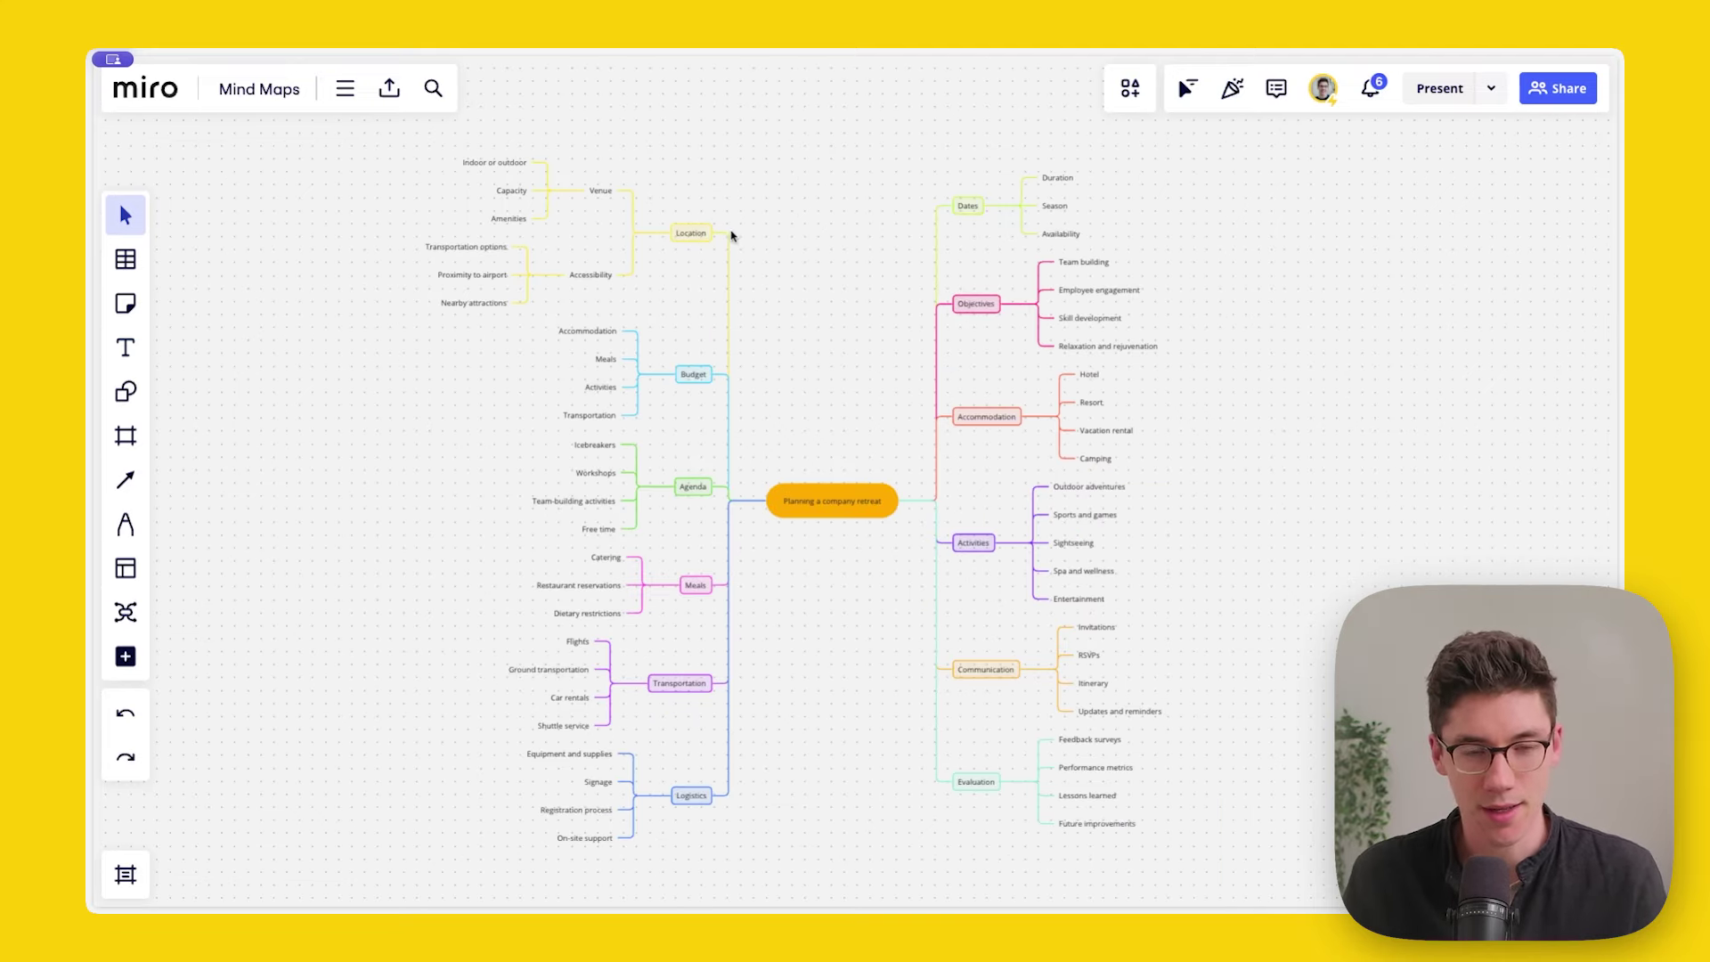
Step: Select the entire mind map, wrap it in a new frame, Frame 1, and select the frame
{"action": "left_click_drag", "start_coordinate": [384, 154], "coordinate": [1334, 877]}
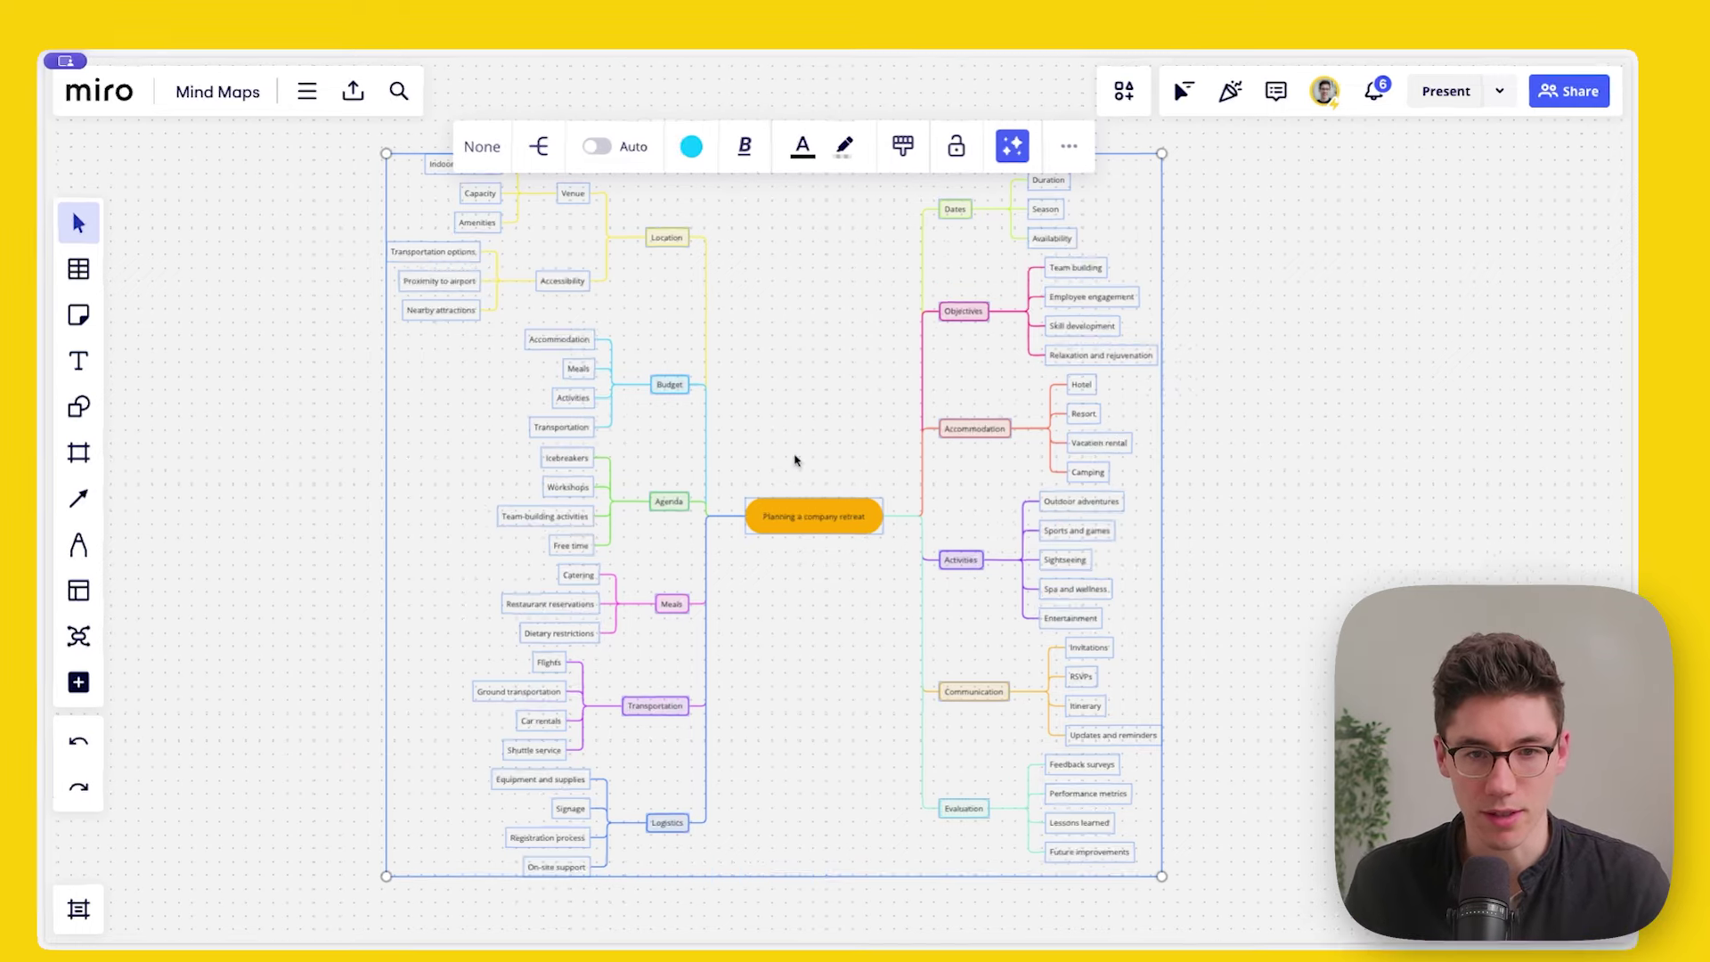
{"action": "left_click", "coordinate": [1066, 145]}
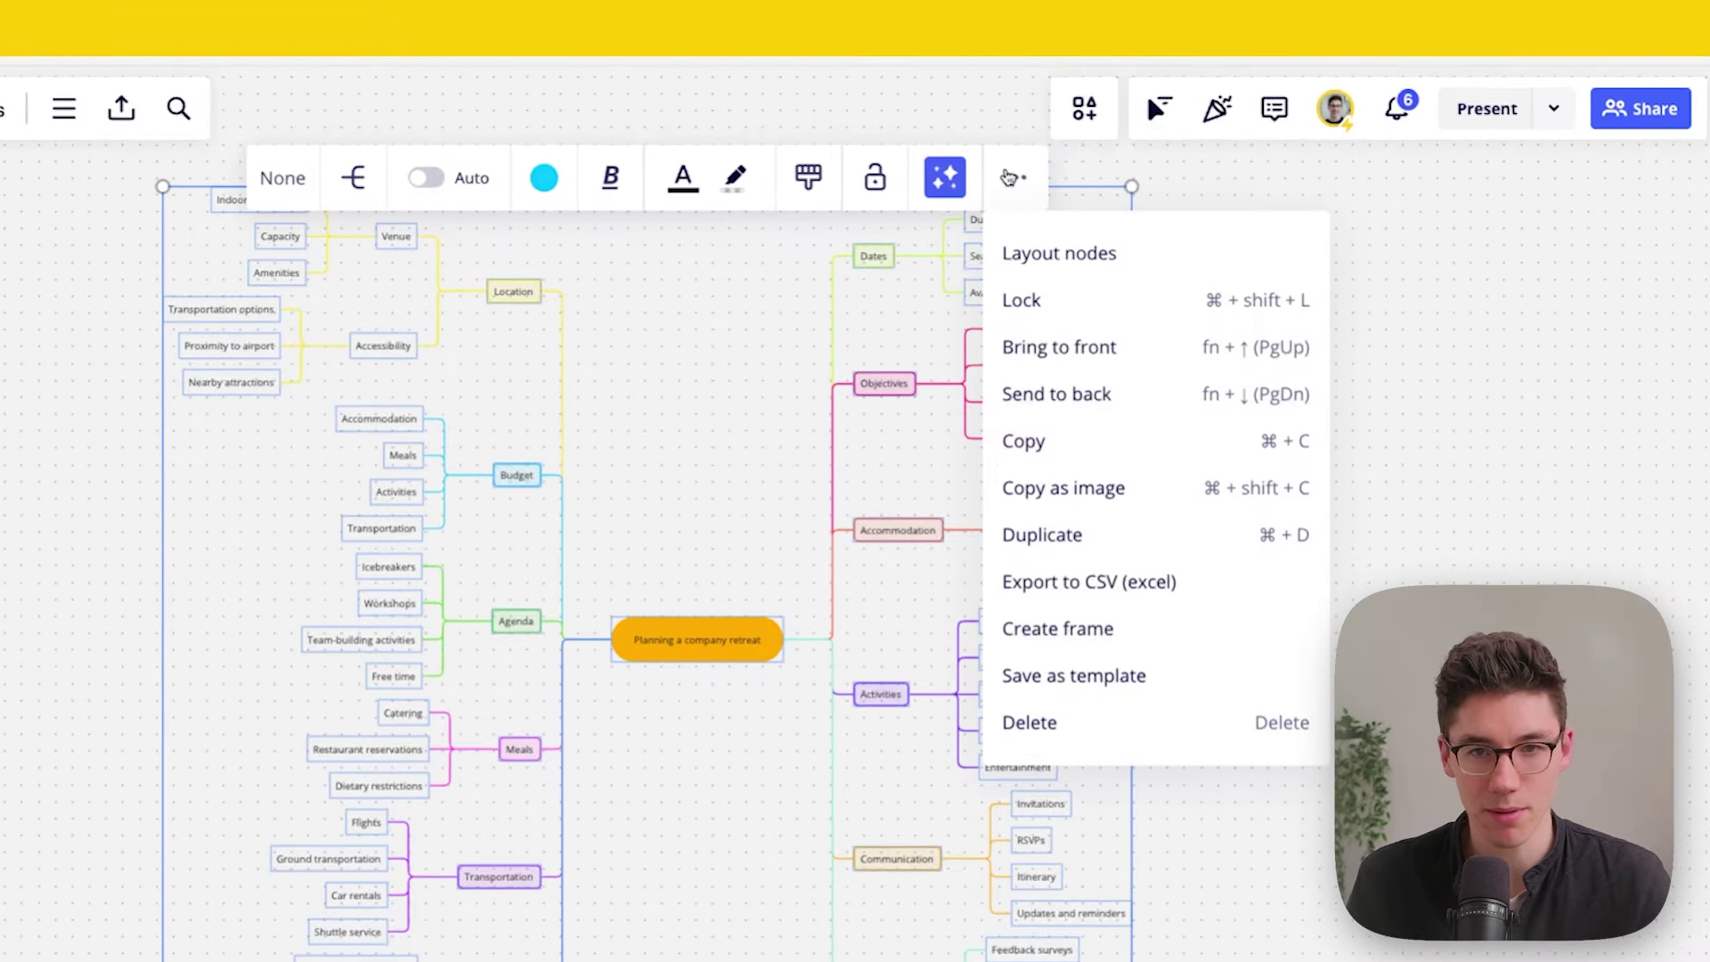
{"action": "left_click", "coordinate": [1032, 630]}
{"action": "left_click", "coordinate": [50, 331]}
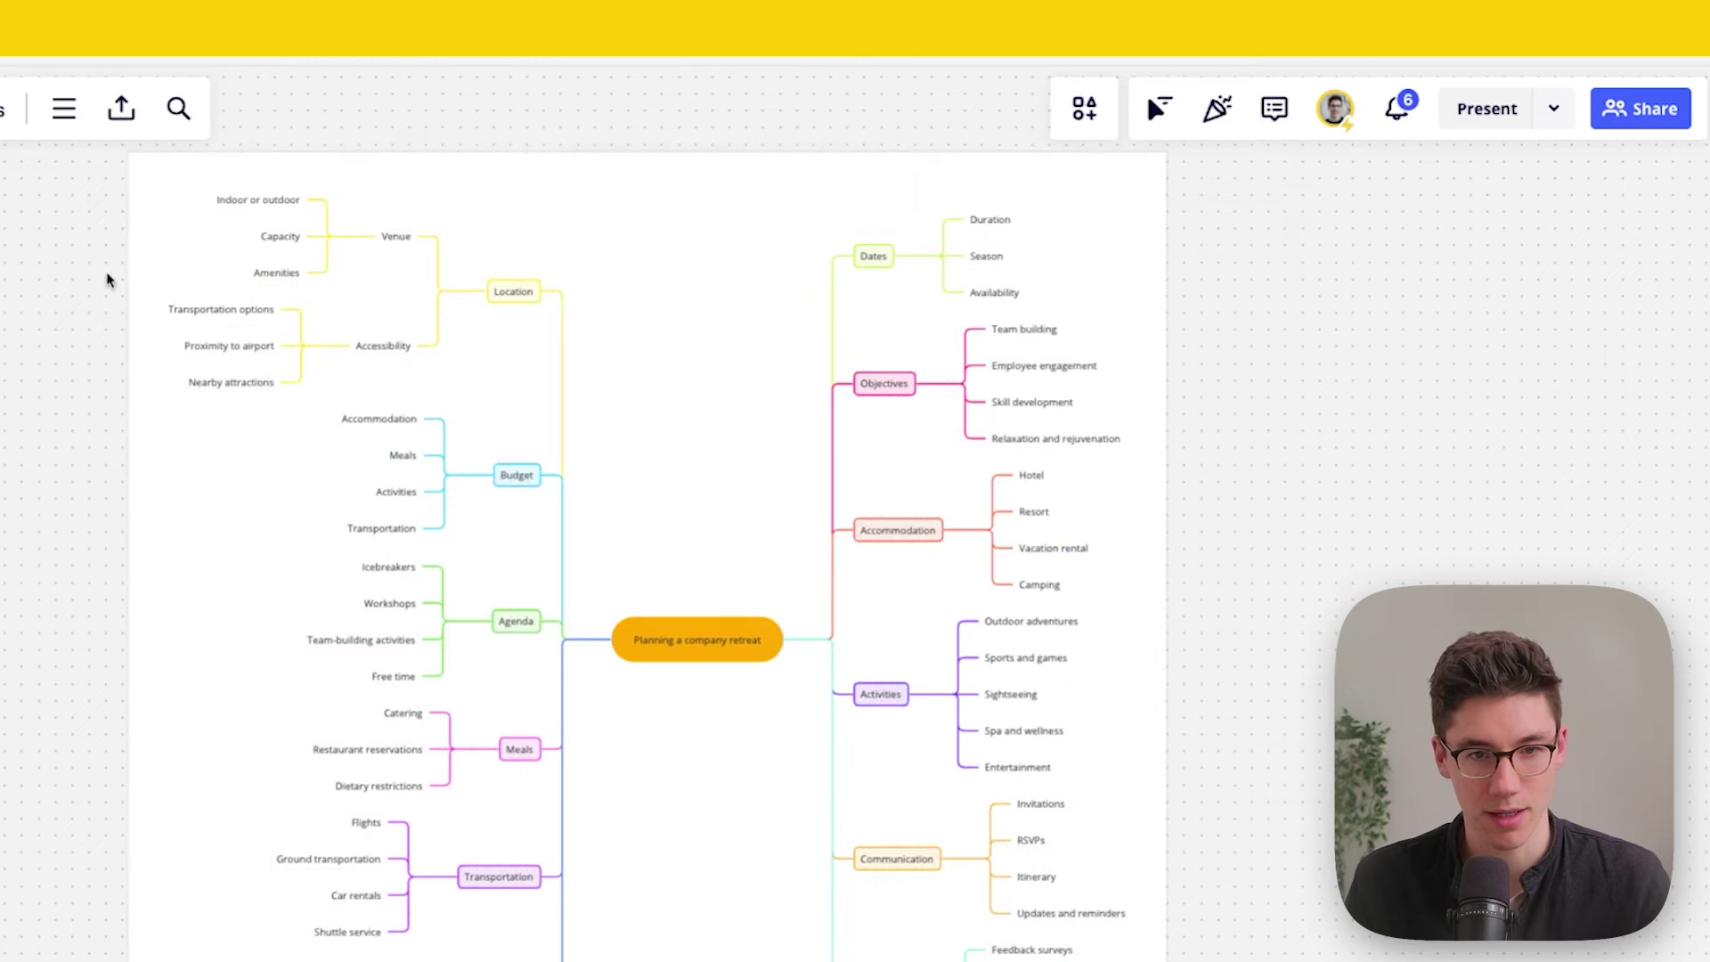
{"action": "left_click", "coordinate": [936, 154]}
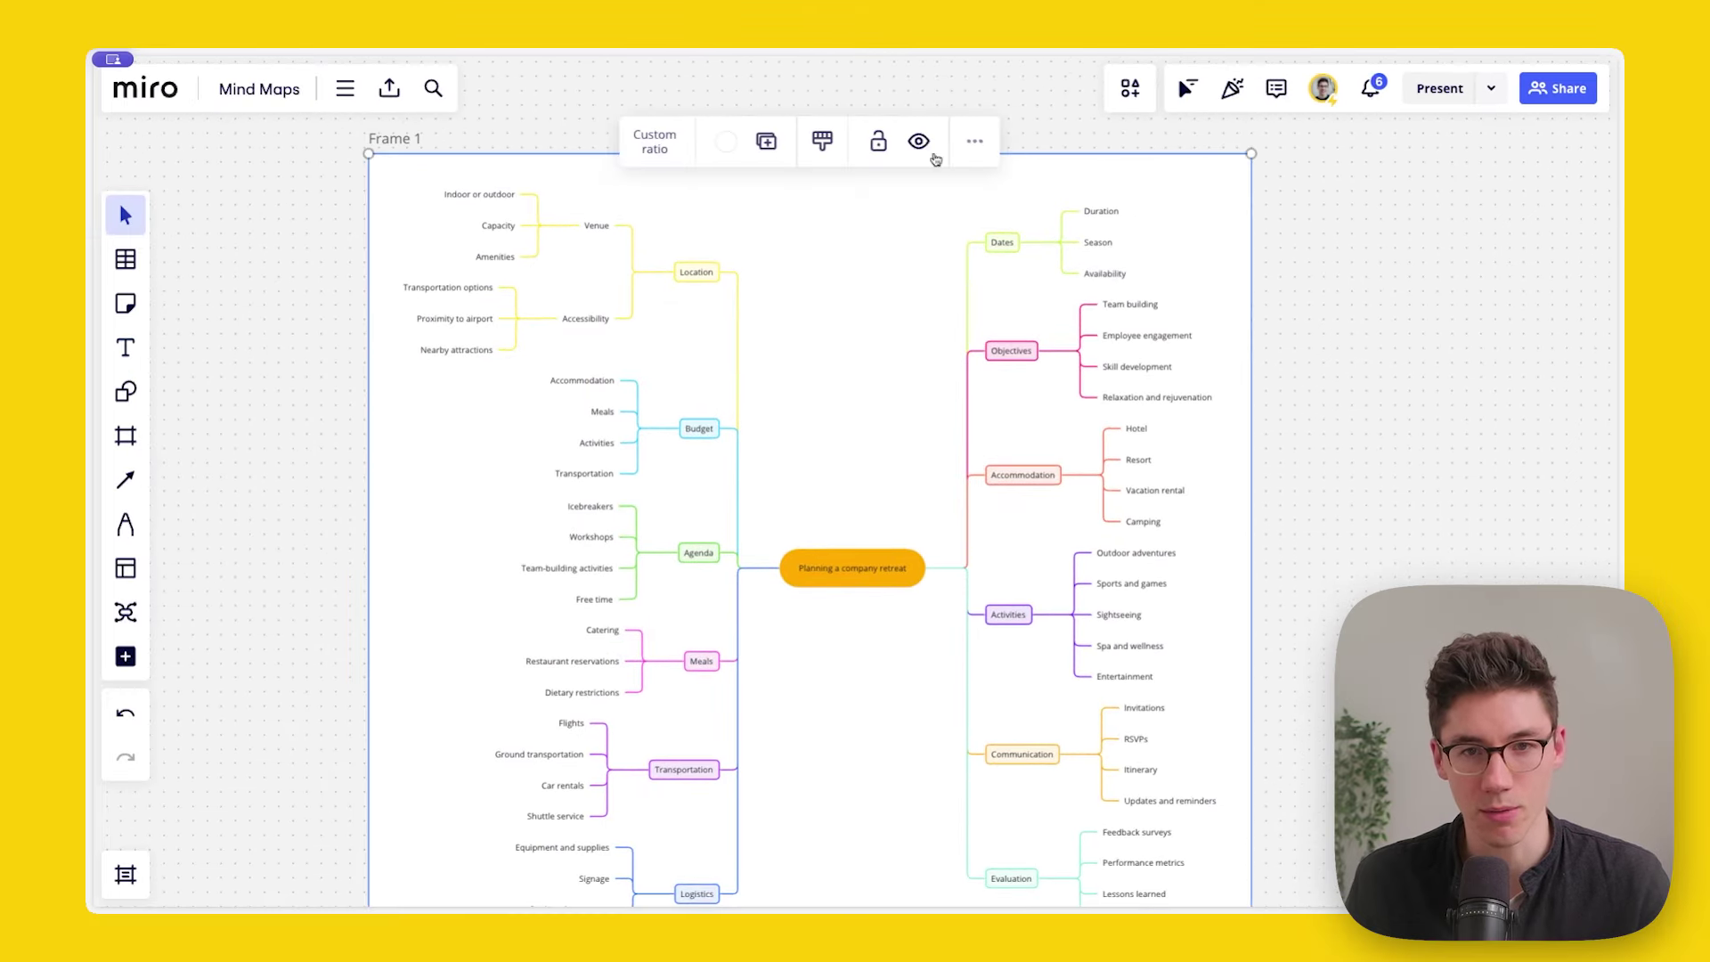
Step: Copy a link to Frame 1 from its options menu
{"action": "left_click", "coordinate": [977, 144]}
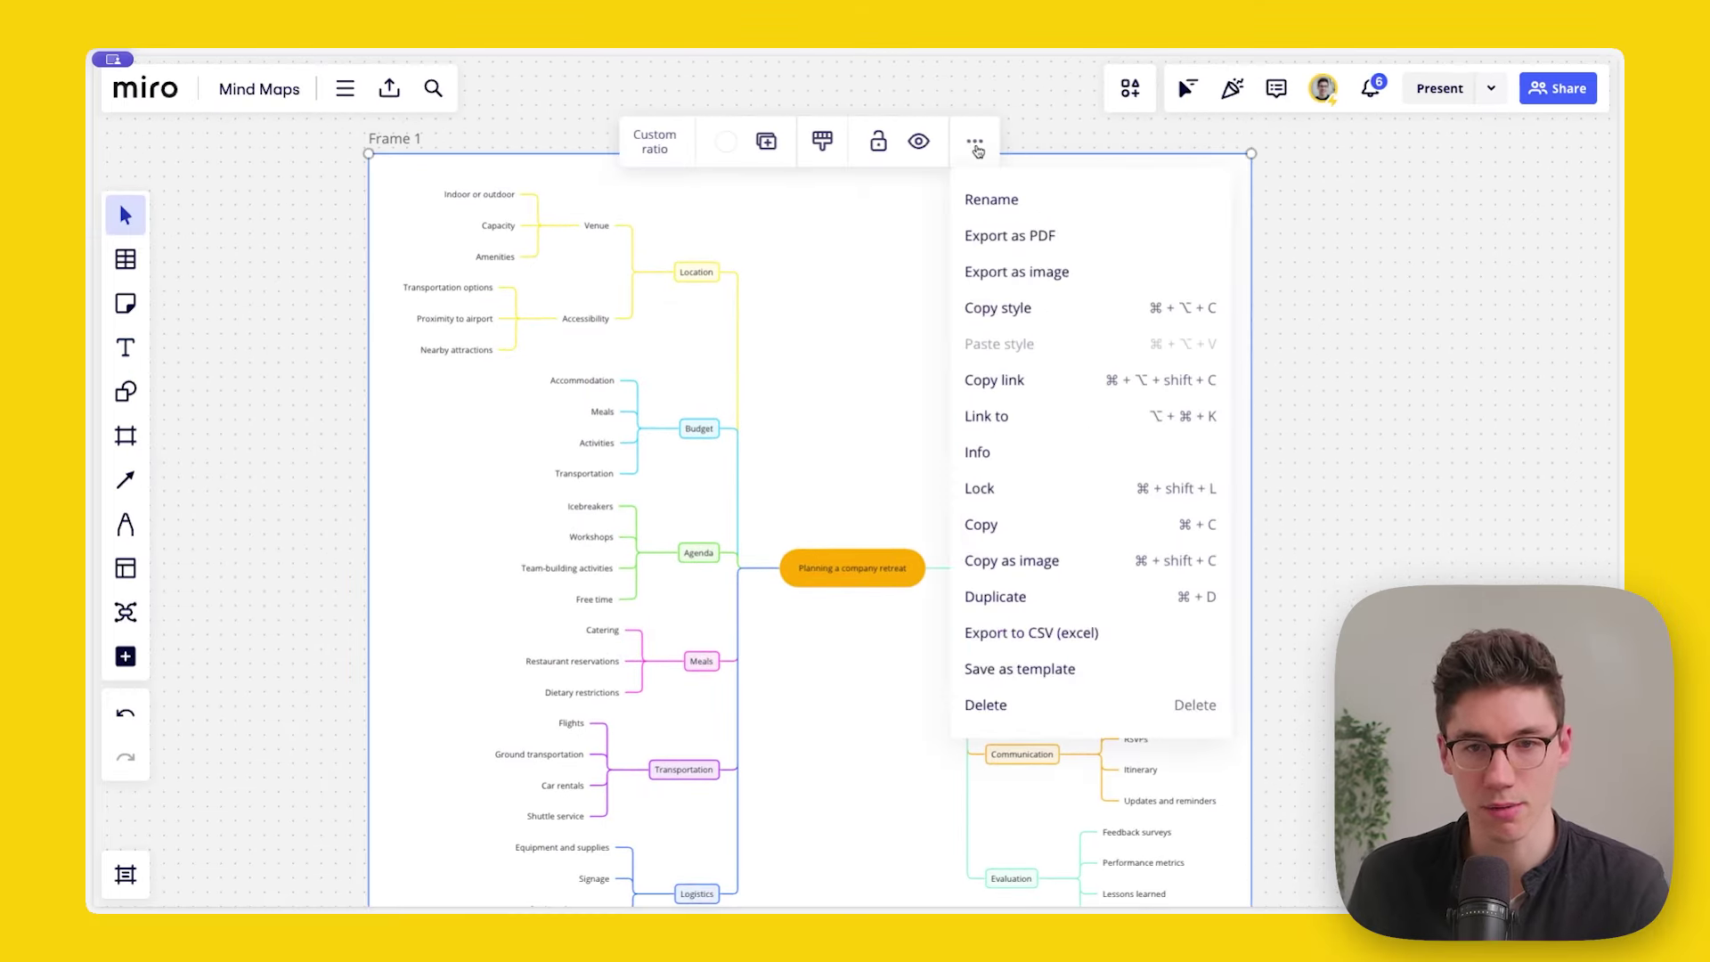
{"action": "left_click", "coordinate": [1010, 383]}
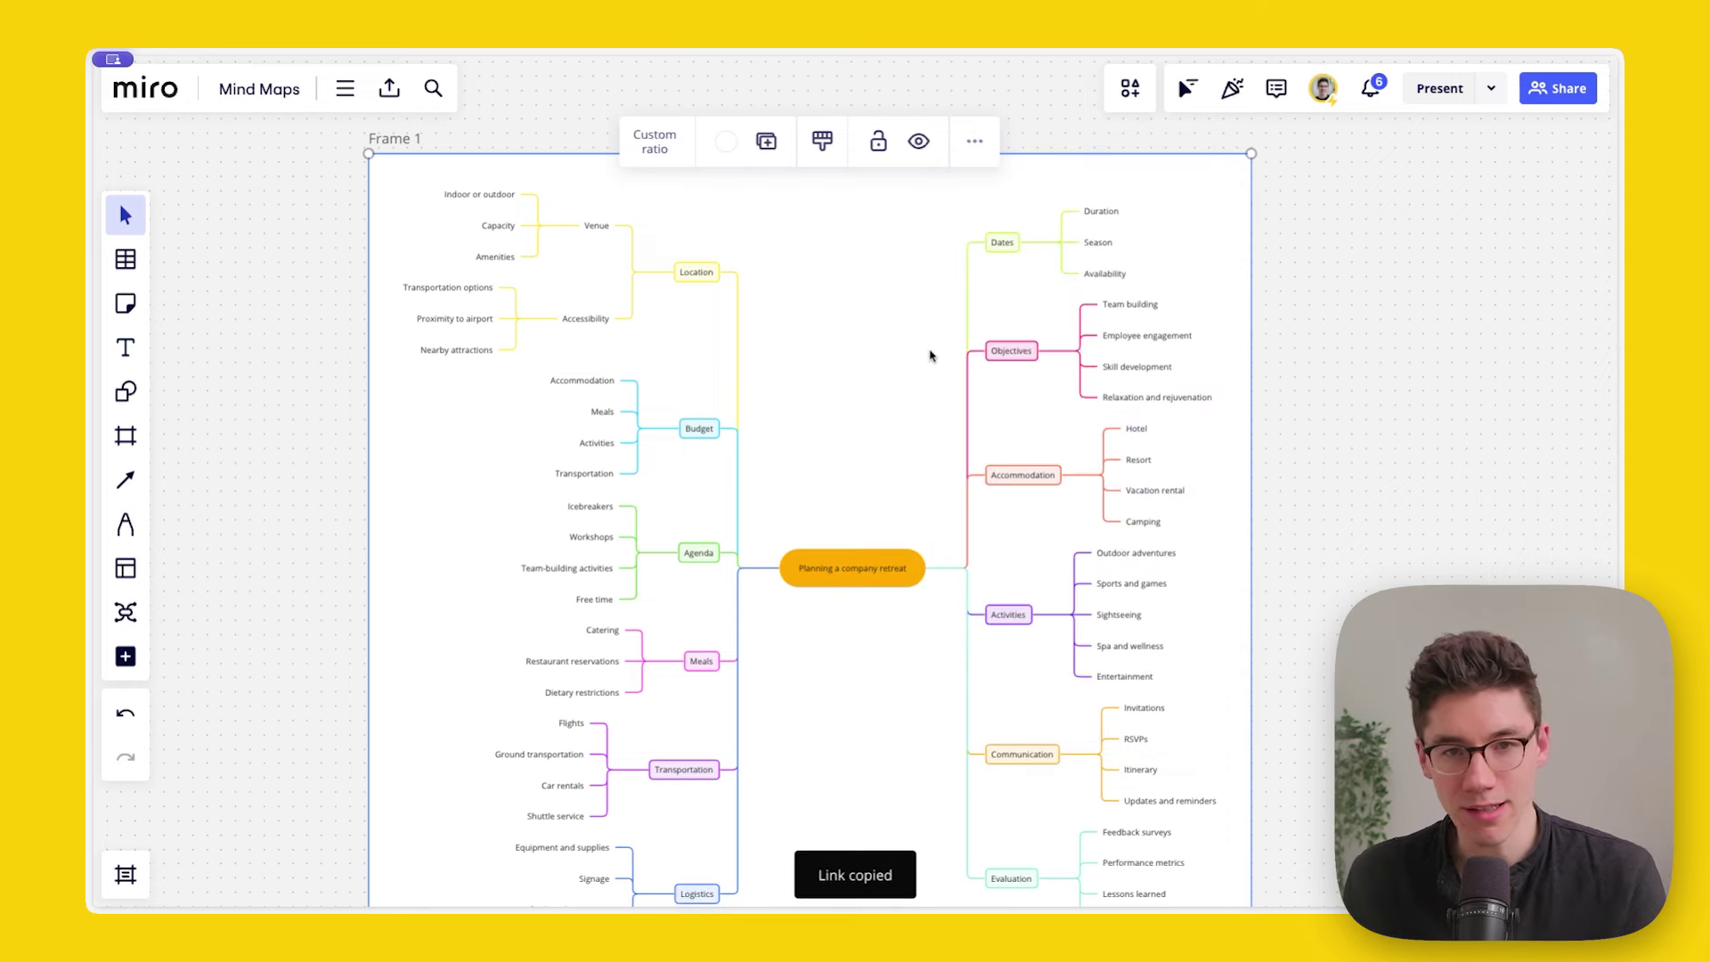
{"action": "scroll", "coordinate": [976, 622], "scroll_direction": "up", "scroll_amount": 4}
{"action": "scroll", "coordinate": [976, 622], "scroll_direction": "left", "scroll_amount": 7}
{"action": "key", "text": "v"}
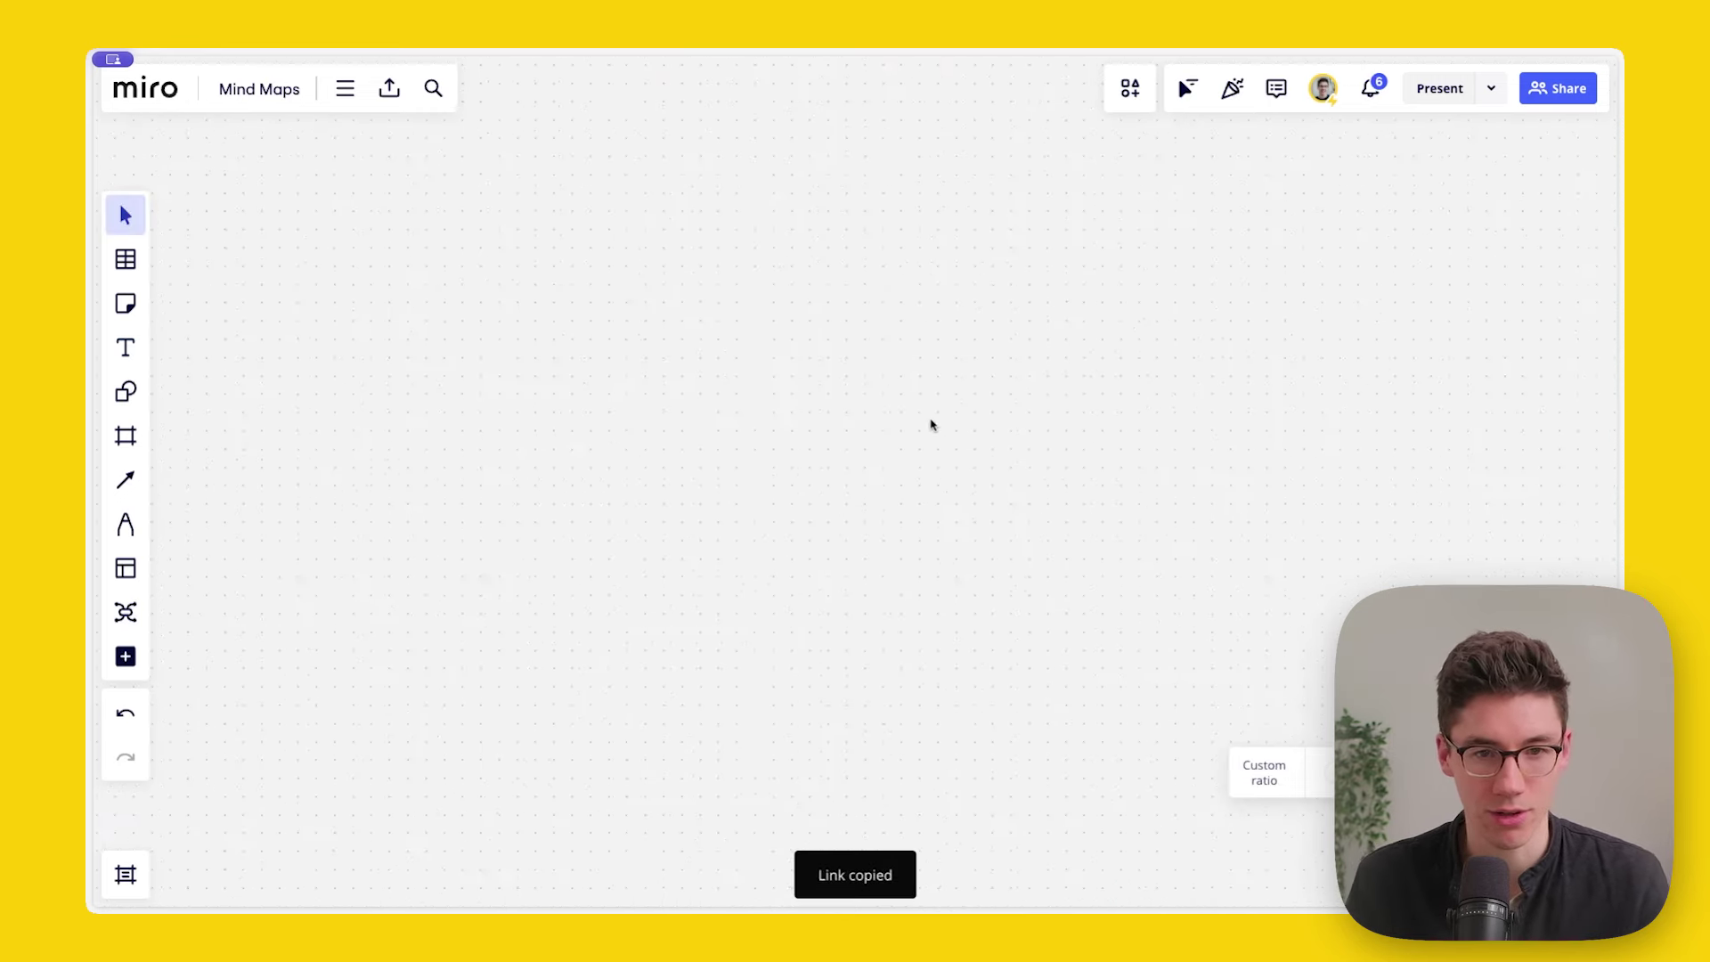
Step: Paste the Frame 1 link into a new text box and follow it back to the frame
{"action": "key", "text": "t"}
{"action": "left_click", "coordinate": [819, 319]}
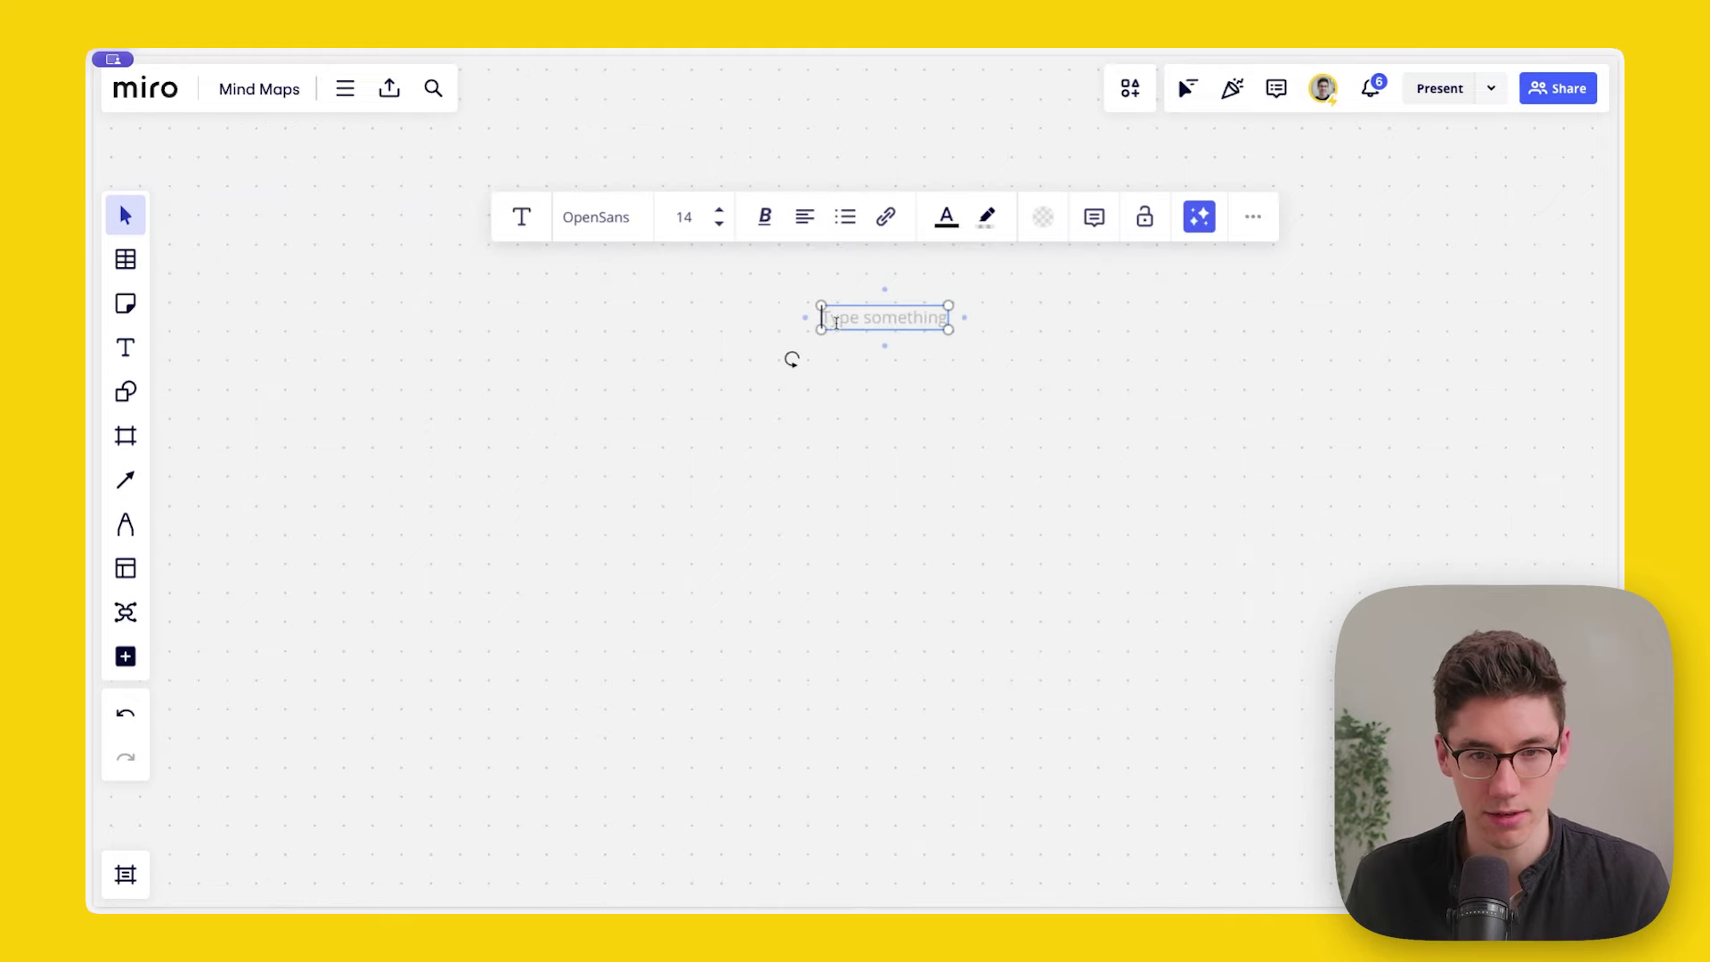
{"action": "key", "text": "ctrl+v"}
{"action": "left_click", "coordinate": [864, 496]}
{"action": "scroll", "coordinate": [985, 351], "scroll_direction": "up", "scroll_amount": 5}
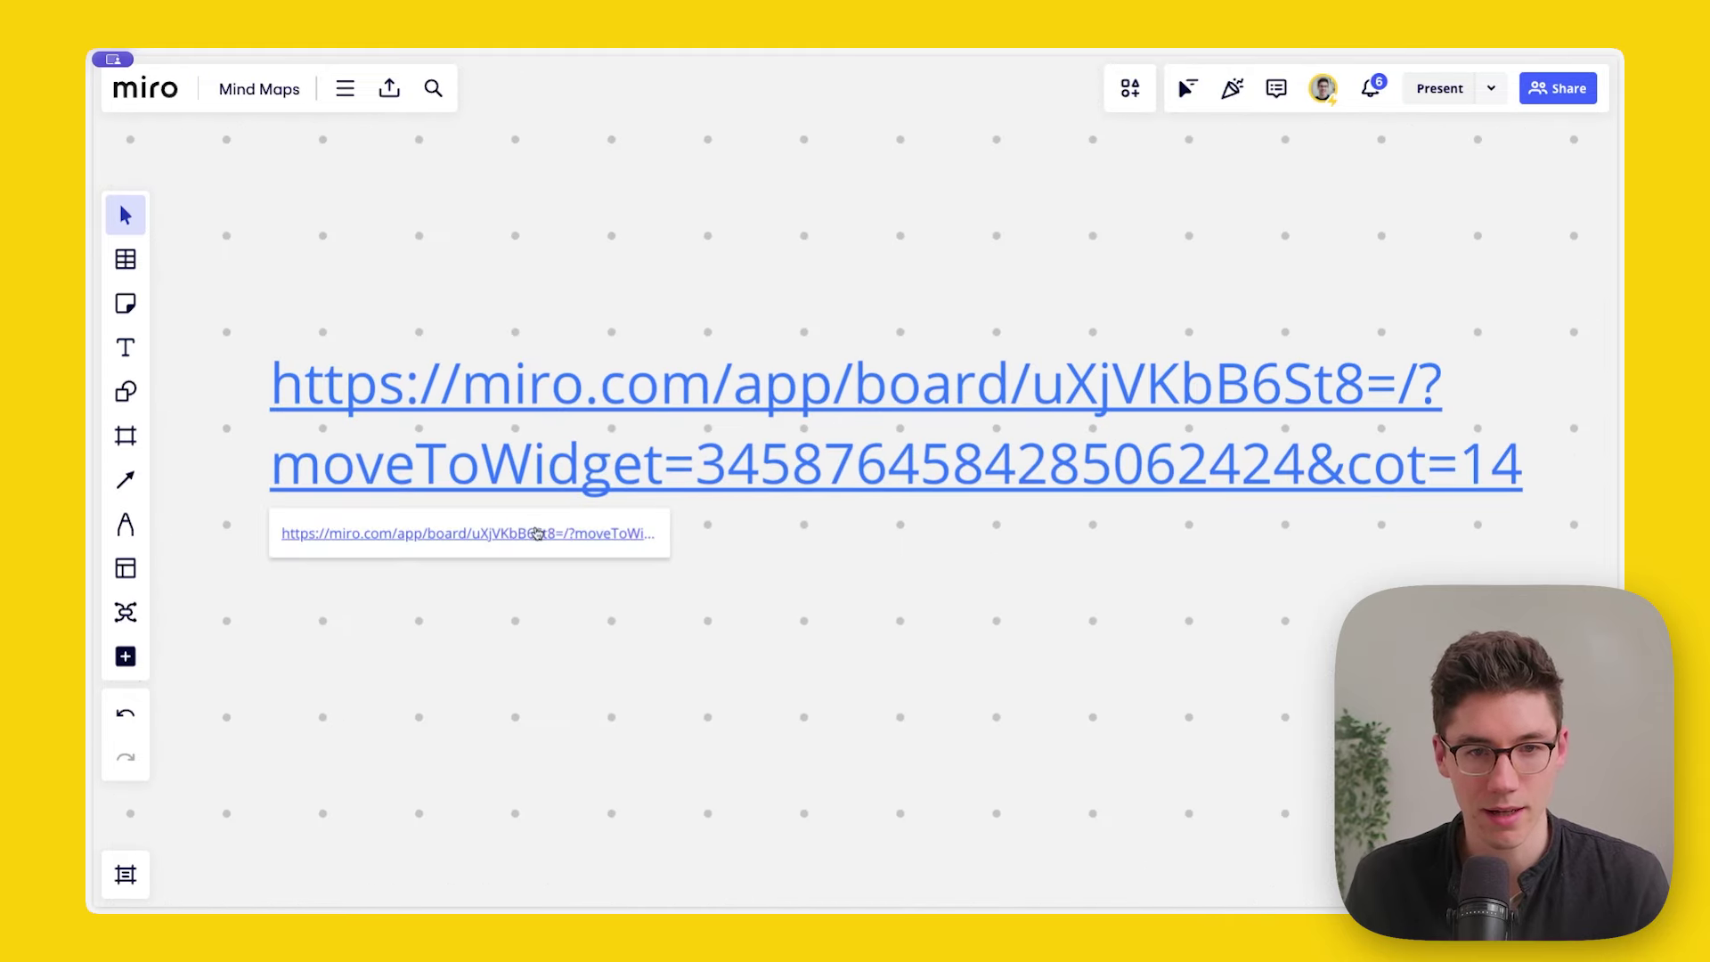
{"action": "left_click", "coordinate": [537, 533]}
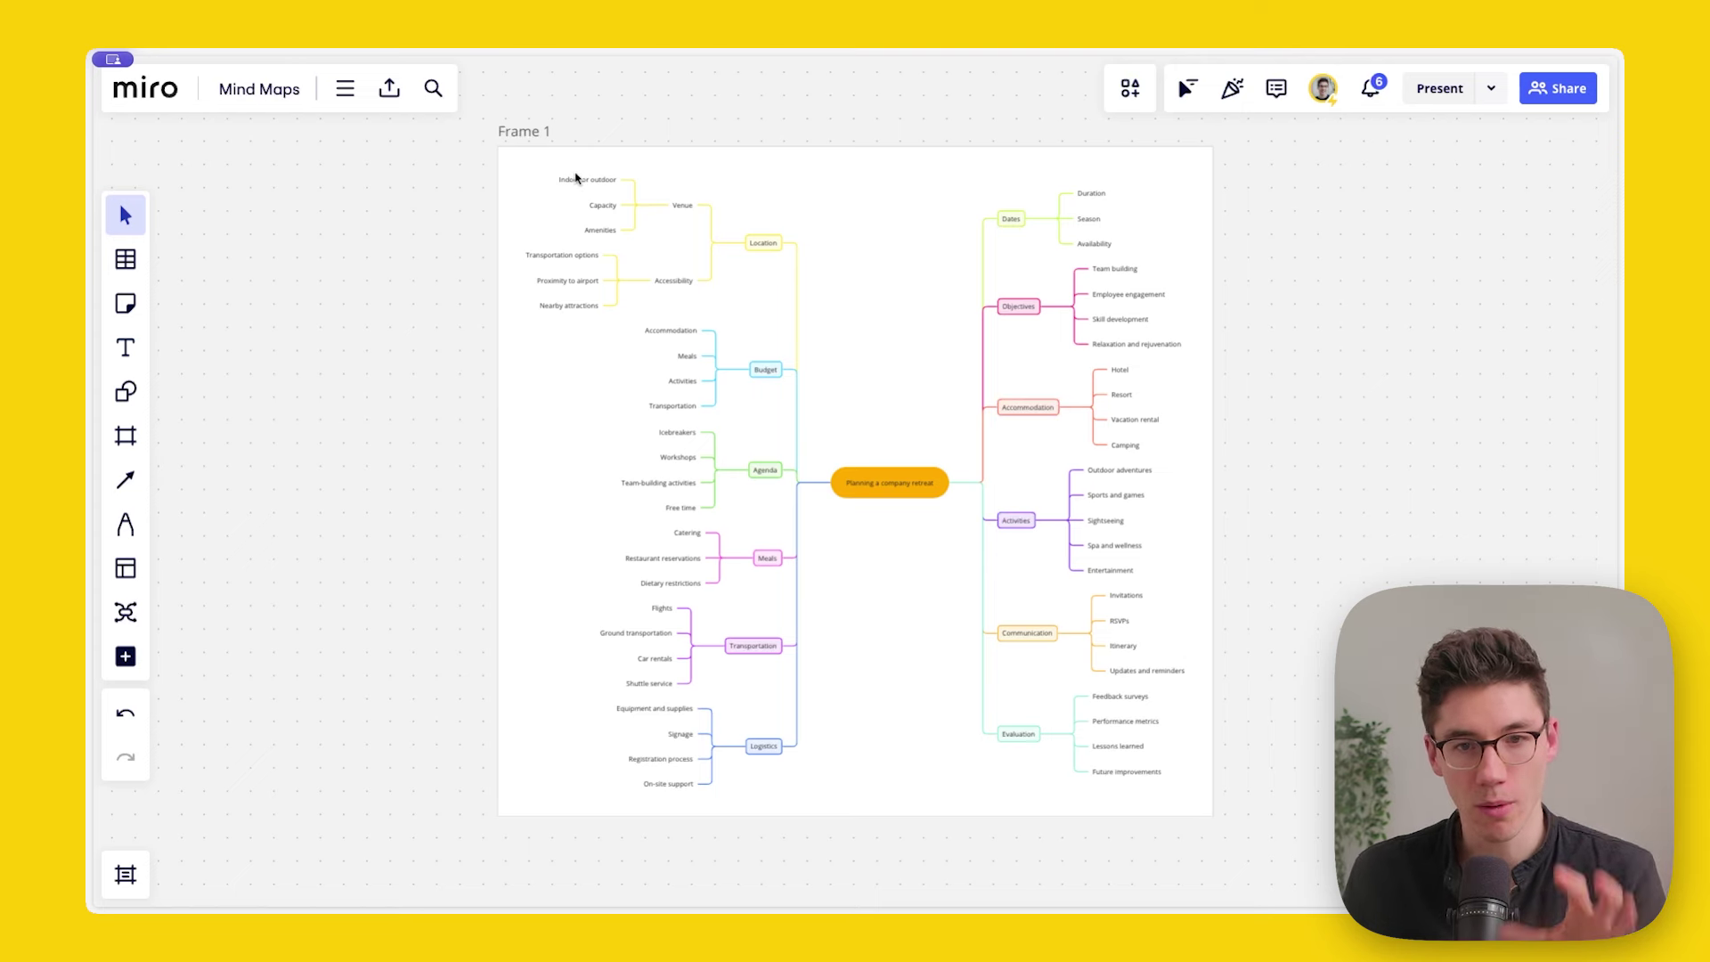
Step: Undo to remove Frame 1 from around the mind map
{"action": "left_click", "coordinate": [519, 141]}
{"action": "left_click", "coordinate": [431, 174]}
{"action": "key", "text": "ctrl+z"}
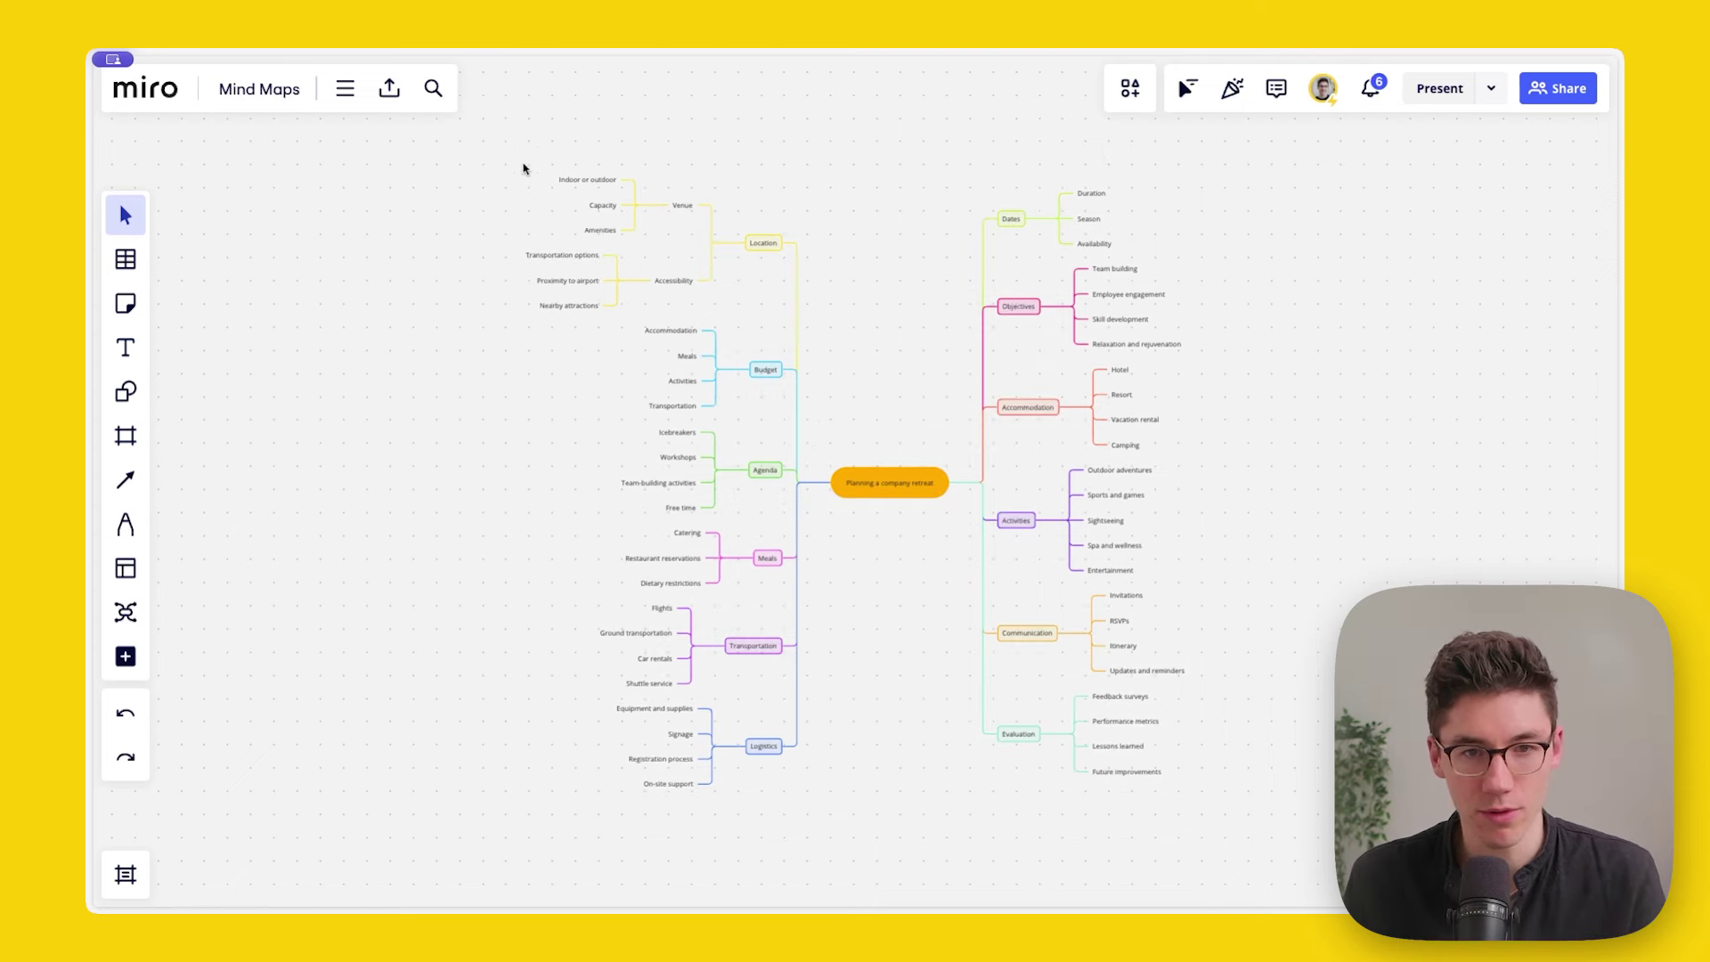
Step: Copy the whole mind map as an image and paste it onto empty board
{"action": "left_click_drag", "start_coordinate": [476, 143], "coordinate": [1285, 781]}
{"action": "left_click", "coordinate": [1138, 143]}
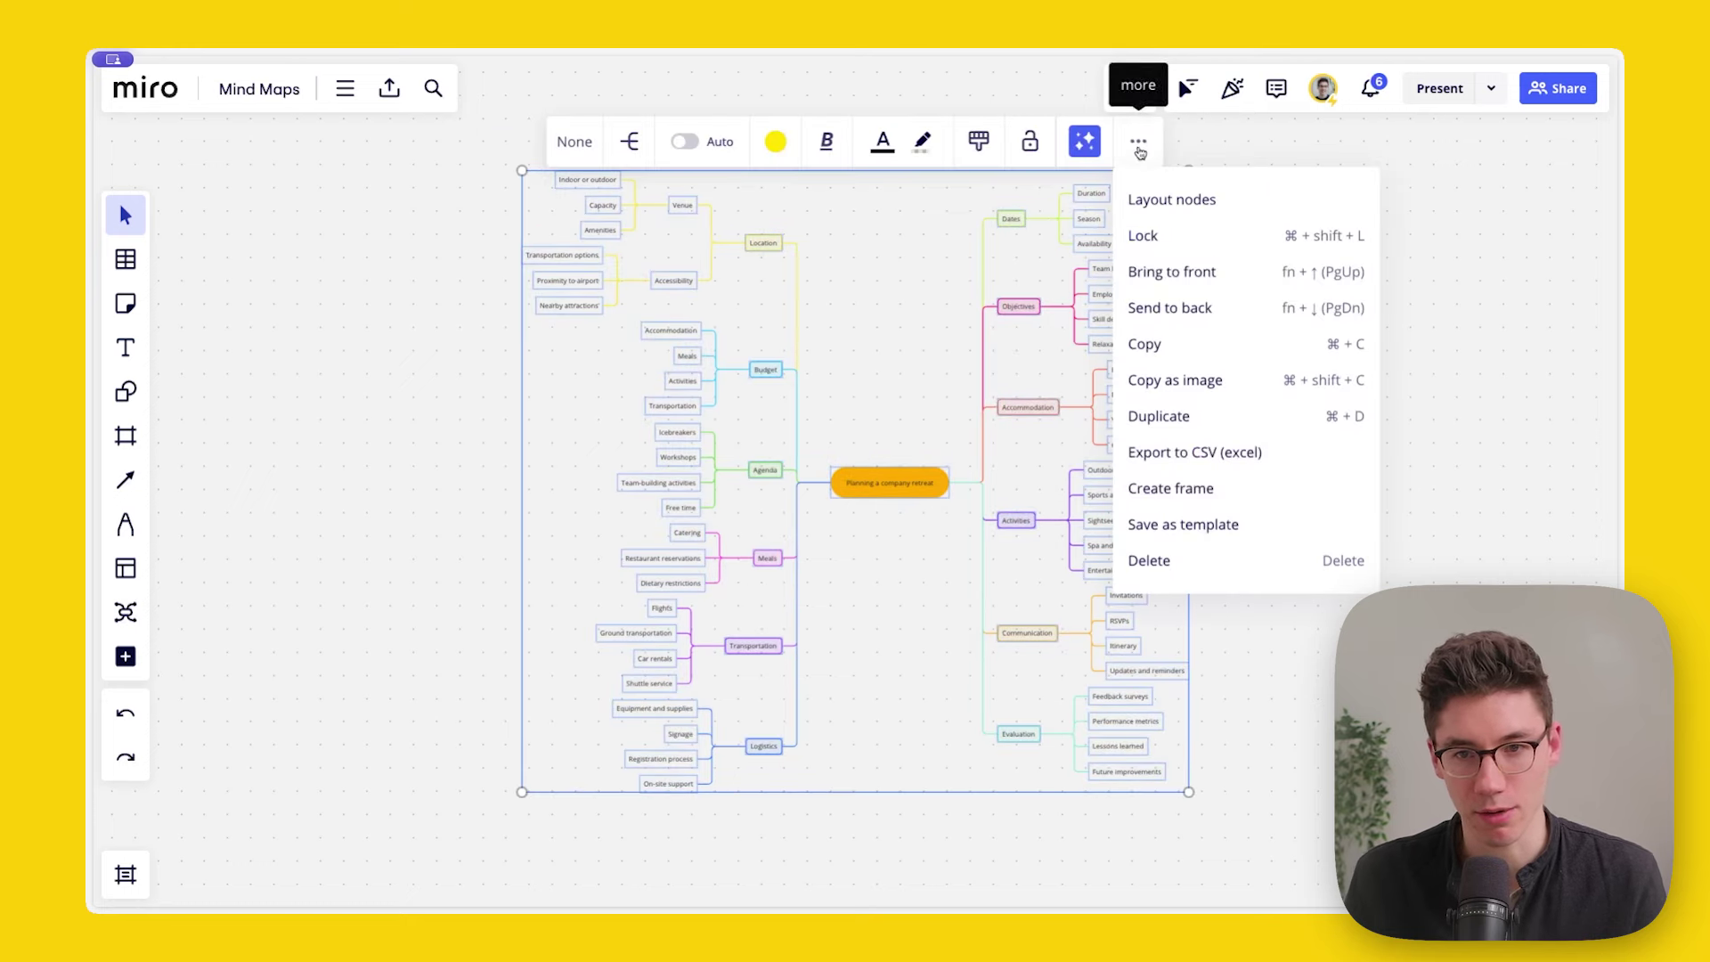
{"action": "left_click", "coordinate": [1187, 381]}
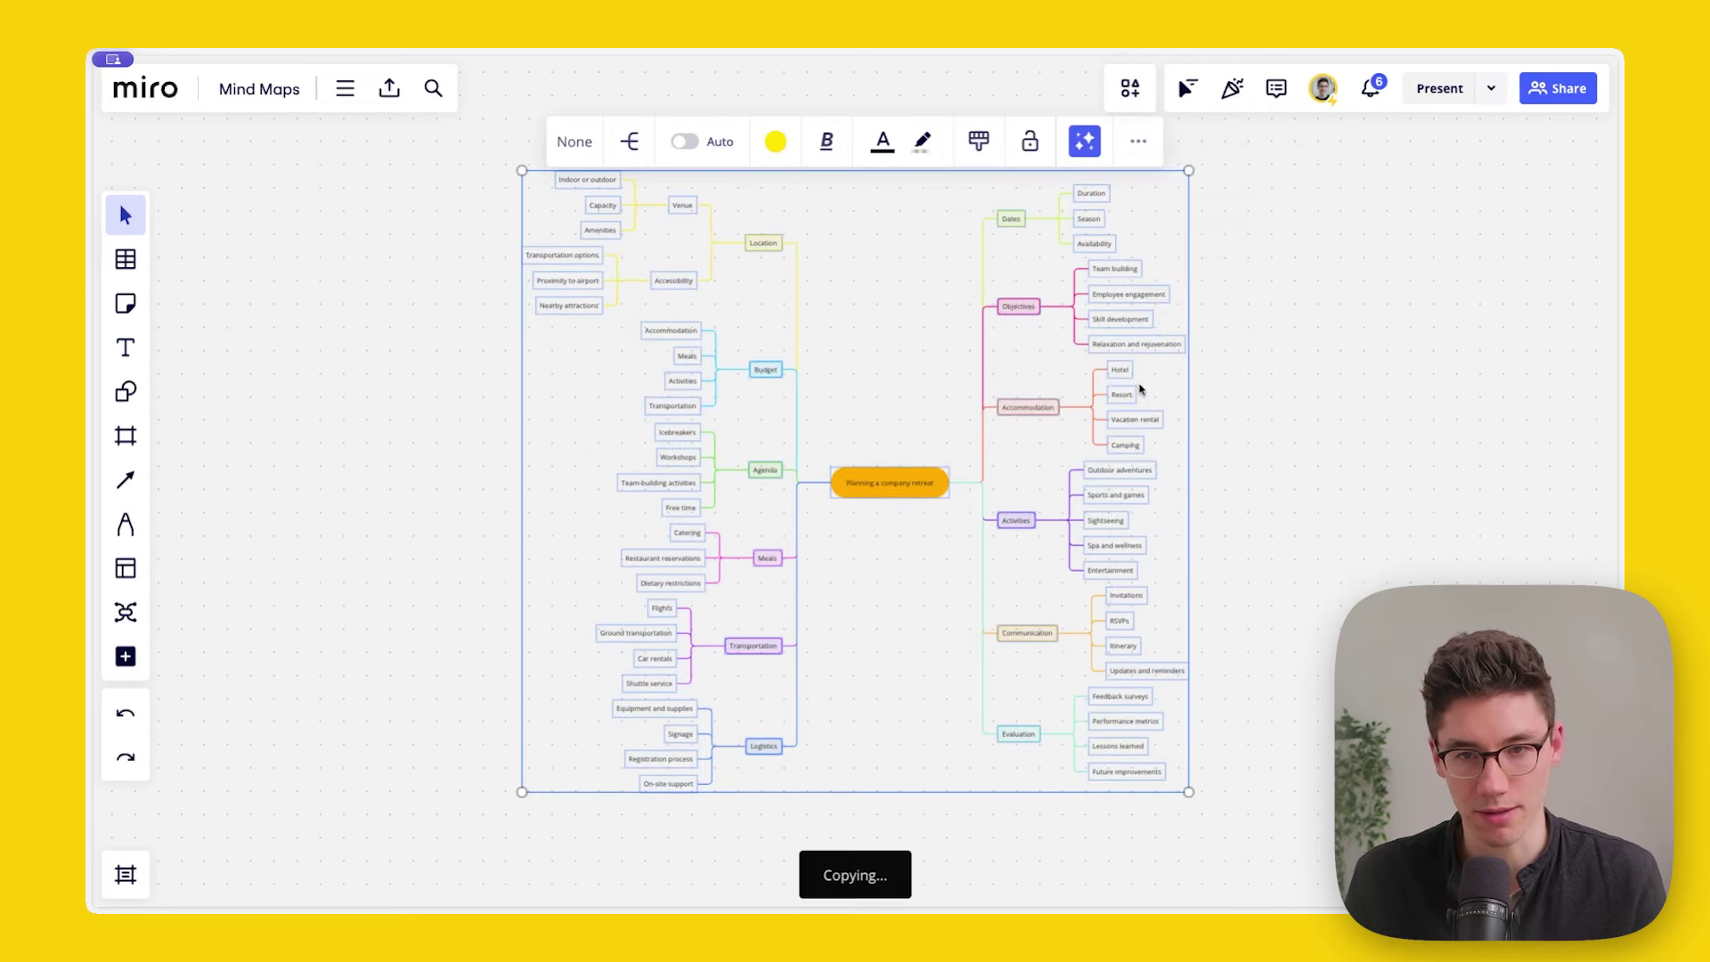
{"action": "left_click", "coordinate": [395, 290]}
{"action": "scroll", "coordinate": [611, 351], "scroll_direction": "left", "scroll_amount": 10}
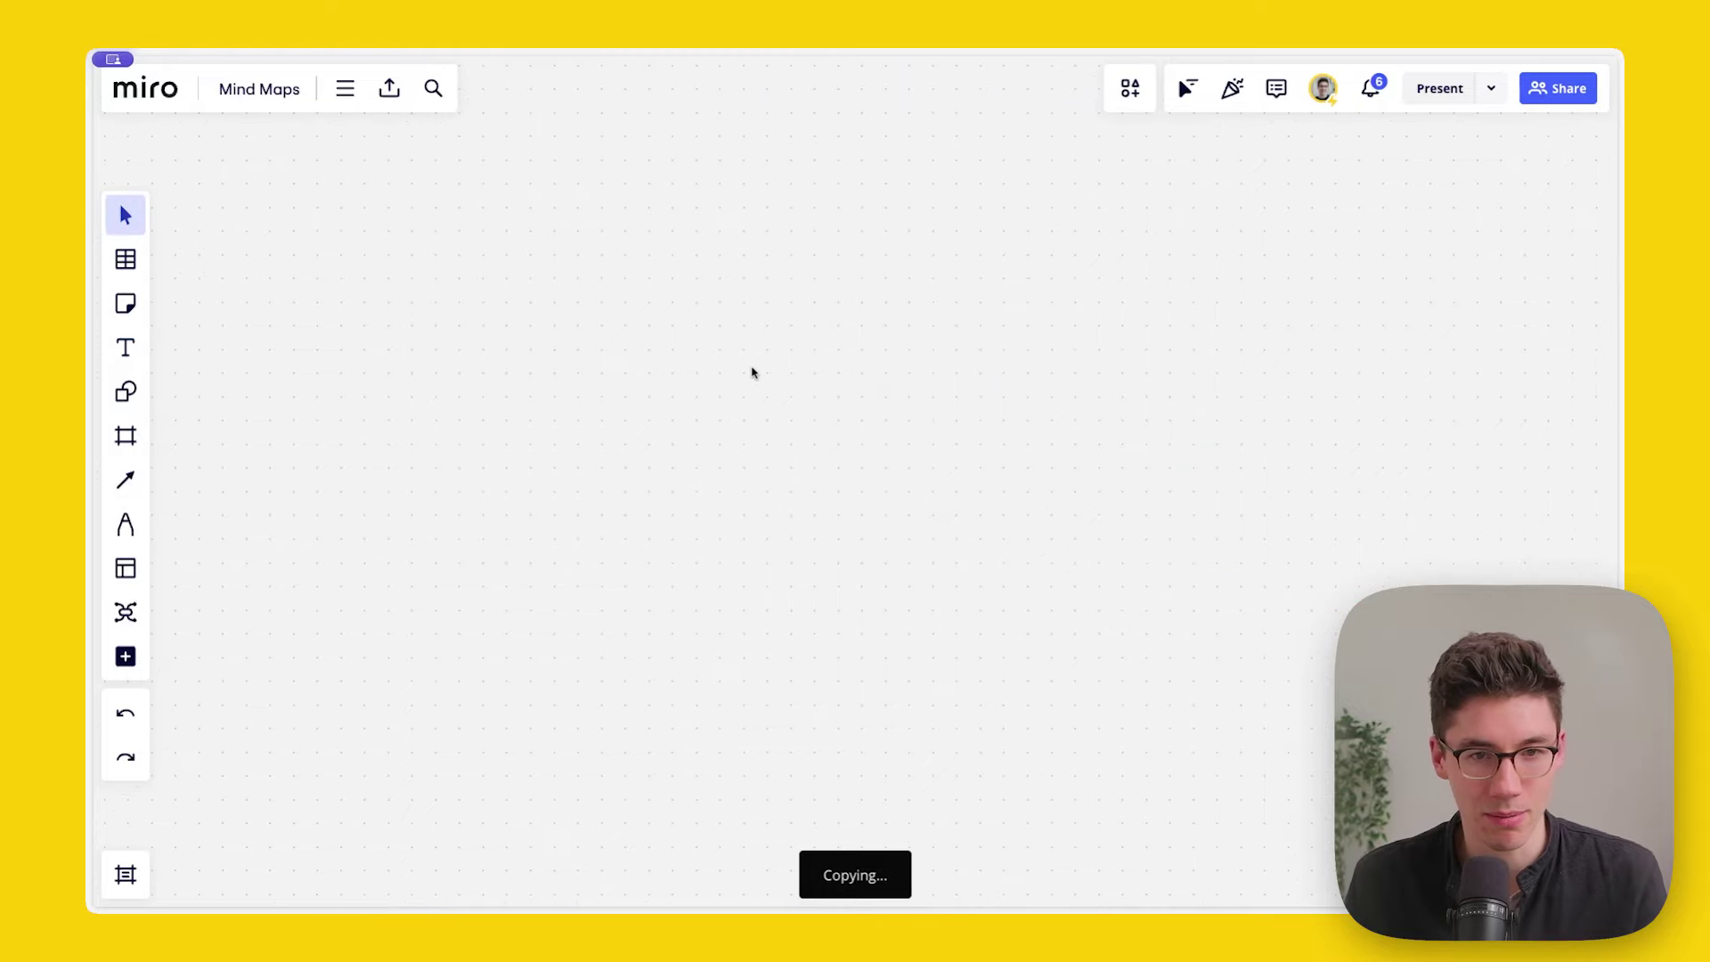
{"action": "key", "text": "ctrl+v"}
Step: Delete the pasted mind-map image and reselect the original mind map
{"action": "scroll", "coordinate": [570, 316], "scroll_direction": "up", "scroll_amount": 3}
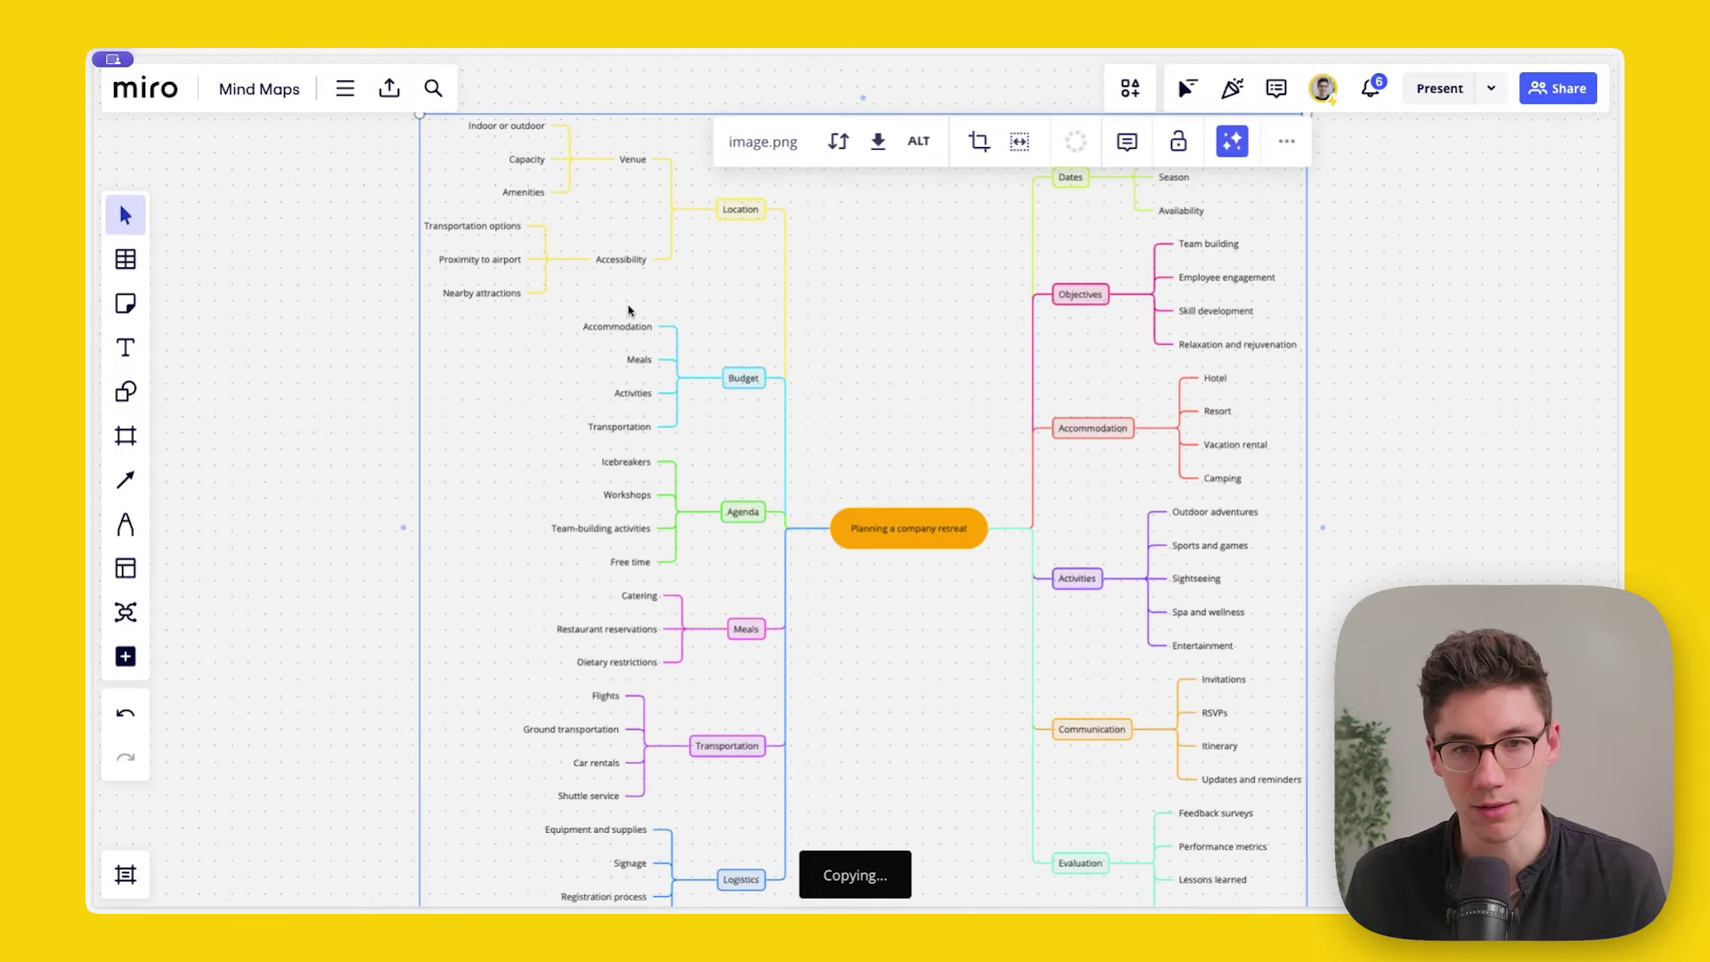
{"action": "left_click", "coordinate": [329, 344]}
{"action": "scroll", "coordinate": [768, 307], "scroll_direction": "right", "scroll_amount": 1}
{"action": "scroll", "coordinate": [768, 306], "scroll_direction": "up", "scroll_amount": 1}
{"action": "scroll", "coordinate": [768, 306], "scroll_direction": "up", "scroll_amount": 5}
{"action": "scroll", "coordinate": [771, 413], "scroll_direction": "down", "scroll_amount": 5}
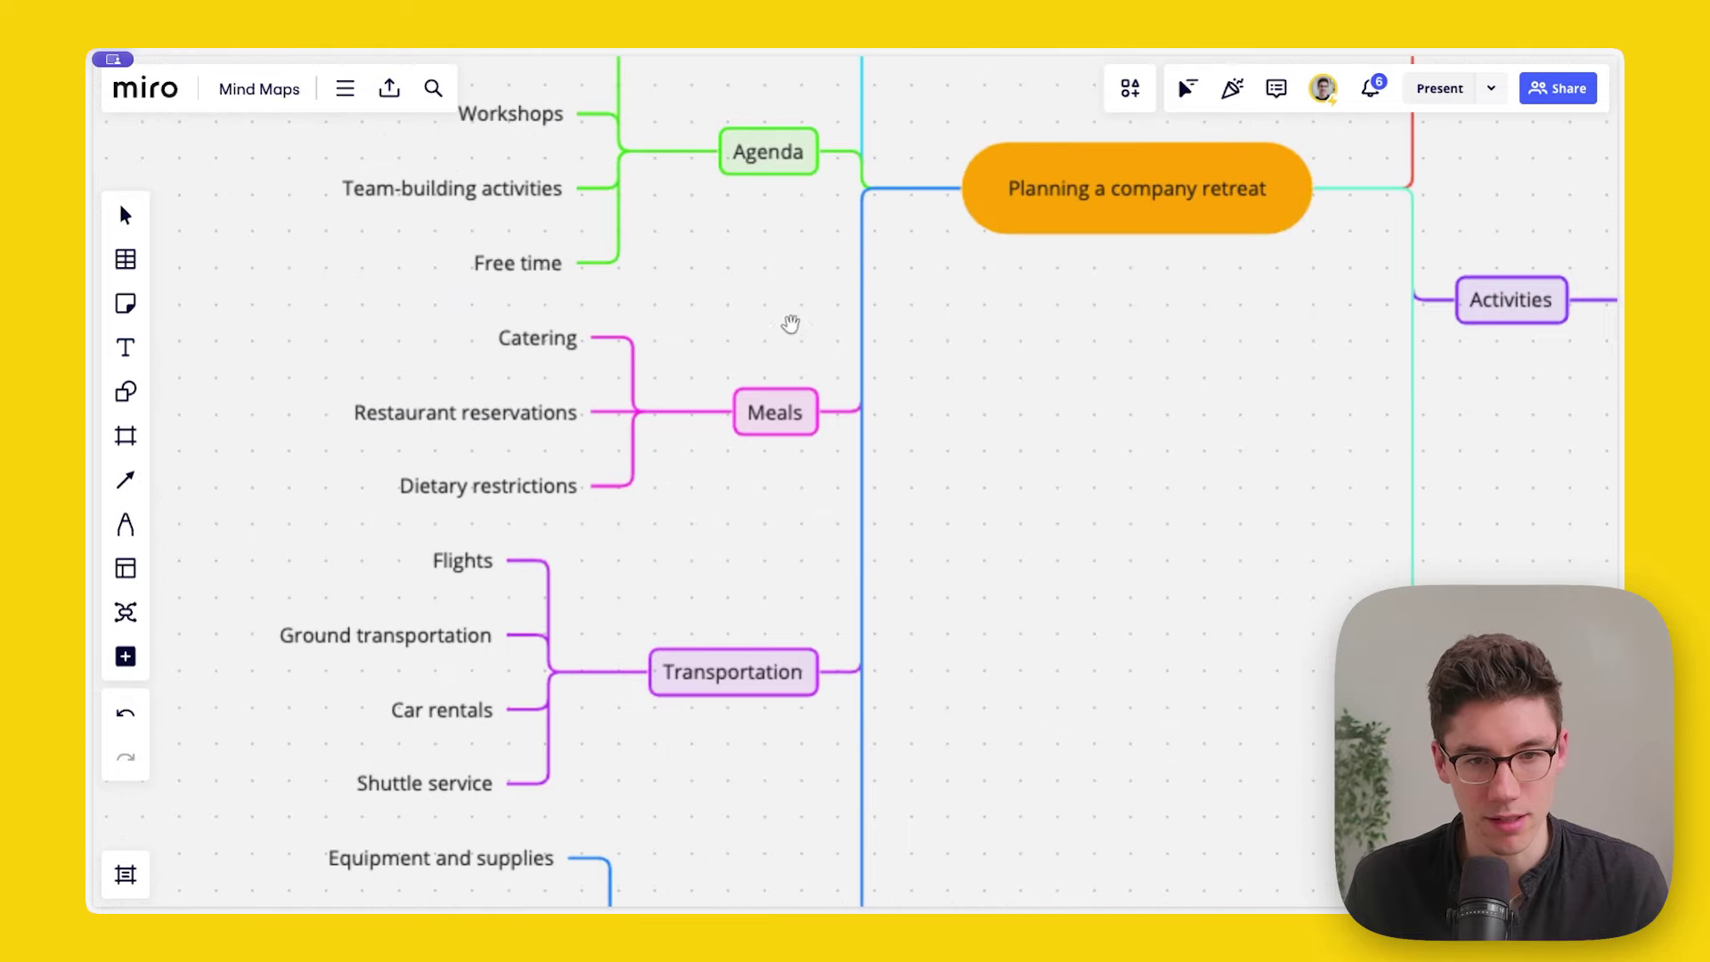
{"action": "scroll", "coordinate": [867, 382], "scroll_direction": "down", "scroll_amount": 8}
{"action": "scroll", "coordinate": [878, 427], "scroll_direction": "up", "scroll_amount": 1}
{"action": "left_click", "coordinate": [879, 427]}
{"action": "key", "text": "Delete"}
{"action": "scroll", "coordinate": [1105, 427], "scroll_direction": "right", "scroll_amount": 5}
{"action": "scroll", "coordinate": [1019, 427], "scroll_direction": "up", "scroll_amount": 3}
{"action": "left_click_drag", "start_coordinate": [554, 302], "coordinate": [1101, 793]}
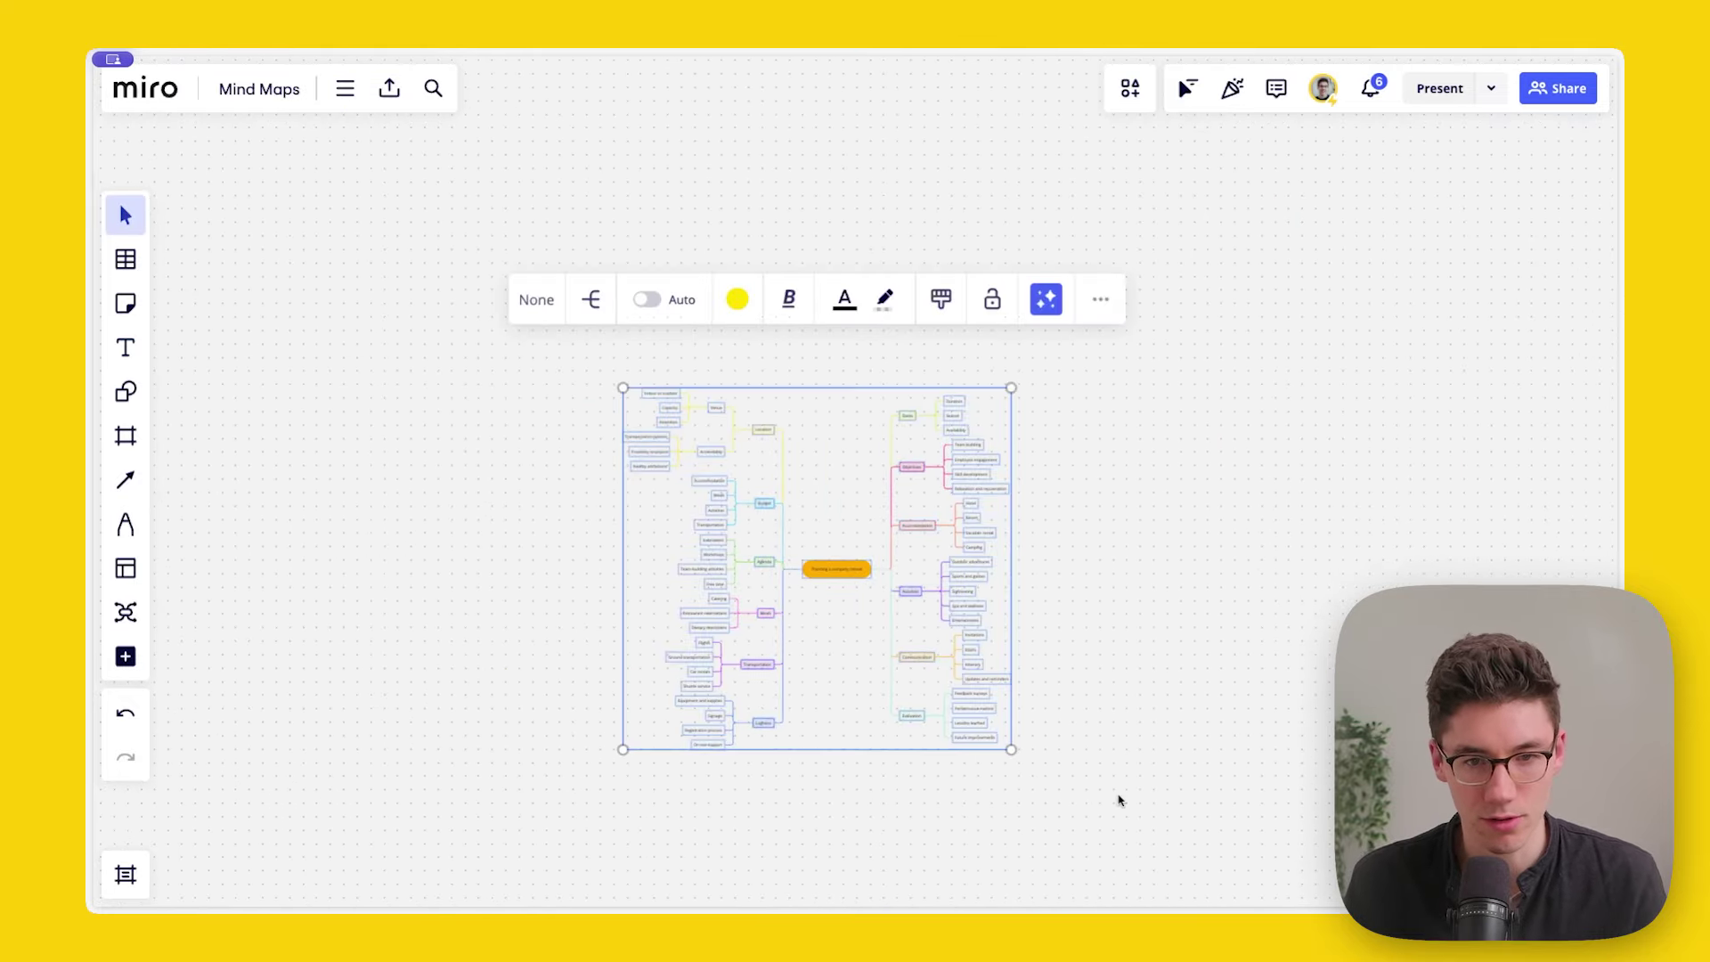
Step: Create a frame around the selected mind map, then export the board with Save as PDF
{"action": "left_click", "coordinate": [1100, 299]}
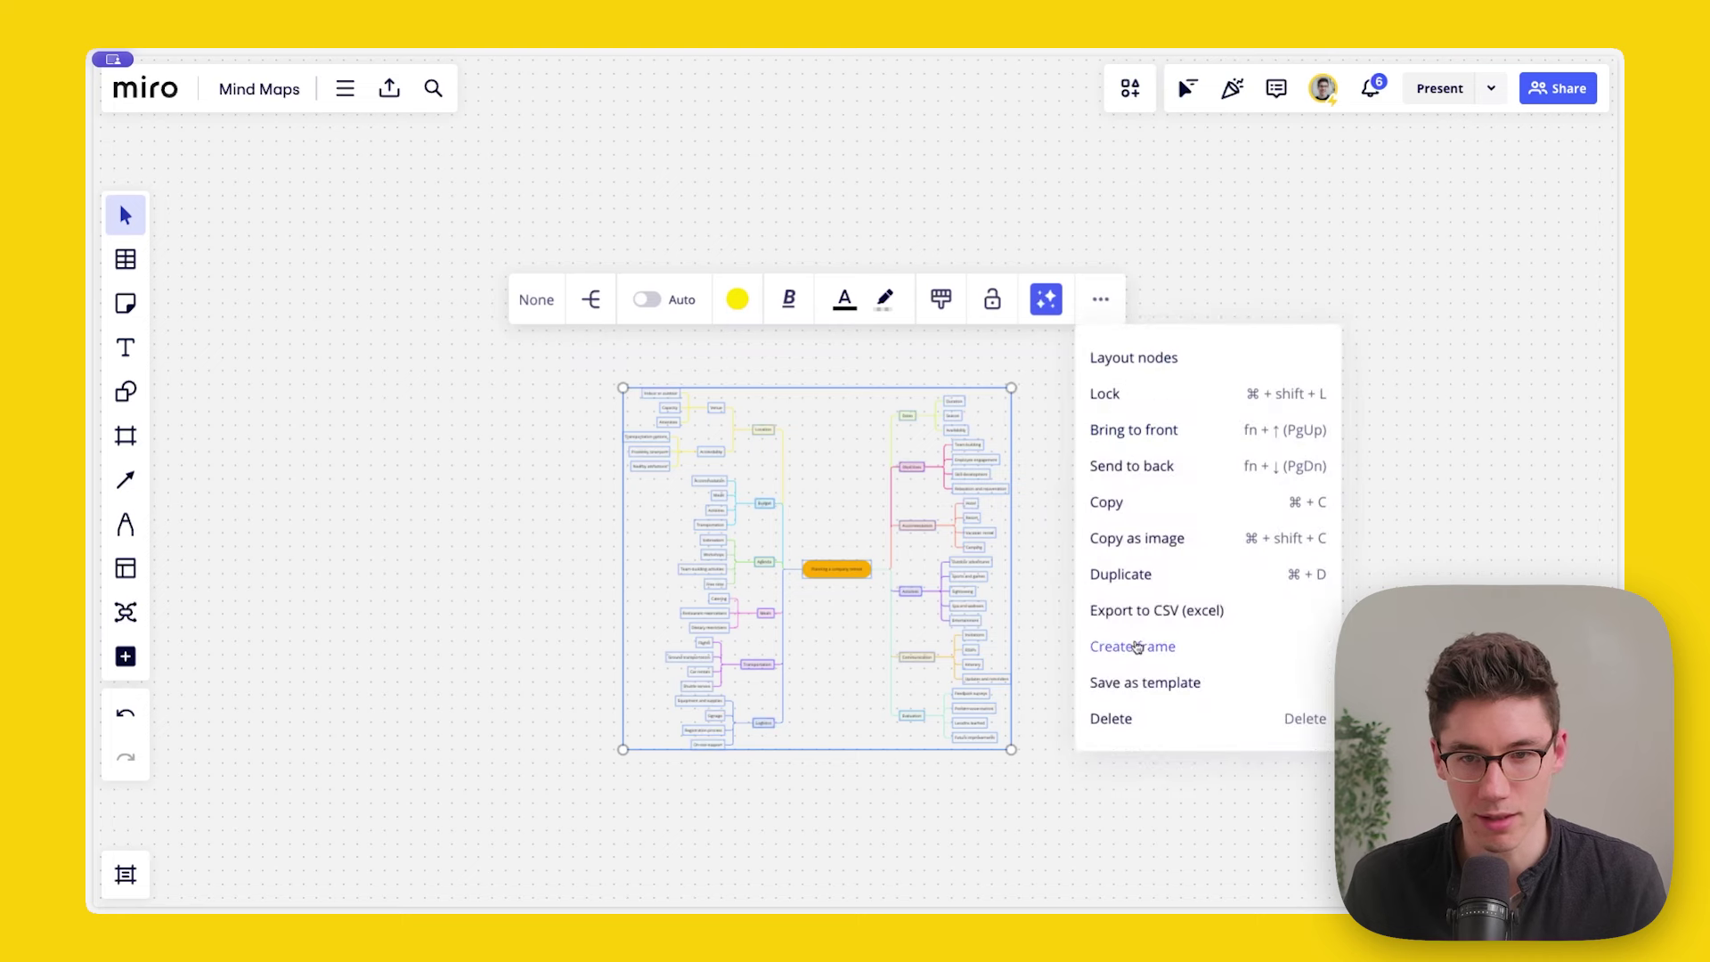
{"action": "left_click", "coordinate": [1136, 646]}
{"action": "left_click", "coordinate": [390, 88]}
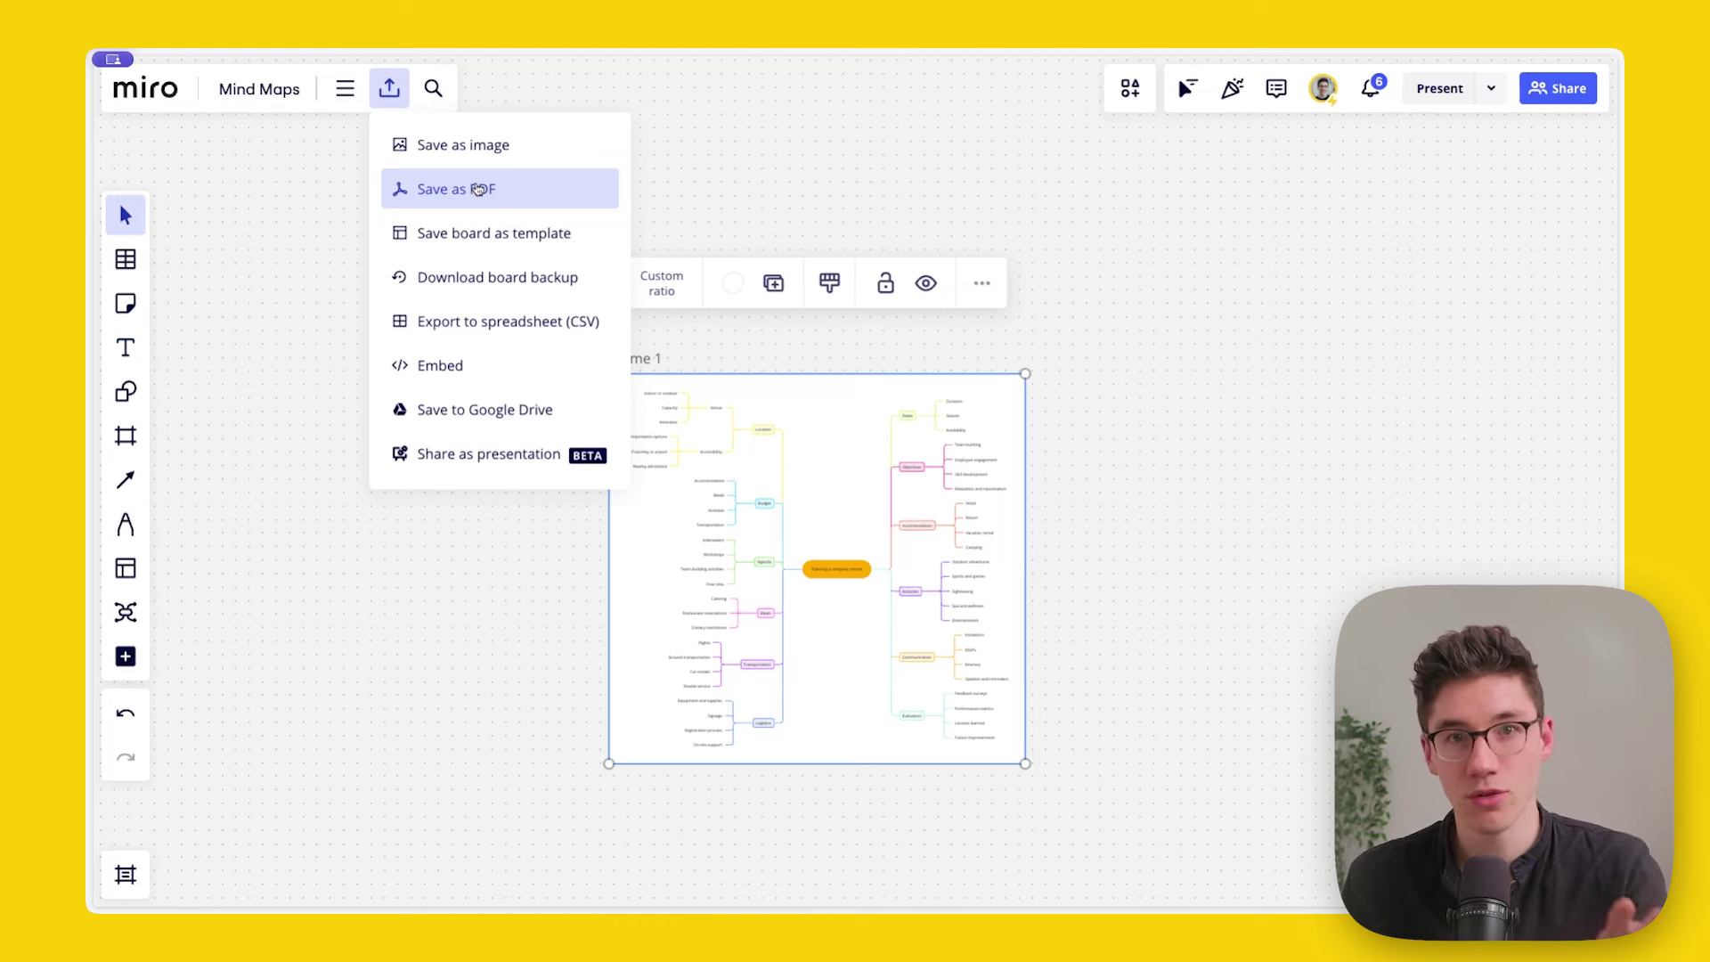
{"action": "left_click", "coordinate": [832, 134]}
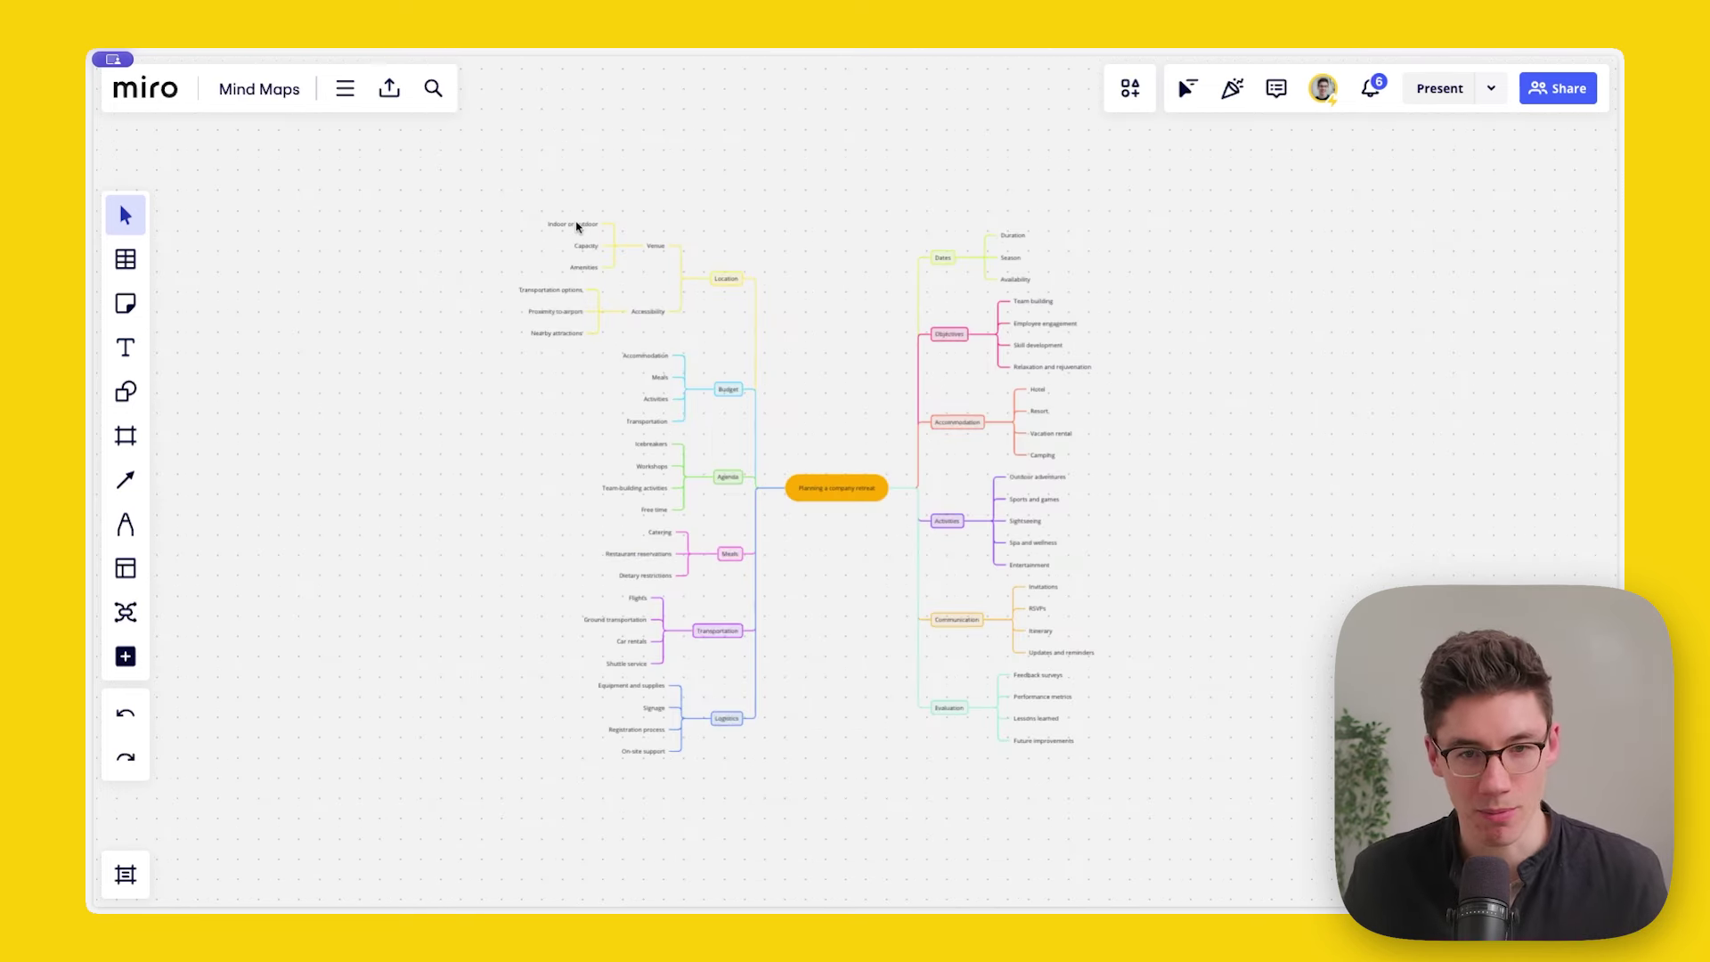
Step: Launch the Mind Map Downloader app from the board apps list
{"action": "left_click_drag", "start_coordinate": [493, 184], "coordinate": [1214, 788]}
{"action": "left_click", "coordinate": [401, 613]}
{"action": "left_click", "coordinate": [125, 657]}
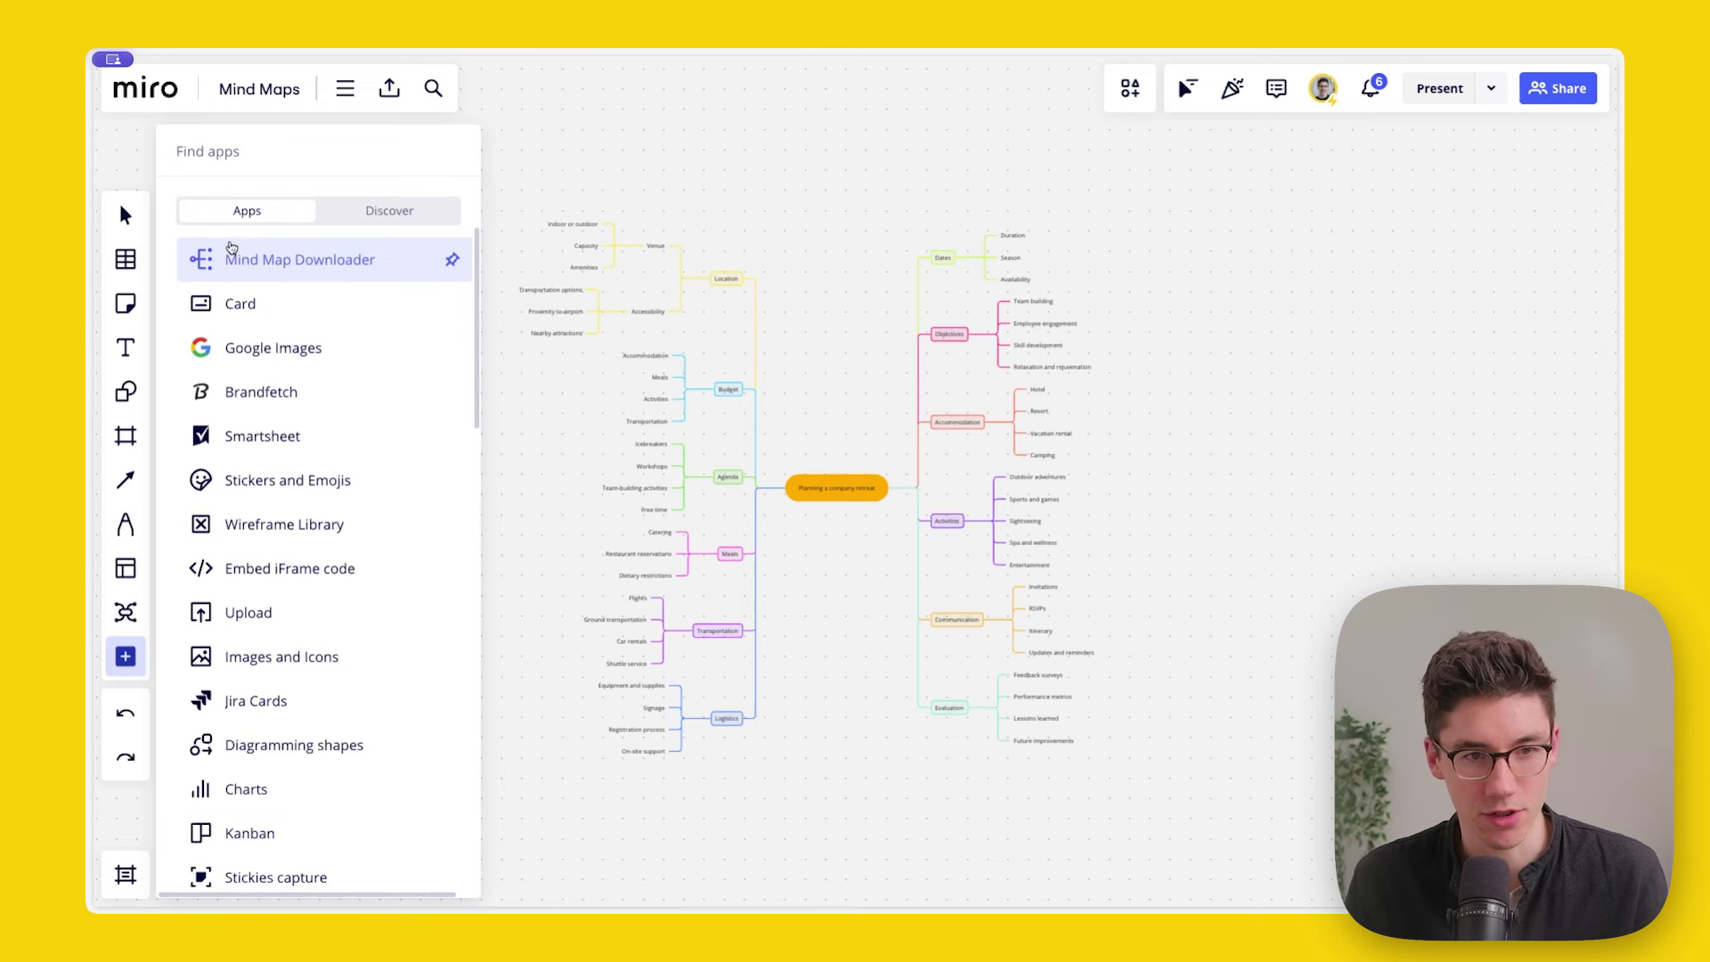
{"action": "left_click", "coordinate": [397, 270]}
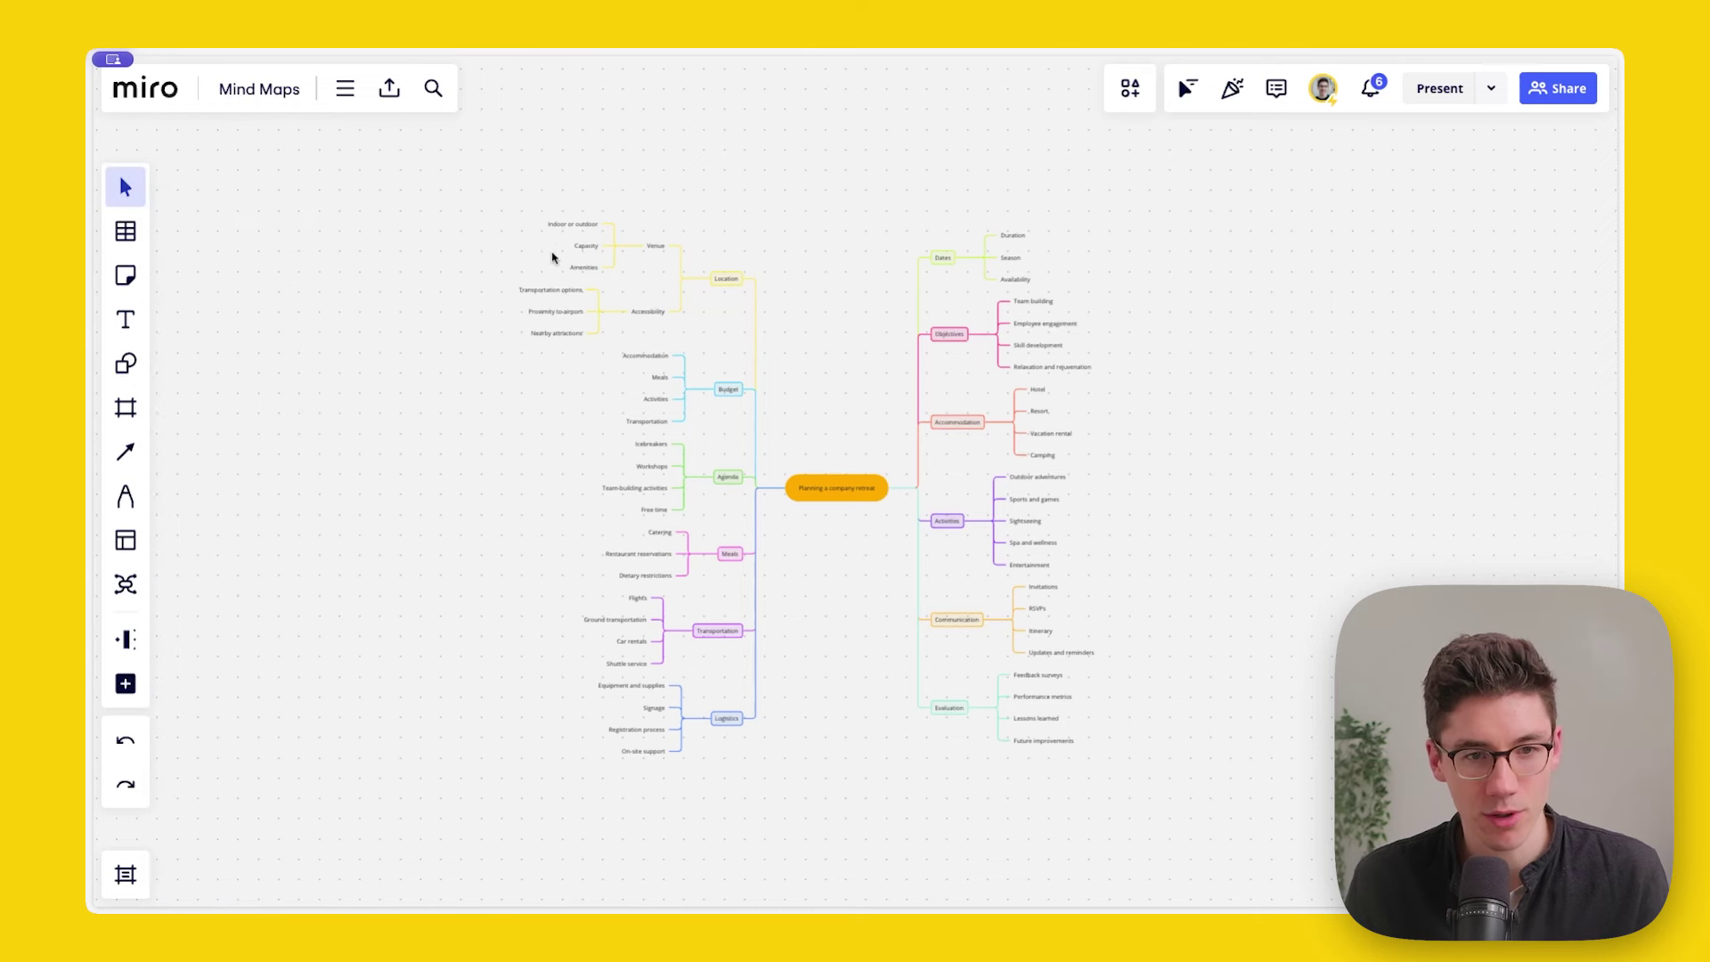
Step: Export the selected mind map as CSV with Mind Map Downloader and show its Import tab
{"action": "left_click_drag", "start_coordinate": [561, 151], "coordinate": [1182, 795]}
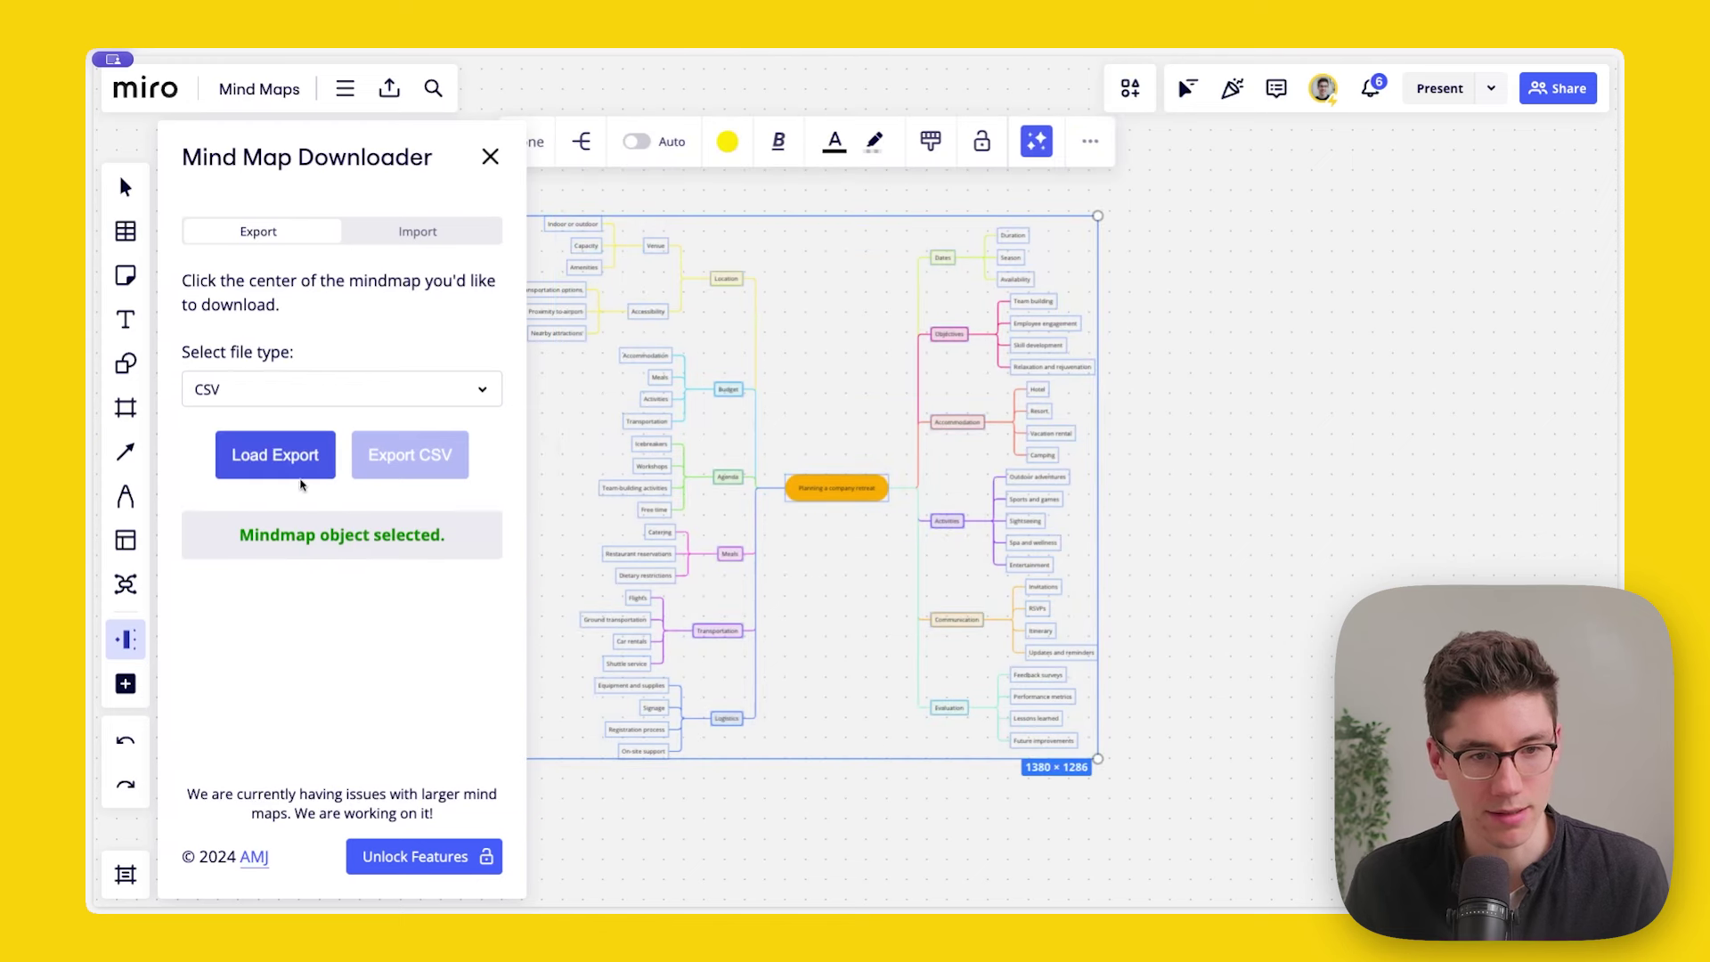
{"action": "left_click", "coordinate": [267, 466]}
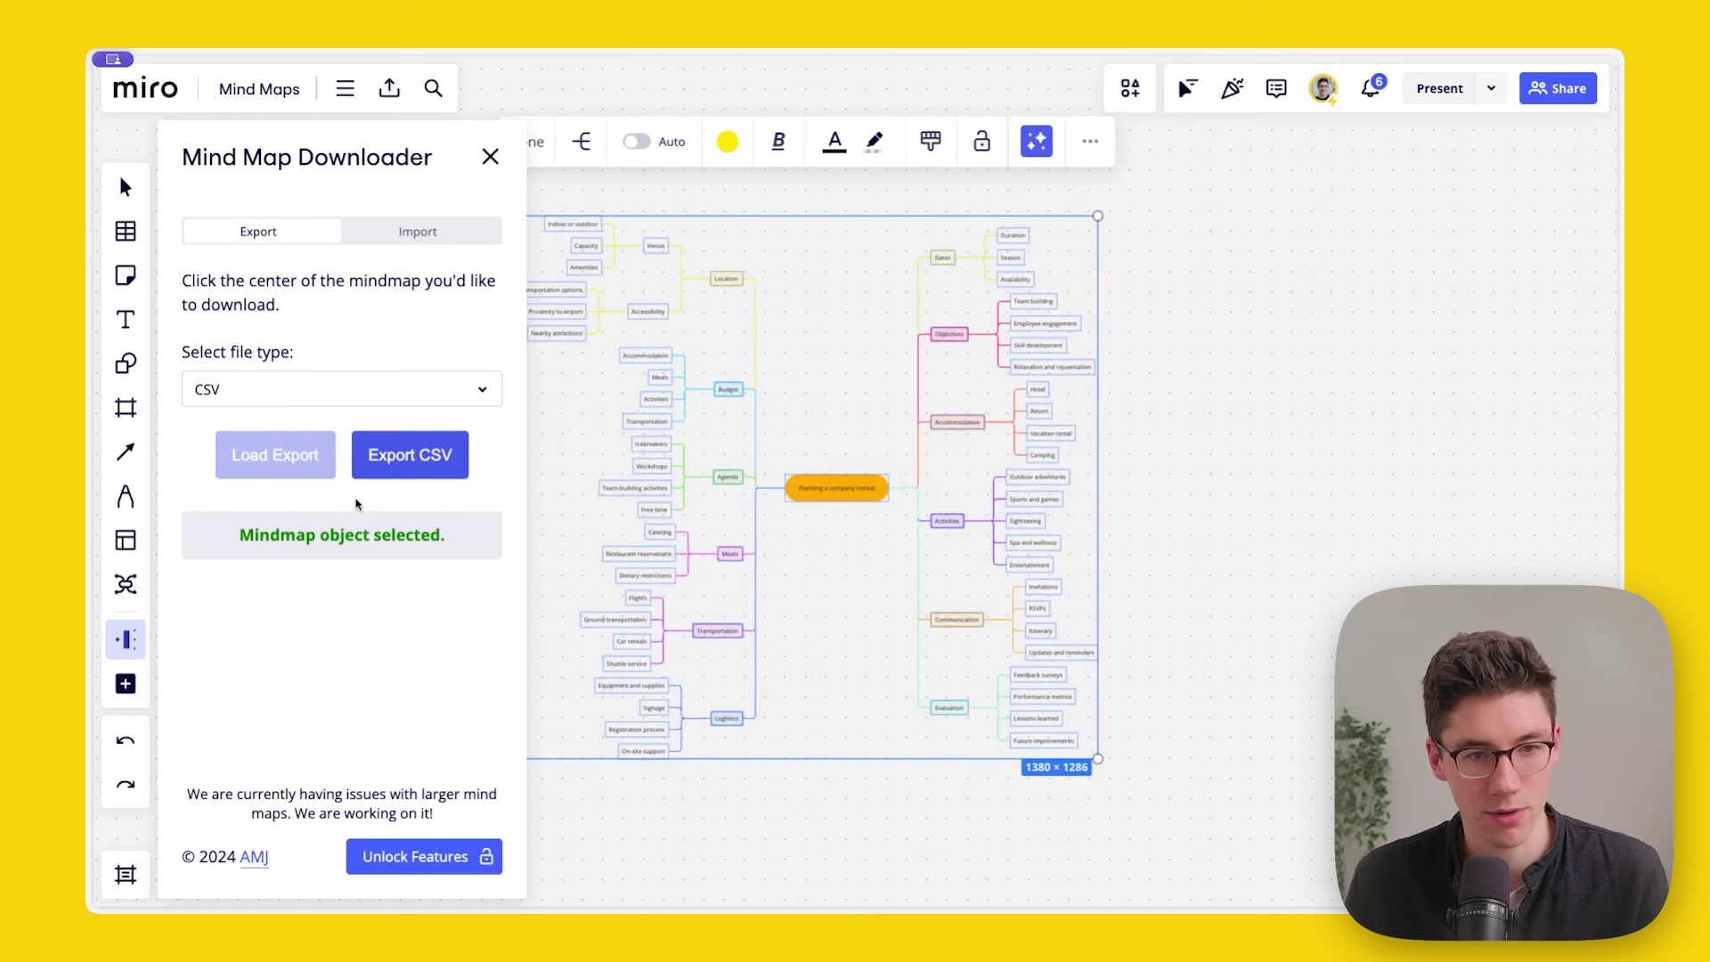
{"action": "left_click", "coordinate": [389, 469]}
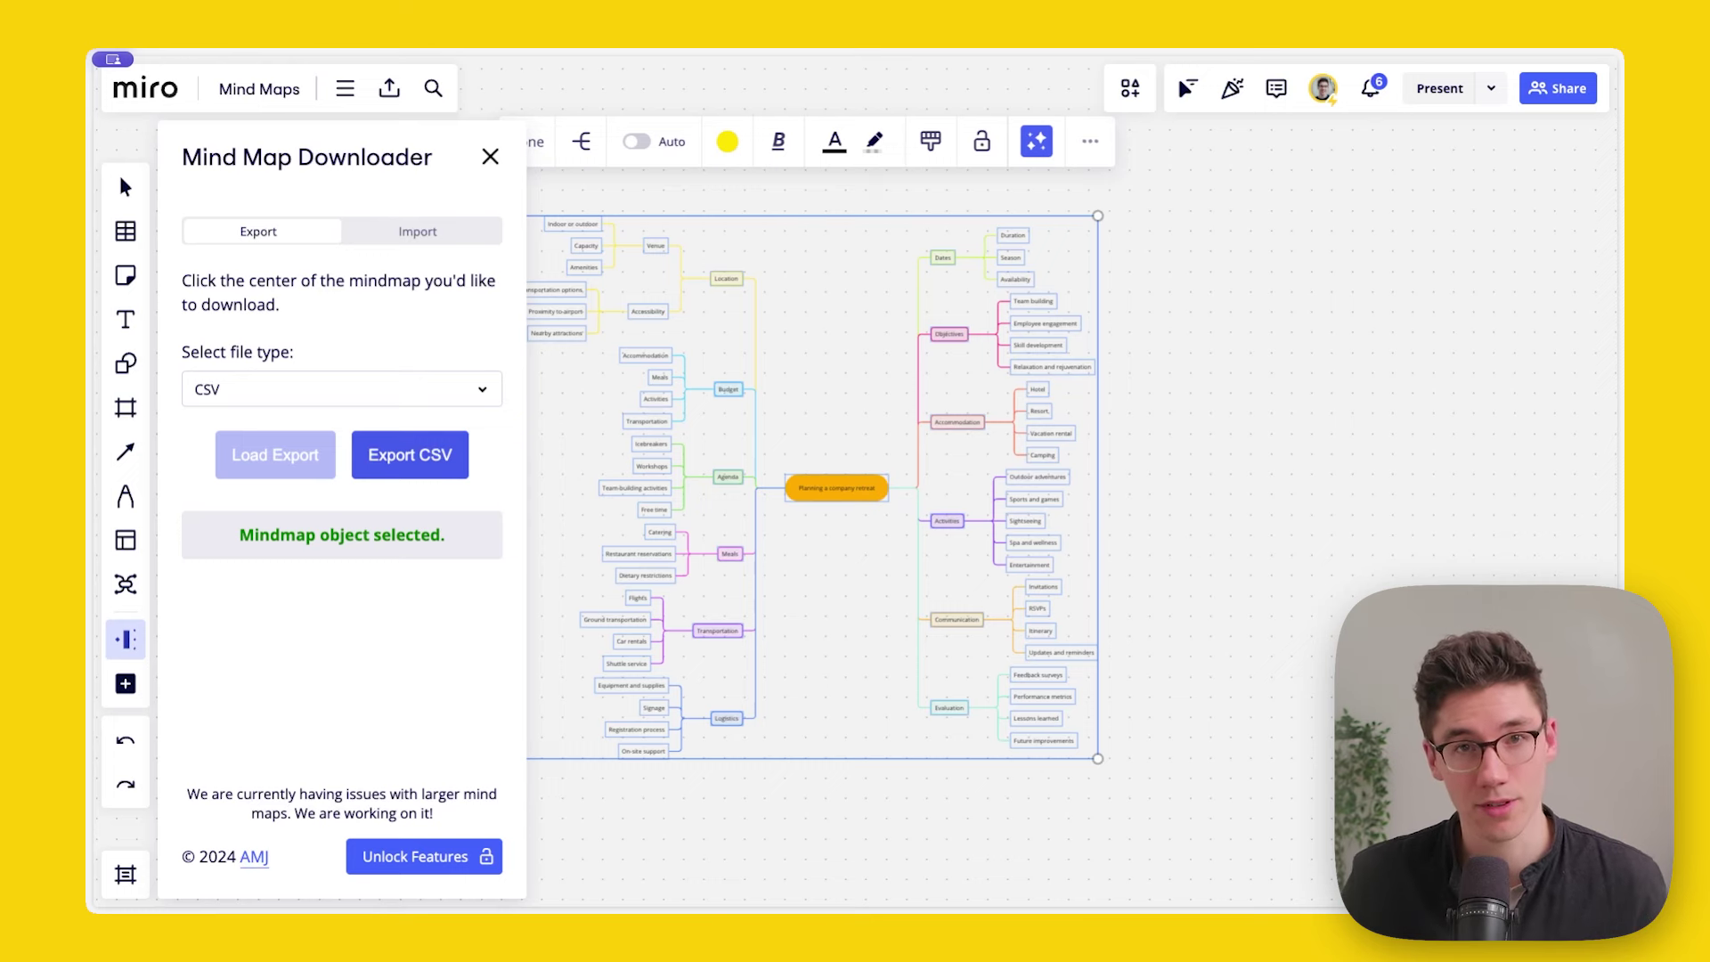
{"action": "left_click", "coordinate": [418, 232]}
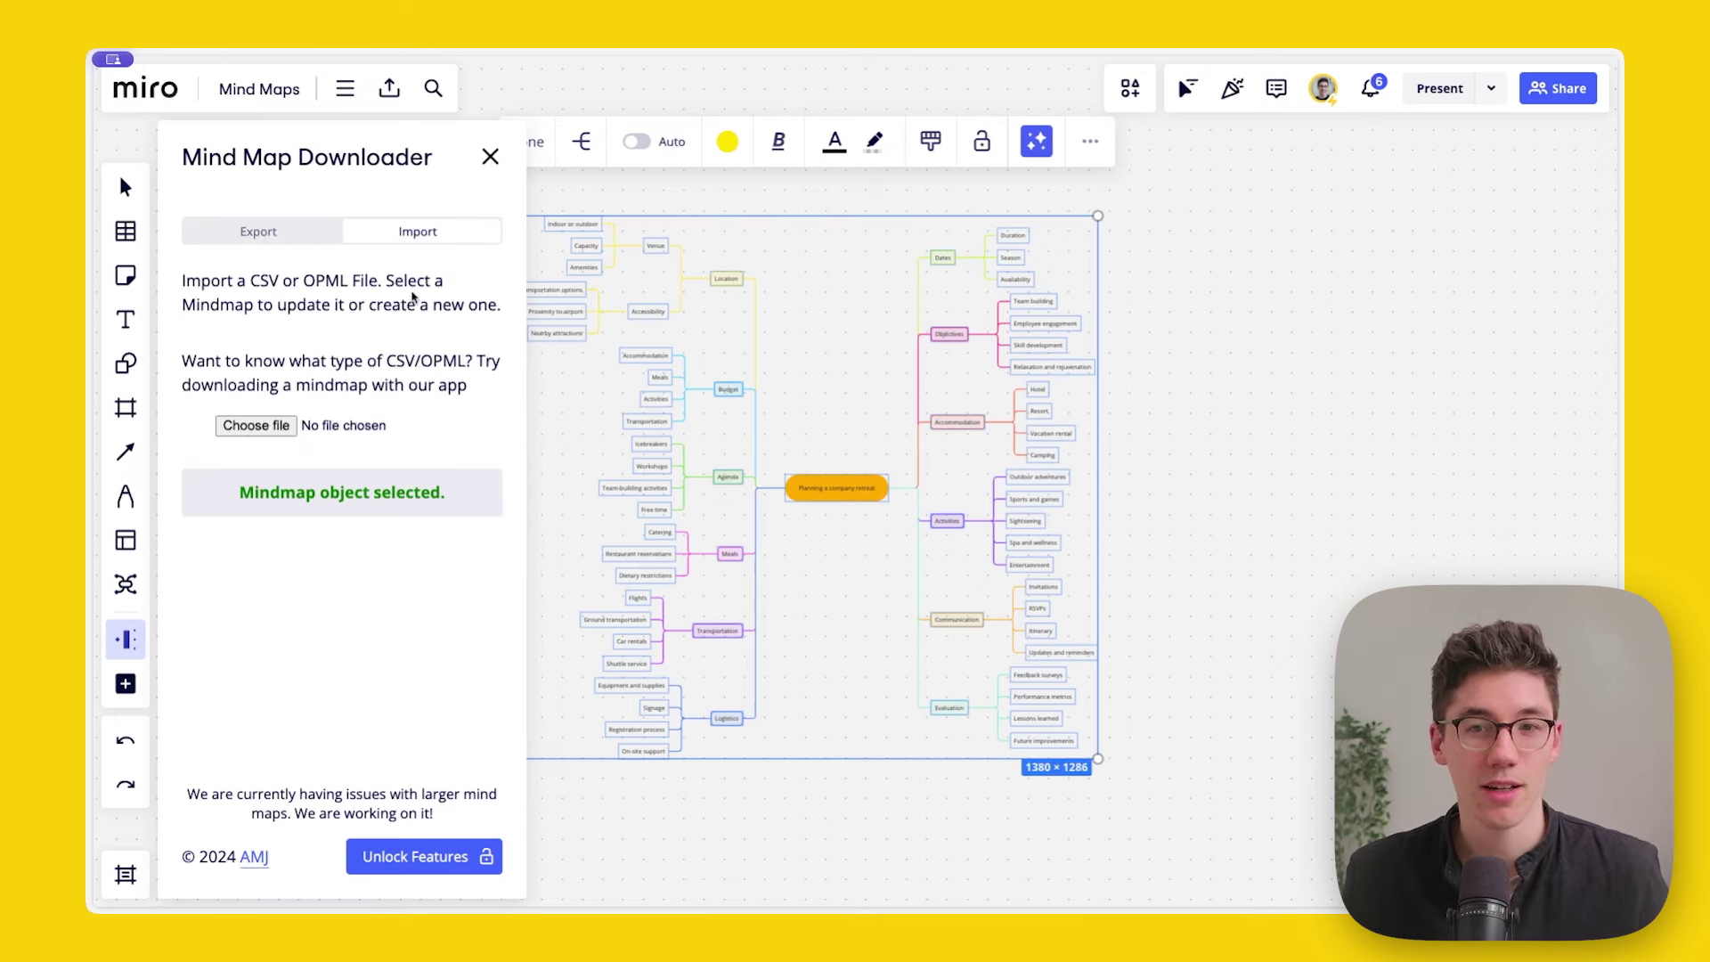